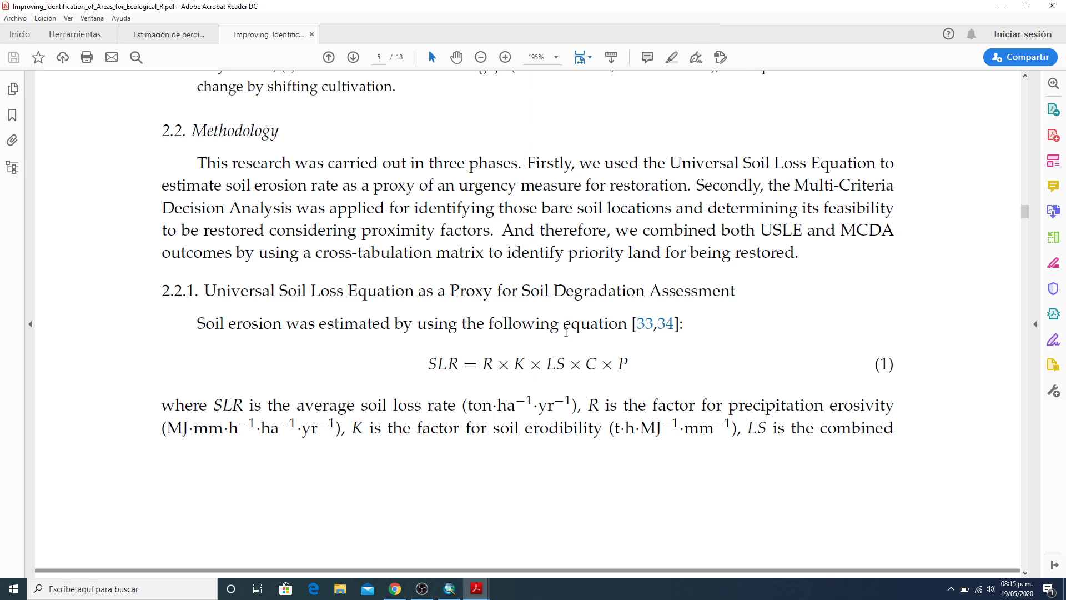
# Locate the K factor in the soil loss equation, and check Acrisol's K values for coarse, medium and fine textures in Cuadro 7
pyautogui.moveTo(511, 367); pyautogui.dragTo(522, 364)
pyautogui.click(517, 369)
pyautogui.click(166, 36)
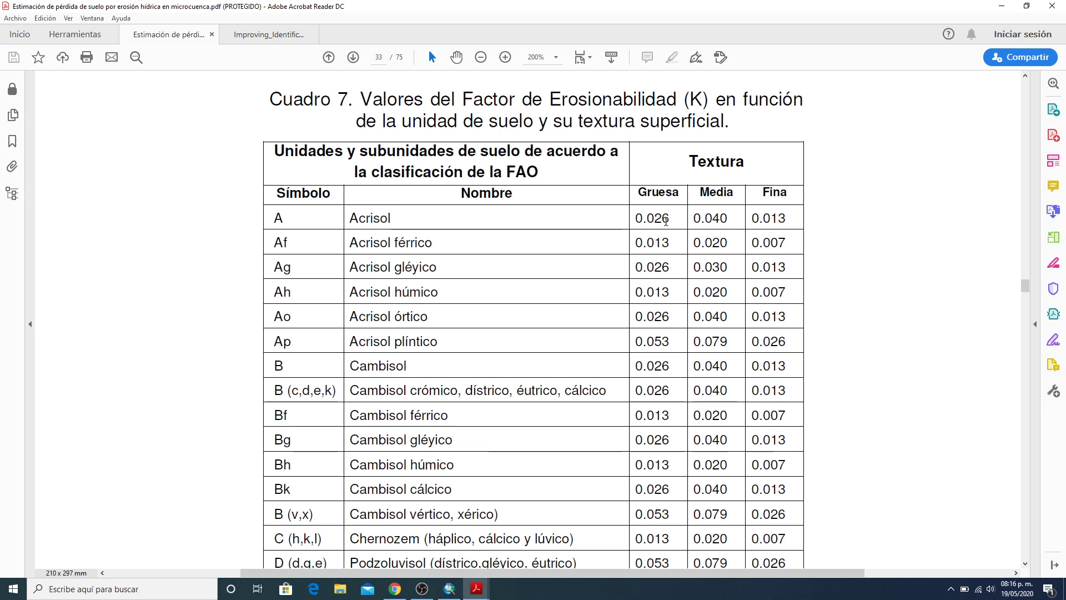
pyautogui.moveTo(671, 220); pyautogui.dragTo(637, 223)
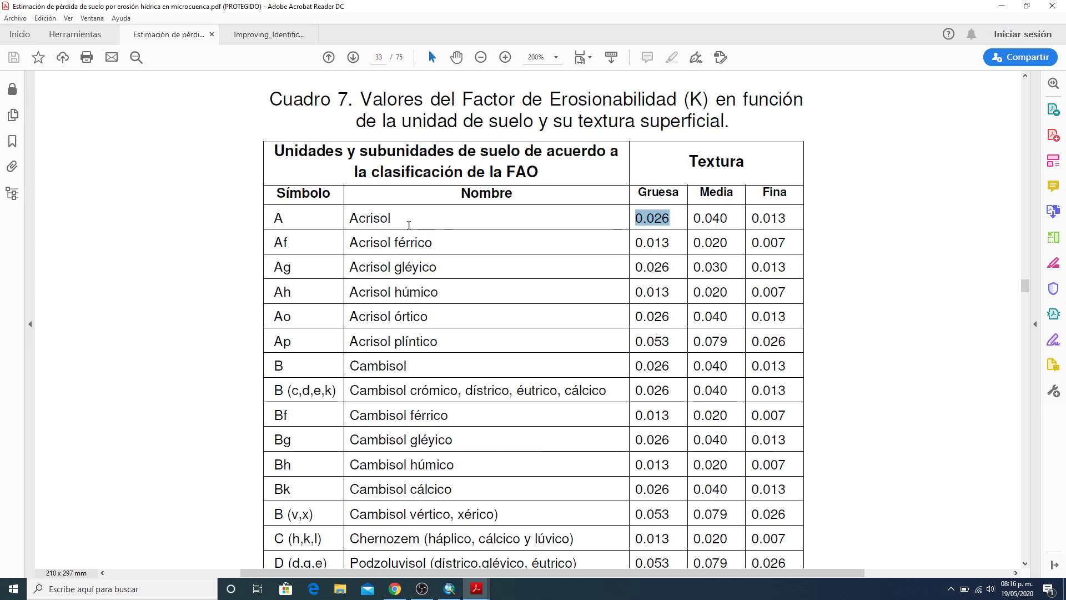
pyautogui.moveTo(733, 219); pyautogui.dragTo(694, 221)
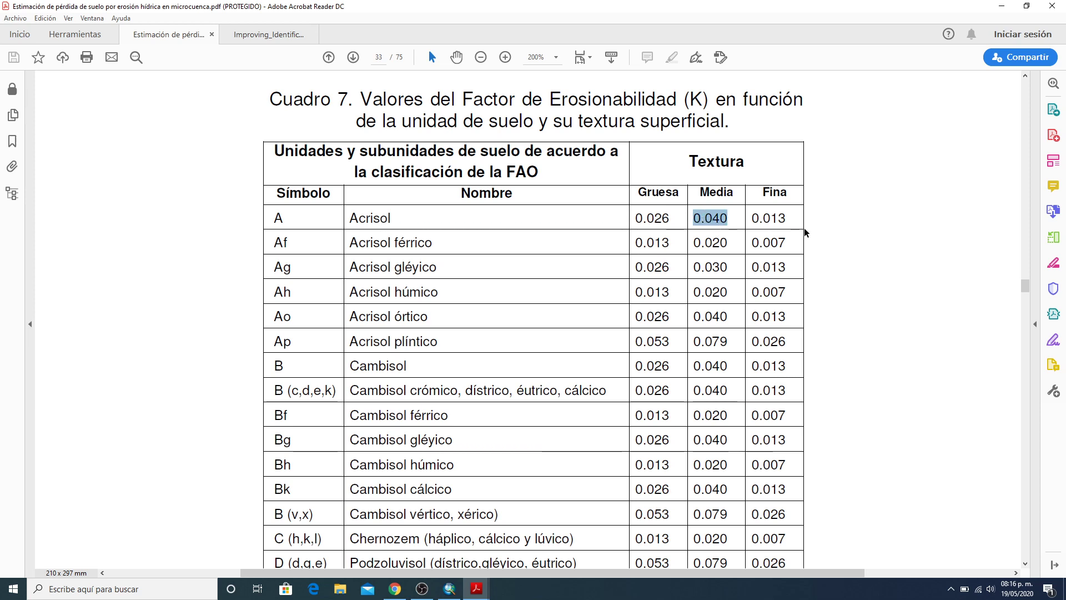
pyautogui.moveTo(793, 218); pyautogui.dragTo(750, 218)
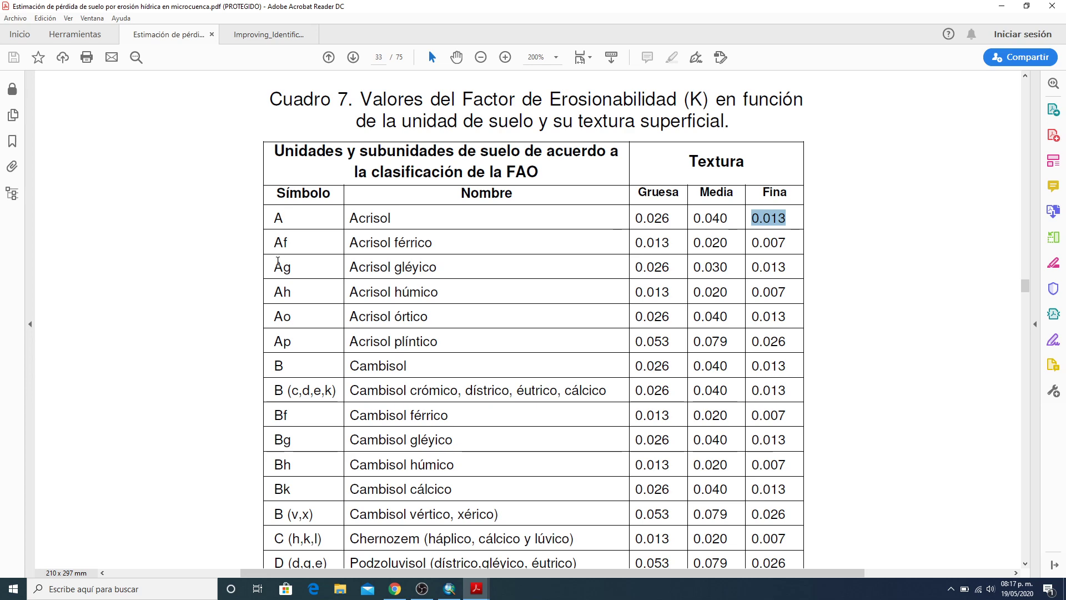
# Examine the full Cuadro 7 table of erodibility (K) values by FAO soil unit and surface texture
pyautogui.scroll(-2, 267, 406)
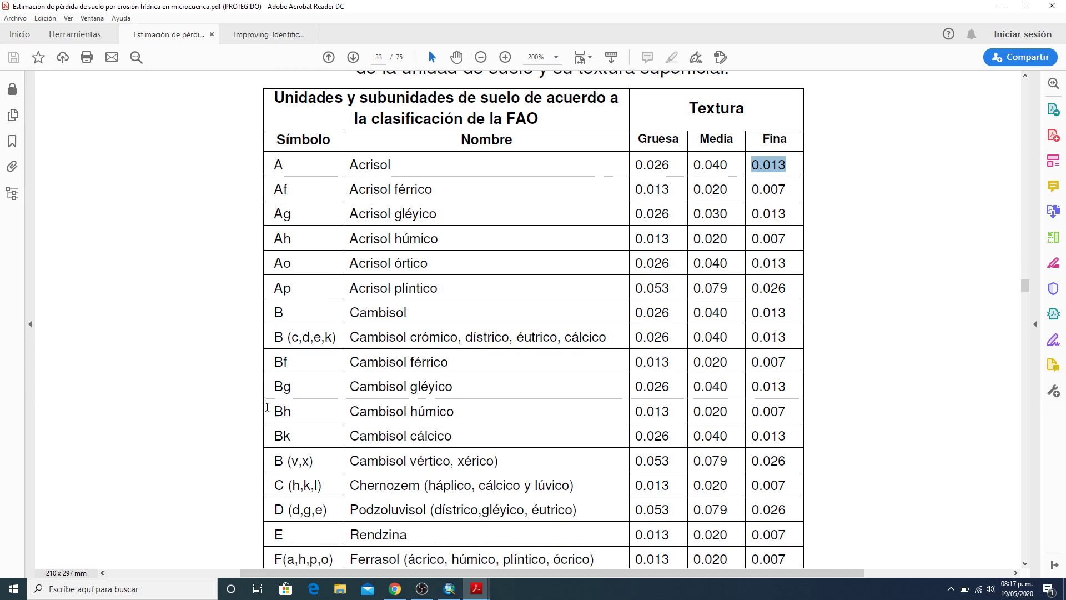
pyautogui.scroll(-15, 266, 406)
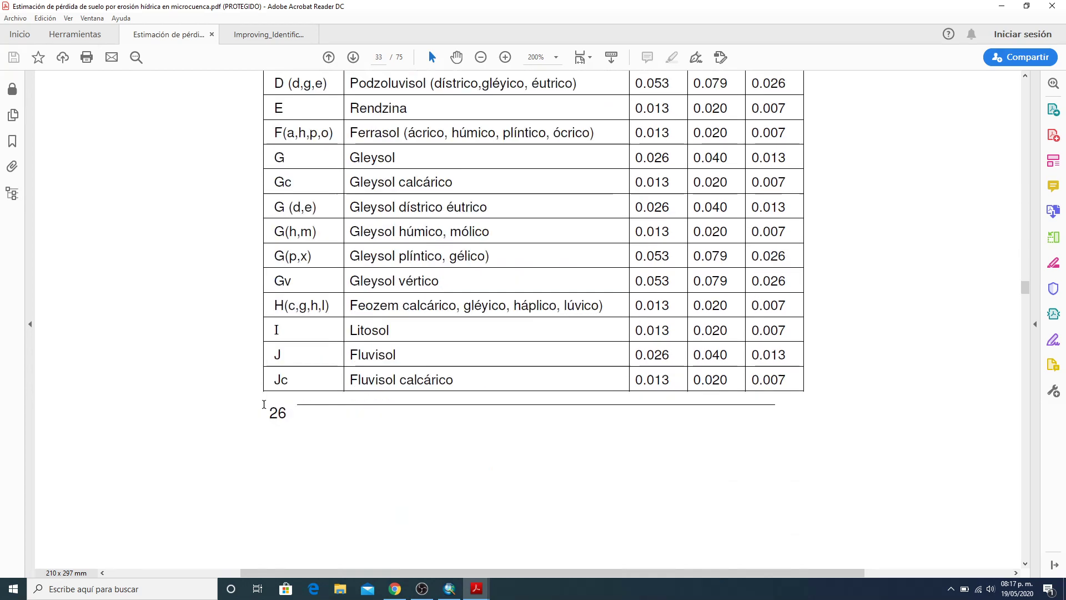
pyautogui.scroll(-20, 264, 405)
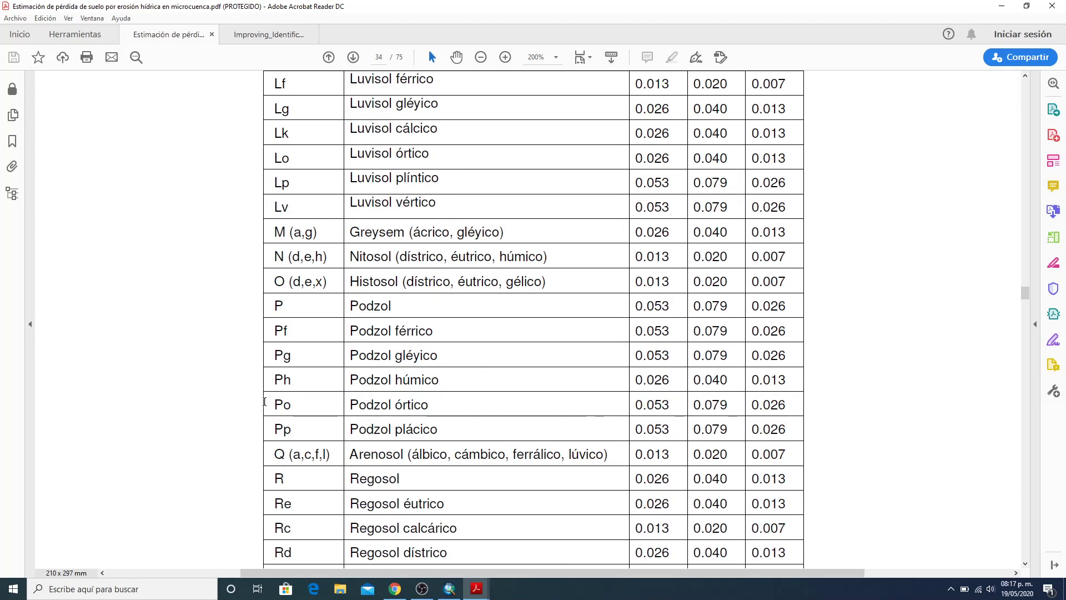
pyautogui.scroll(-20, 265, 405)
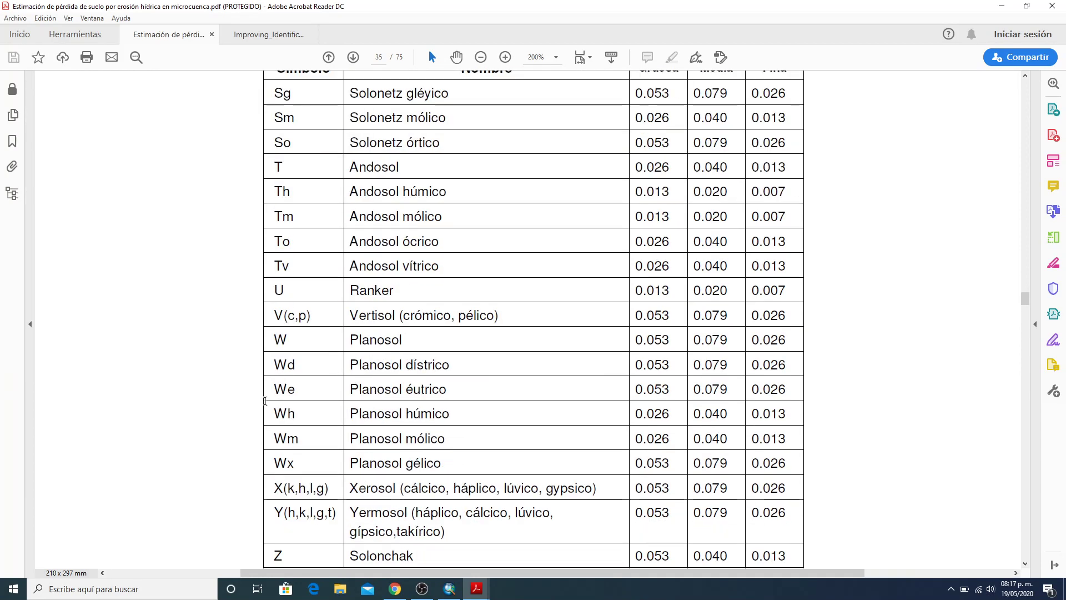
pyautogui.scroll(-15, 265, 405)
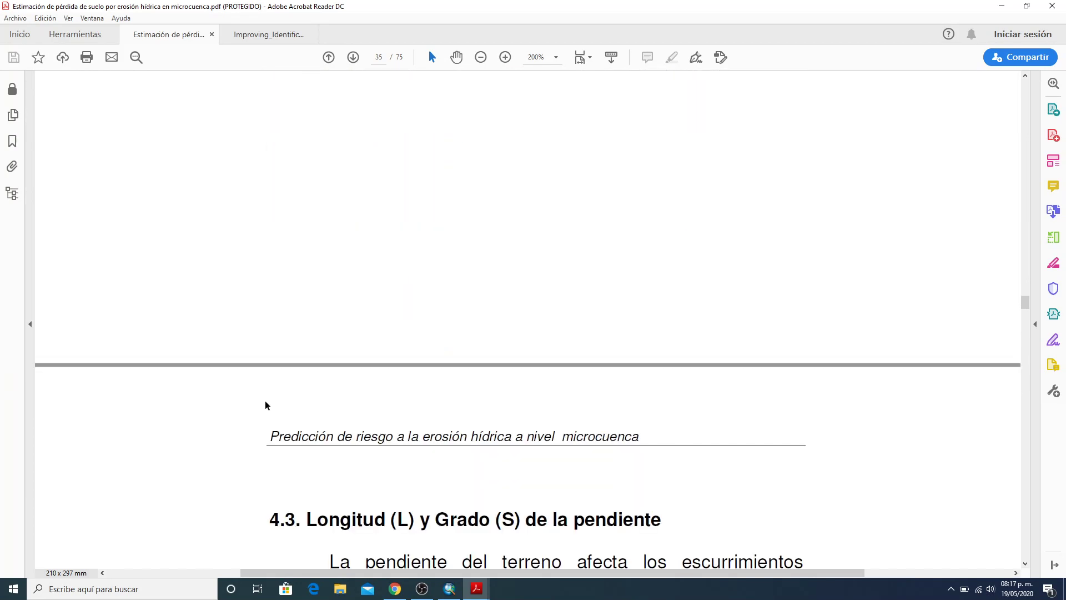
pyautogui.scroll(15, 265, 401)
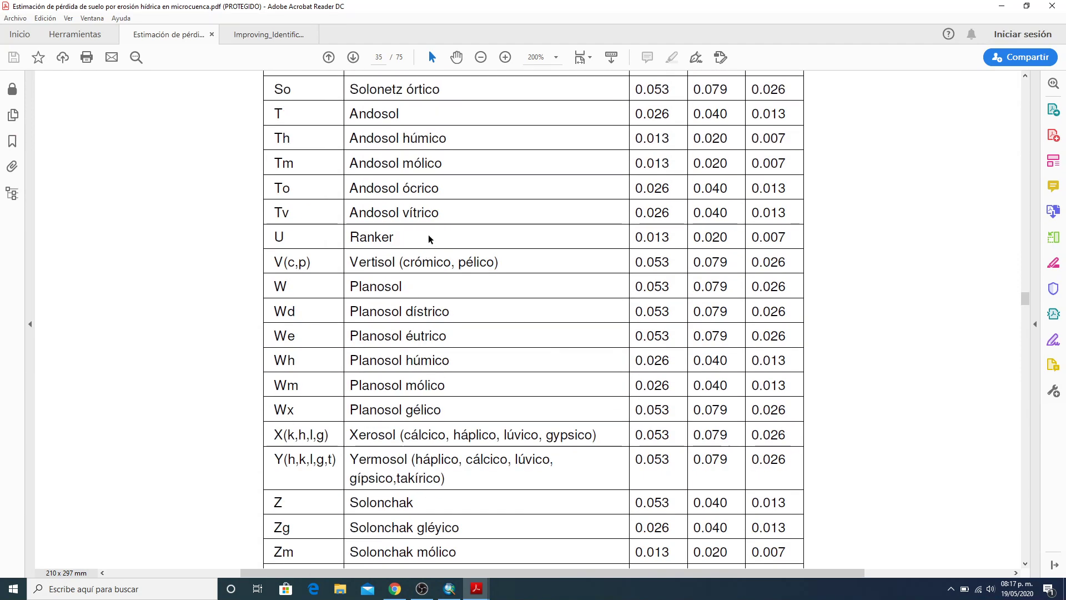
pyautogui.scroll(5, 427, 235)
pyautogui.scroll(15, 444, 251)
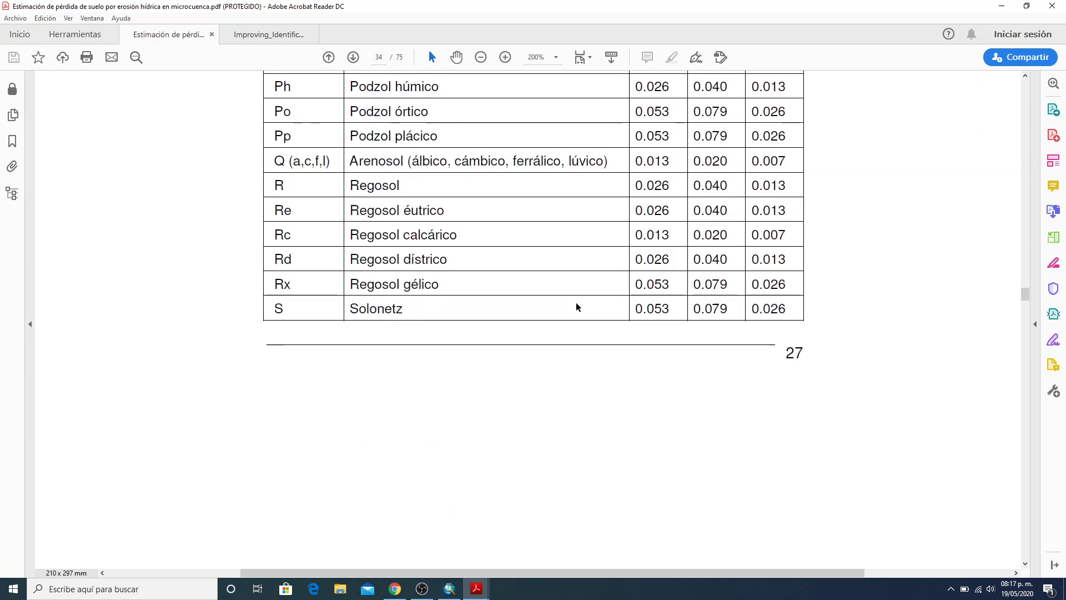
pyautogui.scroll(15, 576, 307)
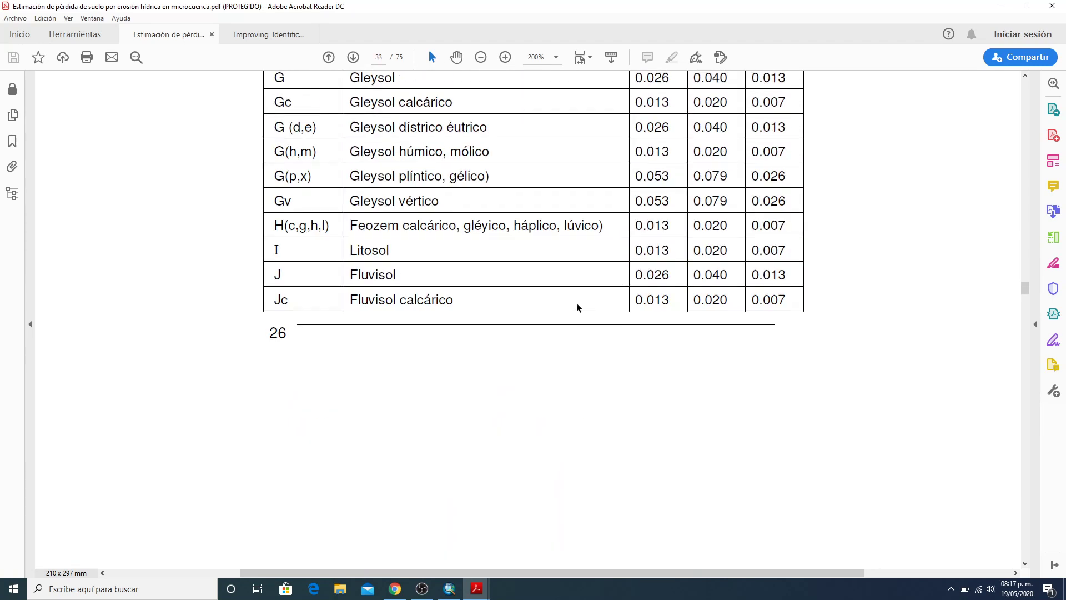
pyautogui.scroll(5, 577, 307)
pyautogui.scroll(-3, 965, 274)
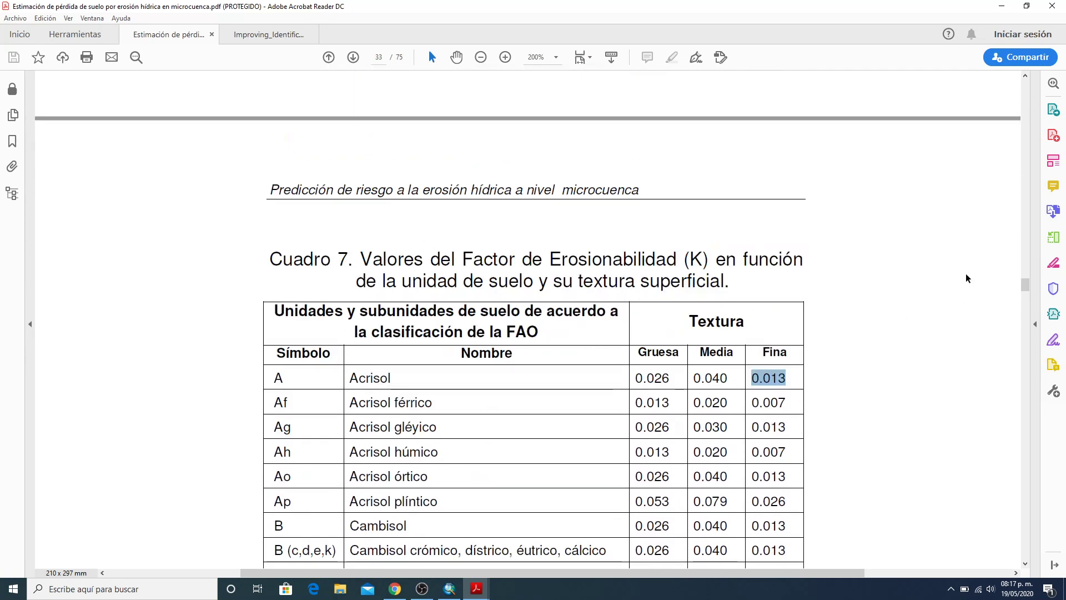
pyautogui.click(858, 273)
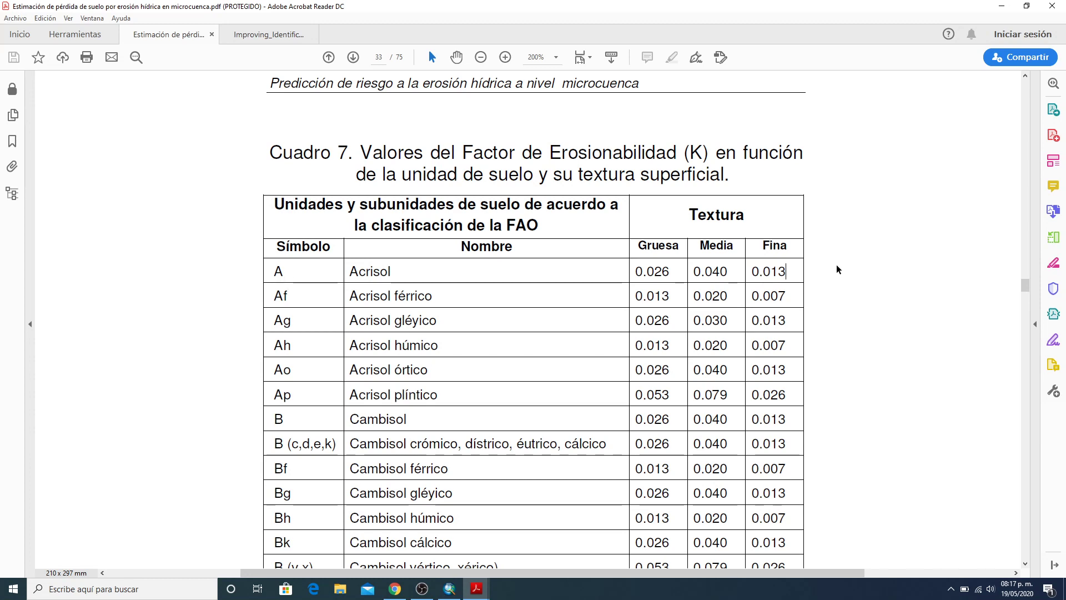
# Review the soil loss equation in the Improving_Identification article and the K factor table in the erosion guide again
pyautogui.click(449, 588)
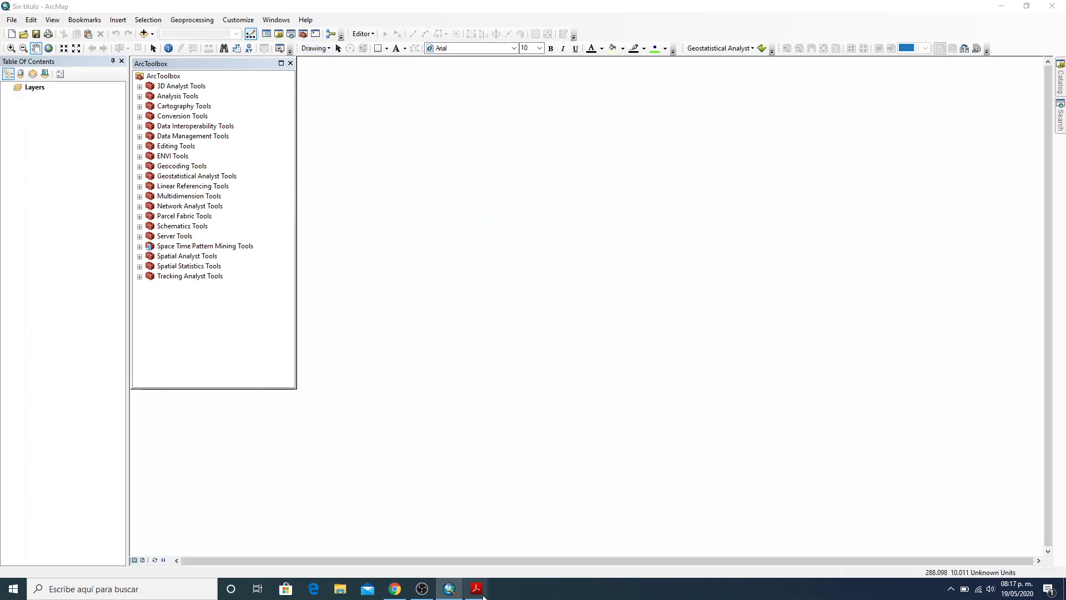
pyautogui.moveTo(476, 589)
pyautogui.click(507, 561)
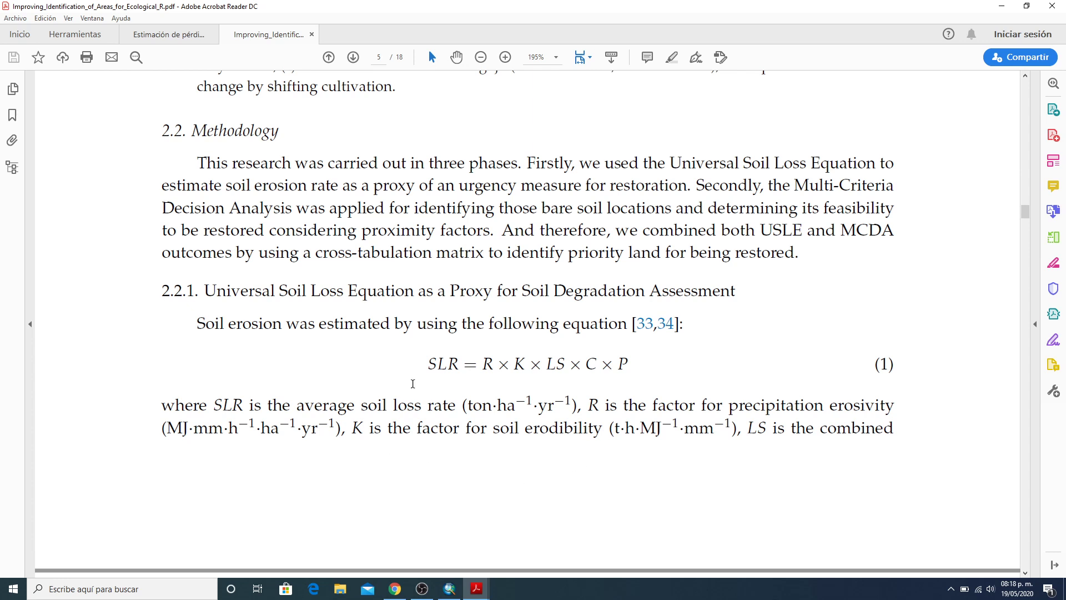
pyautogui.click(167, 34)
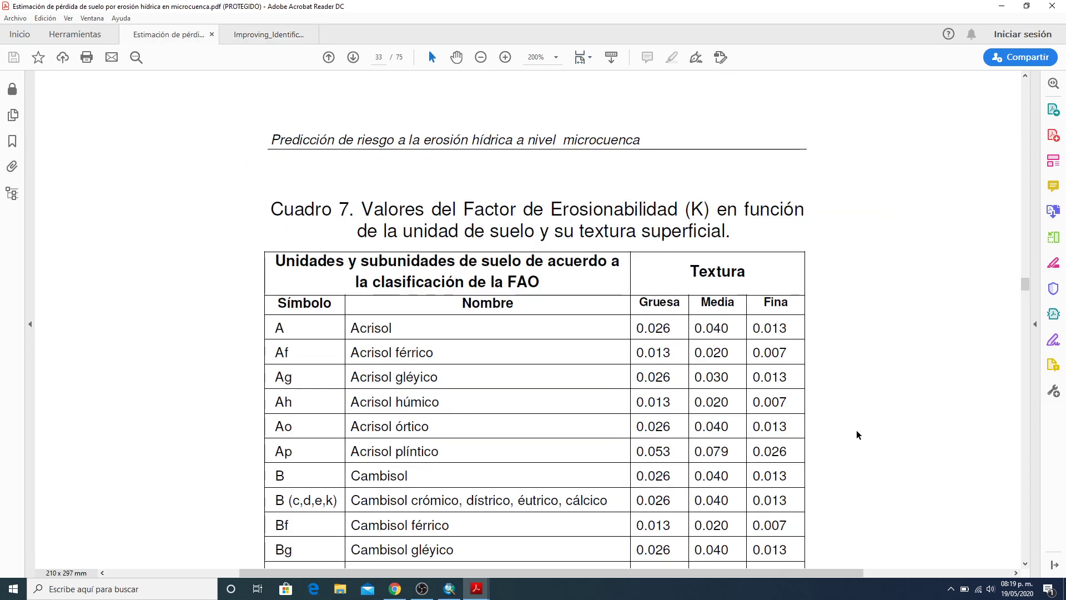
pyautogui.scroll(-2, 859, 432)
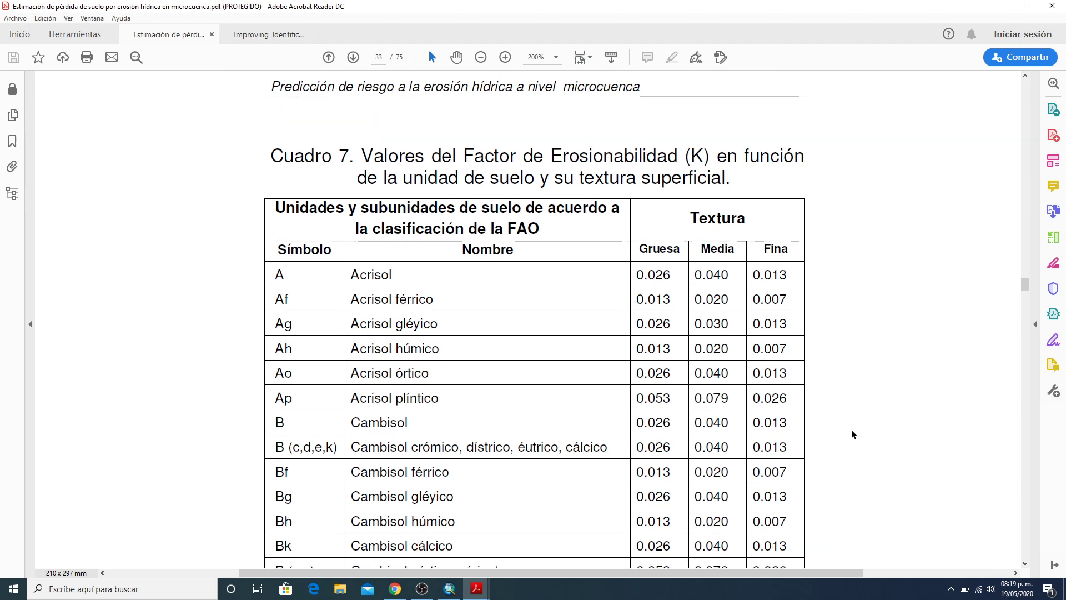
# Switch to ArcMap and add the eda251mgw.shp shapefile from the P4 folder to the map
pyautogui.click(449, 588)
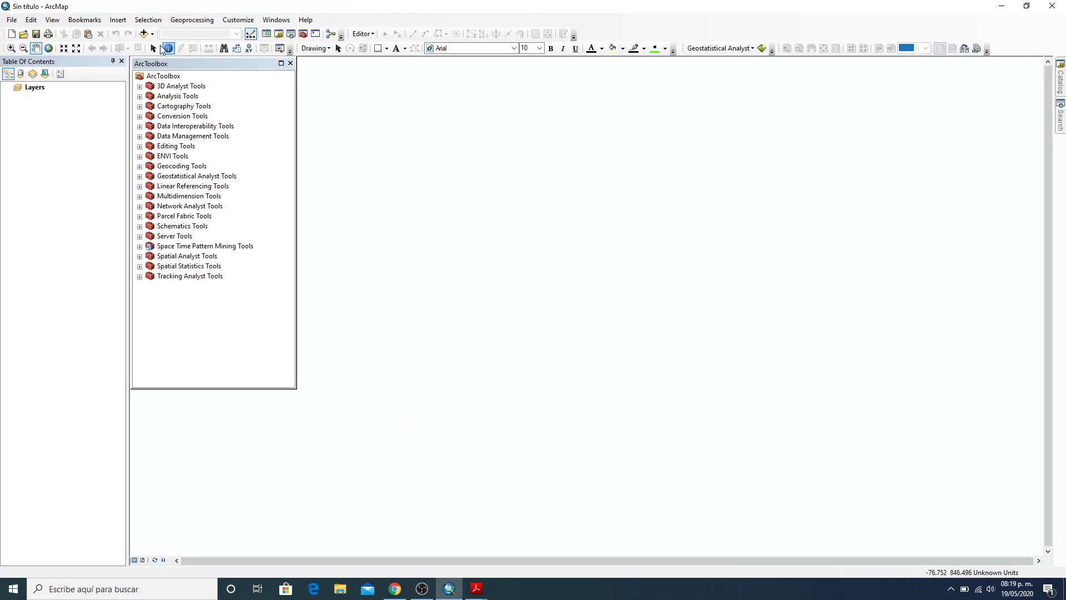
pyautogui.click(144, 34)
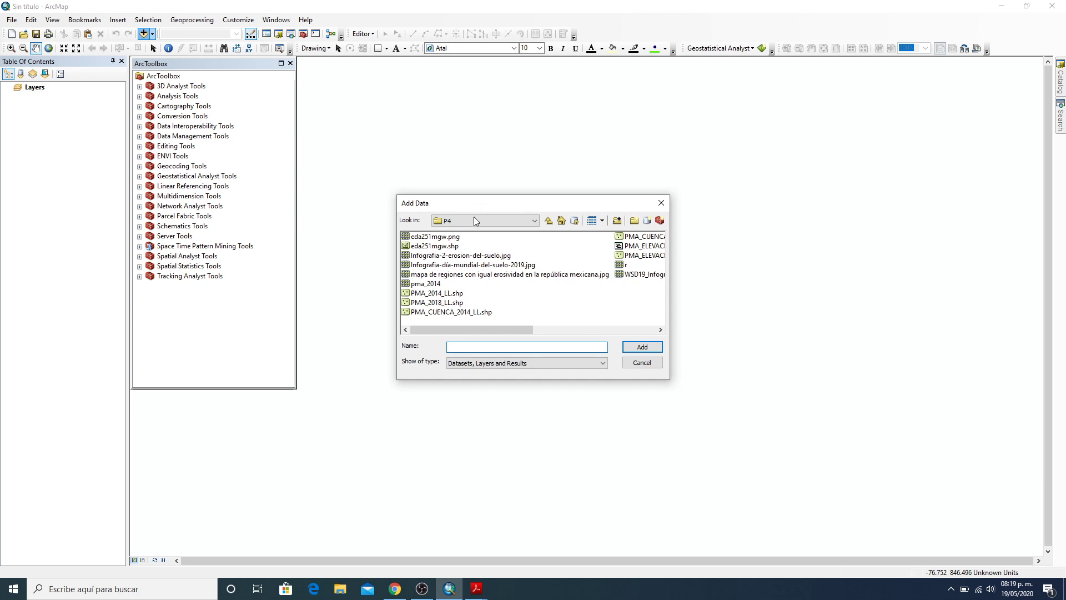
pyautogui.click(434, 247)
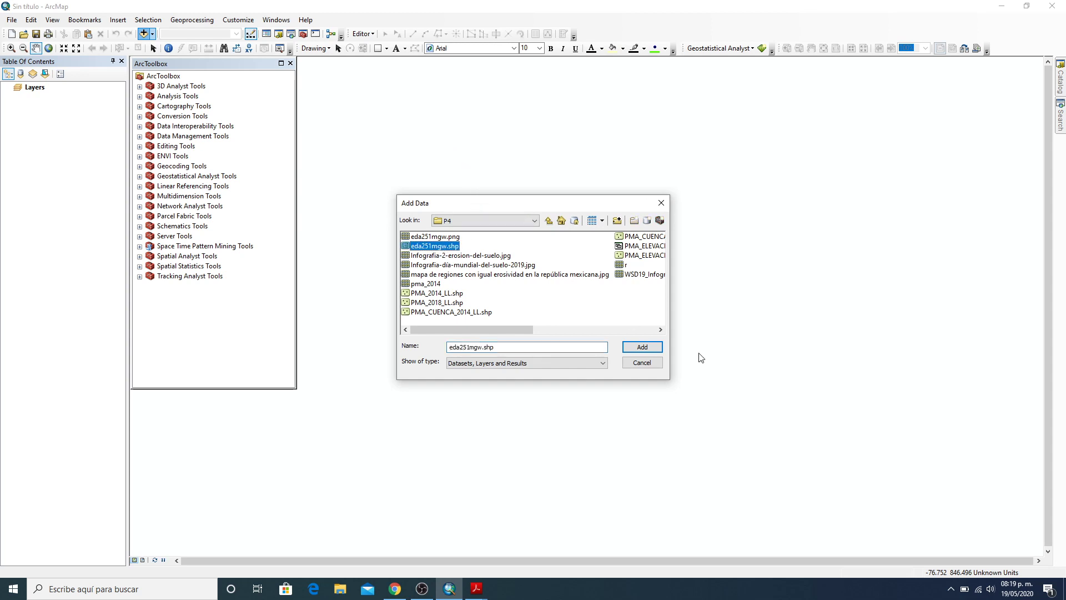
pyautogui.click(642, 347)
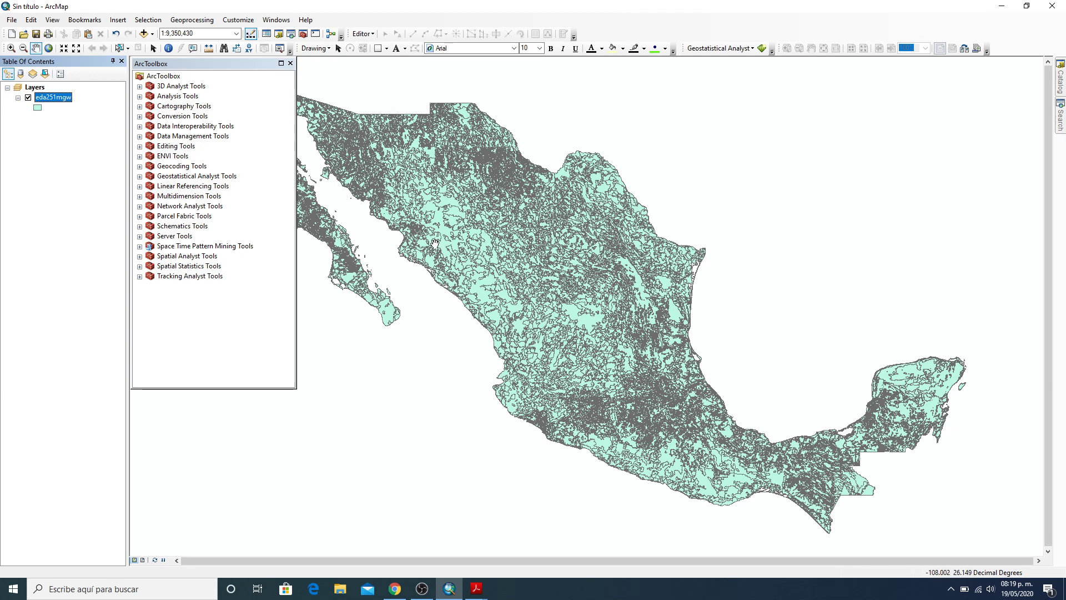
pyautogui.moveTo(435, 243); pyautogui.dragTo(500, 241)
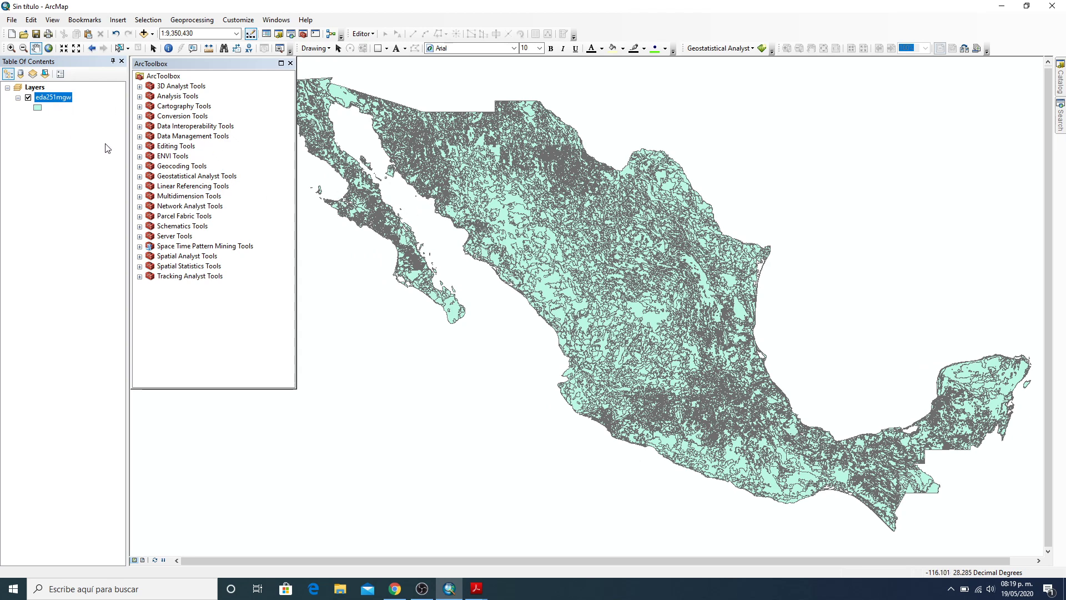
# Symbolize the eda251mgw layer by unique values of the DESCRIPCIO field, adding all values and turning off the all other values class
pyautogui.rightClick(54, 102)
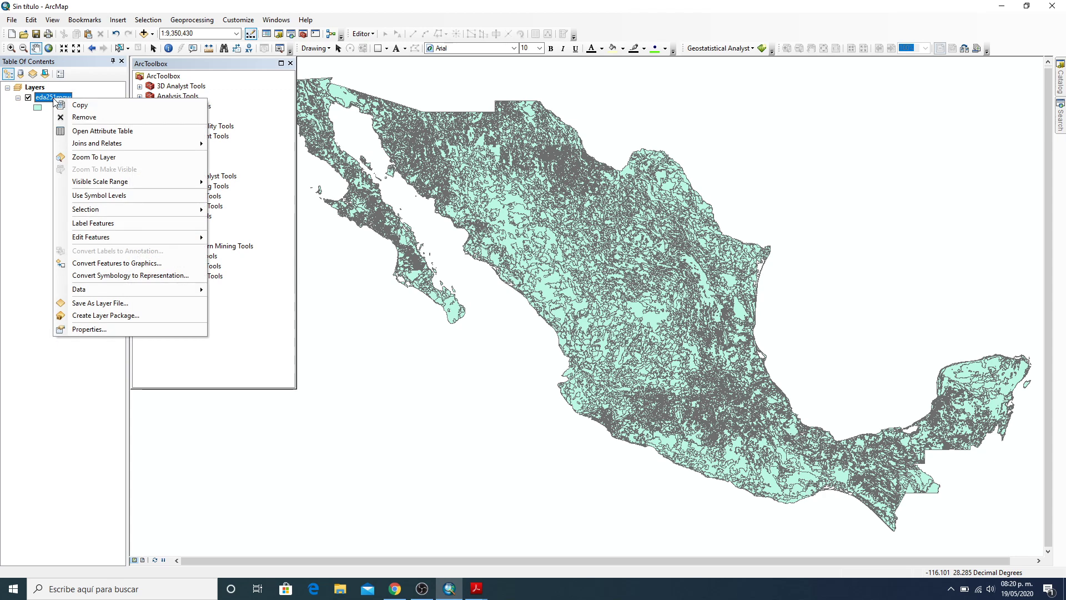
pyautogui.click(111, 332)
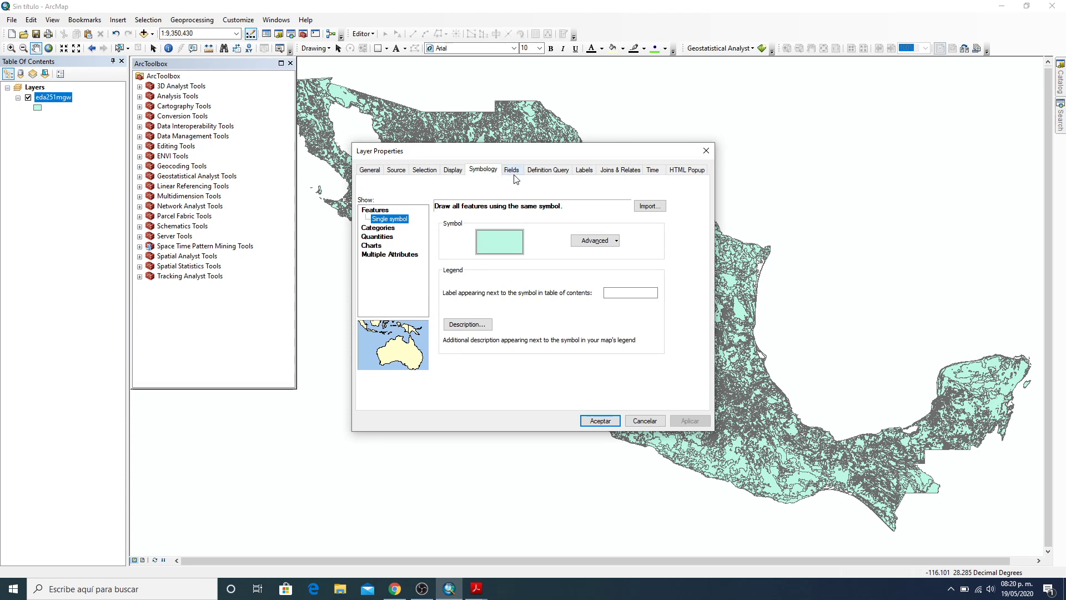
pyautogui.click(382, 228)
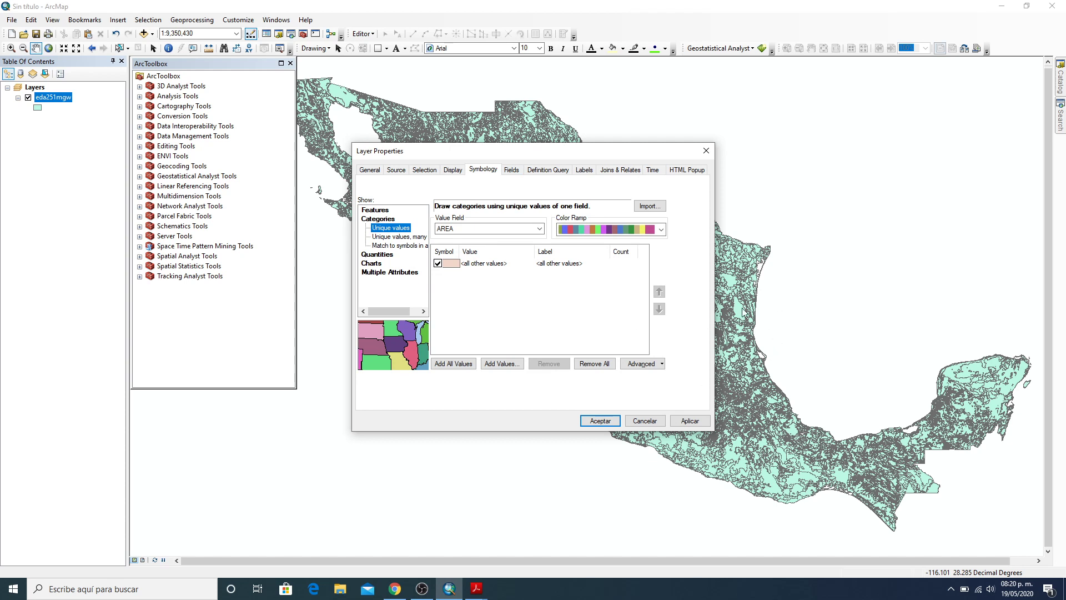
pyautogui.click(539, 229)
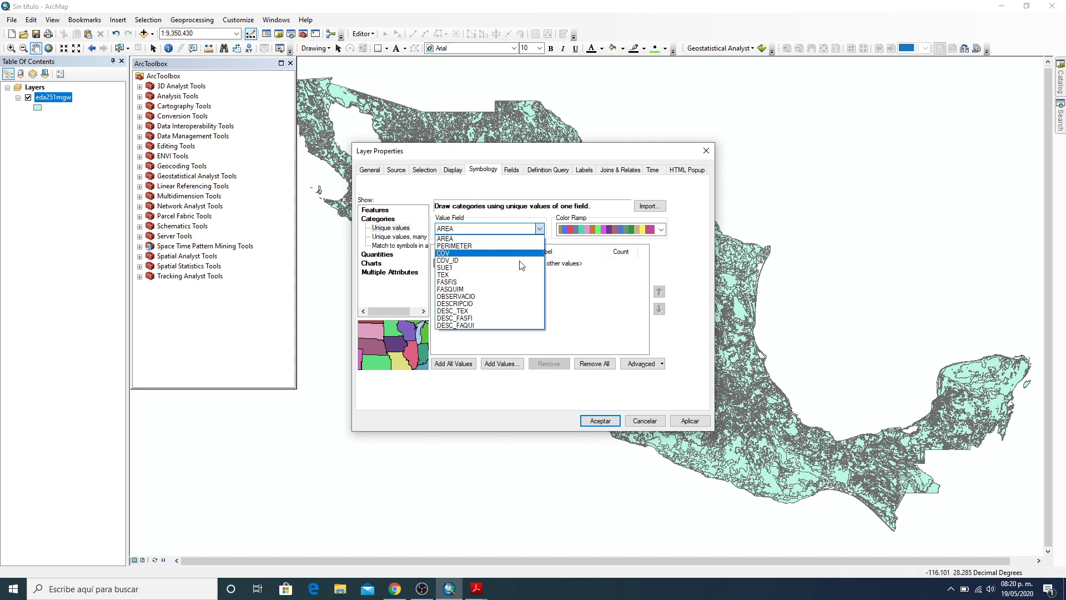
pyautogui.click(477, 304)
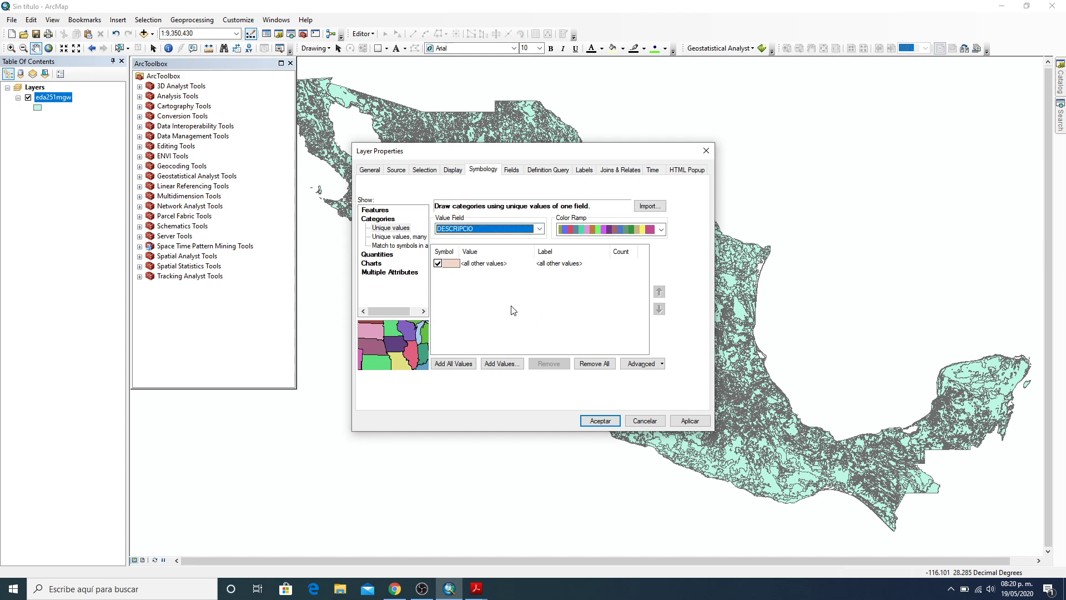
pyautogui.click(438, 264)
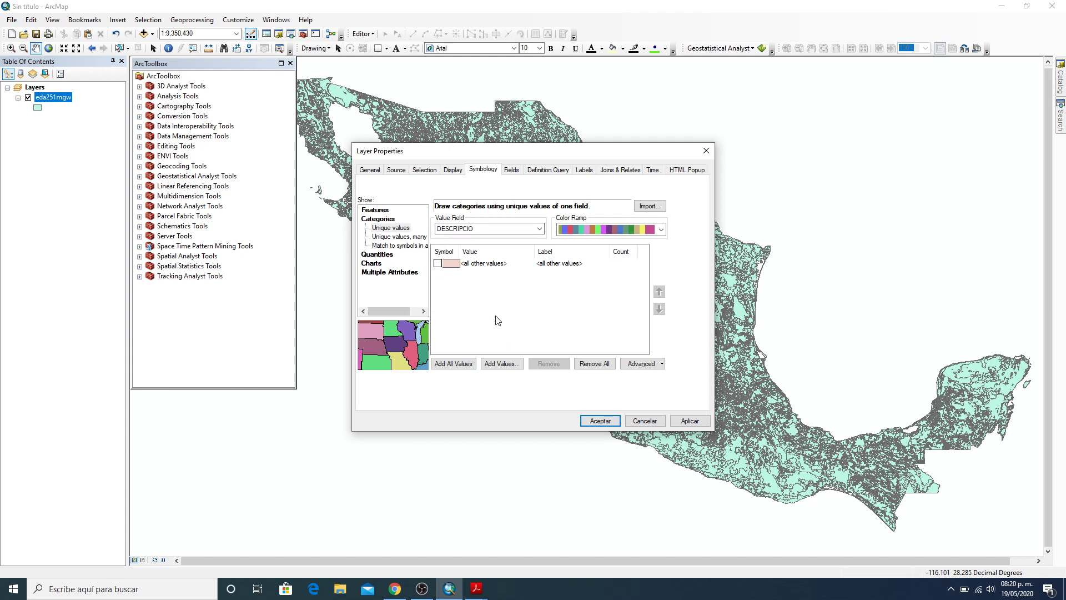
pyautogui.click(456, 364)
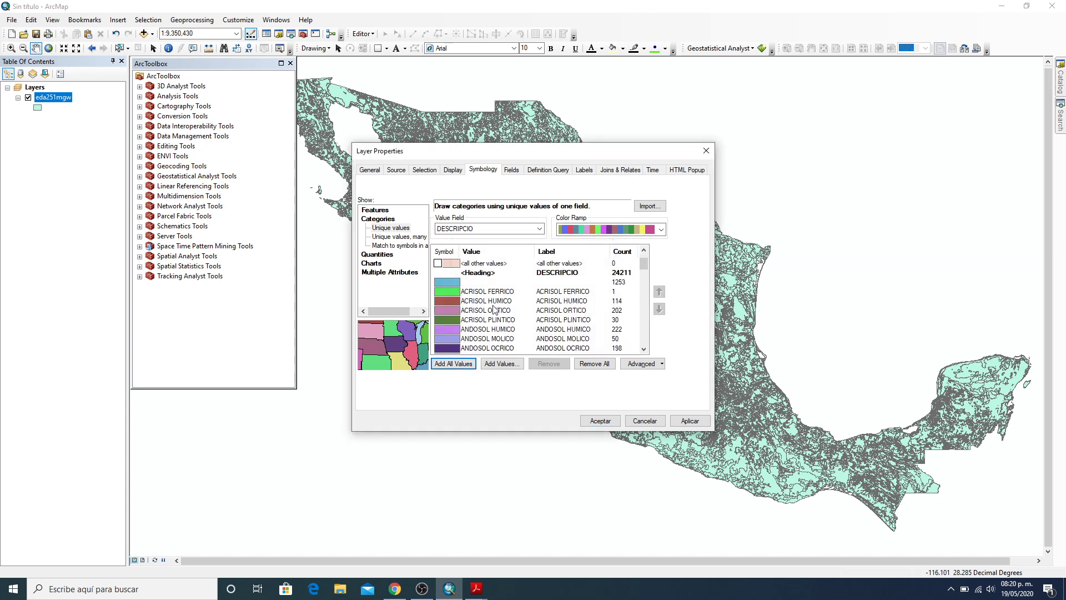
# Remove the outline color from all soil class symbols and apply the unique-values symbology to the eda251mgw layer
pyautogui.scroll(-2, 495, 310)
pyautogui.scroll(-10, 497, 290)
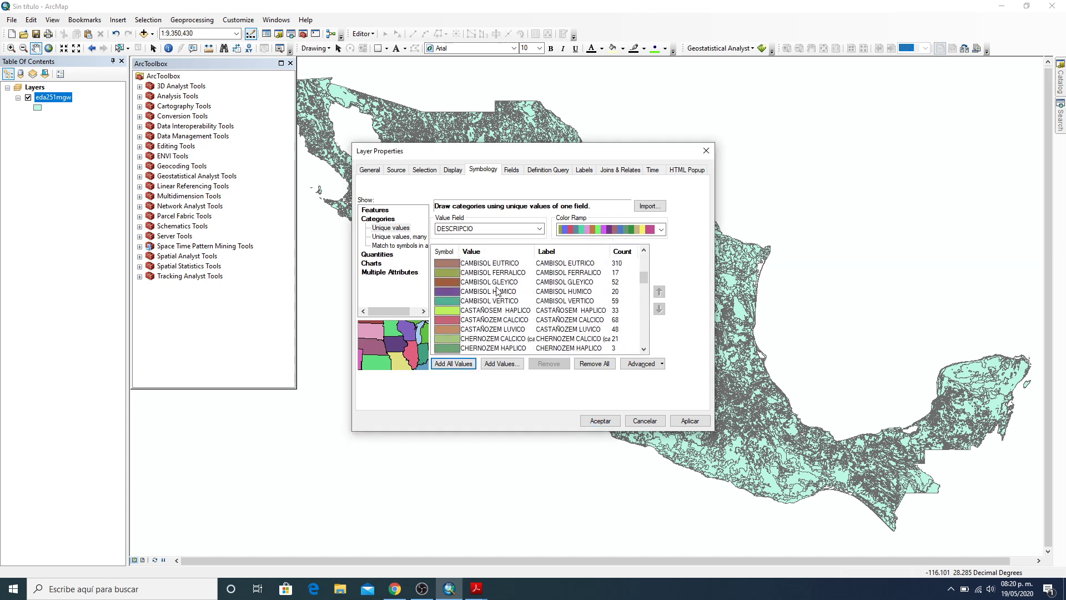
pyautogui.scroll(-12, 498, 291)
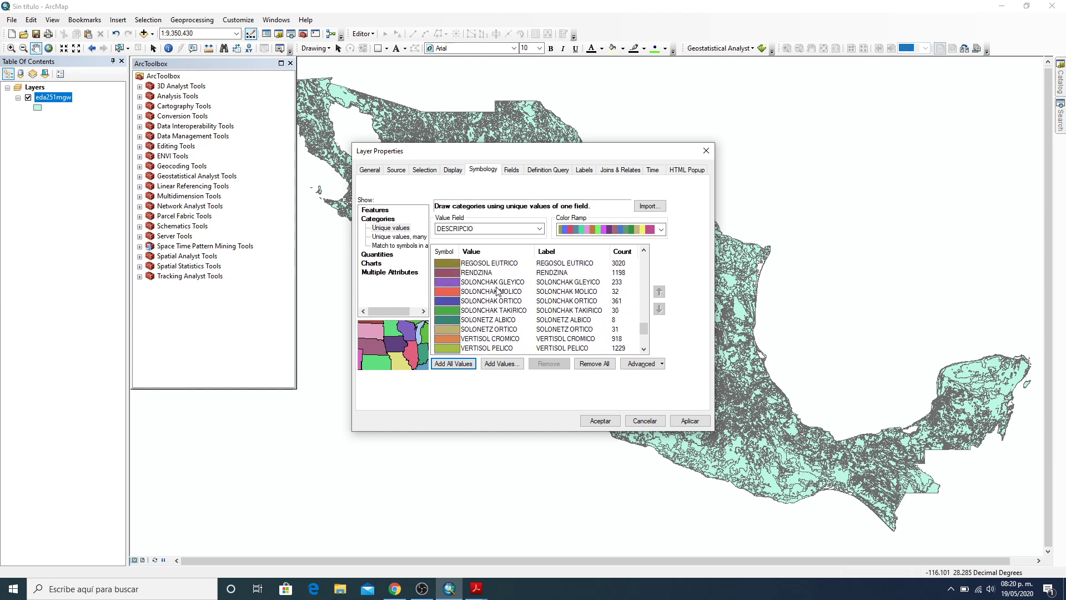
pyautogui.moveTo(644, 338); pyautogui.dragTo(643, 256)
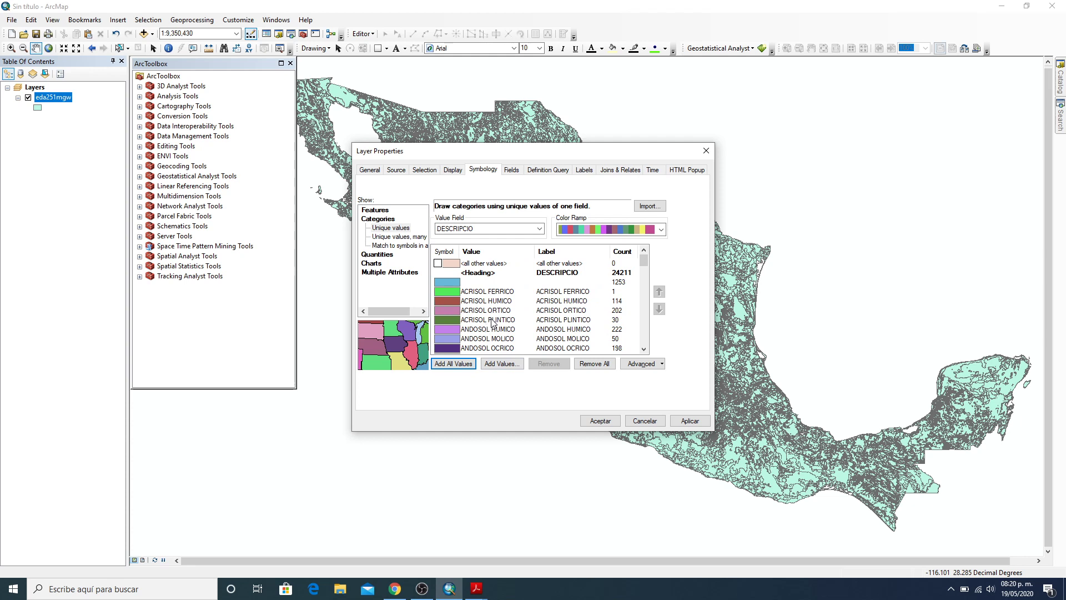
pyautogui.rightClick(480, 295)
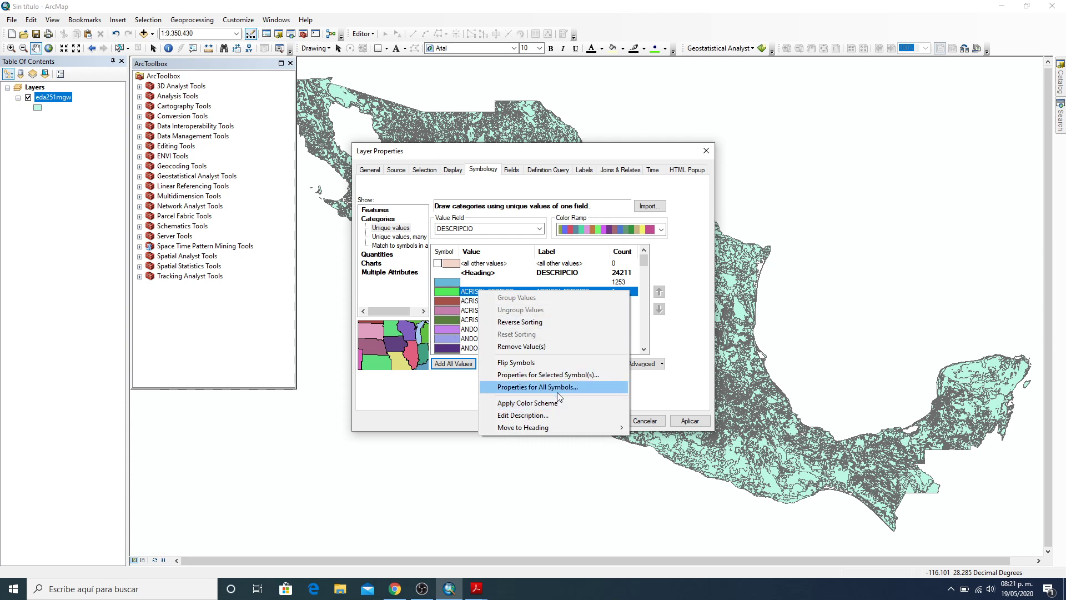
pyautogui.click(575, 387)
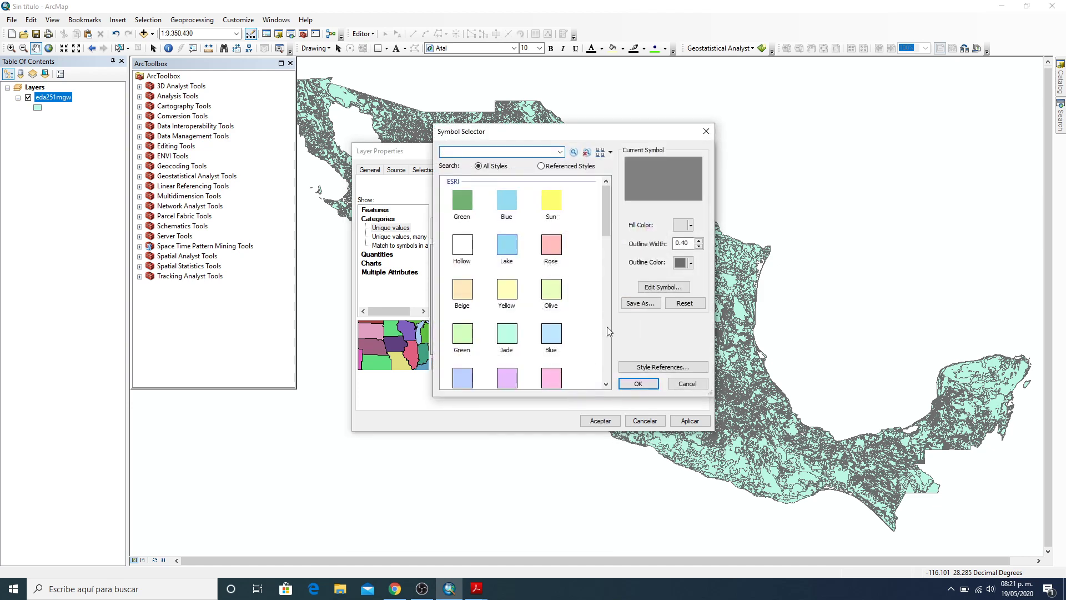
pyautogui.click(691, 263)
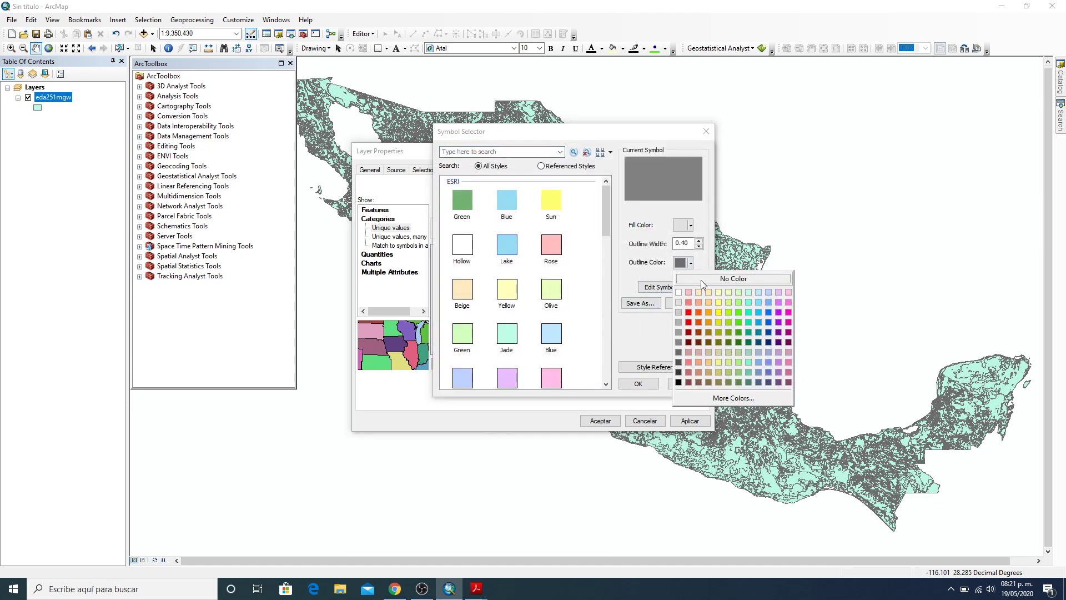
pyautogui.click(701, 280)
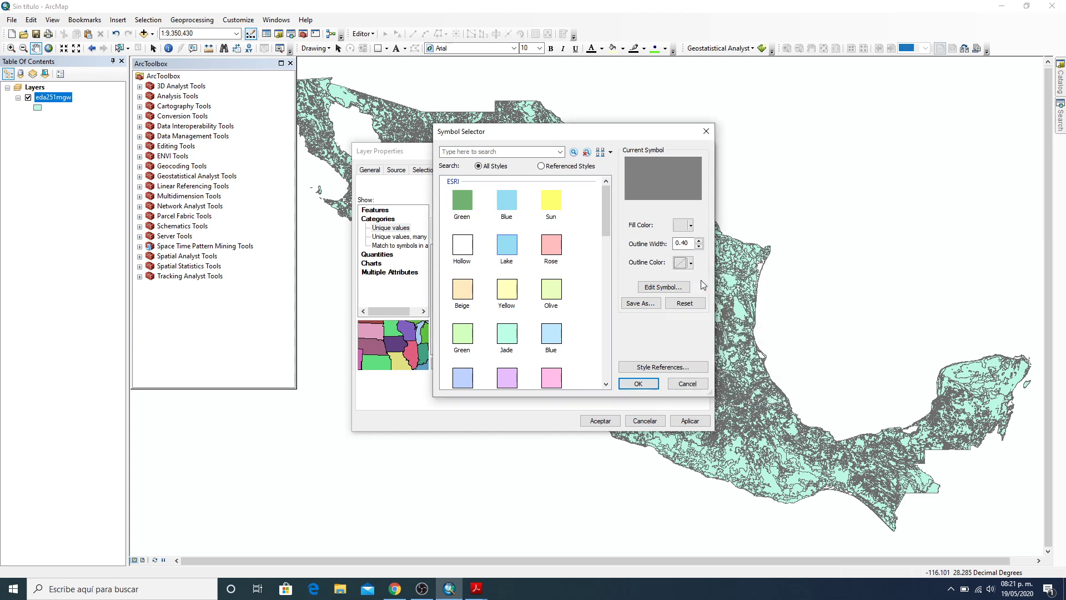
pyautogui.click(638, 384)
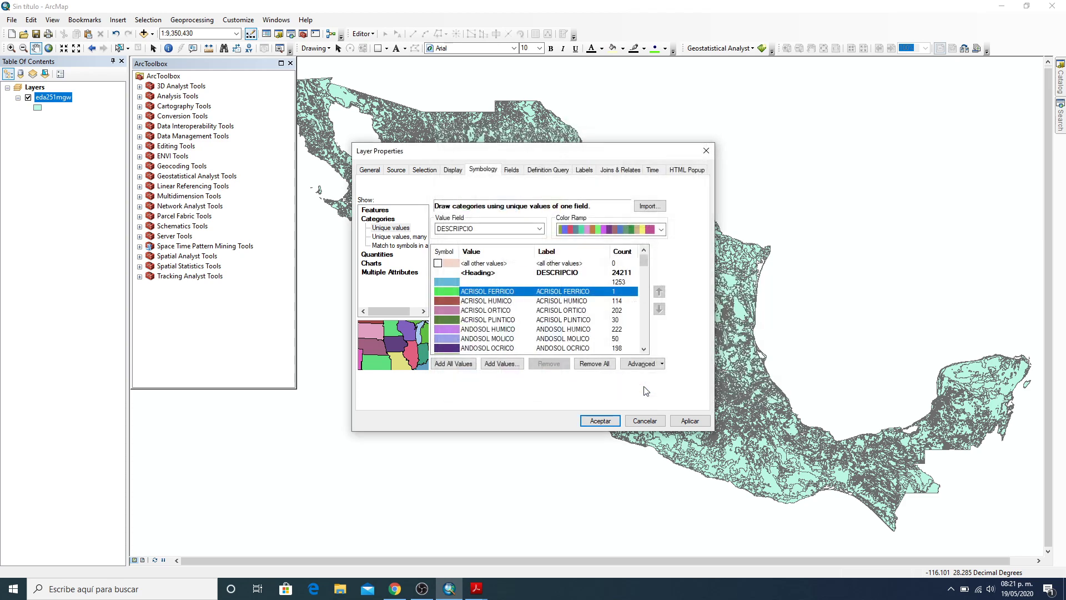
pyautogui.click(601, 421)
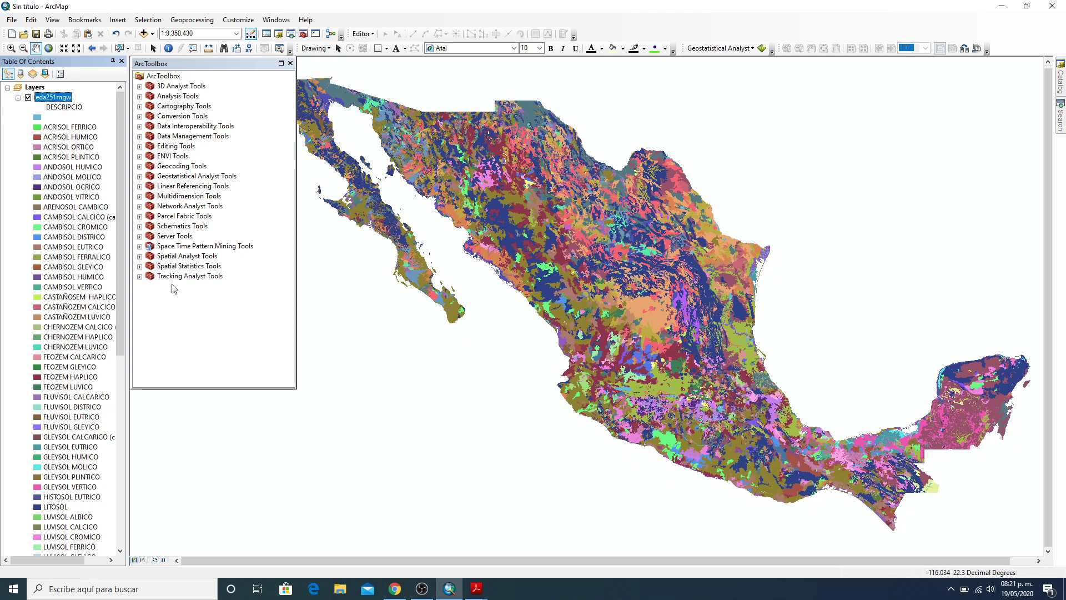
# Open the eda251mgw attribute table and examine the soil units in DESCRIPCIO and the texture classes in DESC_TEX
pyautogui.moveTo(121, 146); pyautogui.dragTo(119, 340)
pyautogui.moveTo(121, 392); pyautogui.dragTo(119, 200)
pyautogui.rightClick(50, 101)
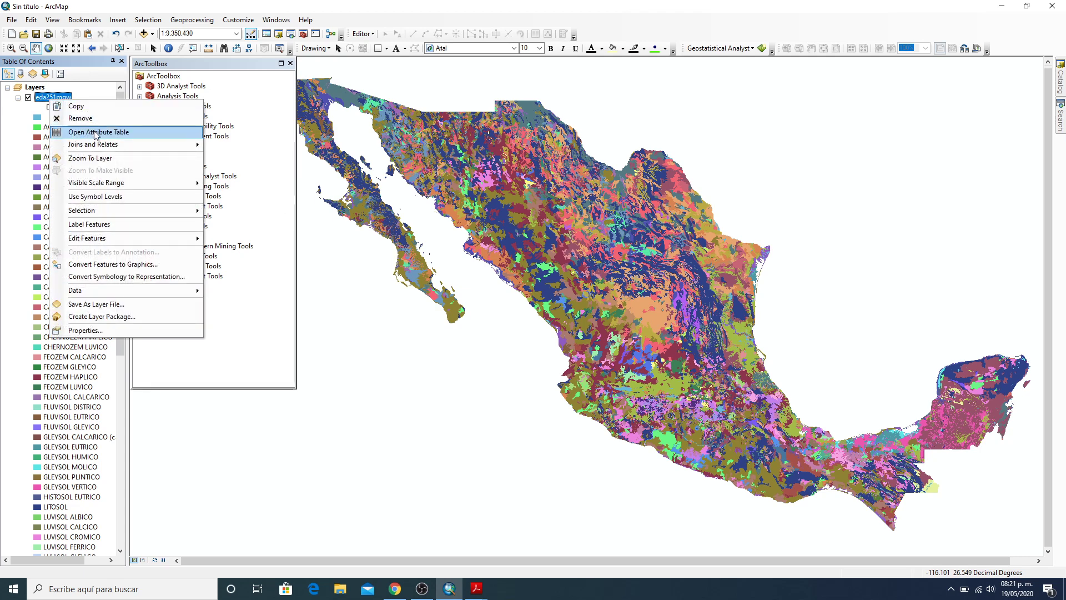
pyautogui.click(130, 134)
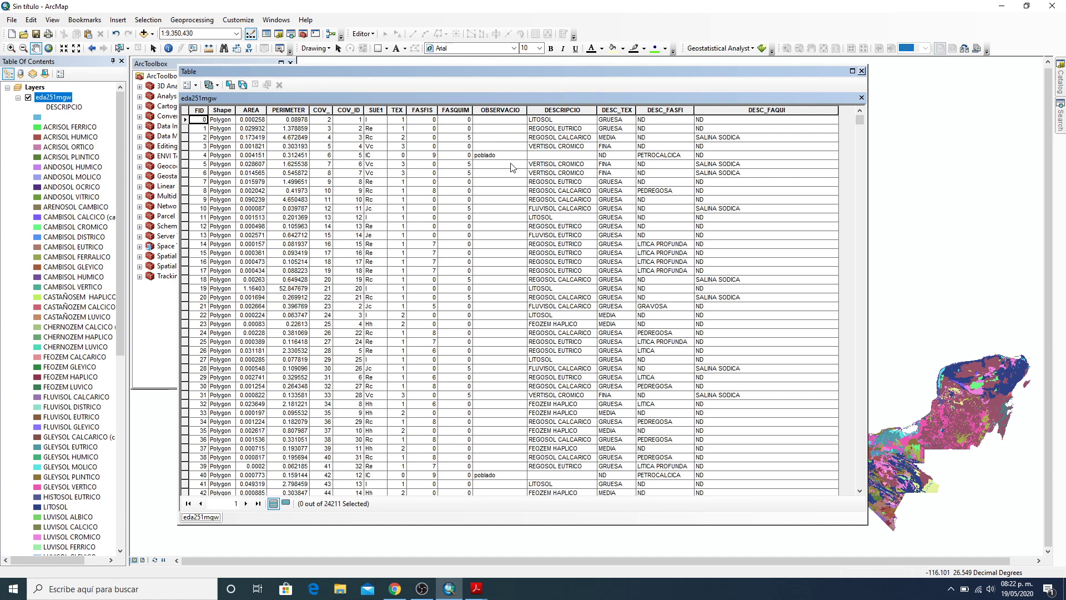
pyautogui.click(547, 110)
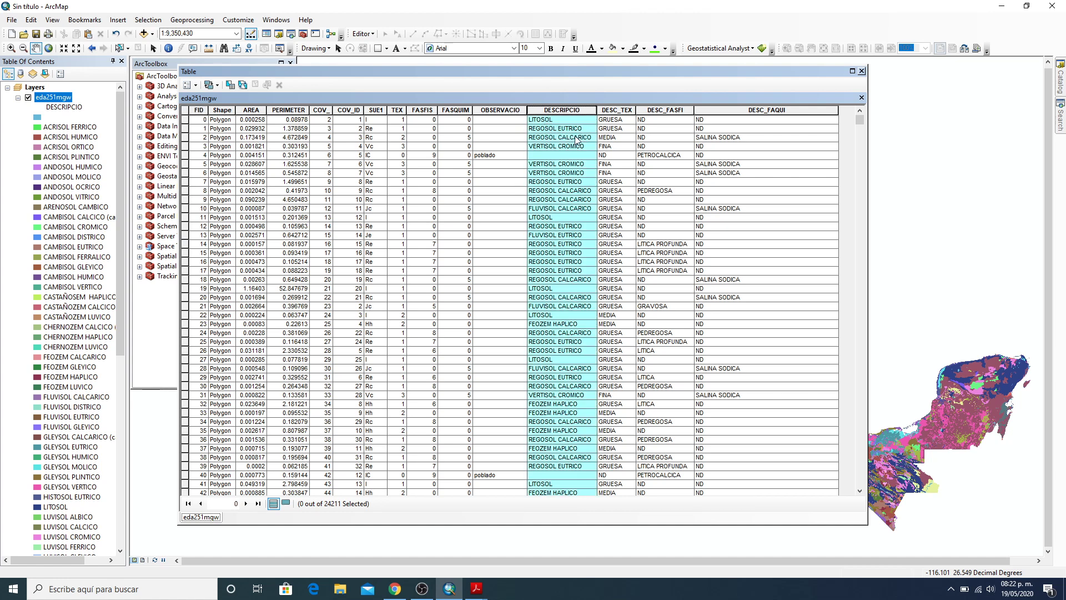
pyautogui.click(615, 121)
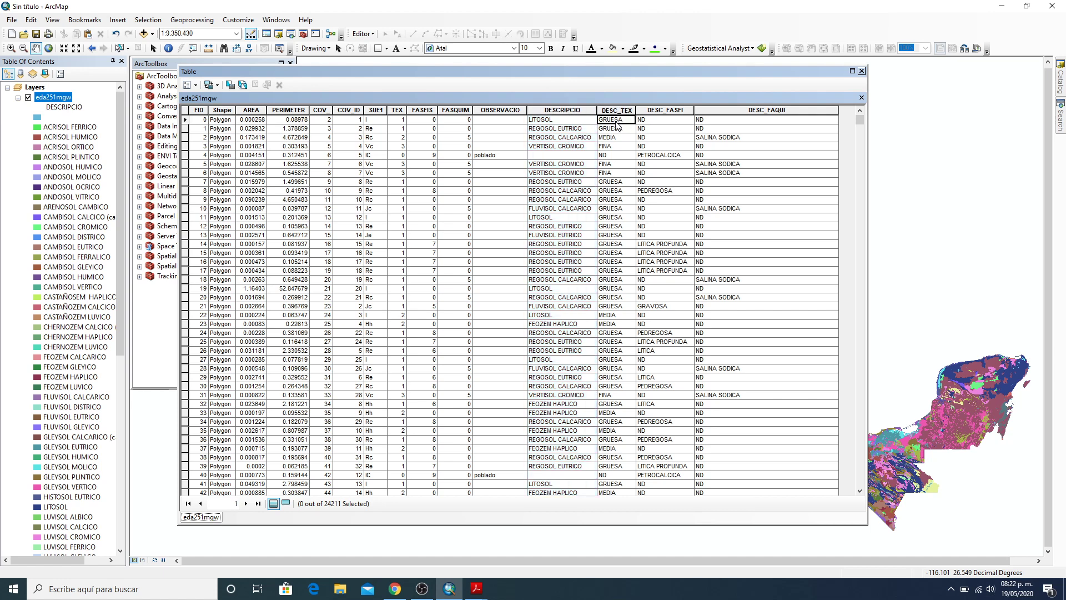
pyautogui.click(618, 130)
pyautogui.click(615, 147)
# Enlarge the attribute table text and examine the OBSERVACIO entries of the records without a soil description
pyautogui.keyDown('ctrl'); pyautogui.scroll(3, 601, 147); pyautogui.keyUp('ctrl')
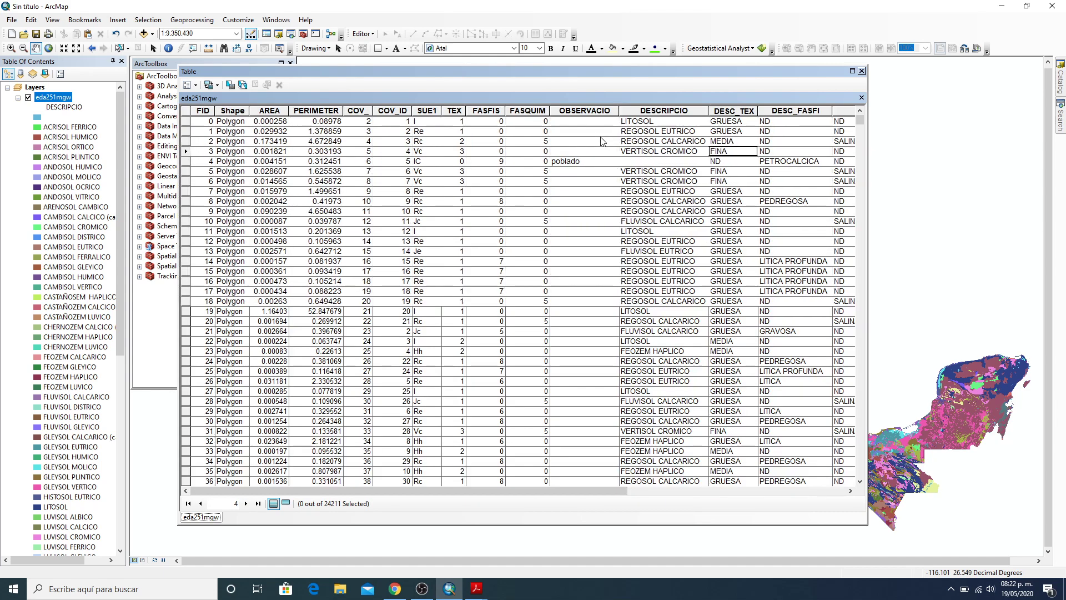
pyautogui.keyDown('ctrl'); pyautogui.scroll(1, 603, 142); pyautogui.keyUp('ctrl')
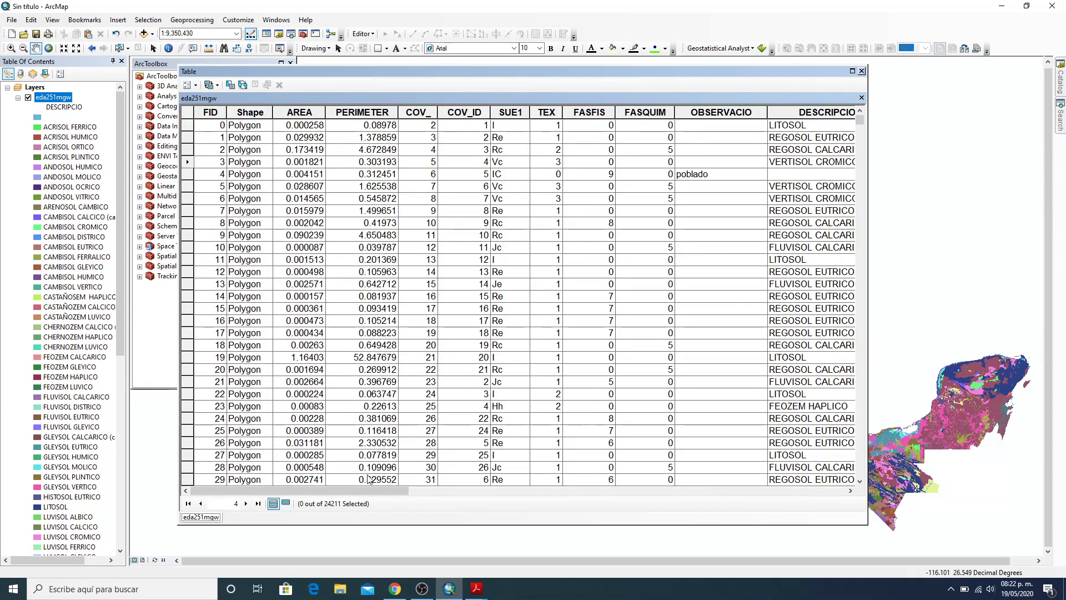
pyautogui.moveTo(367, 492); pyautogui.dragTo(519, 481)
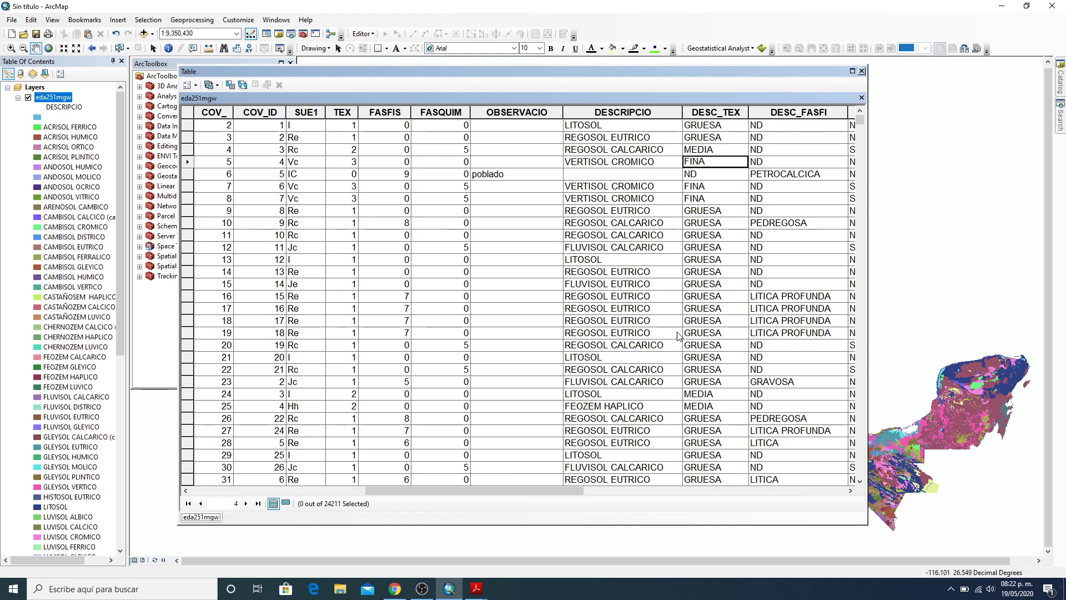
pyautogui.scroll(-11, 667, 350)
pyautogui.scroll(-4, 658, 353)
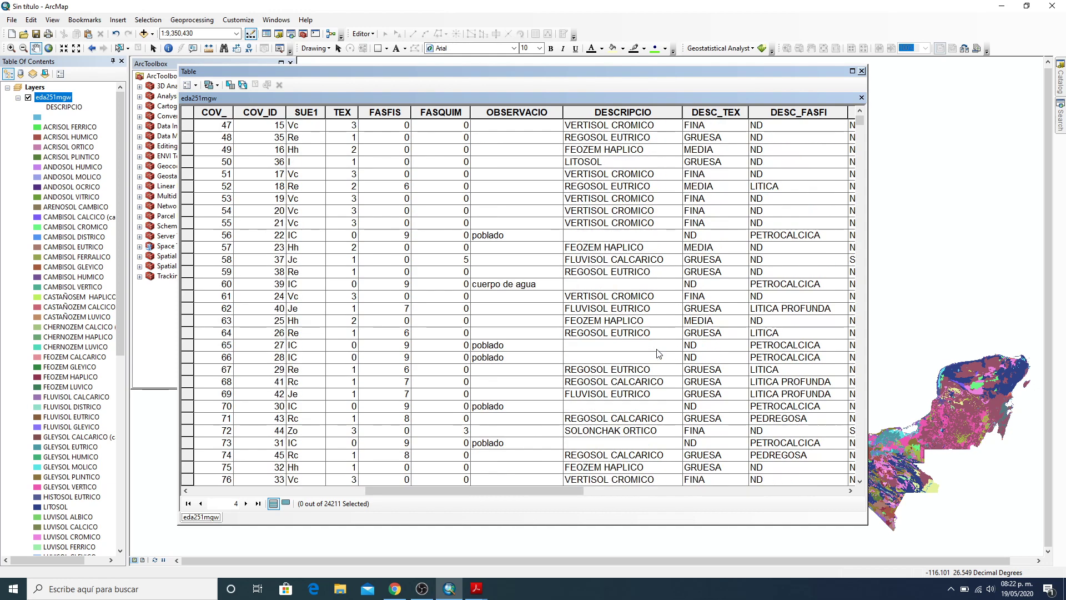
pyautogui.click(502, 285)
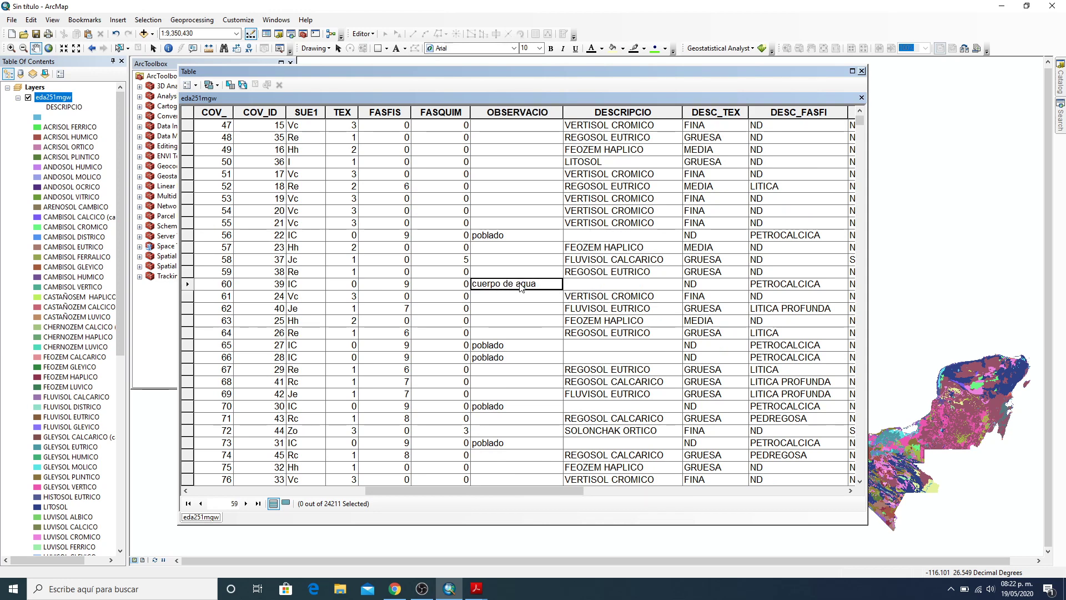
pyautogui.scroll(15, 520, 286)
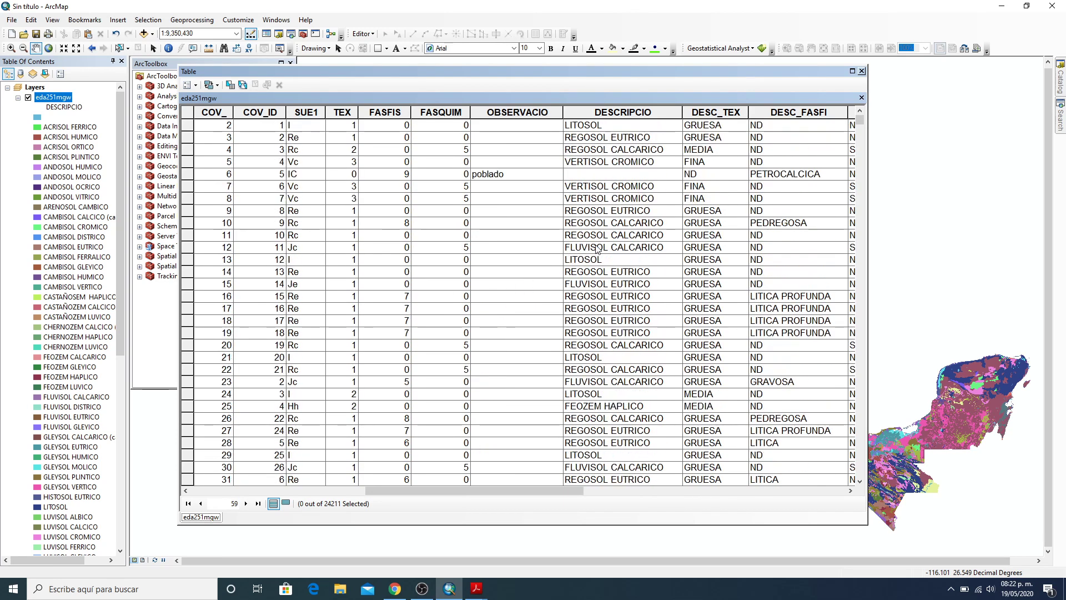
pyautogui.click(507, 175)
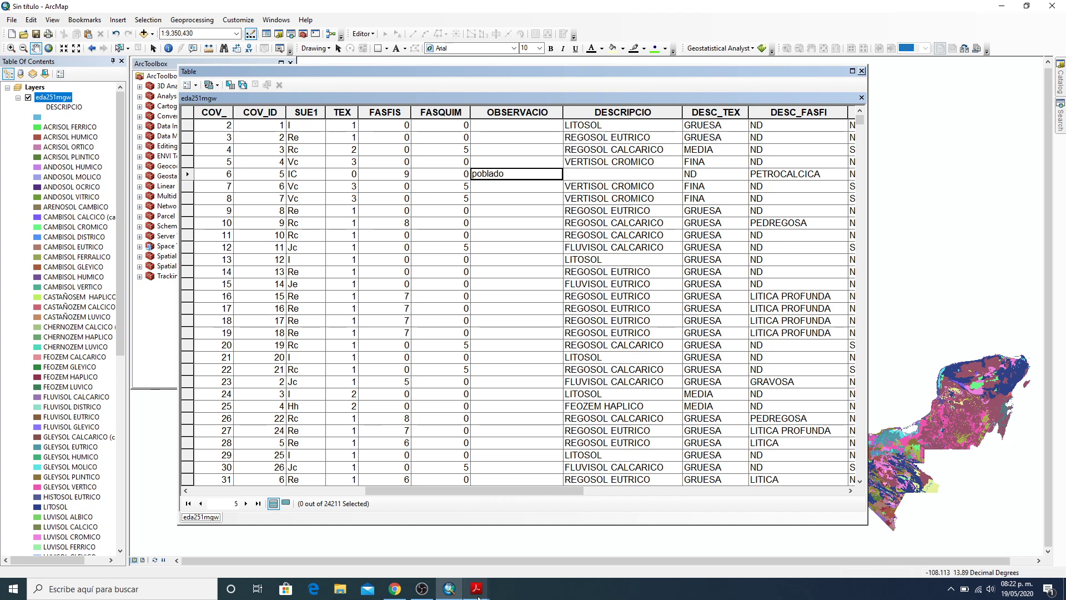
# Switch to the erosion guide PDF to check the Acrisol K value for coarse texture in Cuadro 7, and return to ArcMap
pyautogui.moveTo(477, 590)
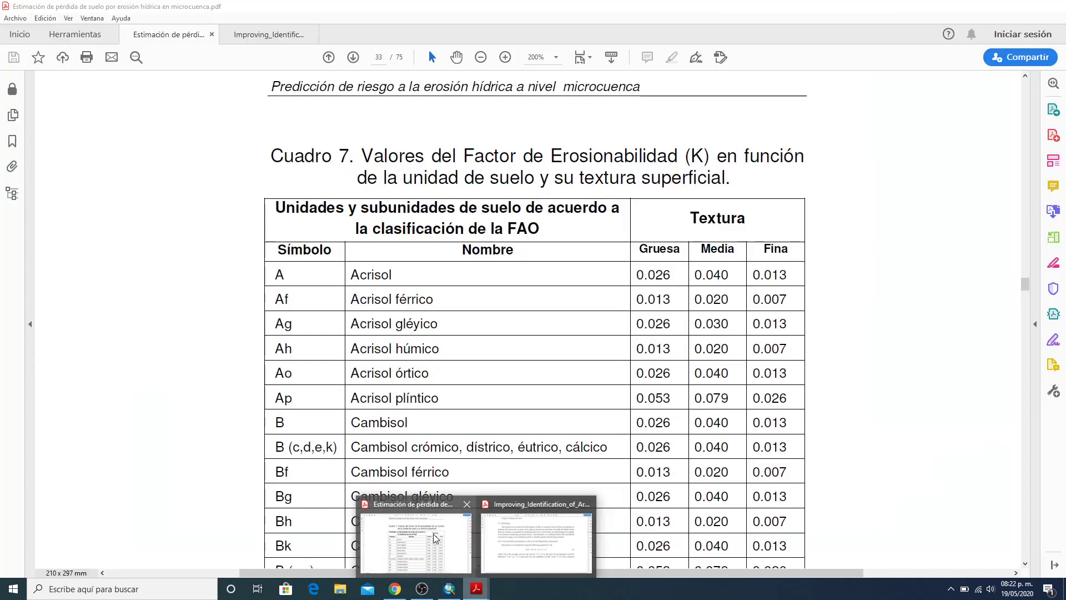
pyautogui.click(436, 538)
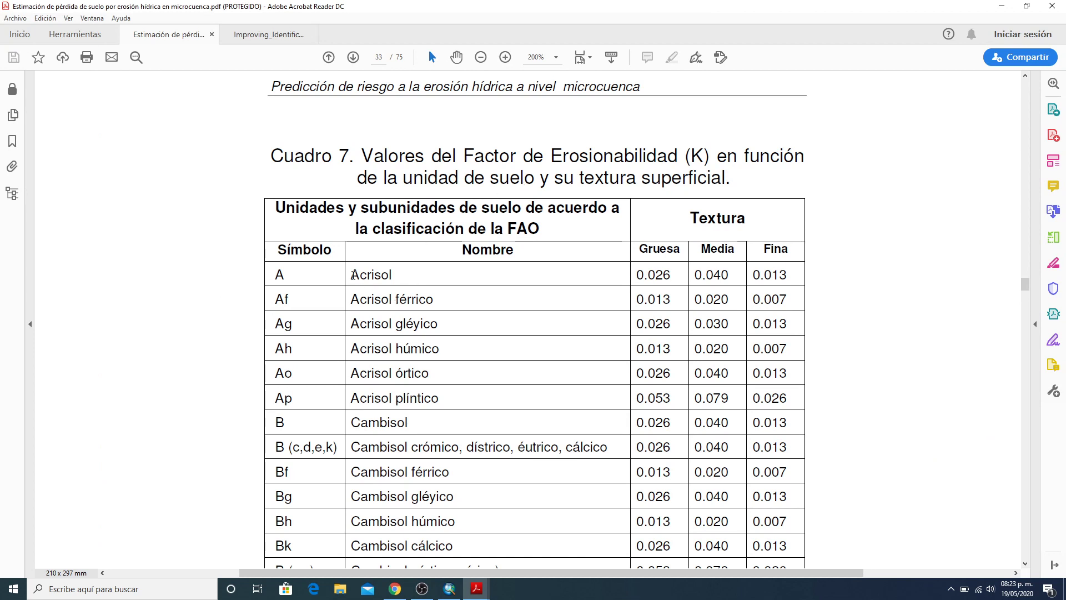
pyautogui.moveTo(353, 275); pyautogui.dragTo(401, 276)
pyautogui.moveTo(642, 250); pyautogui.dragTo(769, 252)
pyautogui.click(823, 294)
pyautogui.moveTo(631, 274); pyautogui.dragTo(672, 278)
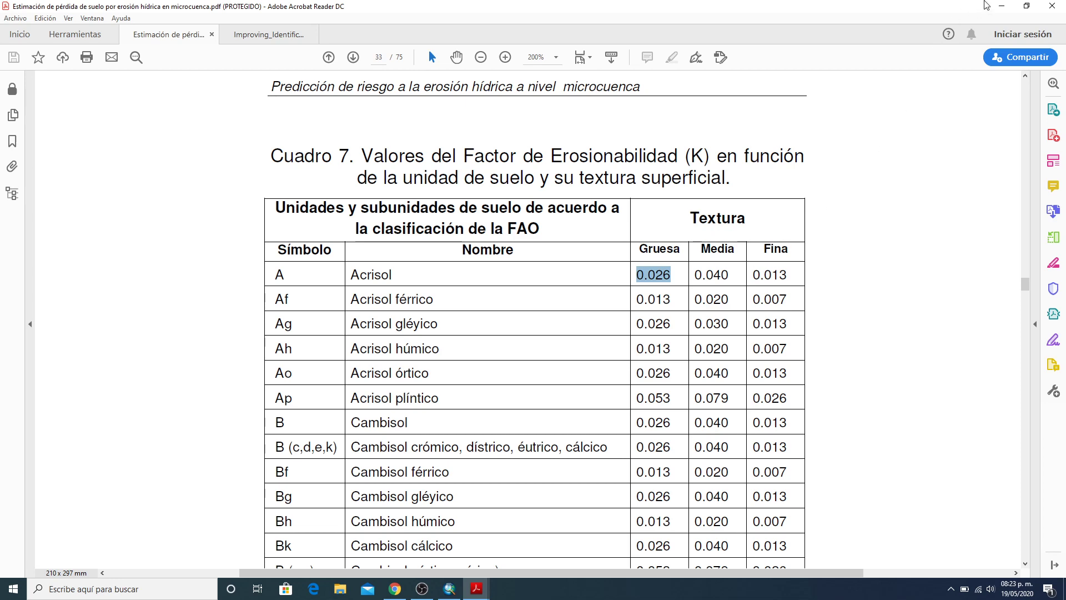
pyautogui.click(1001, 6)
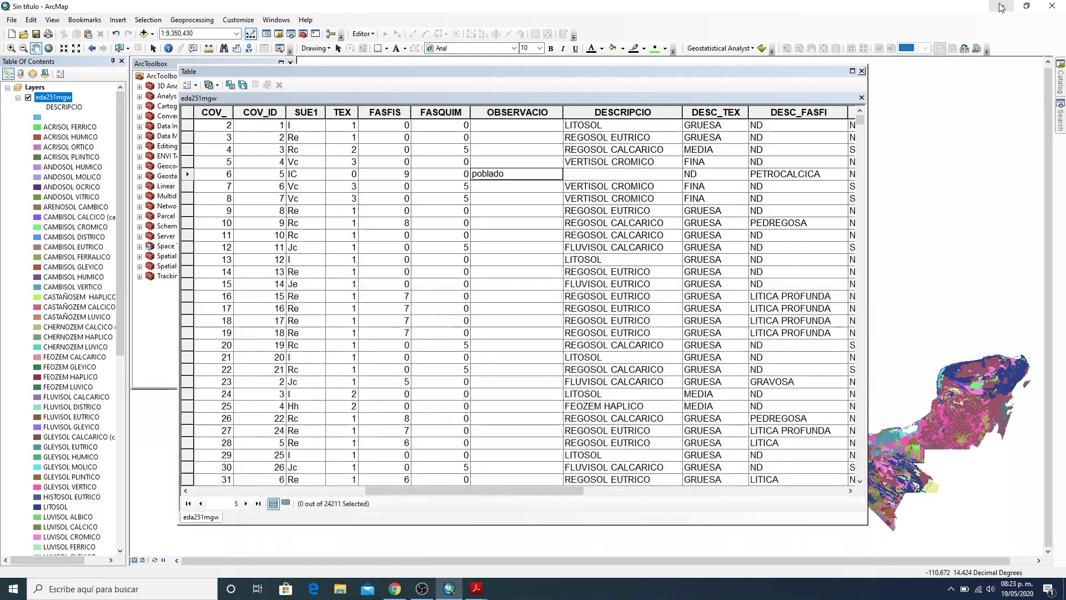
# Close the attribute table and add the cslp_utm.shp shapefile from the P2 folder to the map
pyautogui.click(862, 72)
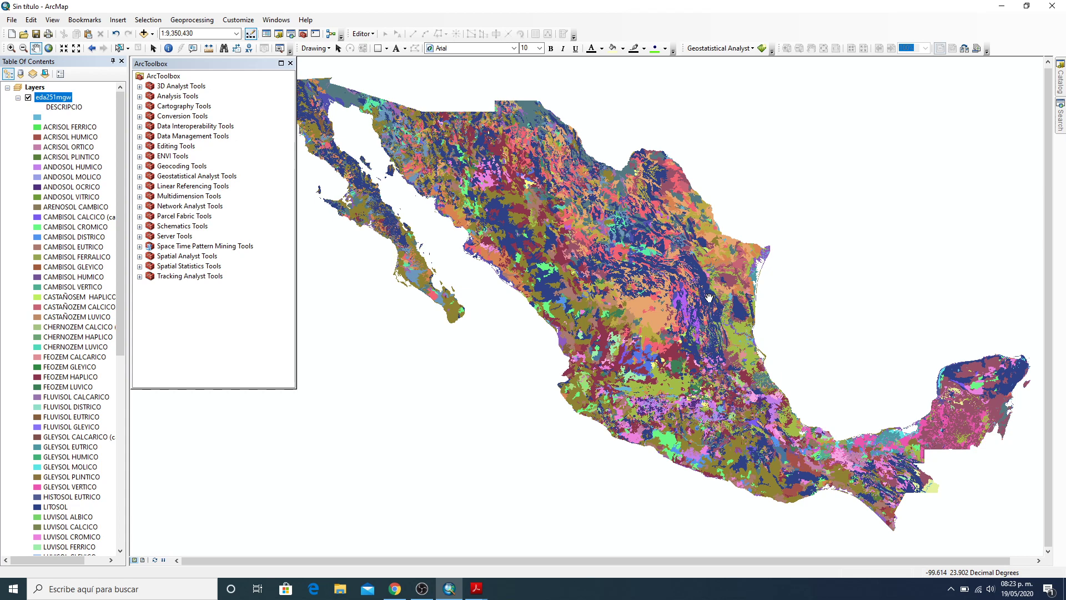
pyautogui.click(143, 34)
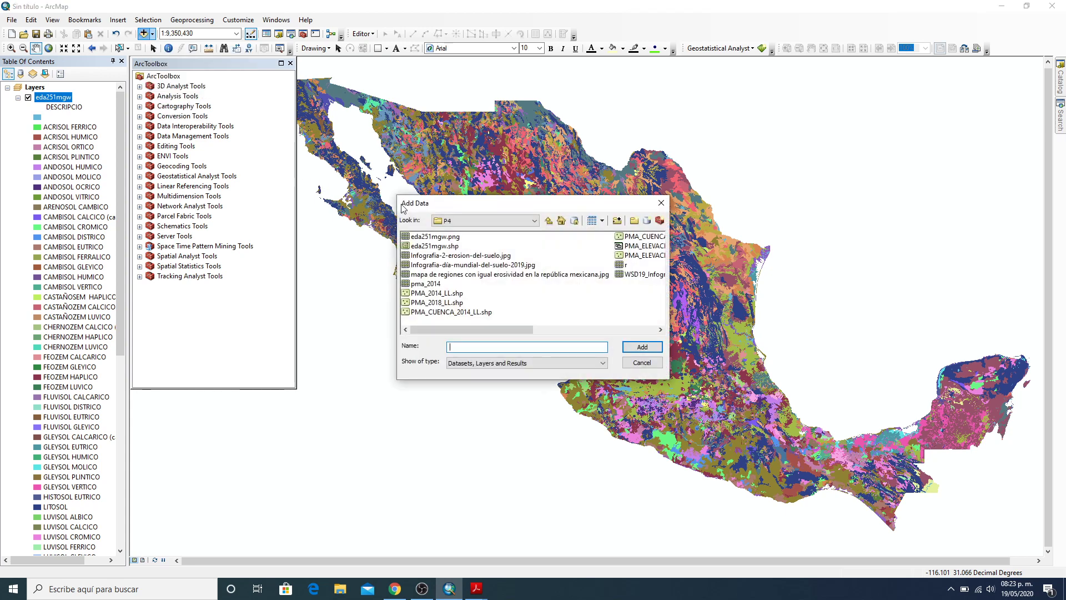
pyautogui.click(535, 221)
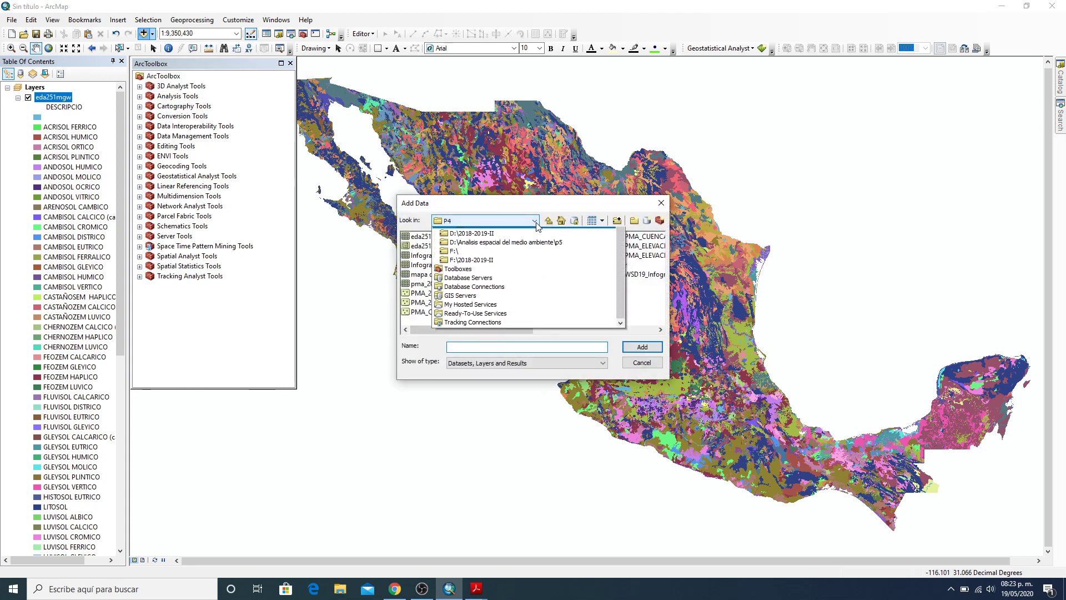
pyautogui.click(491, 269)
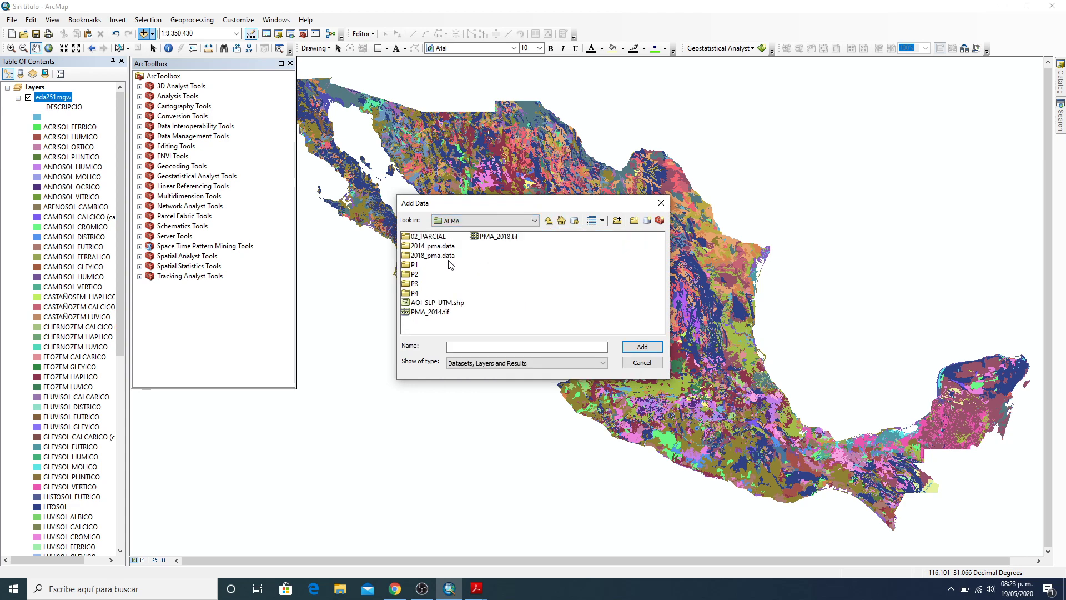
pyautogui.doubleClick(414, 275)
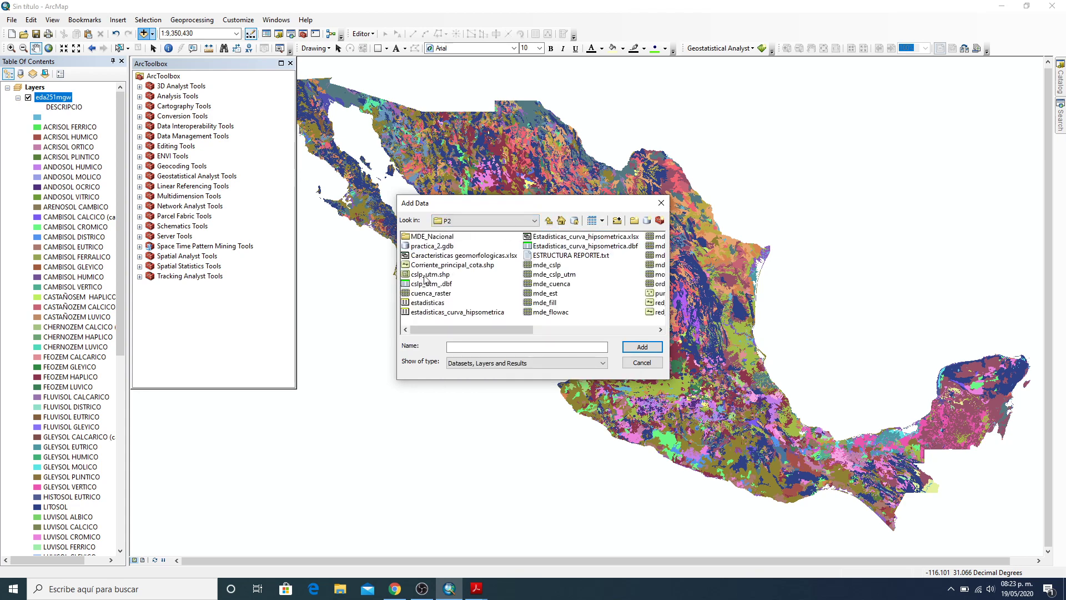
pyautogui.click(428, 275)
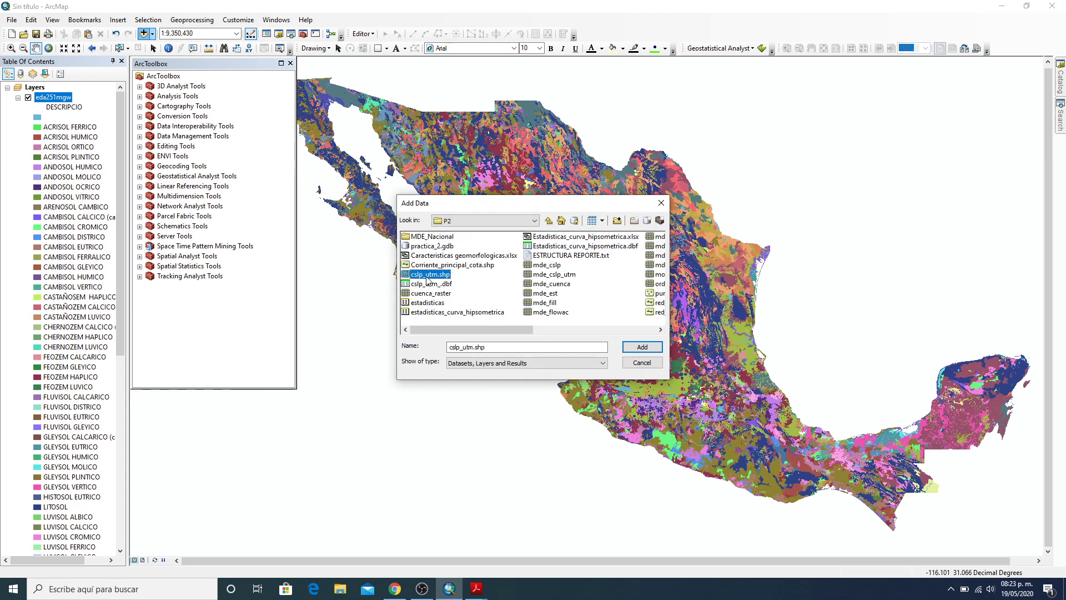
pyautogui.click(641, 347)
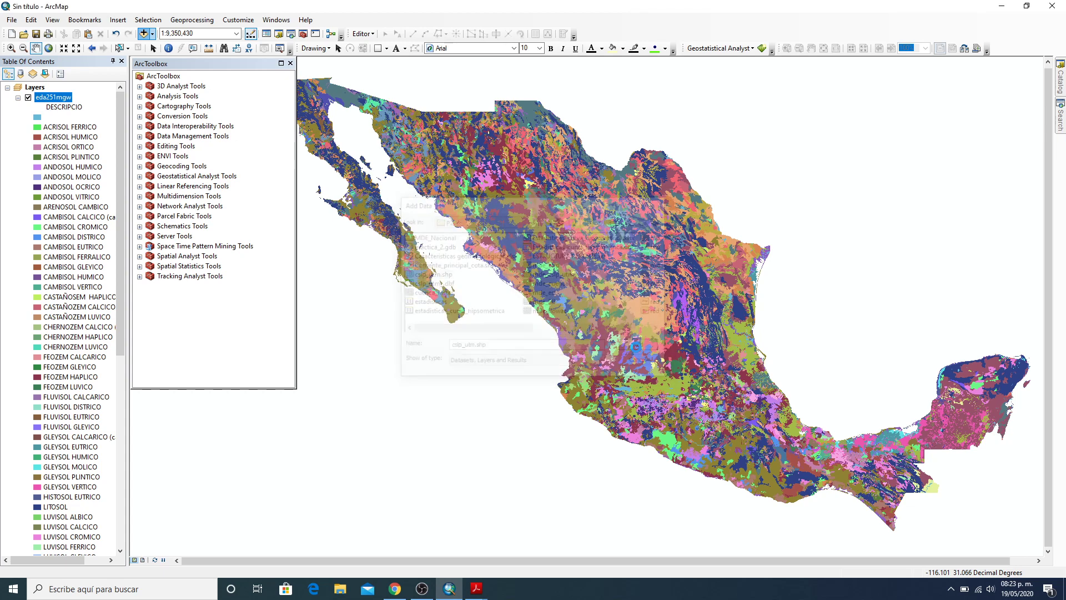
# Open the Clip analysis tool with eda251mgw as the input features and cslp_utm as the clip features
pyautogui.click(11, 48)
pyautogui.moveTo(646, 282)
pyautogui.mouseDown()
pyautogui.moveTo(705, 338)
pyautogui.moveTo(713, 361)
pyautogui.mouseUp()
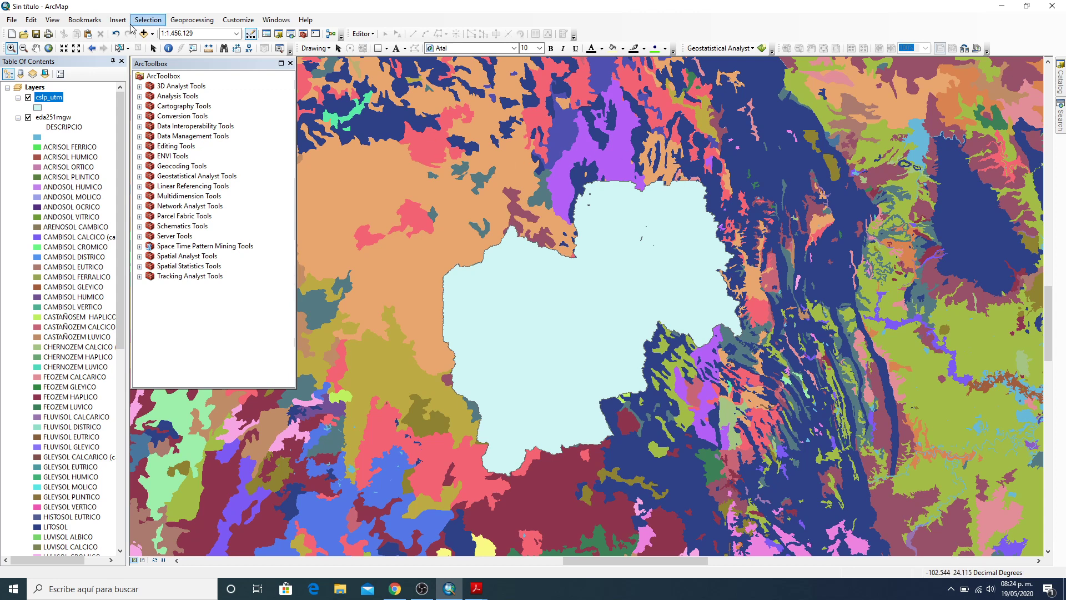
pyautogui.click(154, 50)
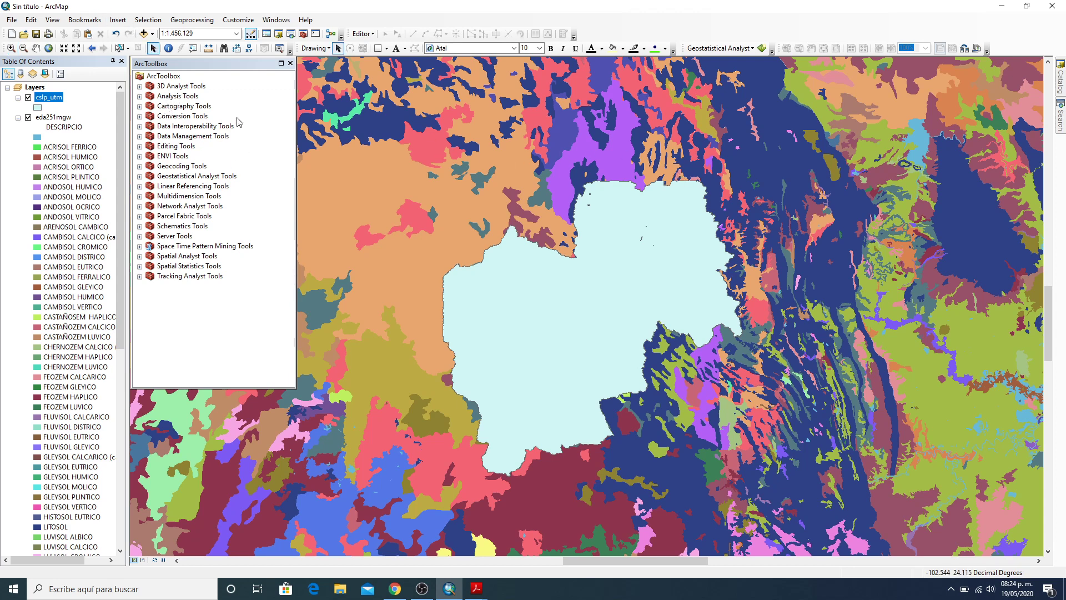
pyautogui.click(139, 97)
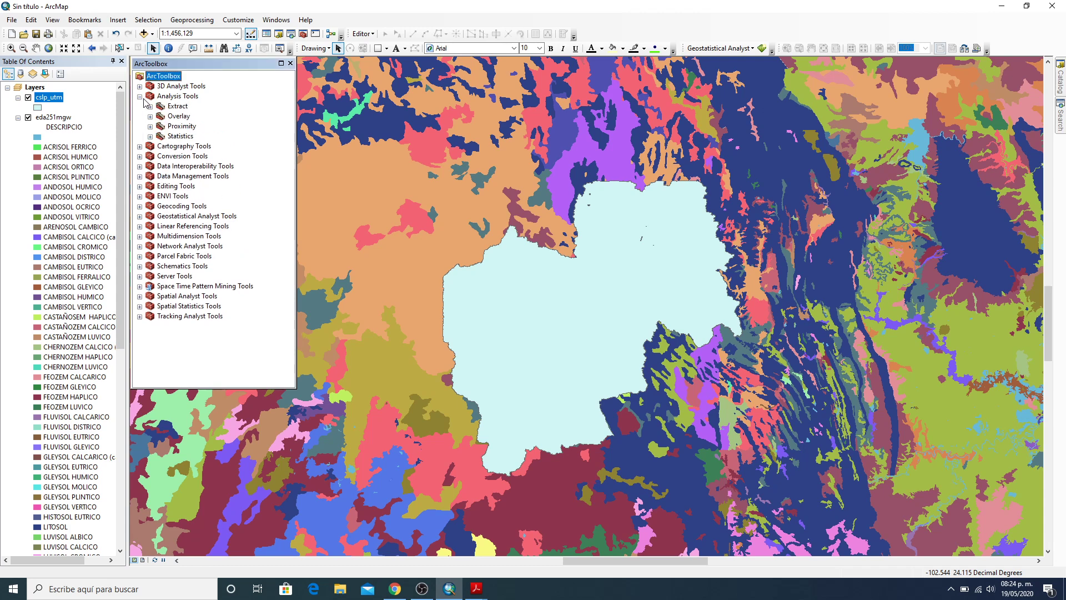
pyautogui.click(150, 106)
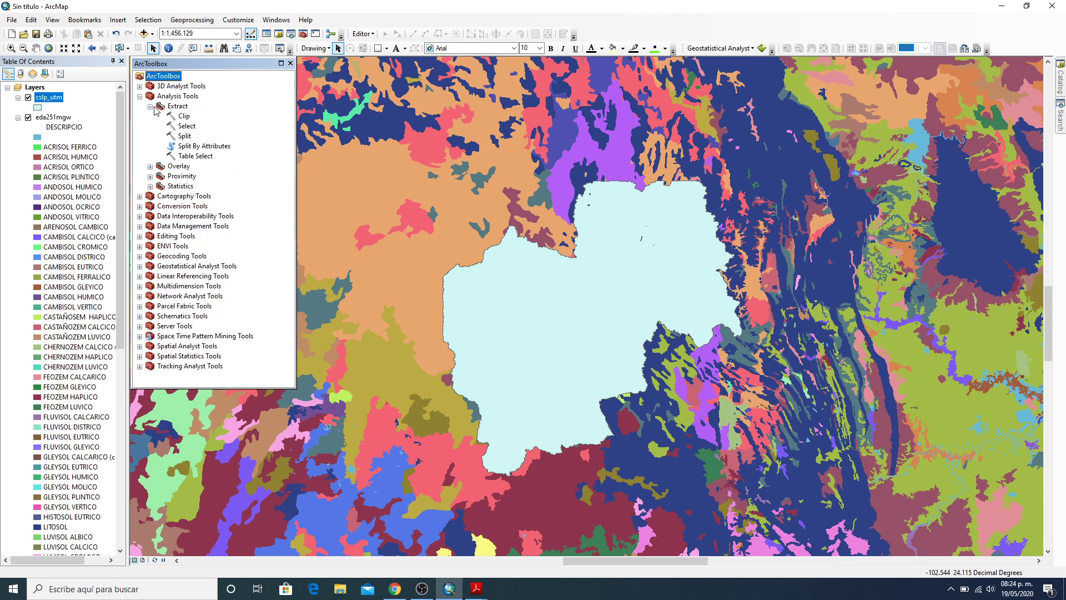
pyautogui.doubleClick(184, 116)
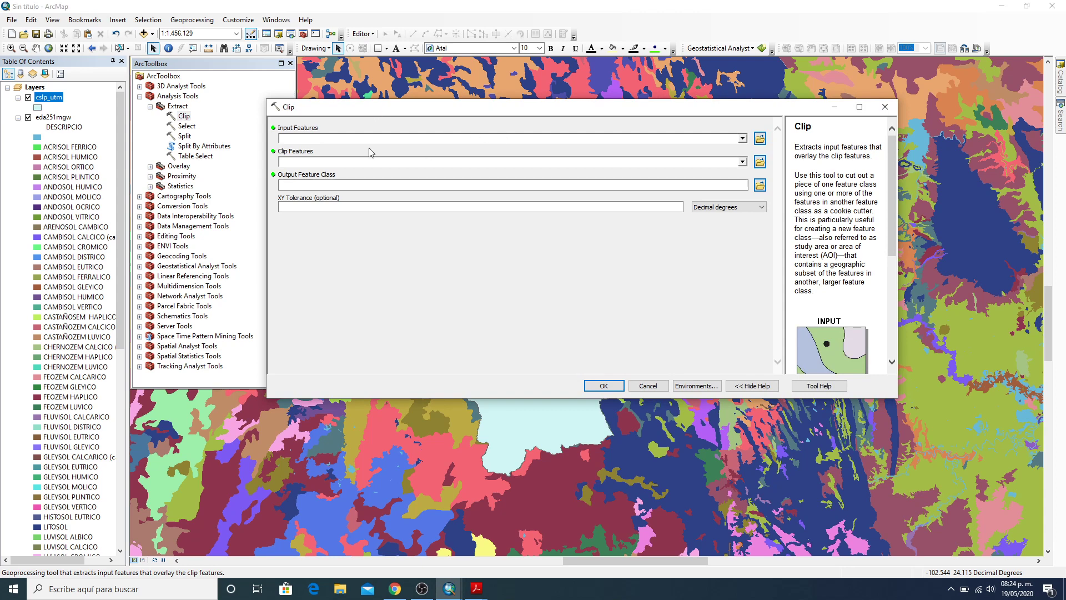
pyautogui.click(743, 139)
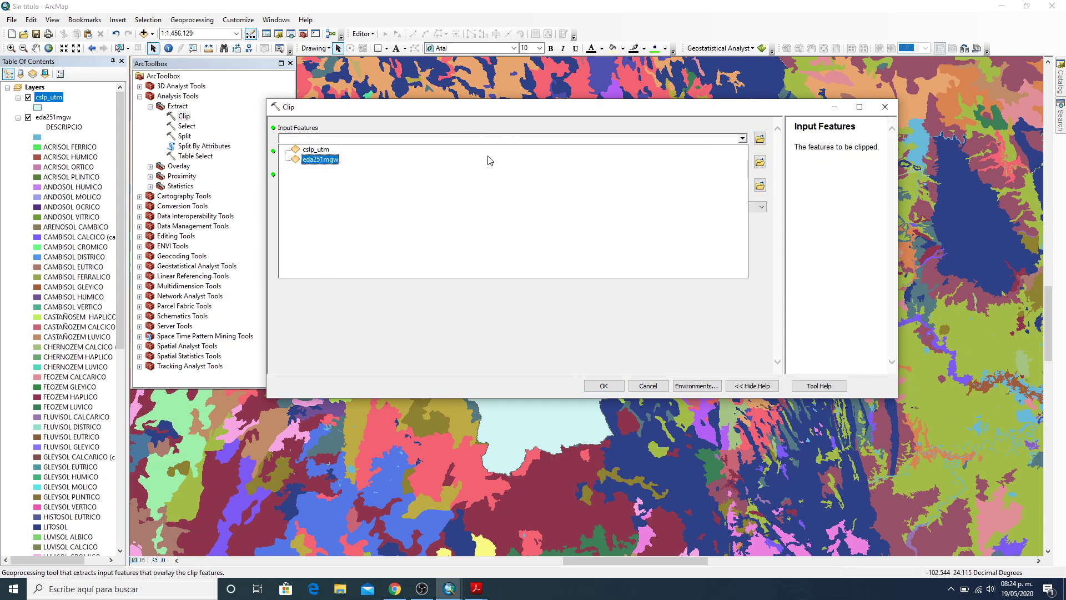
pyautogui.click(320, 161)
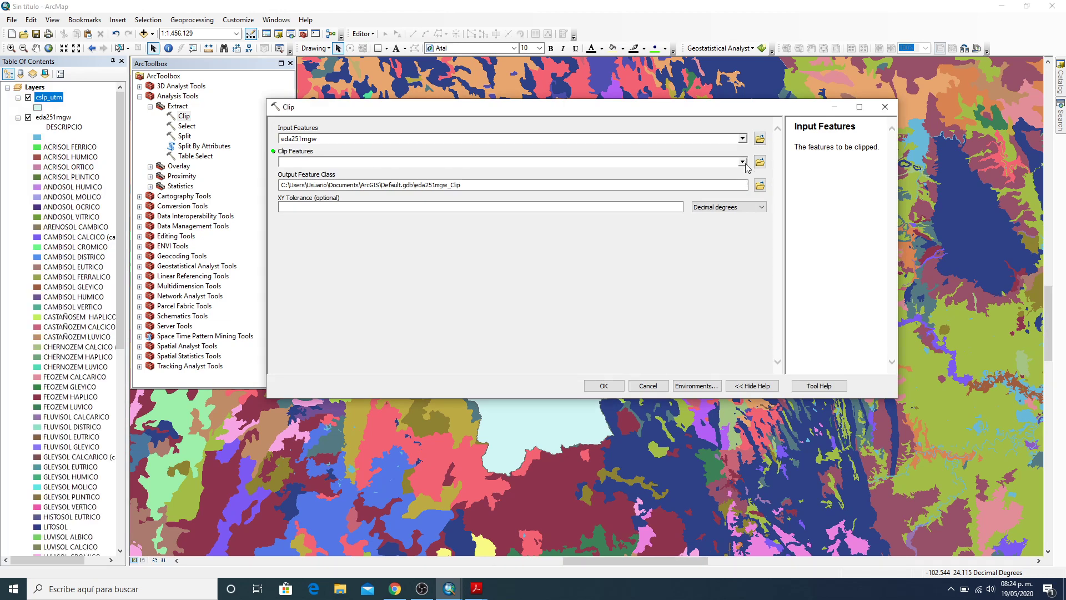
pyautogui.click(743, 162)
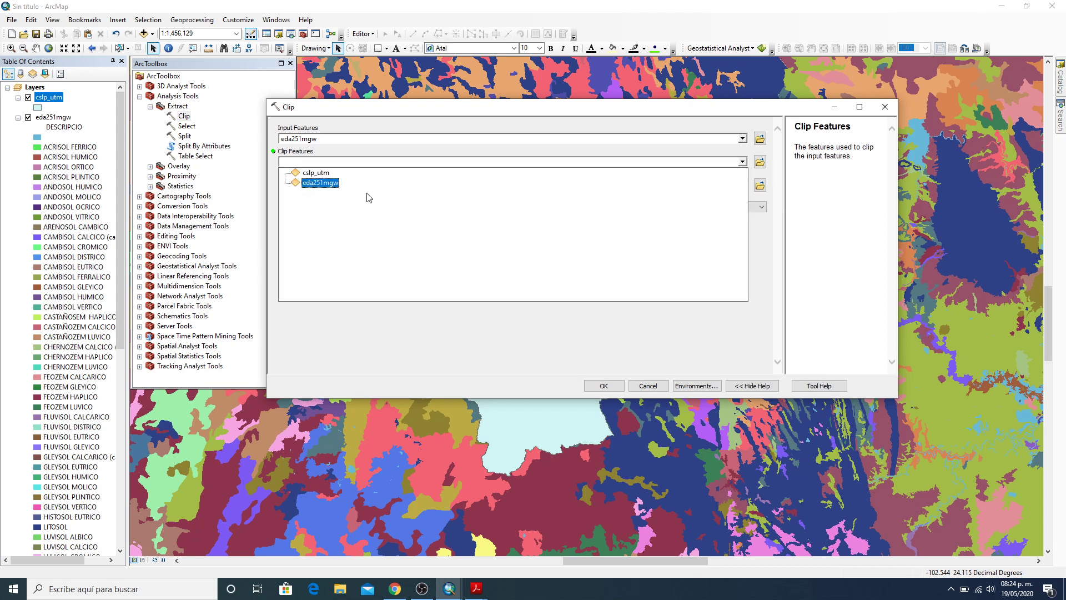
pyautogui.click(314, 173)
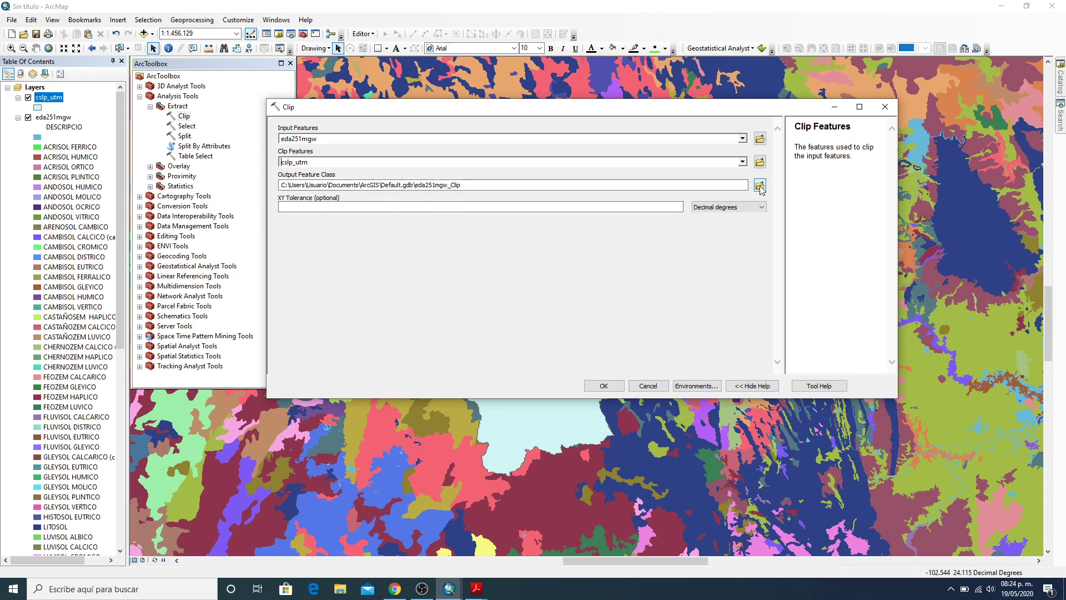
# Set the clip output to Suelos_CSLP_LL.shp in the 2019-2020-II\AEMA\P4 folder and run the clip
pyautogui.click(759, 186)
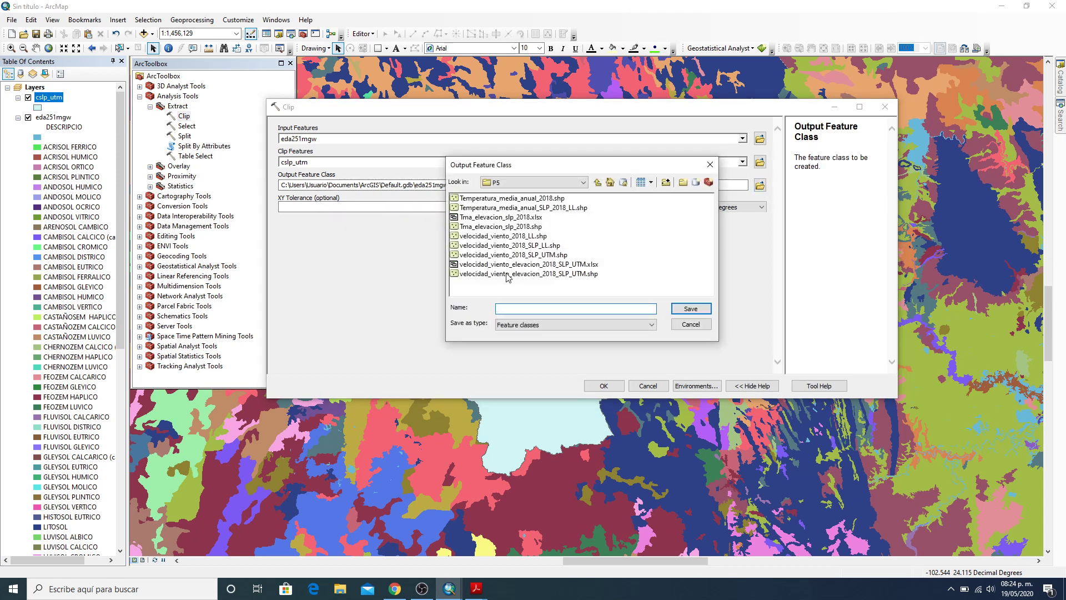
pyautogui.click(584, 184)
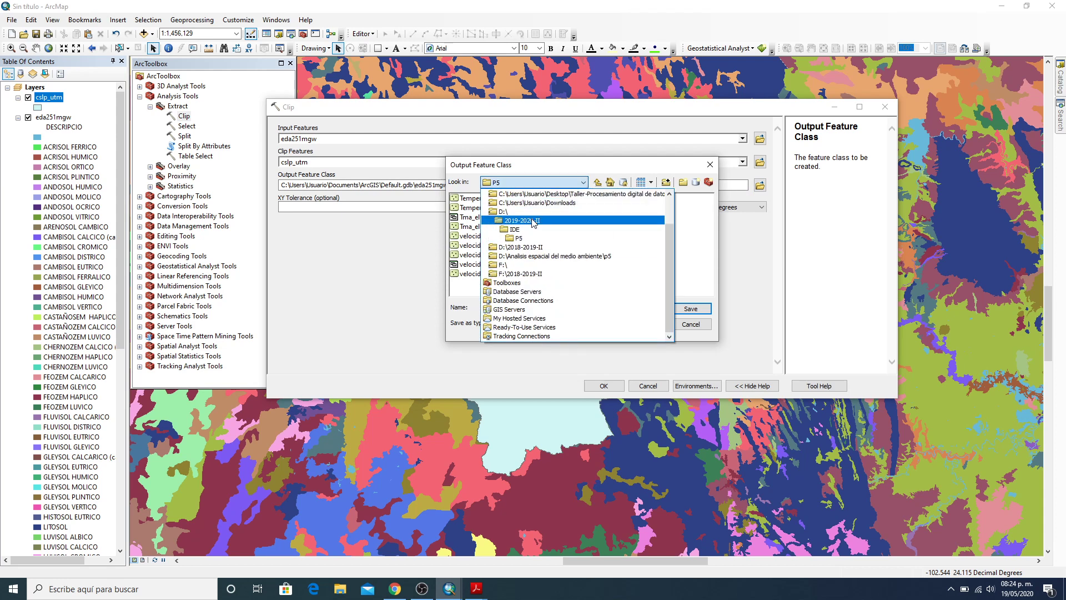
pyautogui.click(528, 221)
pyautogui.doubleClick(473, 200)
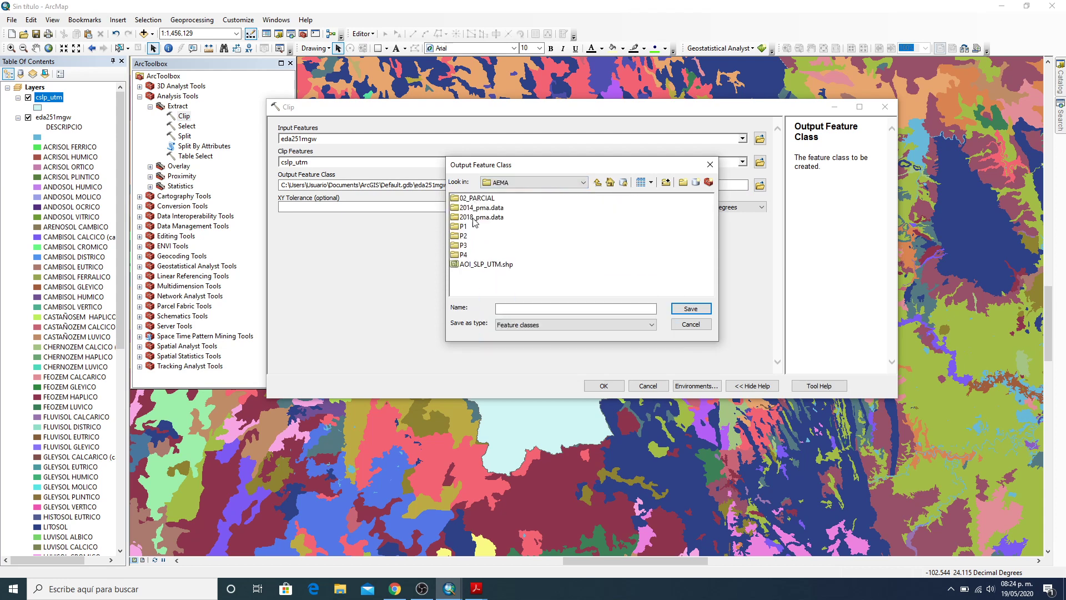
pyautogui.doubleClick(464, 255)
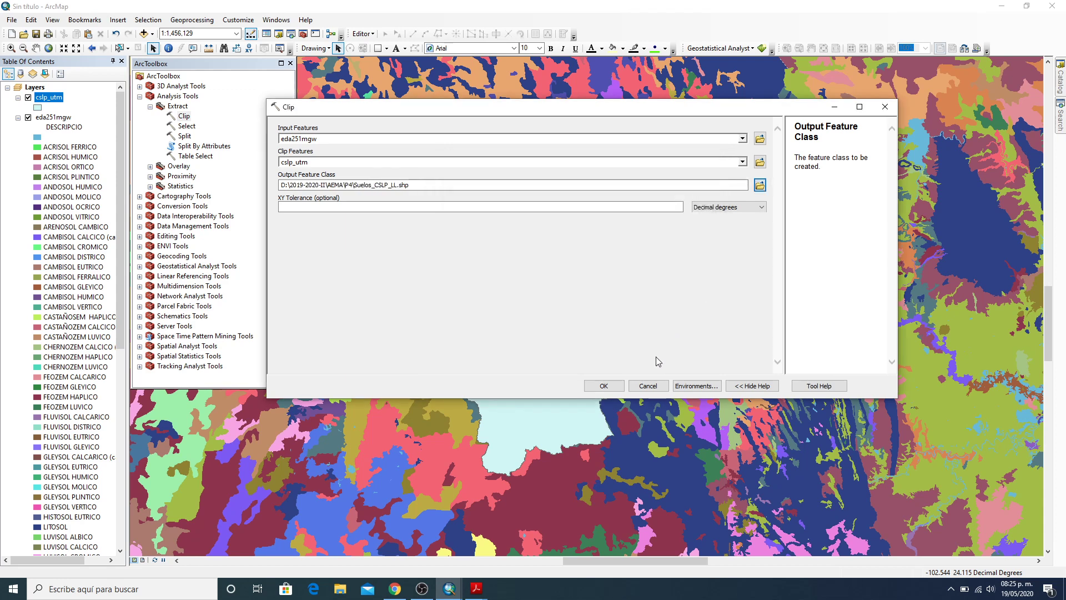
pyautogui.click(605, 386)
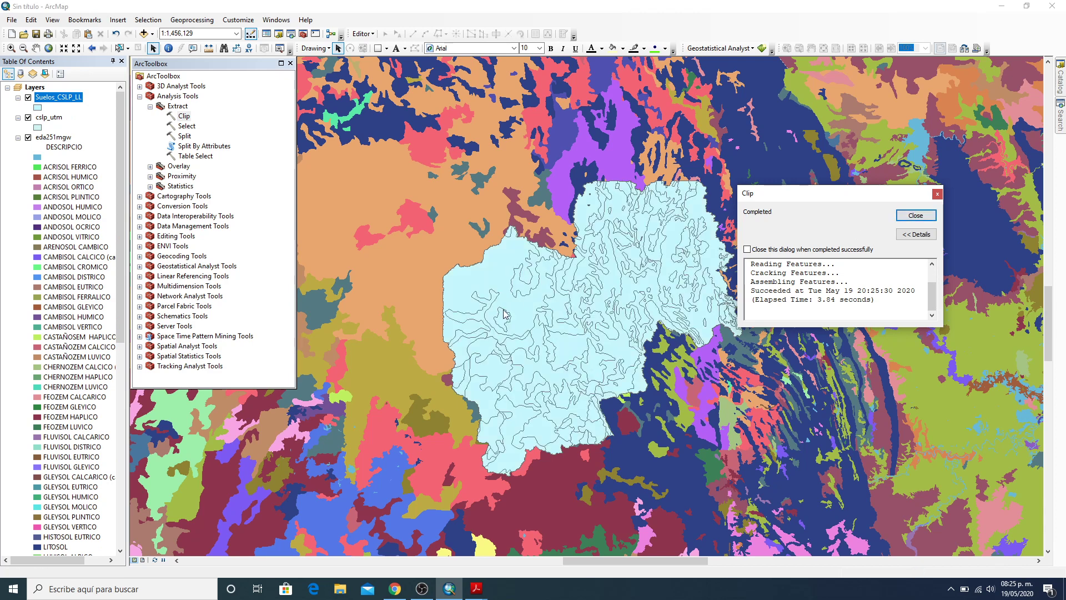
pyautogui.click(916, 215)
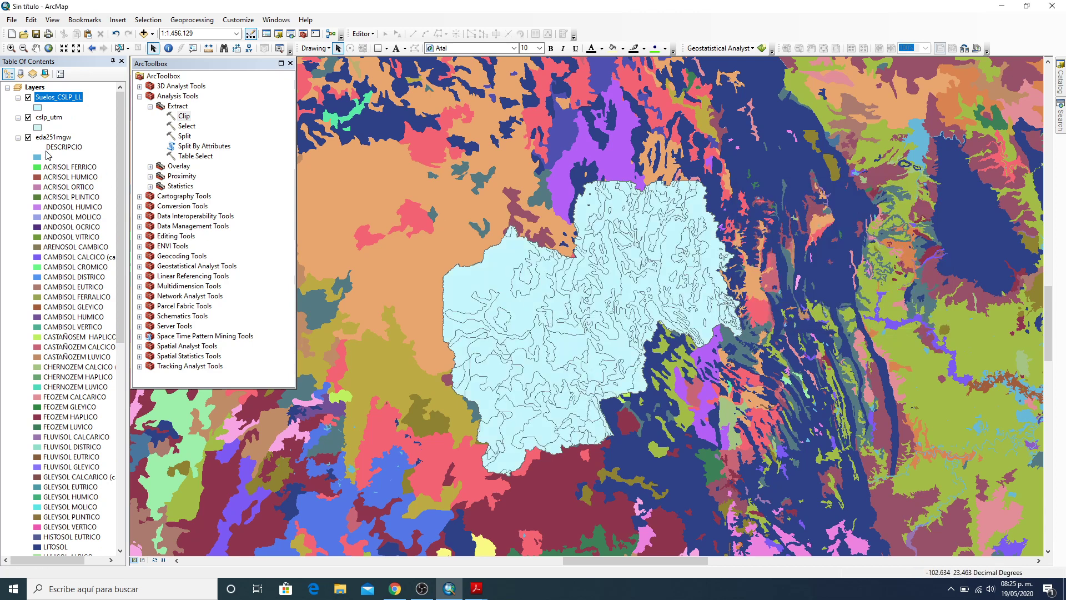
# Remove the national soil layer eda251mgw from the map and hide the cslp_utm layer
pyautogui.click(28, 137)
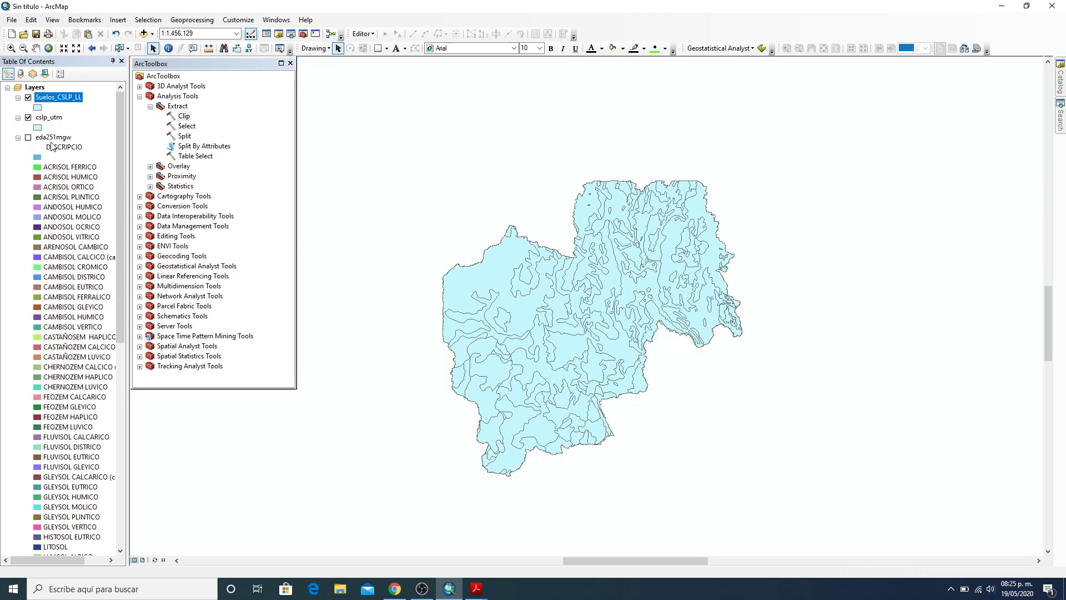
pyautogui.rightClick(48, 143)
pyautogui.click(72, 159)
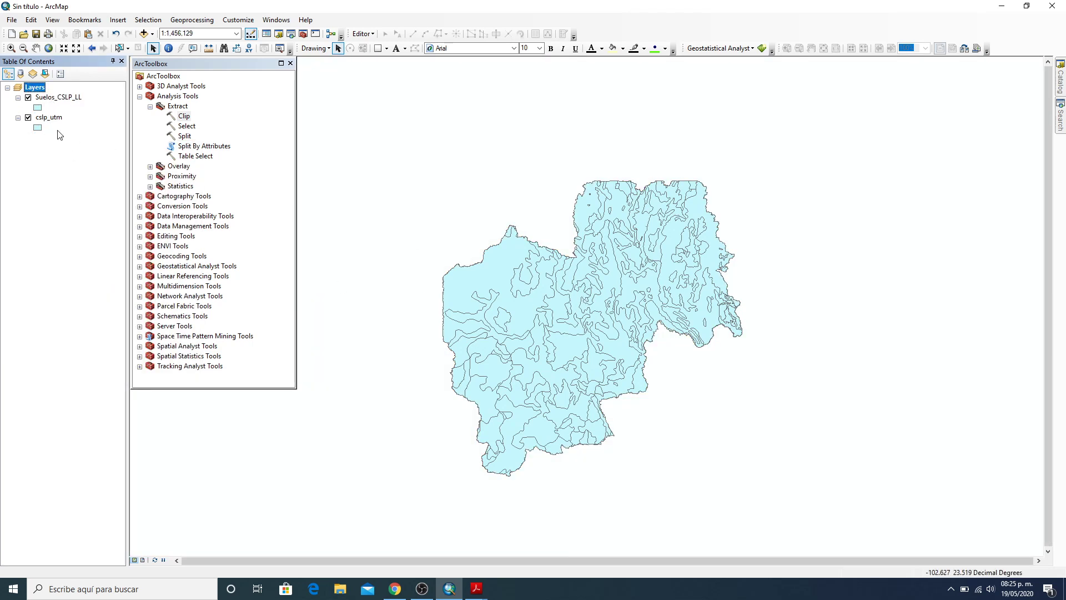
pyautogui.click(29, 118)
# Open the Project tool for vector data and choose Suelos_CSLP_LL as the input dataset
pyautogui.click(139, 96)
pyautogui.click(138, 136)
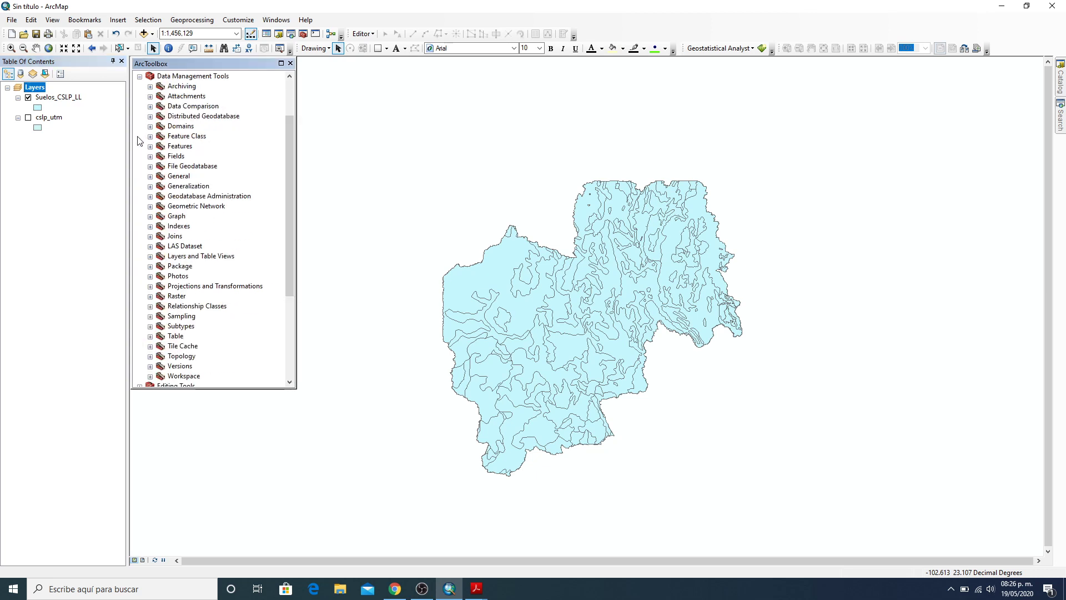
pyautogui.click(150, 286)
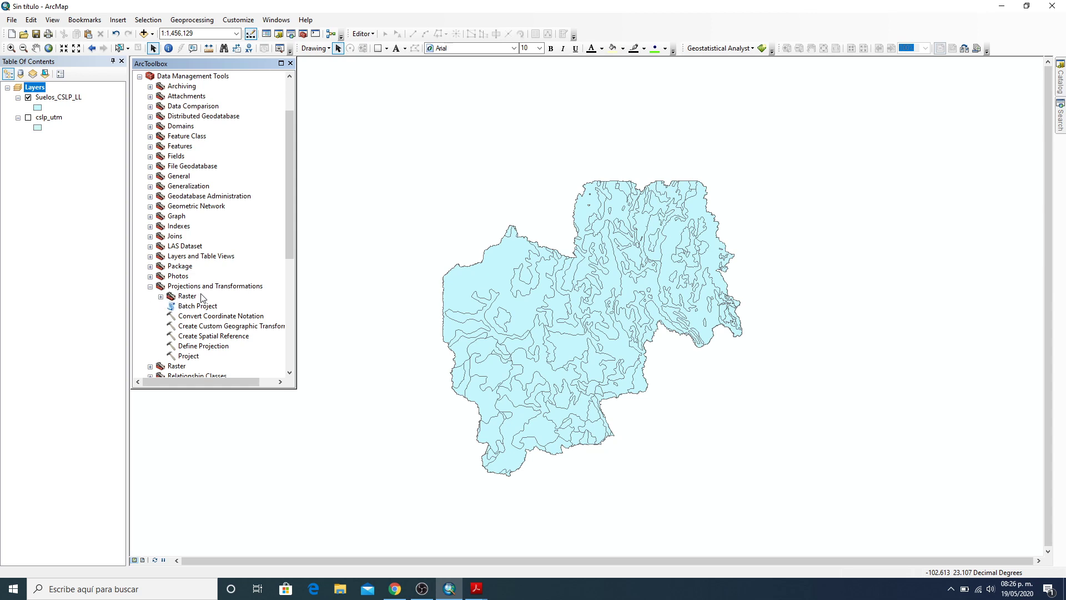
pyautogui.doubleClick(194, 358)
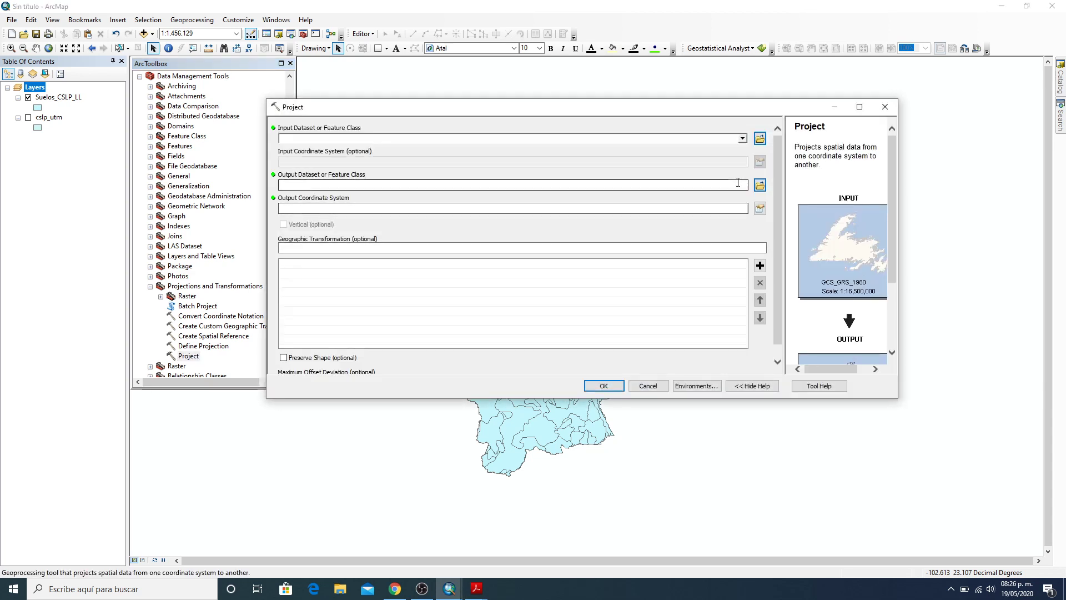
pyautogui.click(743, 139)
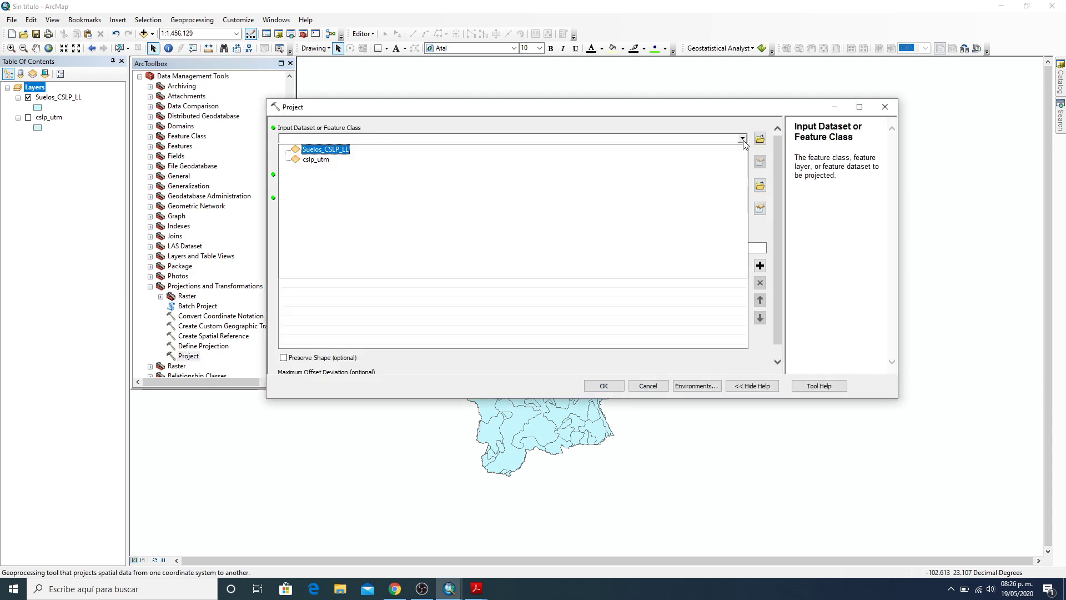
pyautogui.click(334, 151)
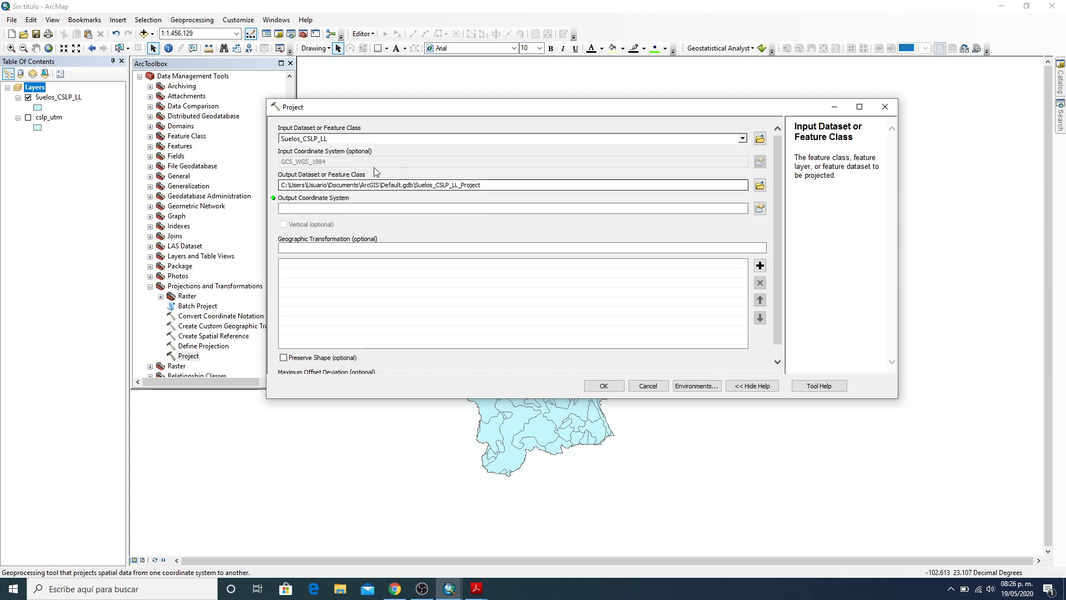
# Set the projection's output dataset to Suelos_CSLP_UTM.shp in the P4 folder
pyautogui.click(760, 187)
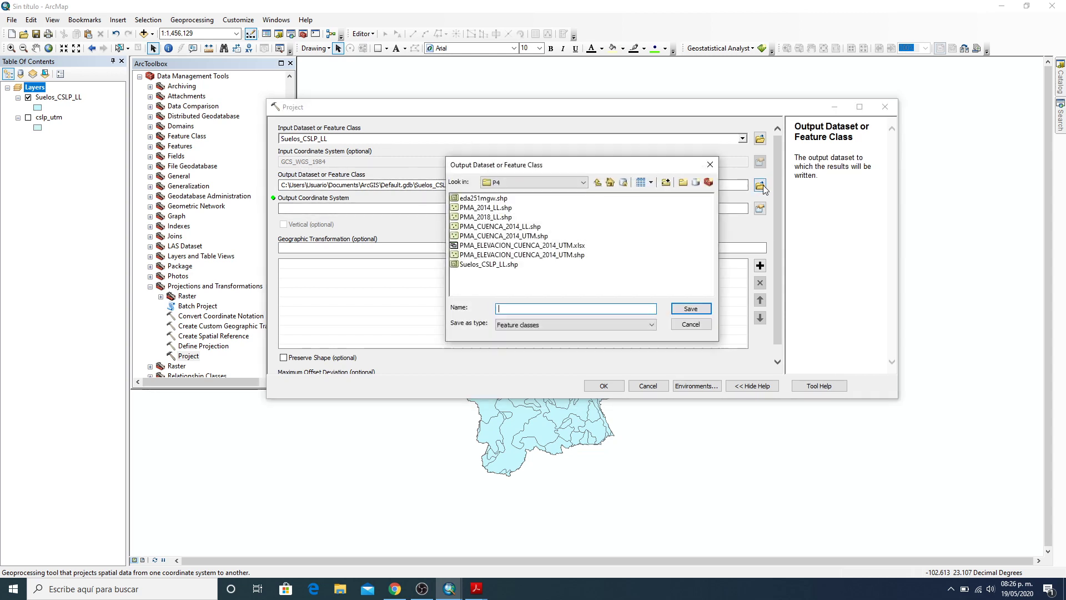
pyautogui.click(487, 266)
pyautogui.click(539, 309)
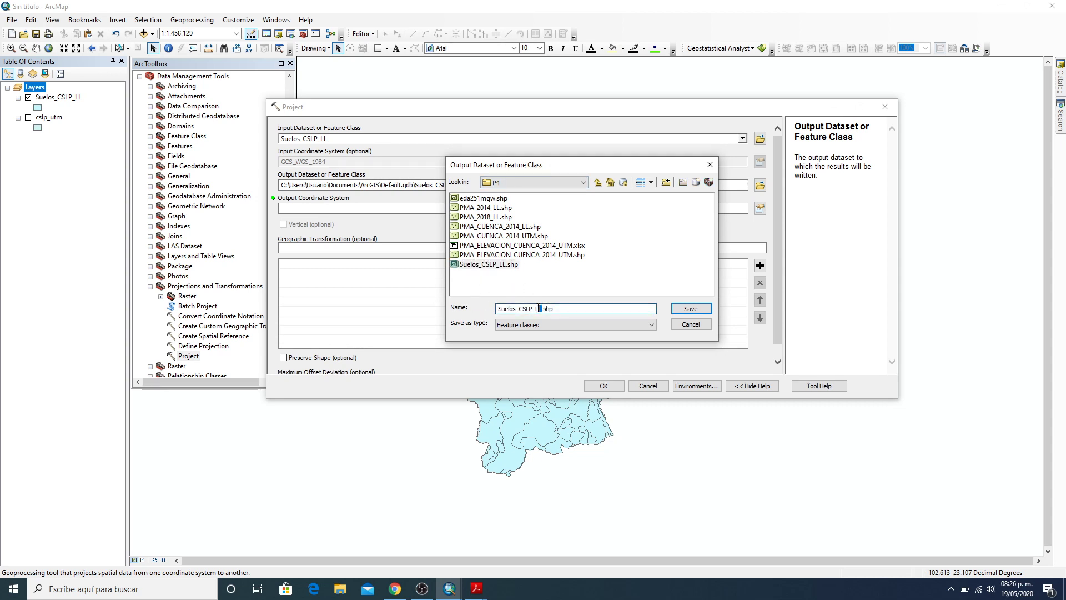
pyautogui.write('UTM')
pyautogui.click(690, 309)
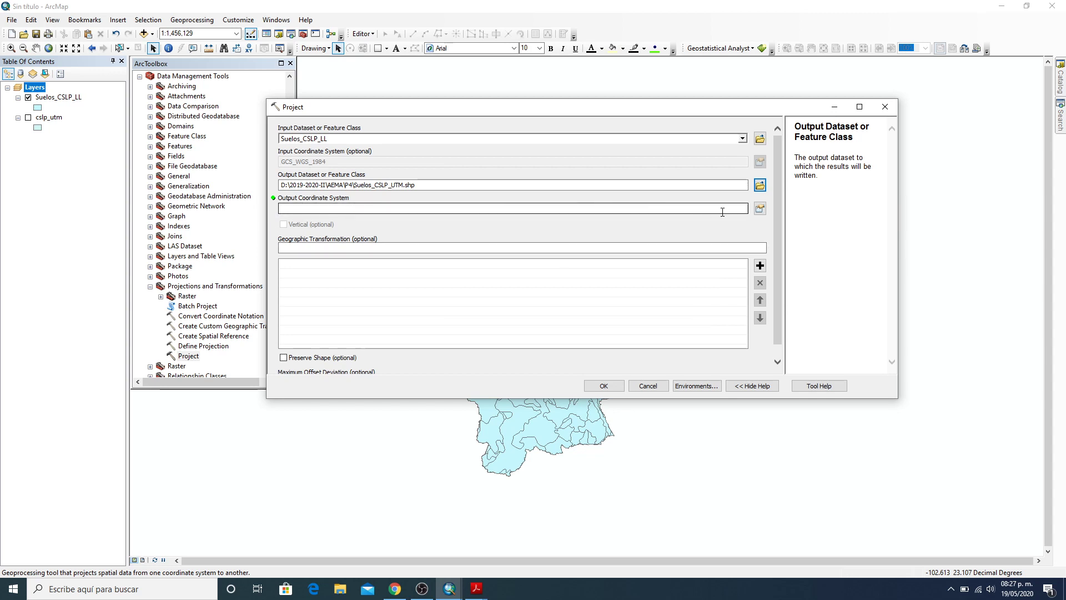
# Set the output coordinate system to WGS 1984 UTM Zone 14N and run the projection
pyautogui.click(760, 208)
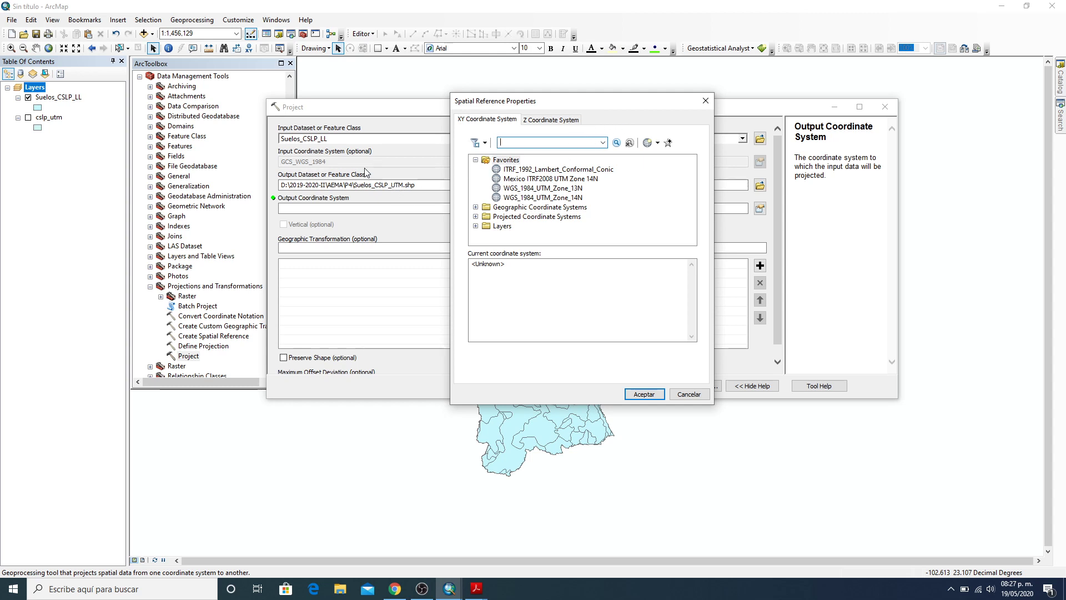
pyautogui.click(476, 217)
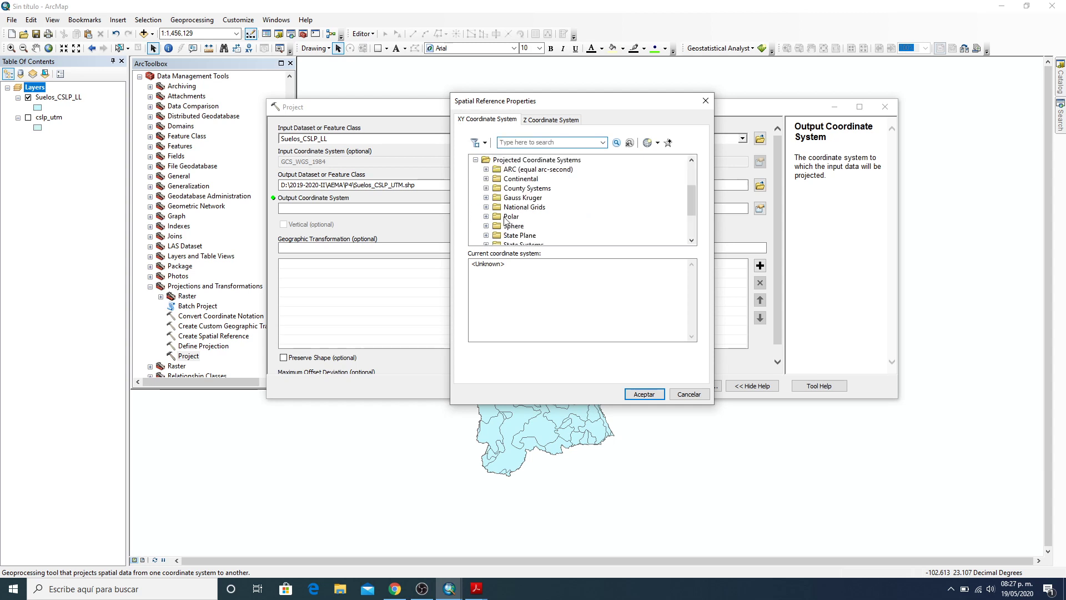
pyautogui.scroll(-2, 494, 222)
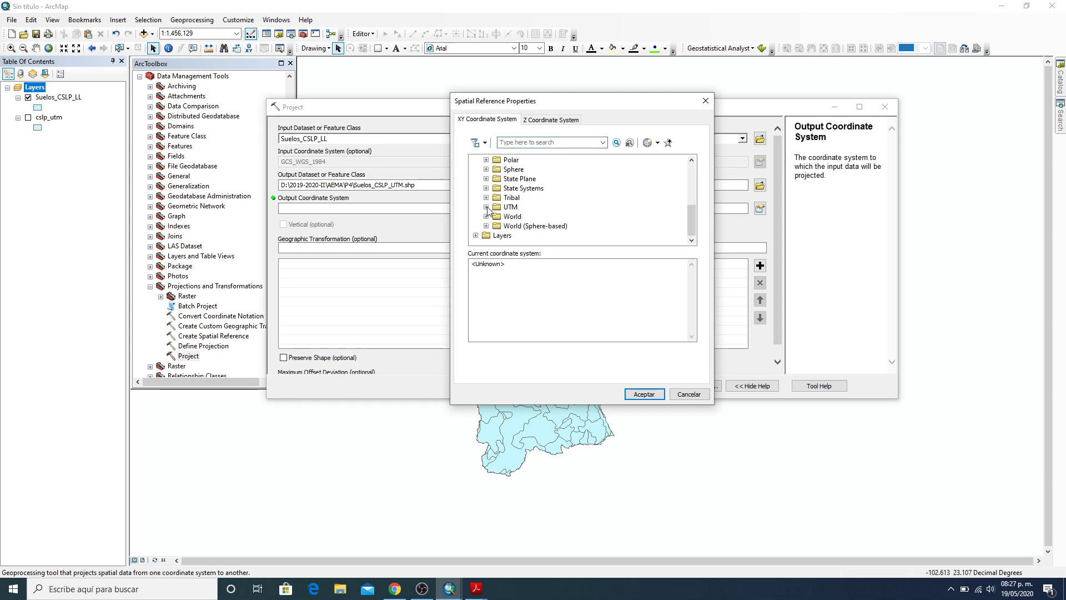
pyautogui.click(487, 206)
pyautogui.scroll(-3, 518, 211)
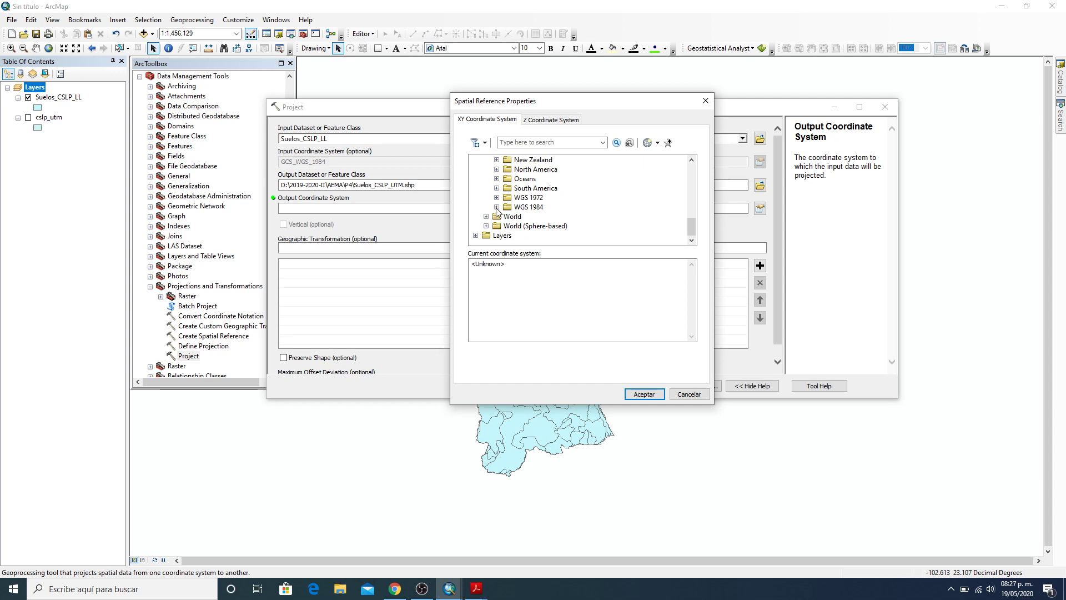
pyautogui.click(496, 208)
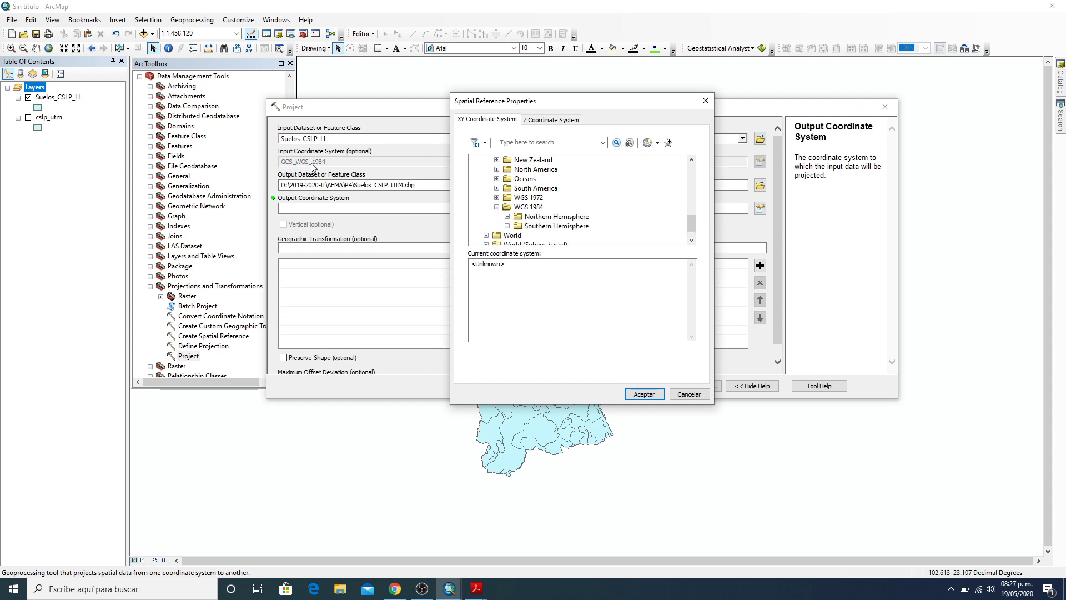
pyautogui.click(507, 217)
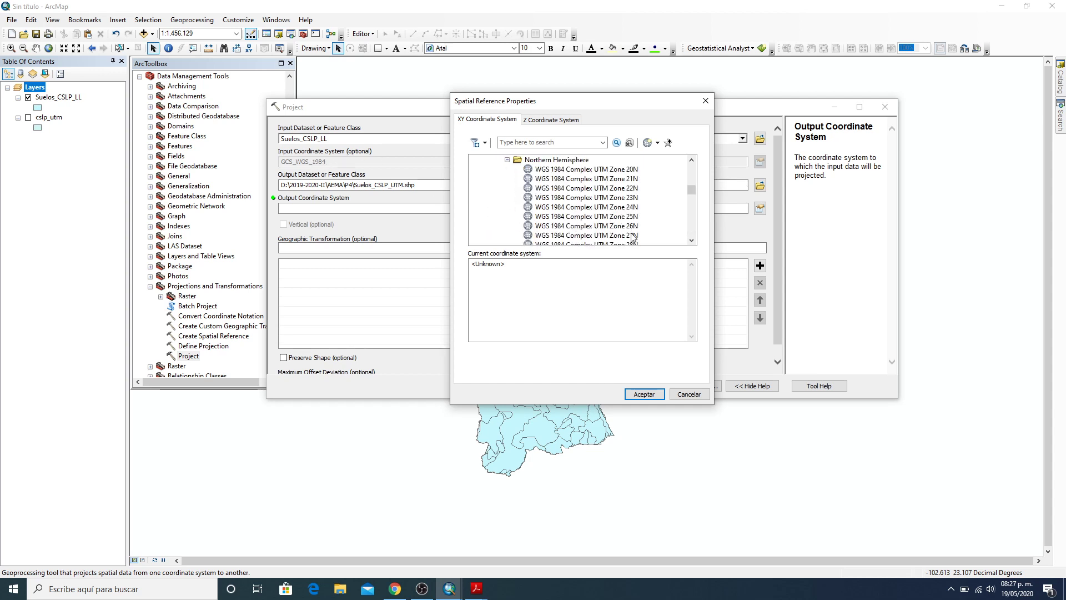
pyautogui.scroll(-1, 590, 228)
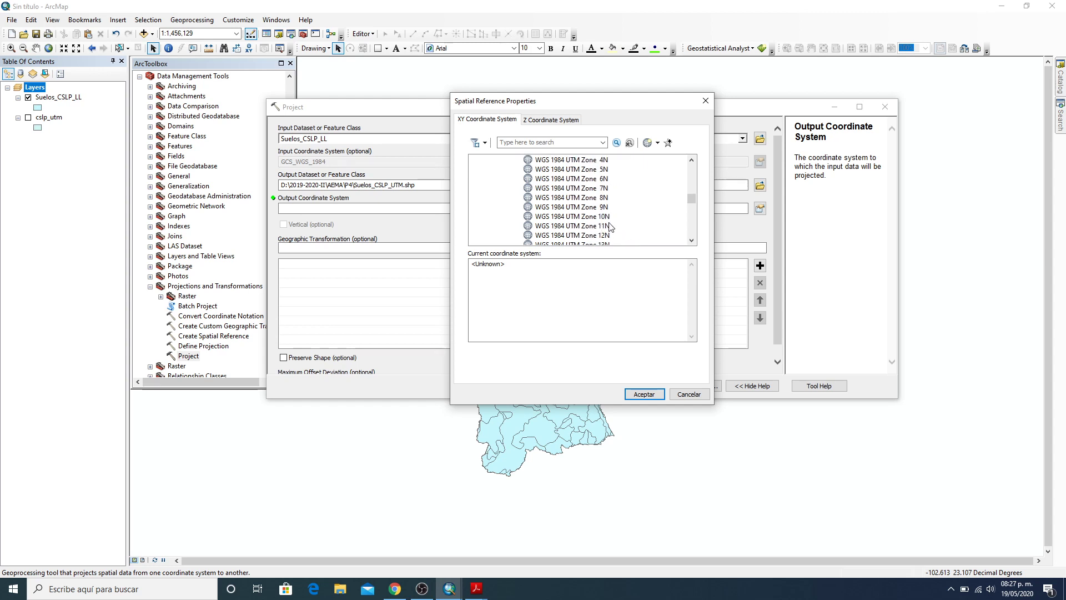
pyautogui.scroll(-1, 611, 229)
pyautogui.click(593, 226)
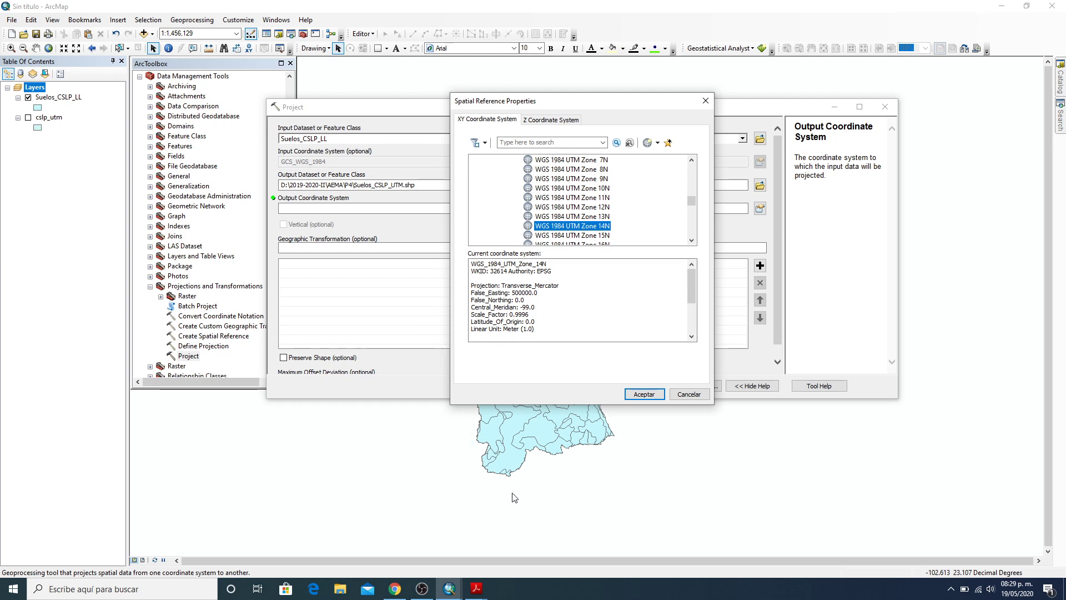
pyautogui.click(638, 397)
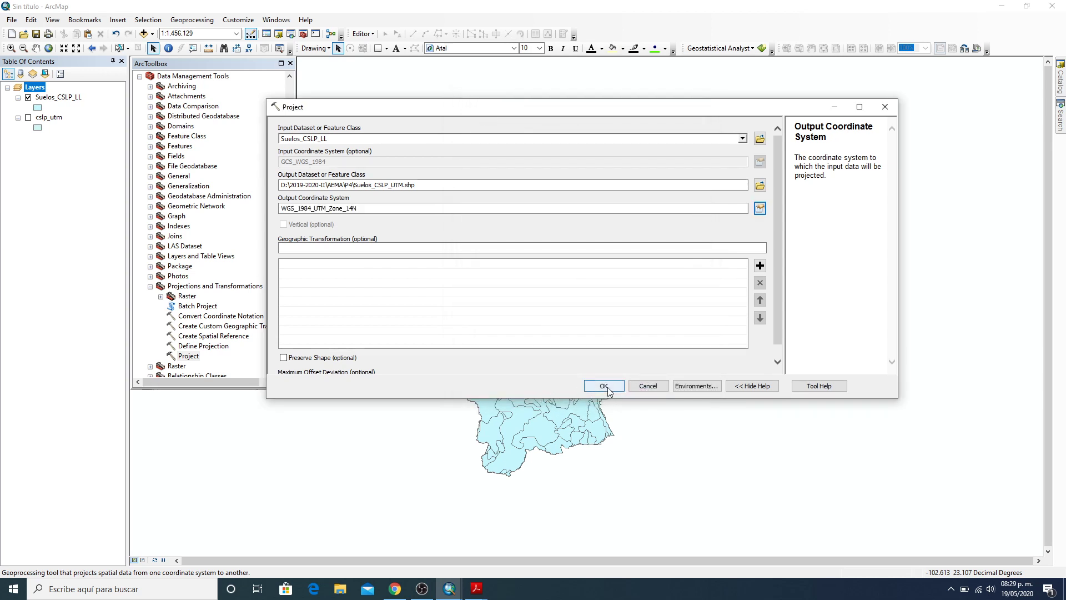
pyautogui.click(608, 391)
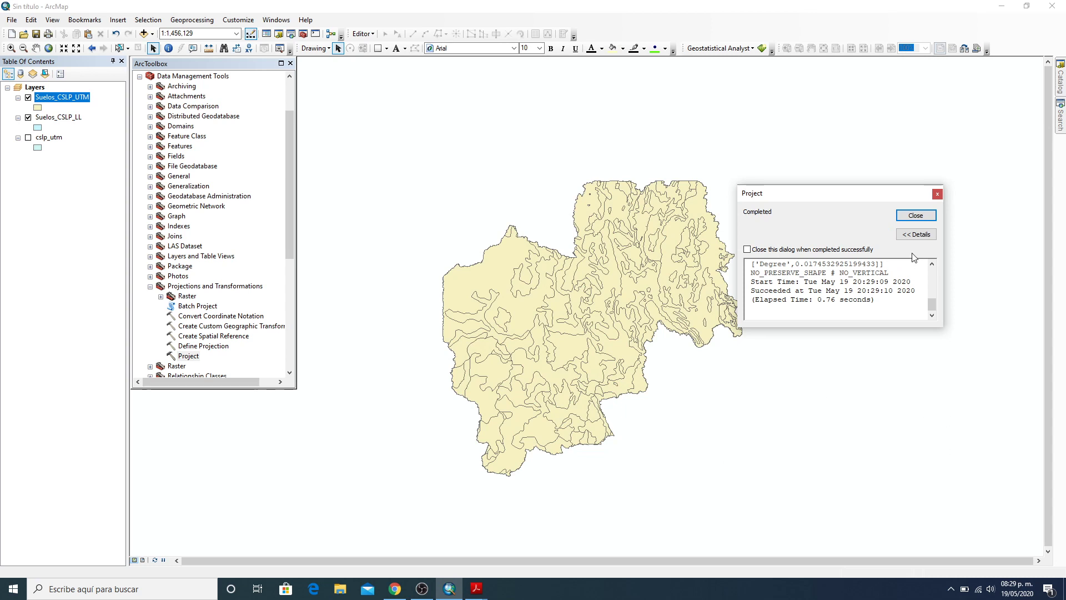
# Close the finished Project tool's report and remove the Suelos_CSLP_LL layer from the map
pyautogui.click(917, 217)
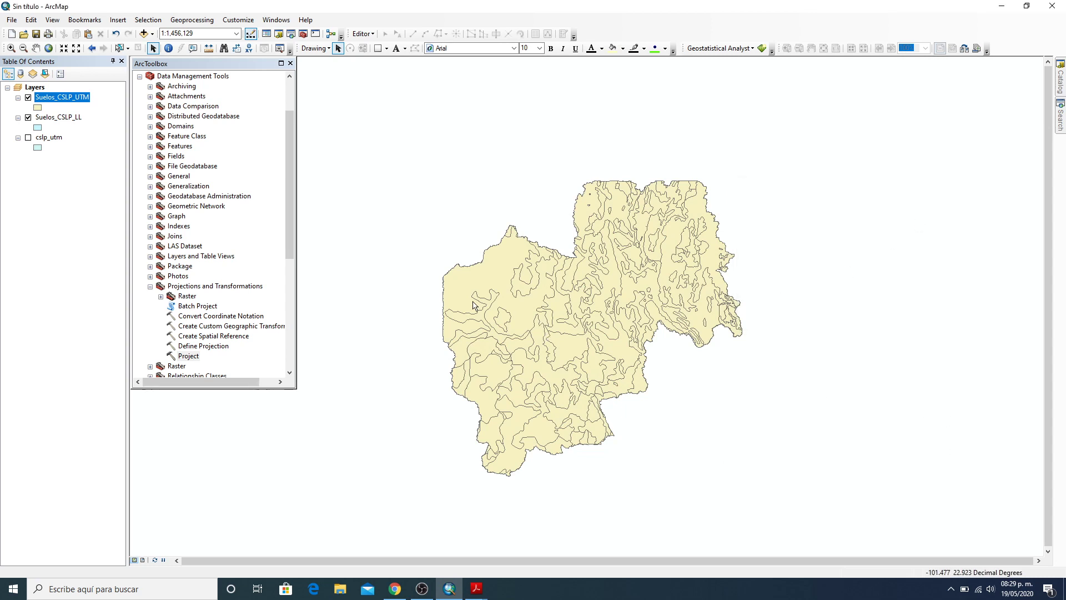
pyautogui.rightClick(50, 119)
pyautogui.click(69, 136)
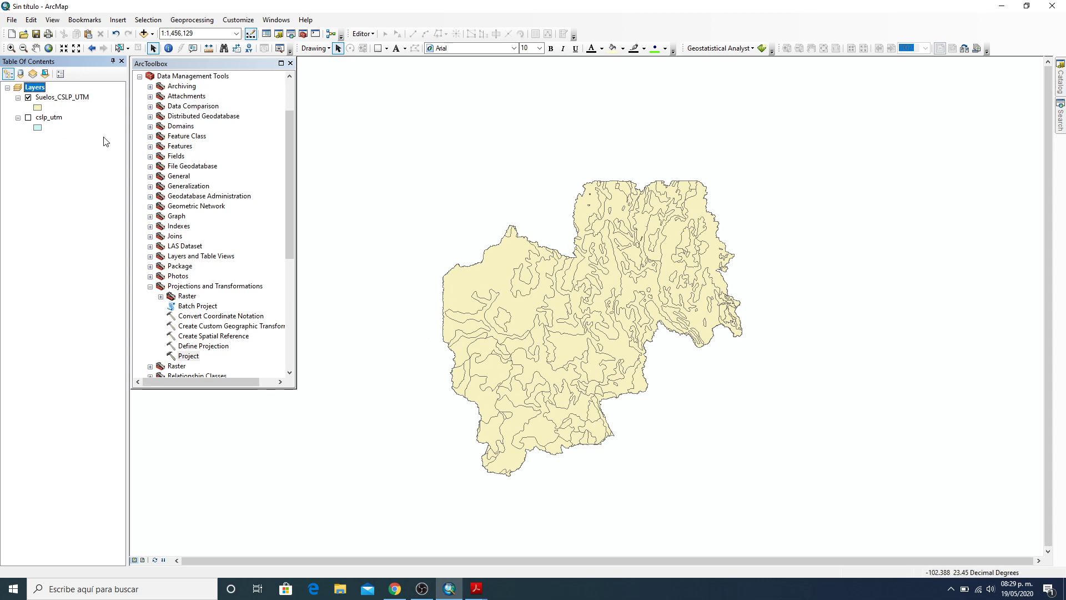
# Open the attribute table of the Suelos_CSLP_UTM layer and maximize its window
pyautogui.rightClick(62, 100)
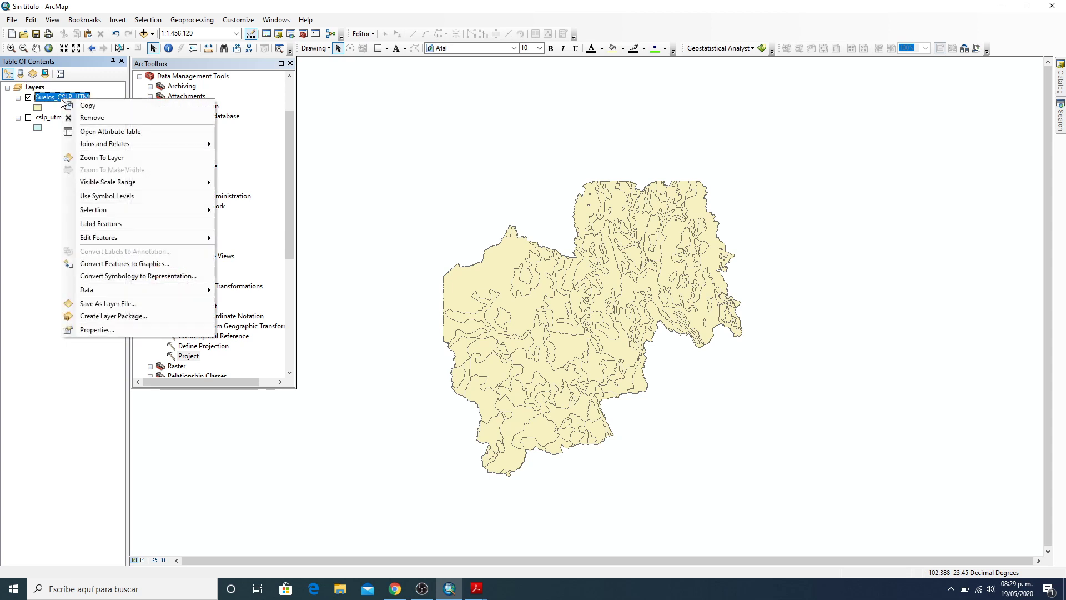
pyautogui.click(93, 131)
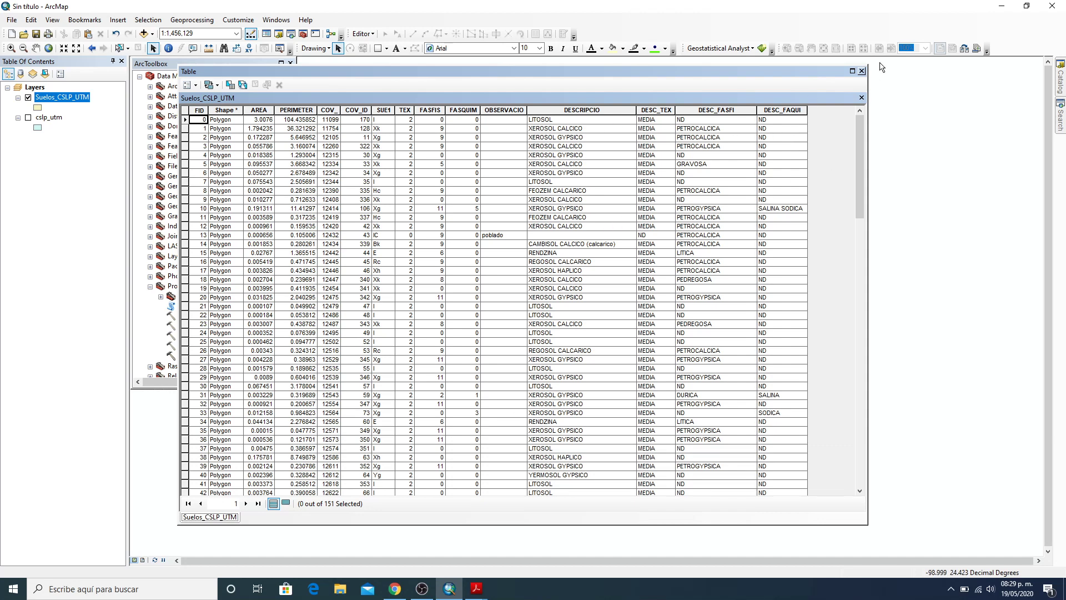
pyautogui.click(854, 72)
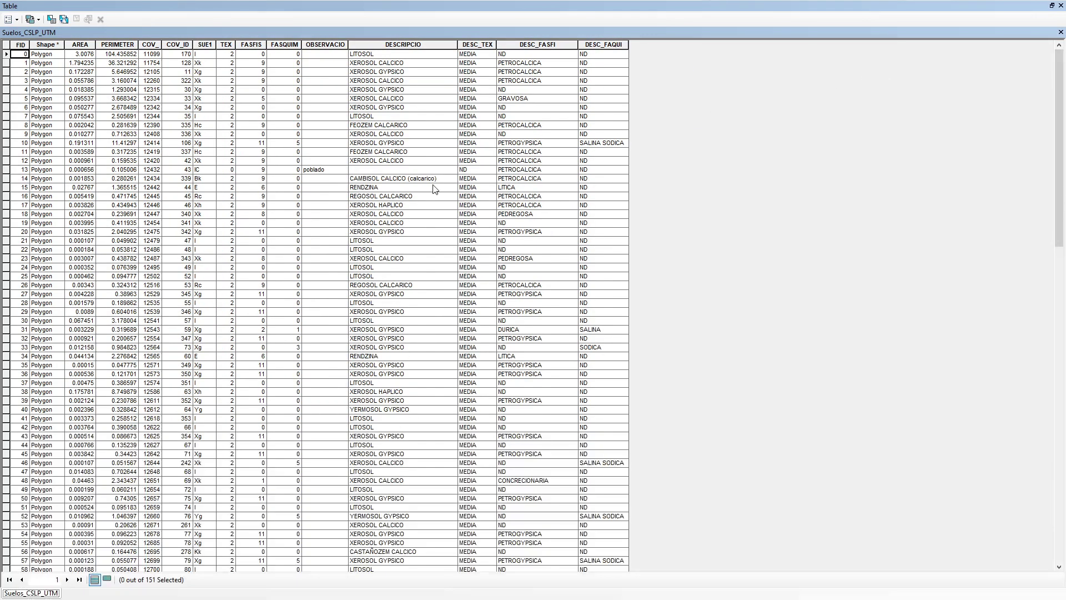
# Examine the soil type (DESCRIPCIO) and texture (DESC_TEX) fields throughout the soil records, restoring the table window to its smaller size
pyautogui.scroll(3, 376, 126)
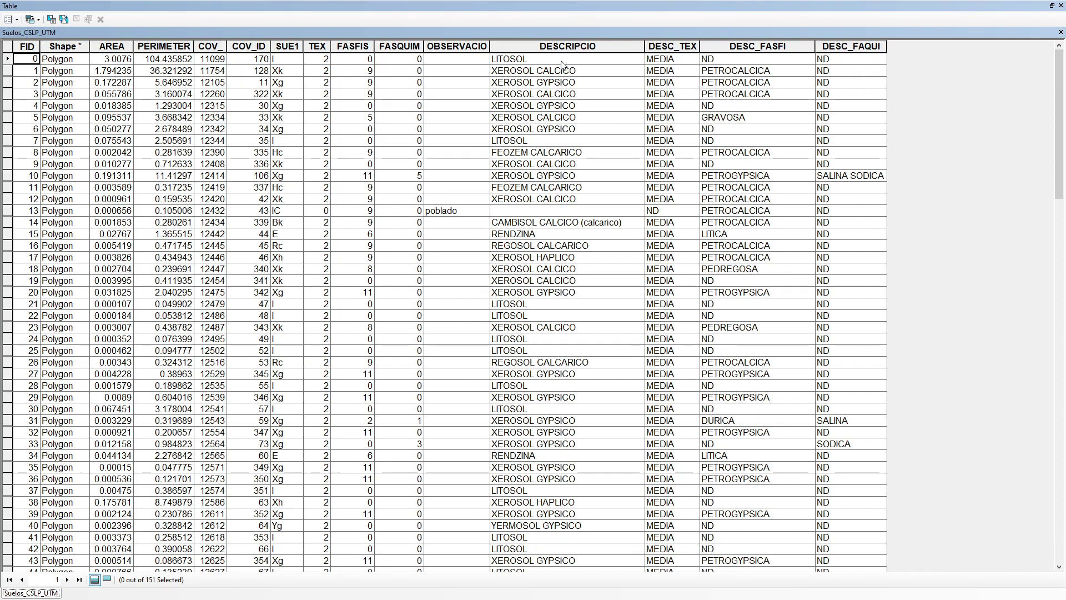
pyautogui.click(523, 62)
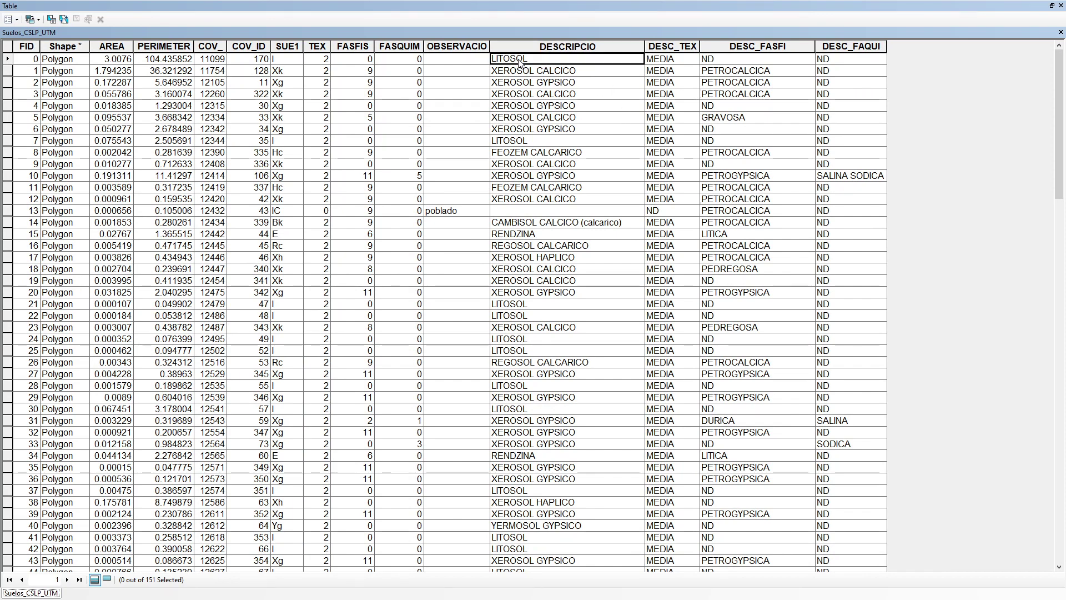
pyautogui.click(682, 62)
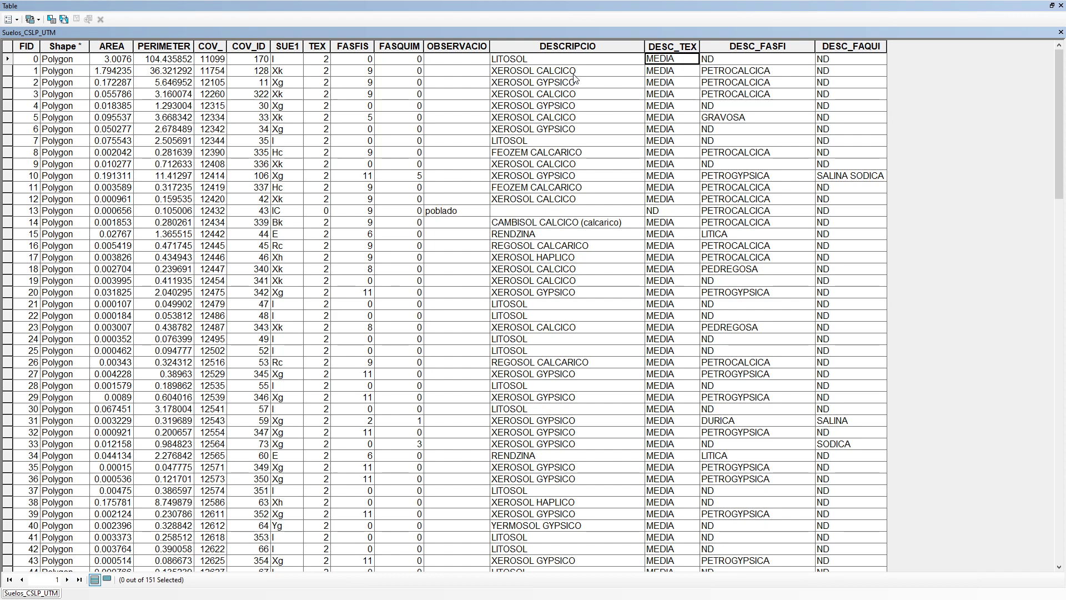
pyautogui.click(583, 46)
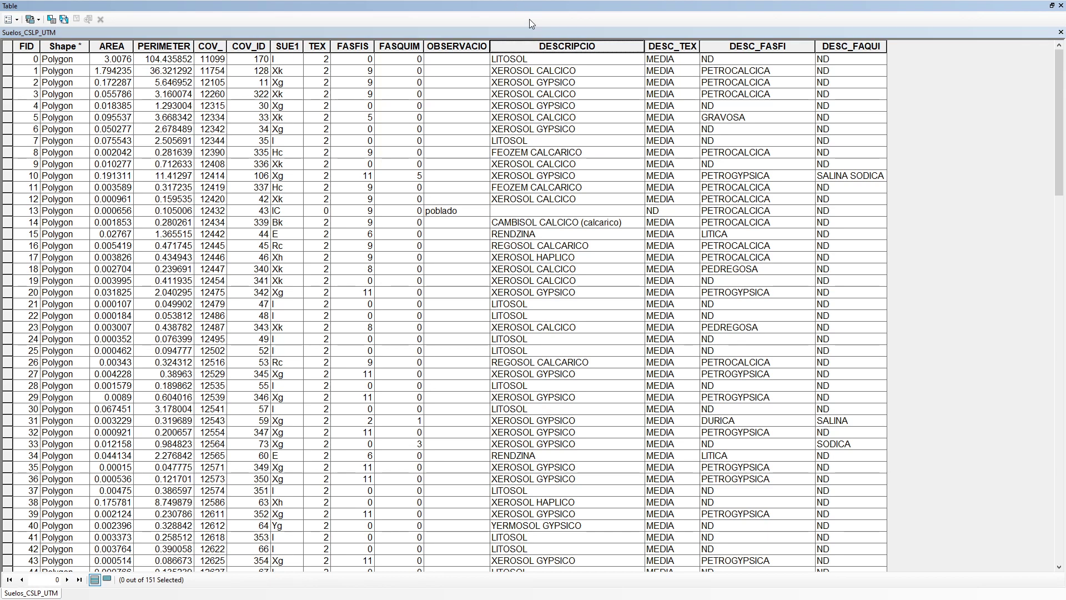
pyautogui.click(1052, 6)
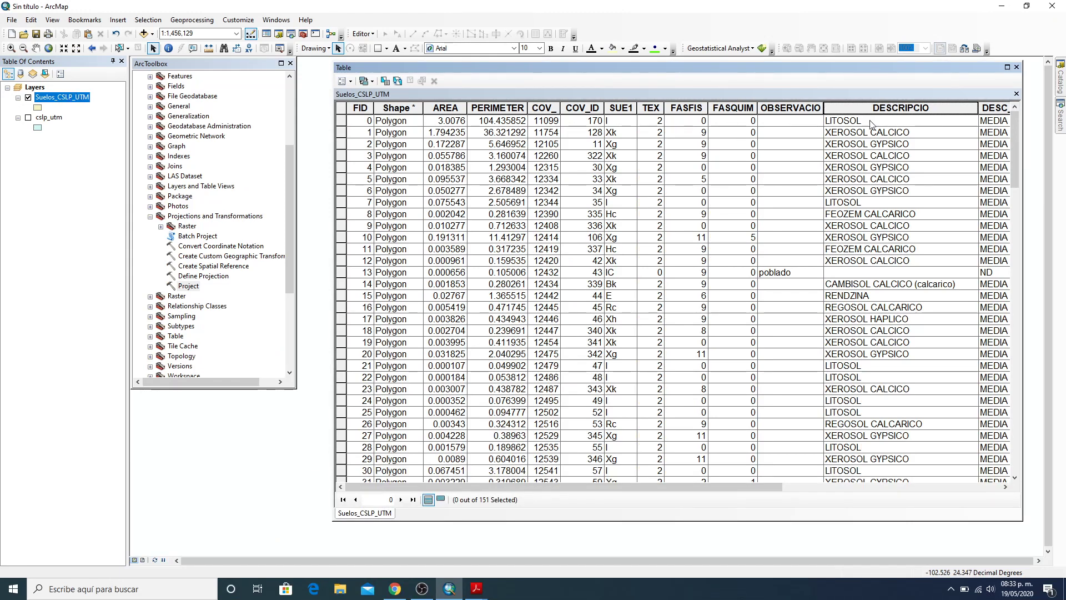
pyautogui.moveTo(635, 488); pyautogui.dragTo(835, 482)
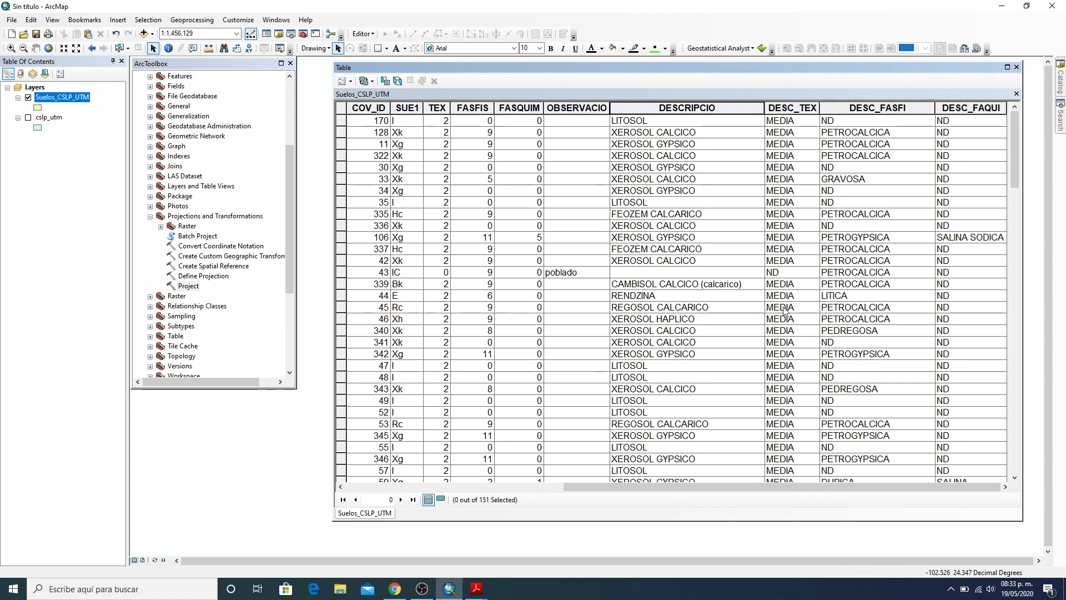
pyautogui.scroll(-4, 786, 314)
pyautogui.scroll(-20, 785, 317)
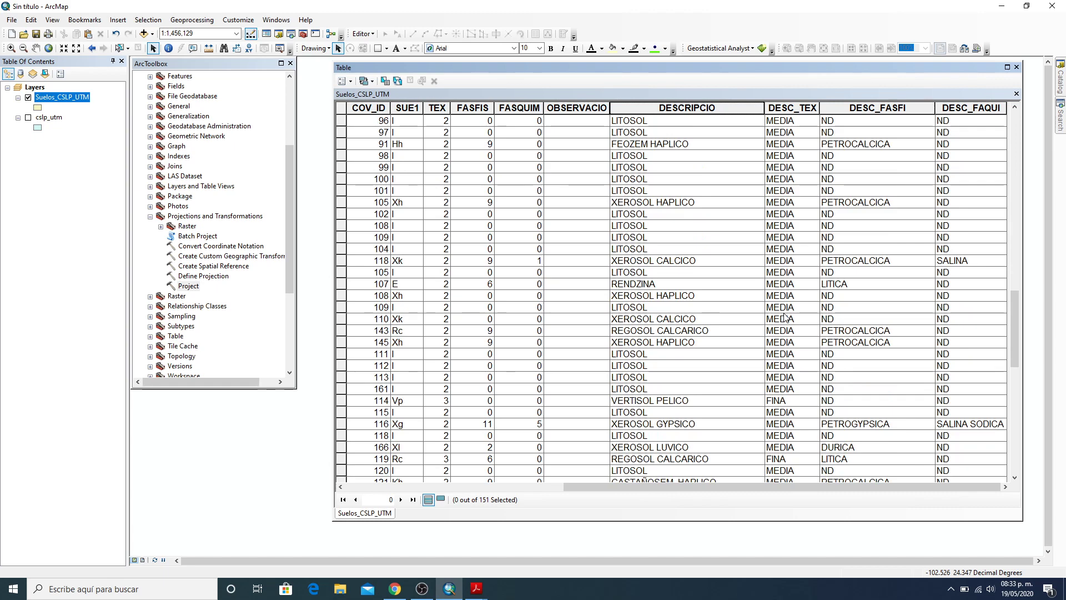
pyautogui.scroll(-16, 785, 317)
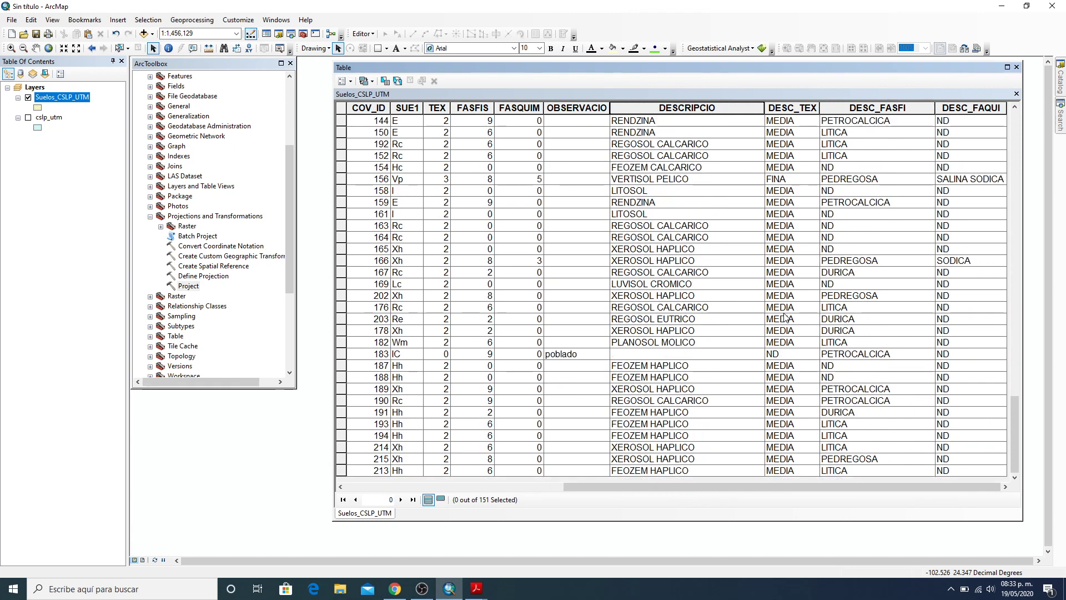
pyautogui.scroll(20, 785, 317)
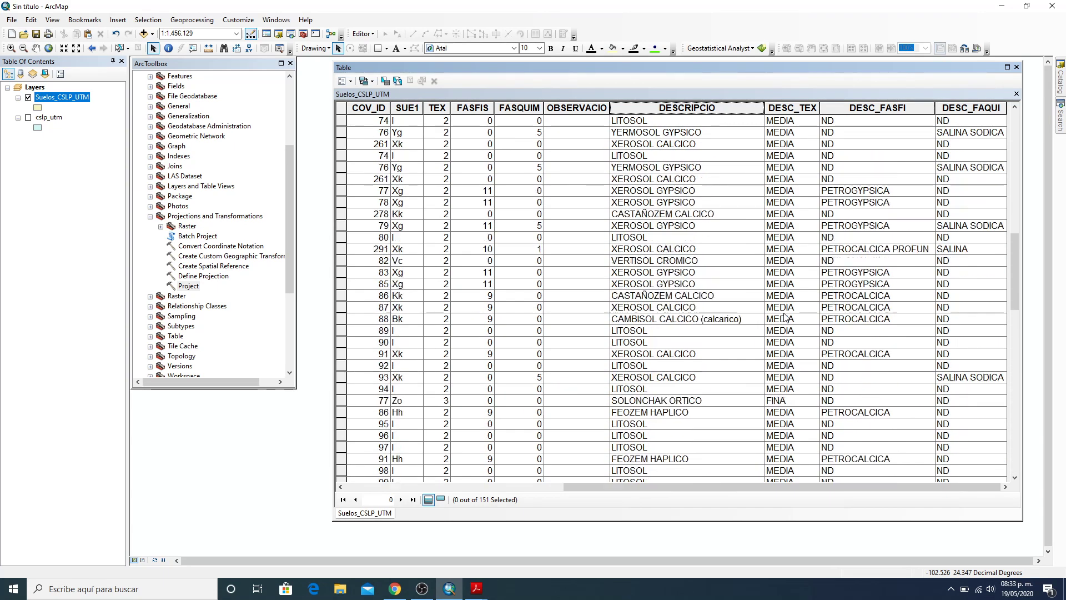
pyautogui.scroll(17, 785, 317)
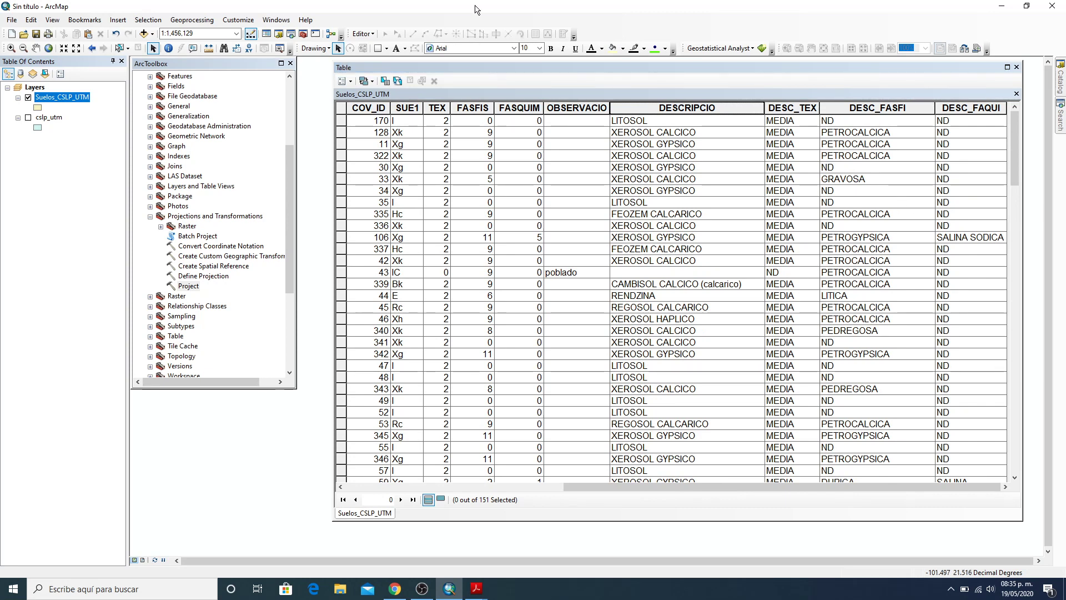
# Symbolize Suelos_CSLP_UTM by unique values of the DESCRIPCIO field, adding all values and turning off <all other values>
pyautogui.rightClick(55, 102)
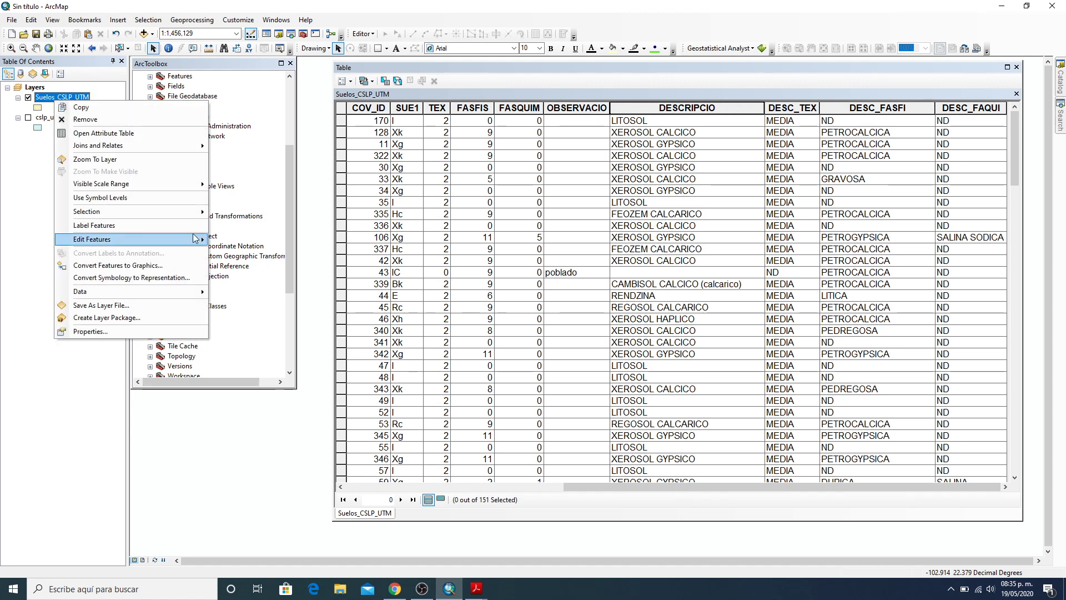
pyautogui.click(121, 332)
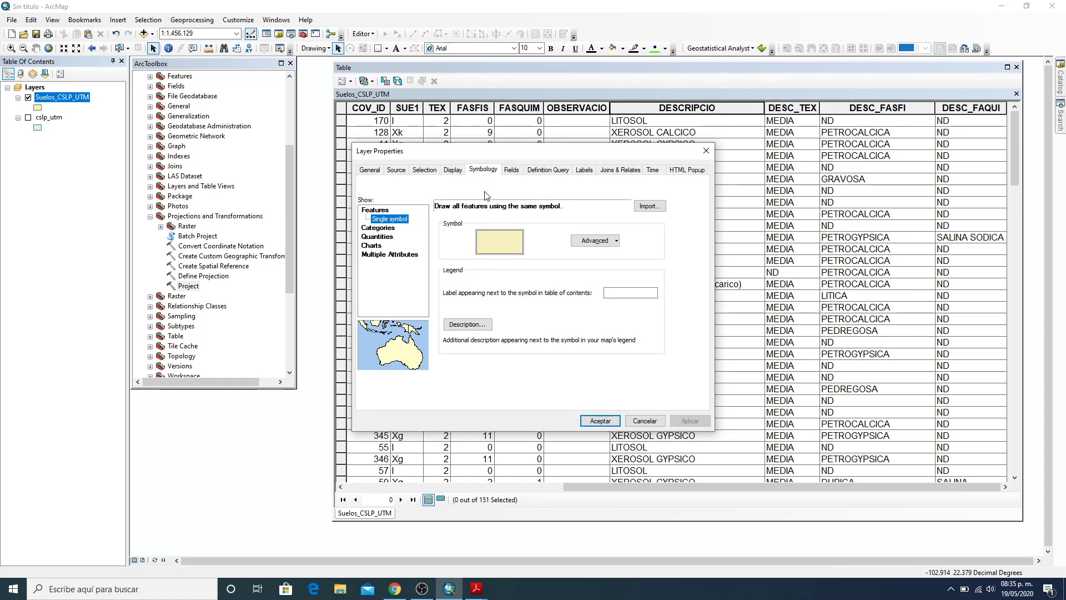
pyautogui.click(388, 232)
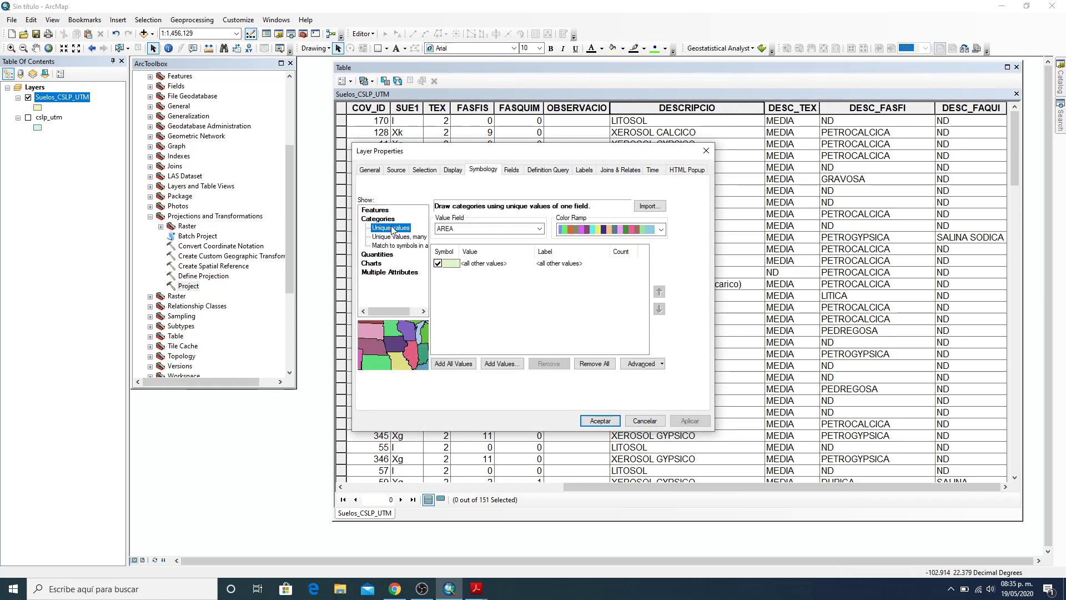
pyautogui.click(539, 229)
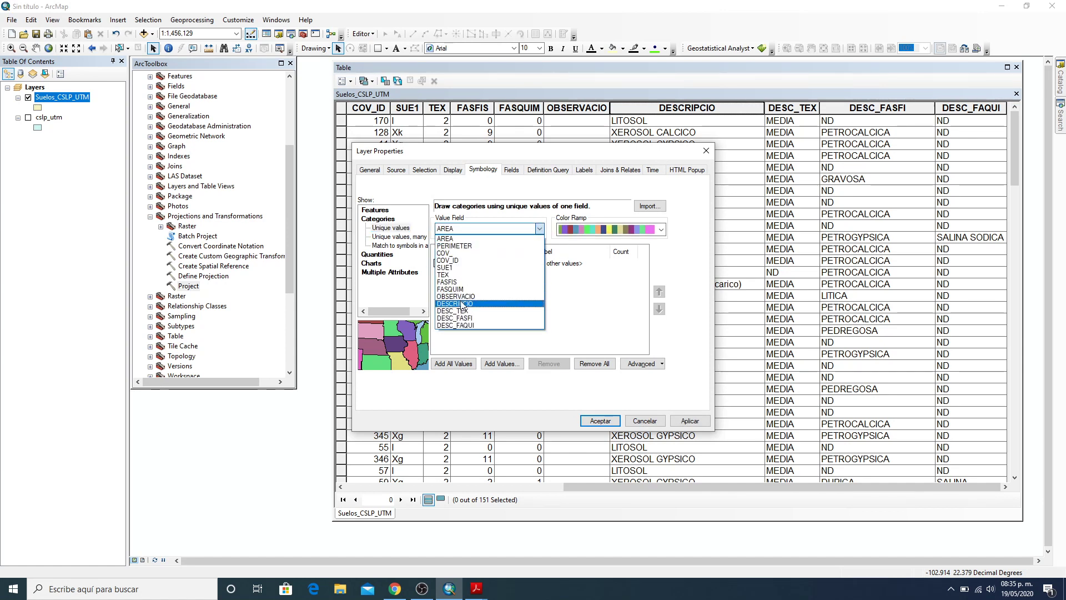
pyautogui.click(461, 303)
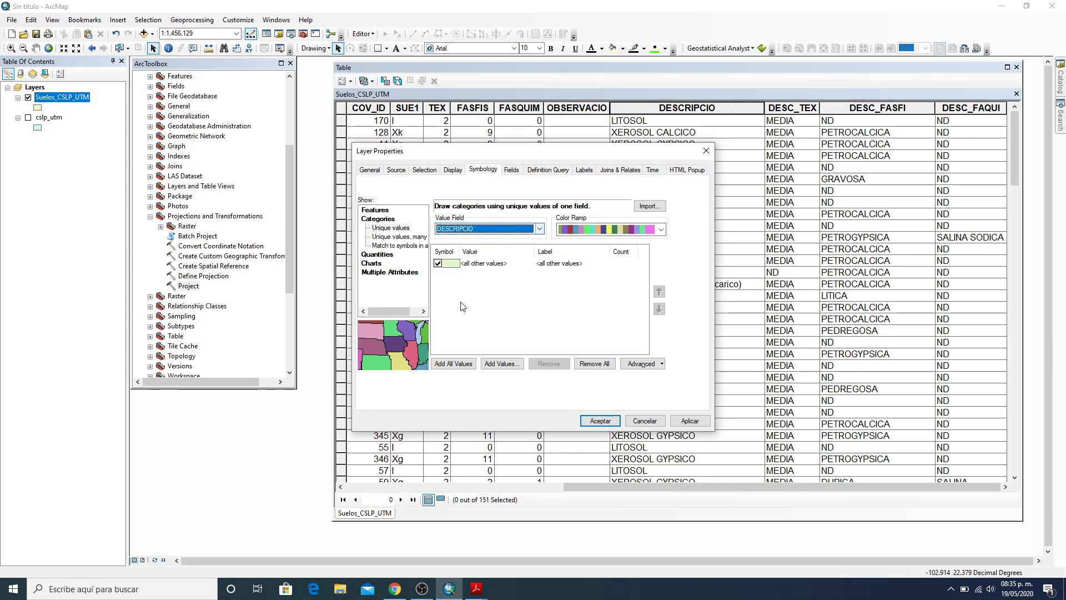
pyautogui.click(439, 263)
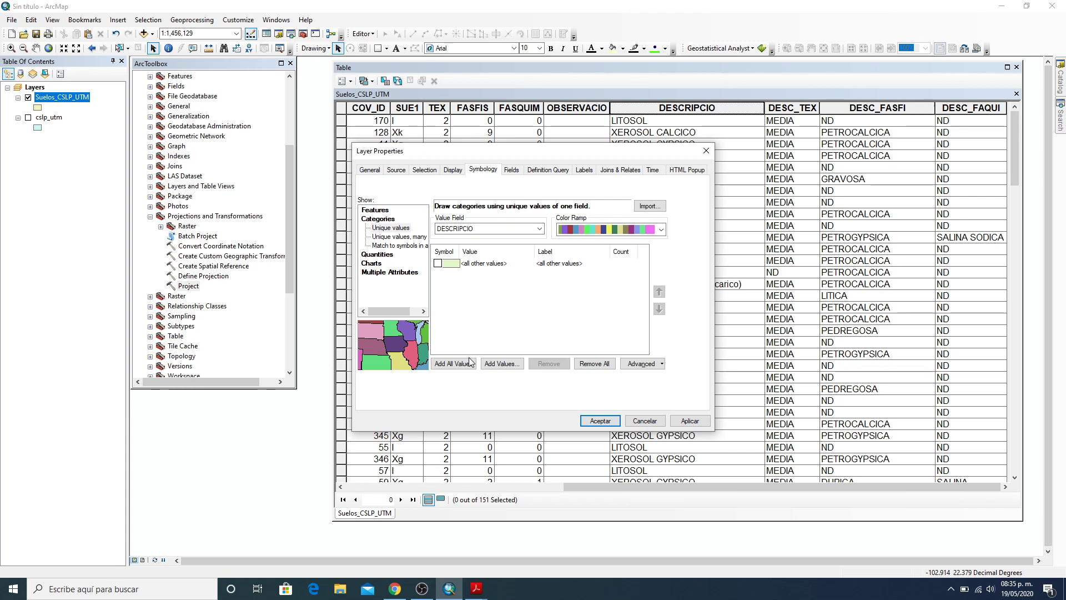
pyautogui.click(460, 364)
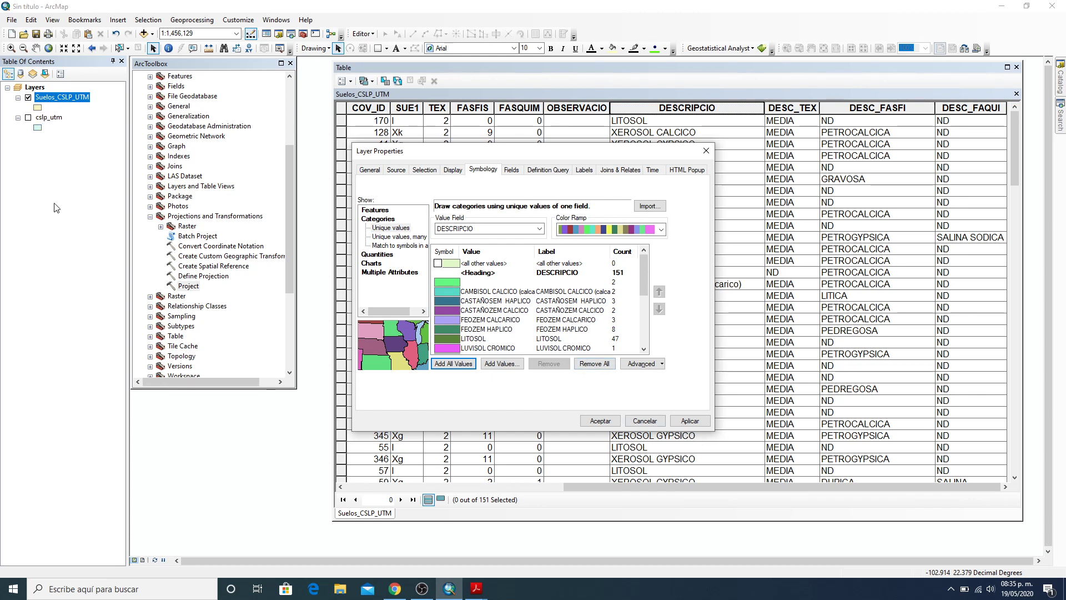
pyautogui.click(600, 425)
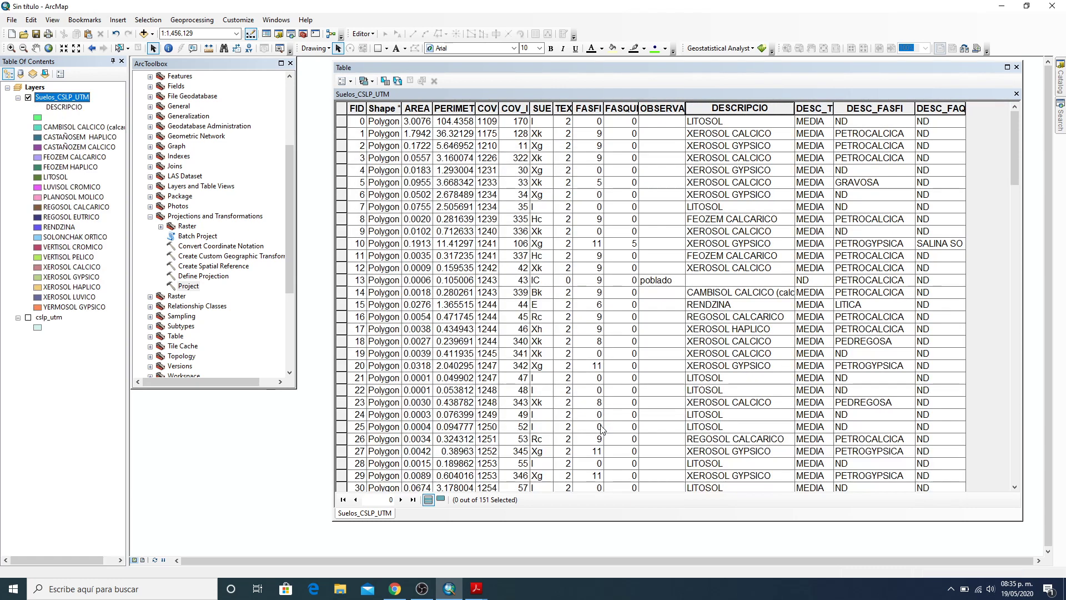
# Review the soil types in the Suelos_CSLP_UTM legend, comparing the unnamed class with the "poblado" record in the attribute table
pyautogui.click(42, 119)
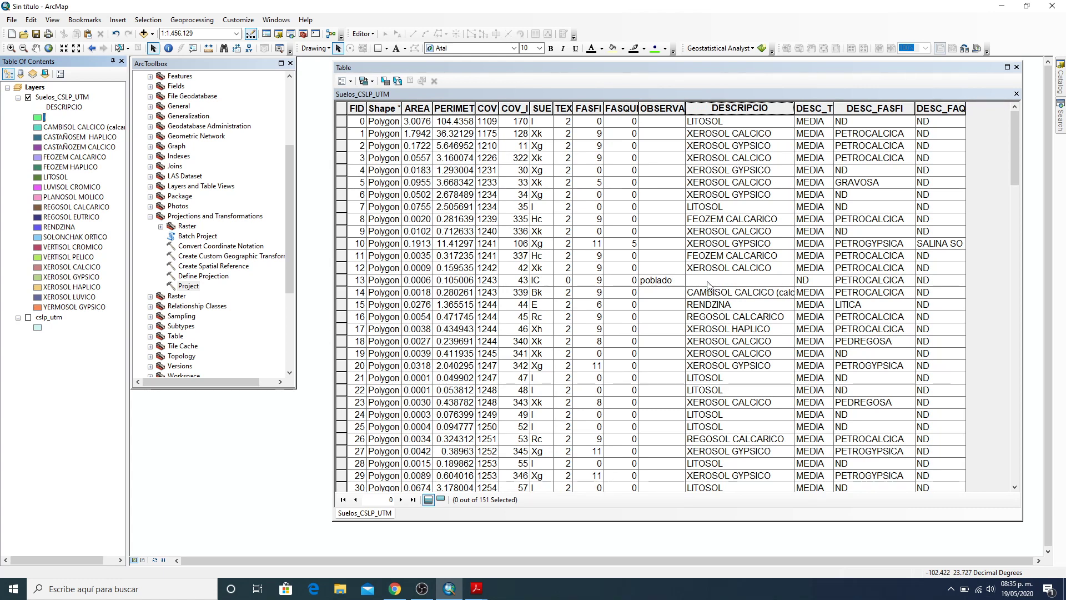
pyautogui.click(676, 283)
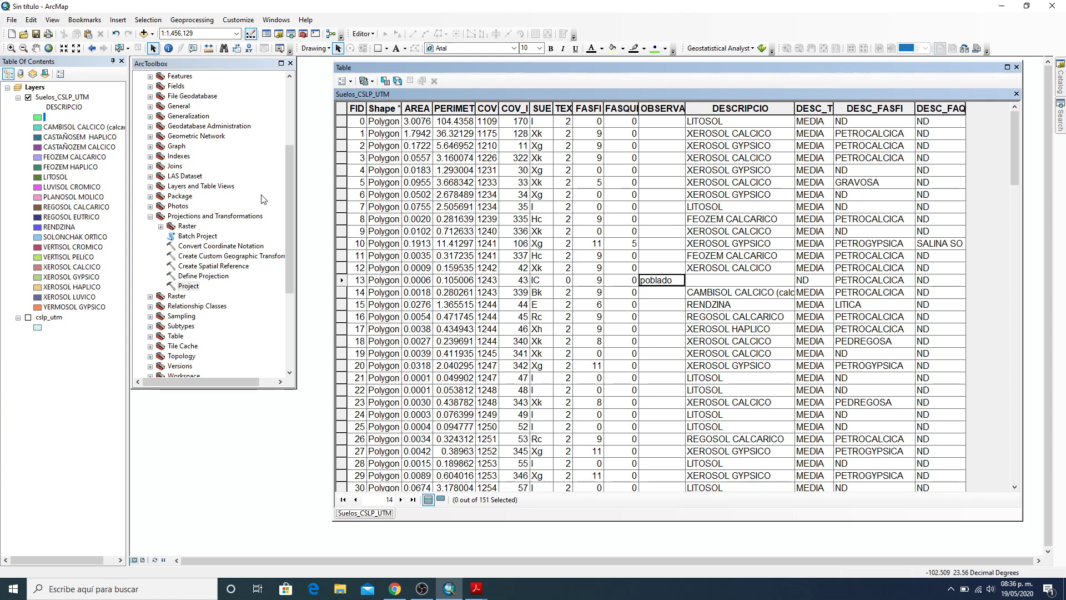
pyautogui.click(80, 137)
pyautogui.click(81, 148)
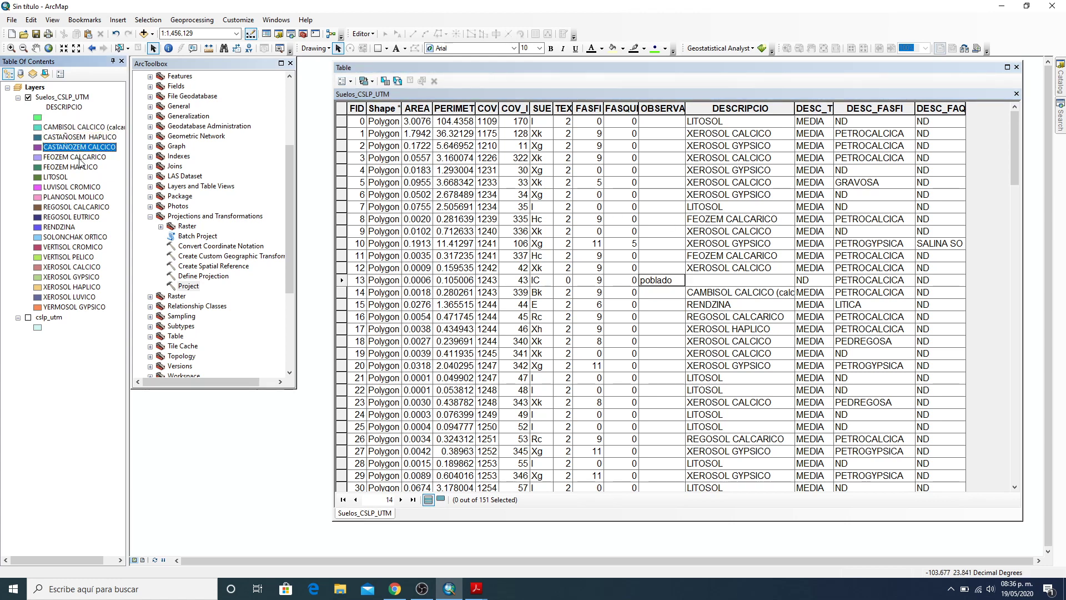
pyautogui.click(81, 158)
pyautogui.click(76, 168)
pyautogui.click(65, 177)
pyautogui.click(66, 188)
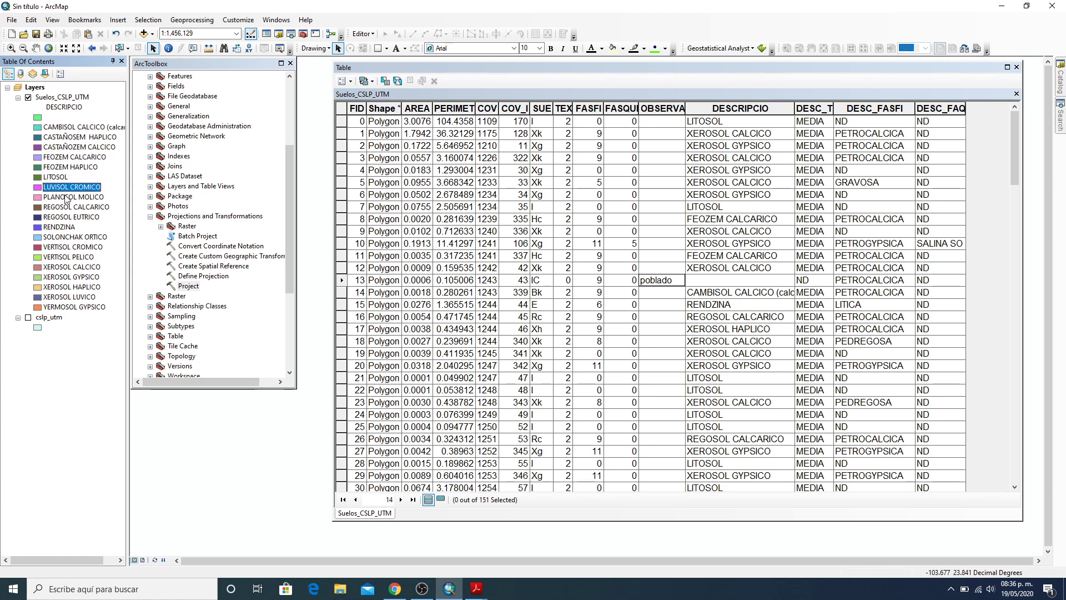
pyautogui.click(67, 198)
pyautogui.click(67, 208)
pyautogui.click(65, 218)
pyautogui.click(64, 227)
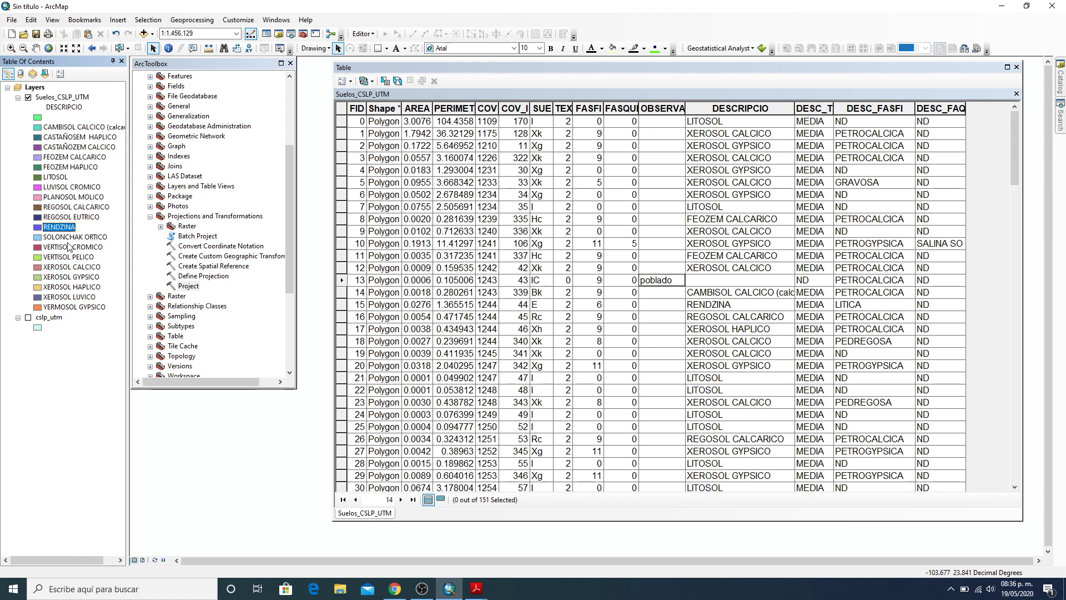
pyautogui.click(66, 238)
pyautogui.click(69, 248)
pyautogui.click(69, 257)
pyautogui.click(71, 268)
pyautogui.click(72, 277)
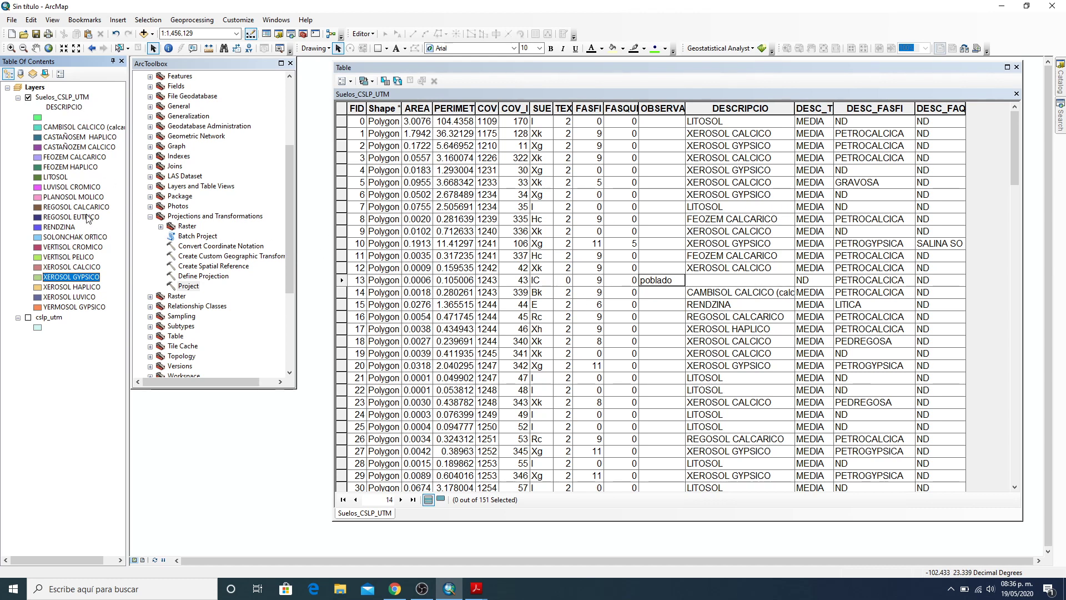
# Check the texture class given in the table for the different soil types, looking for MEDIA and FINA records
pyautogui.scroll(-1, 810, 335)
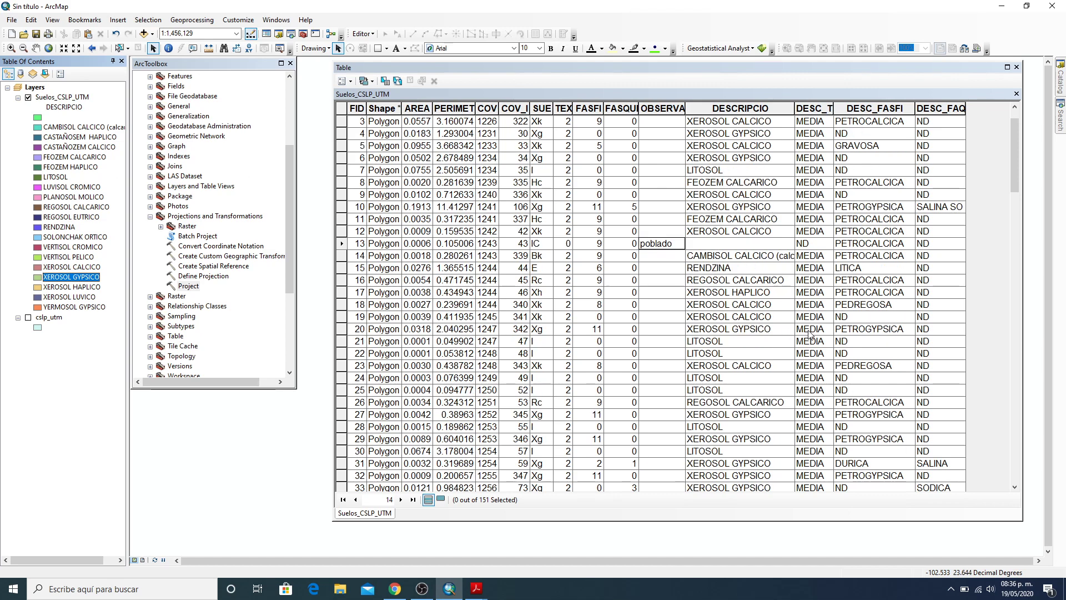
pyautogui.scroll(-17, 810, 335)
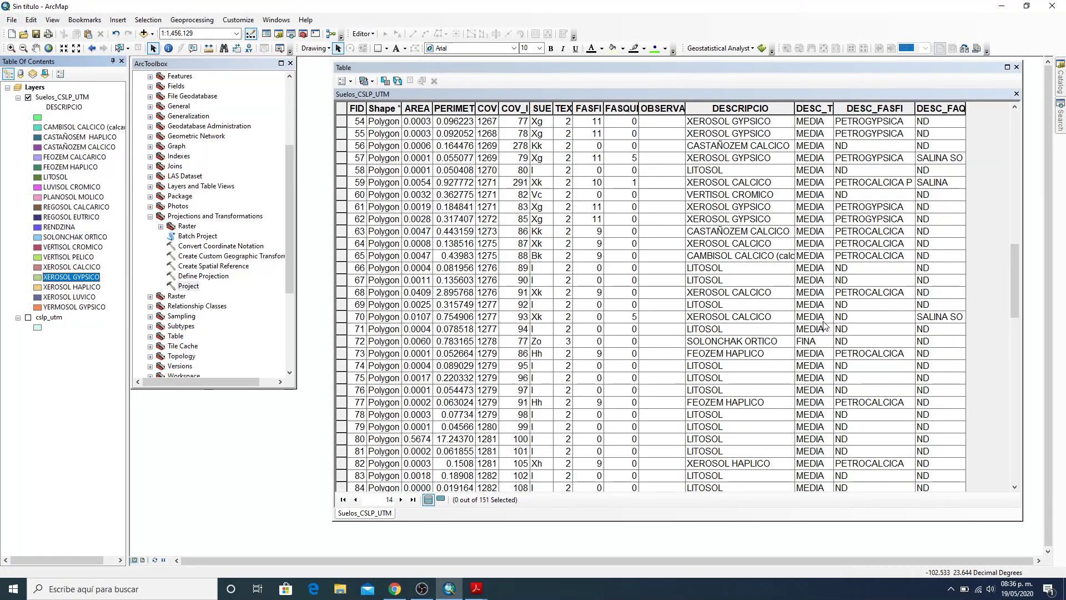
pyautogui.scroll(18, 824, 324)
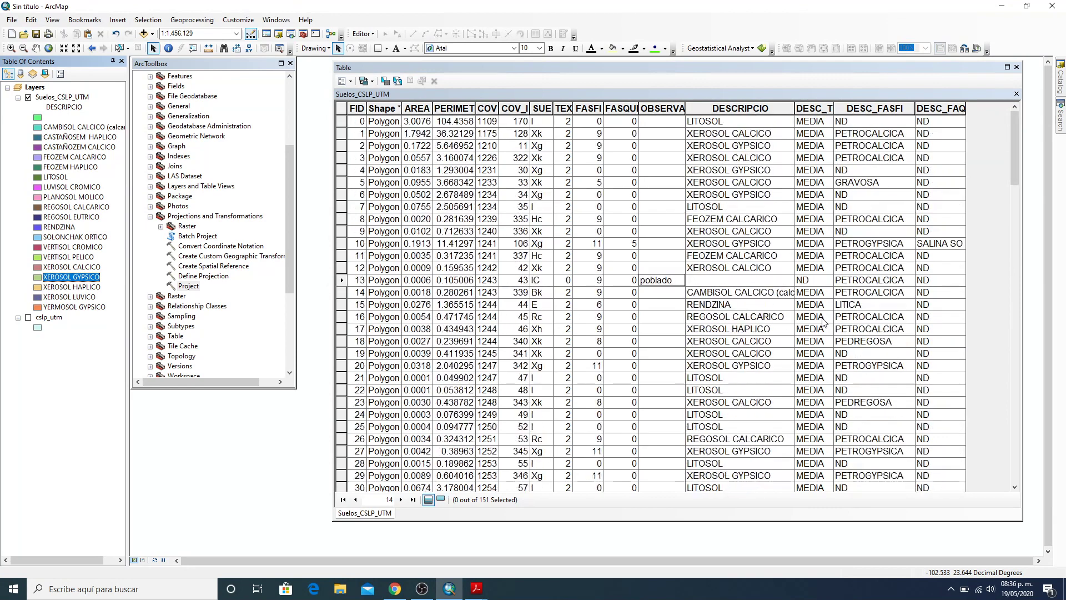
pyautogui.scroll(-14, 824, 324)
pyautogui.scroll(-5, 822, 324)
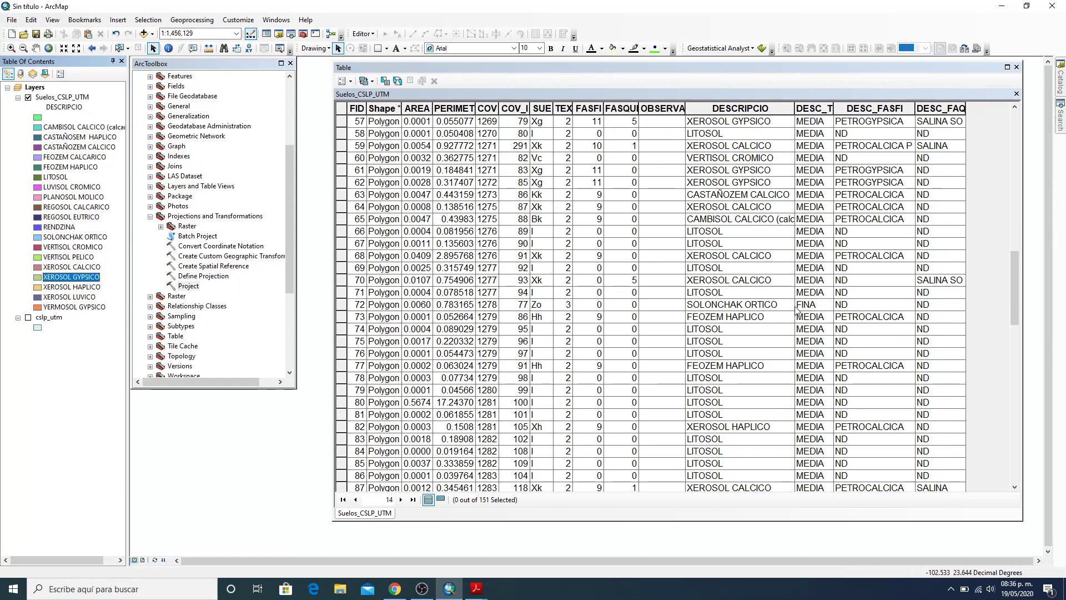
pyautogui.scroll(-6, 811, 305)
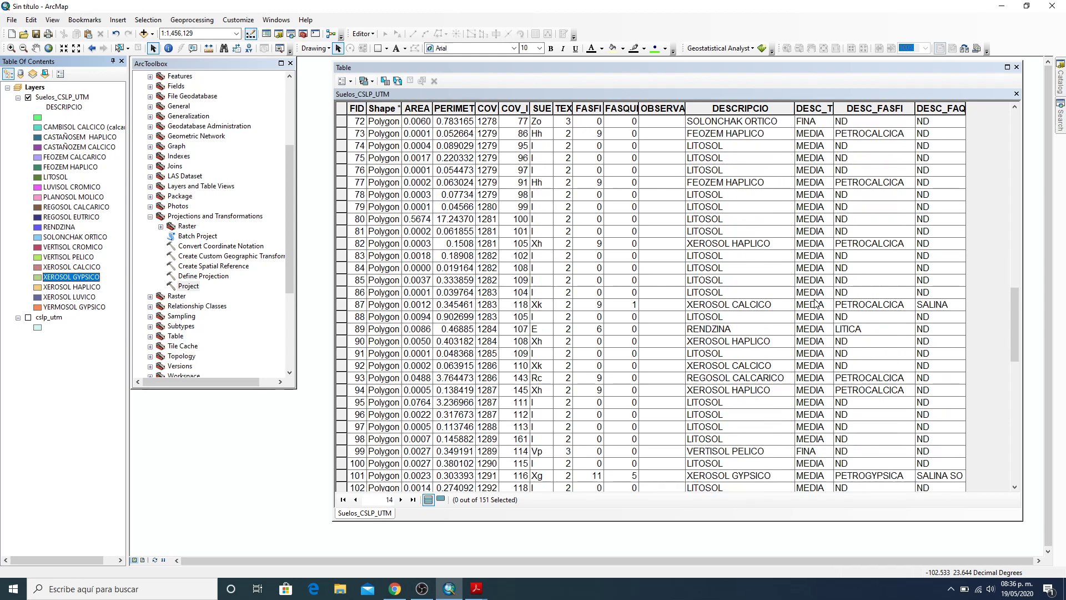
pyautogui.scroll(-2, 811, 310)
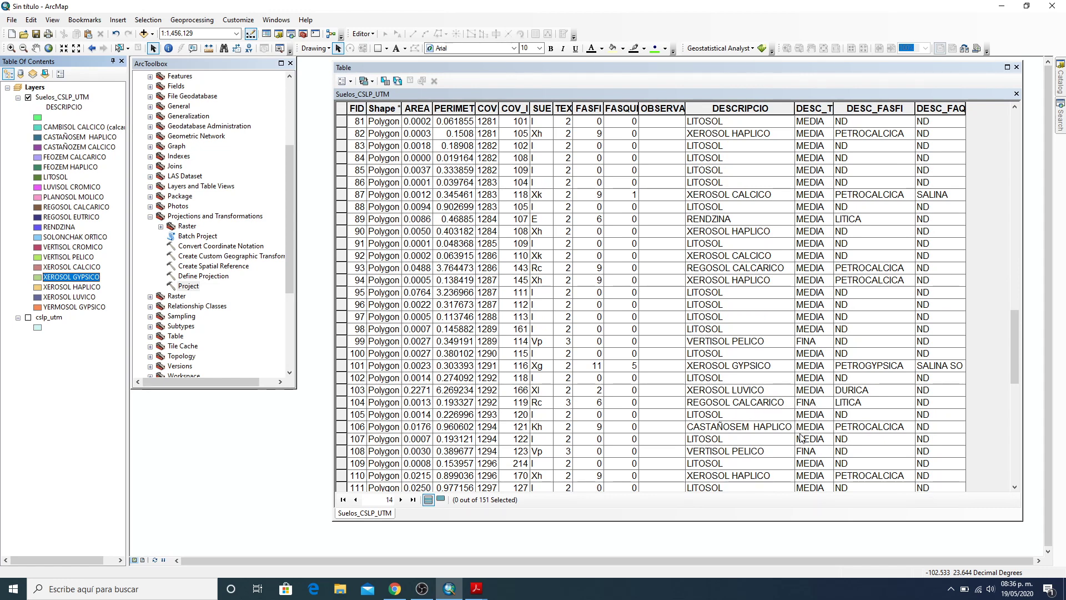
# Compare the texture classes assigned to each soil type across the records of the Suelos_CSLP_UTM attribute table
pyautogui.scroll(-7, 817, 461)
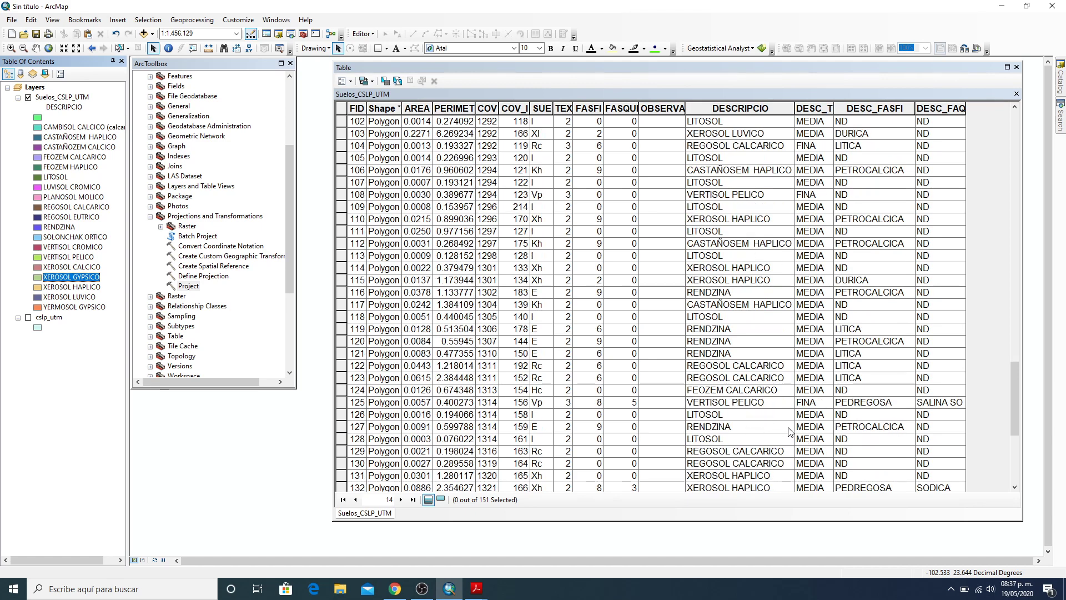
pyautogui.scroll(-6, 791, 430)
pyautogui.scroll(-1, 833, 428)
pyautogui.scroll(20, 833, 429)
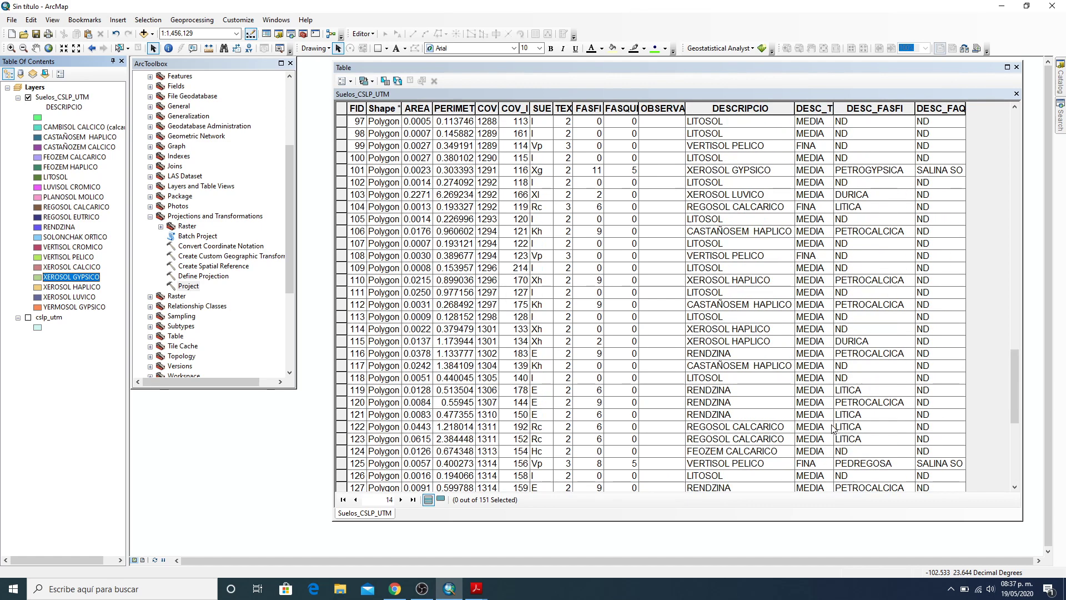
pyautogui.scroll(12, 827, 430)
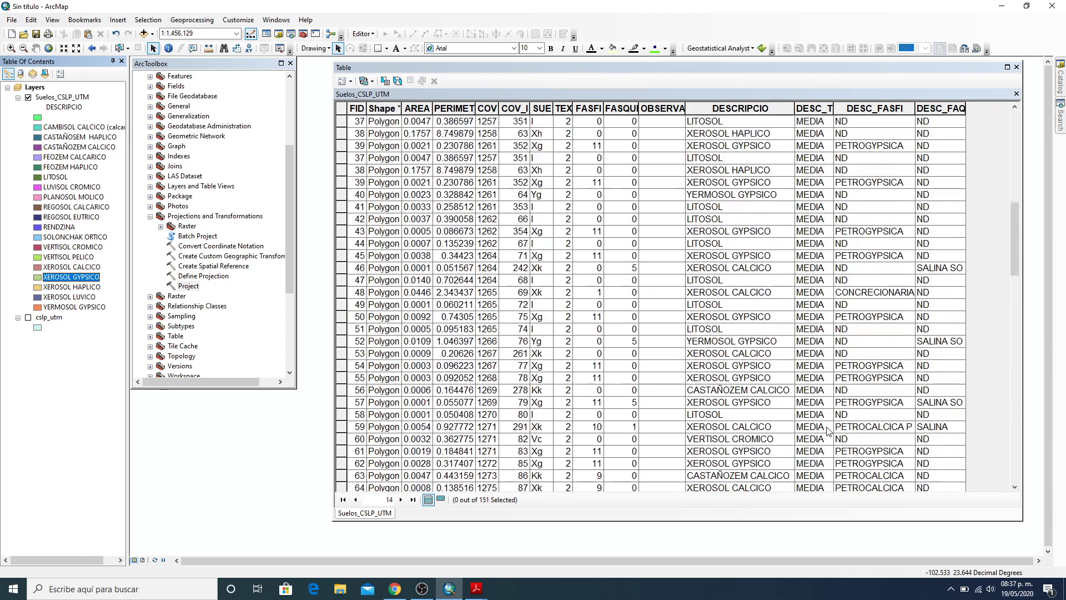
pyautogui.scroll(-11, 827, 431)
pyautogui.scroll(14, 828, 430)
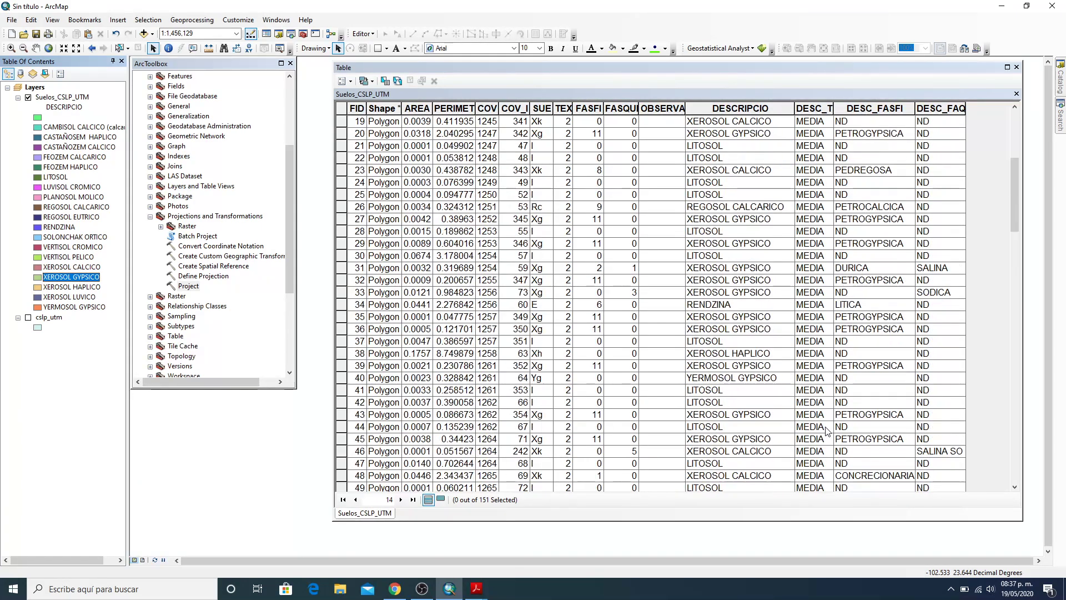
pyautogui.scroll(-19, 828, 430)
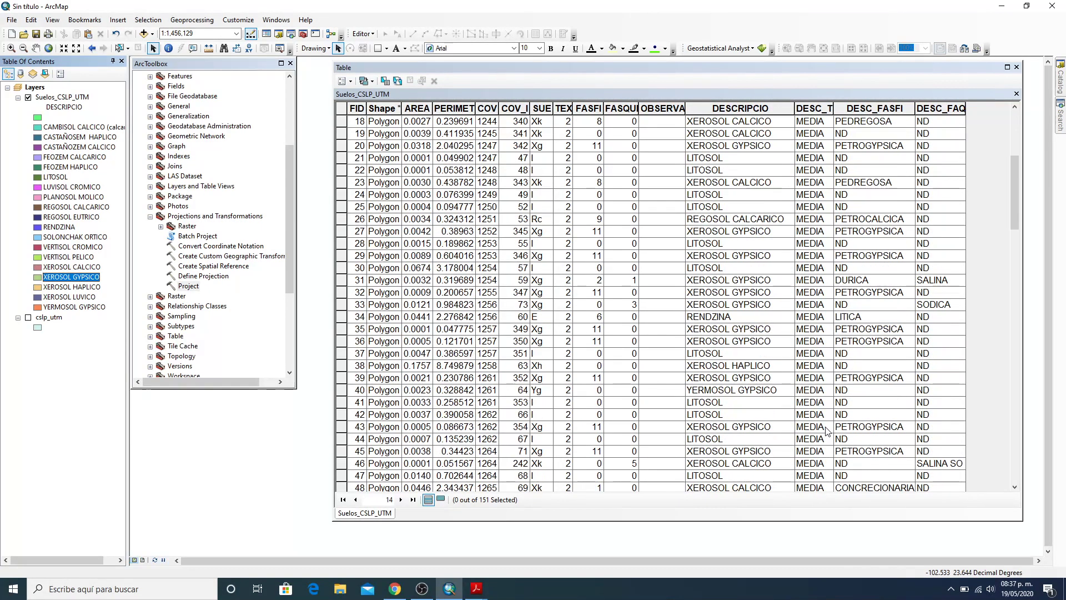
pyautogui.scroll(-2, 827, 430)
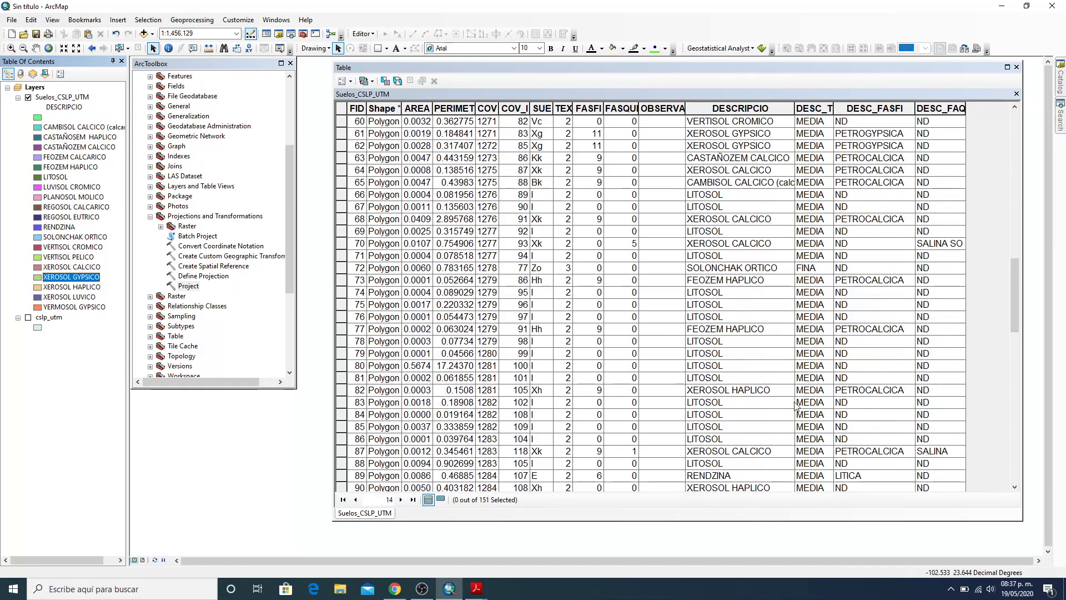
pyautogui.scroll(-2, 832, 395)
pyautogui.scroll(-2, 833, 395)
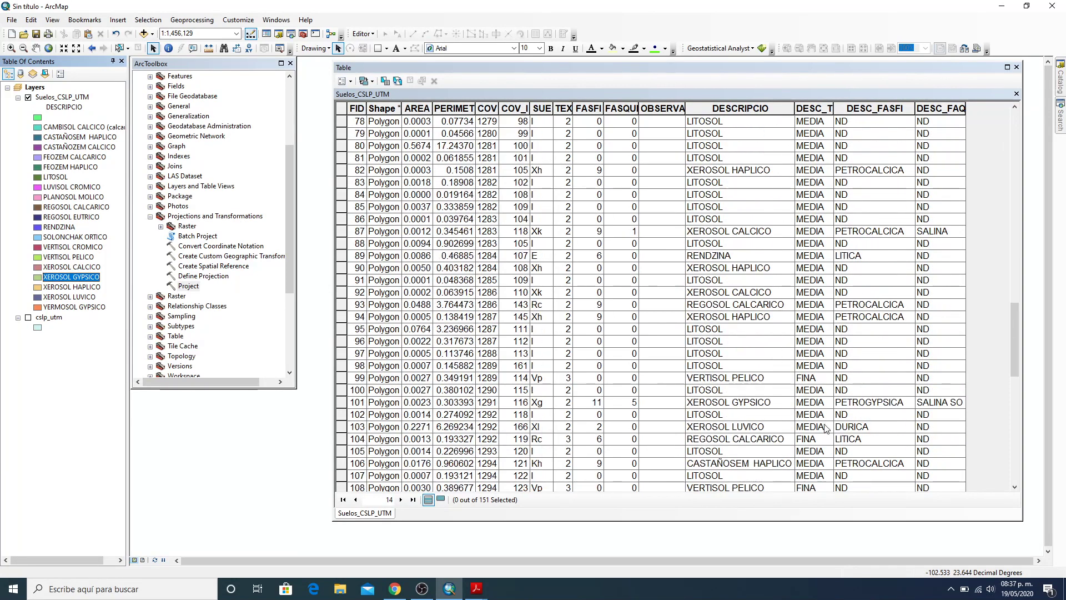
pyautogui.scroll(-2, 818, 413)
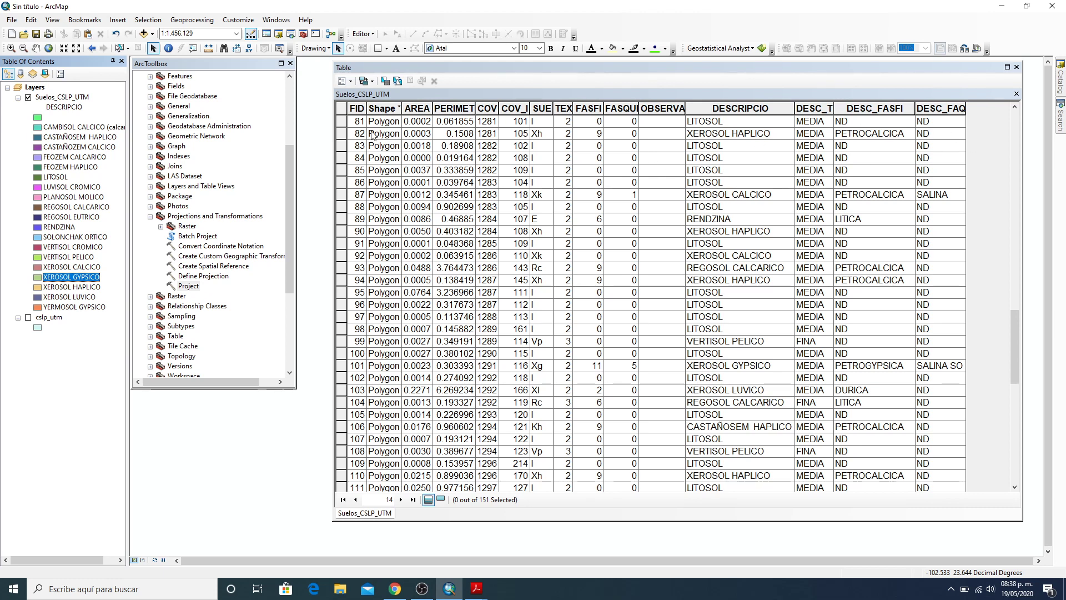
# Begin a new field for the Suelos_CSLP_UTM attribute table, named Factor_K with the Float type
pyautogui.click(350, 84)
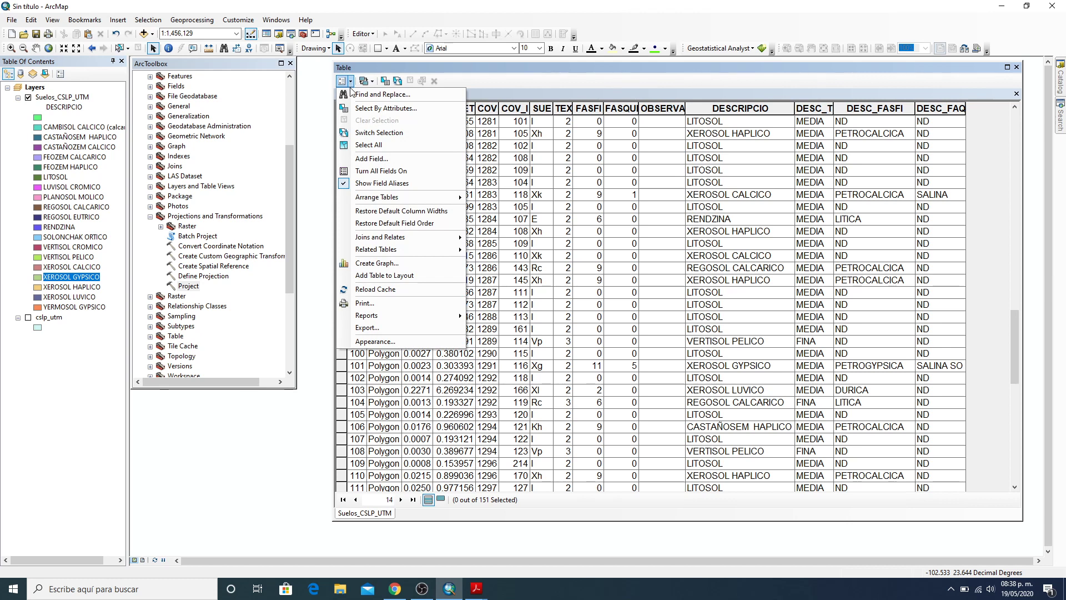
pyautogui.click(399, 158)
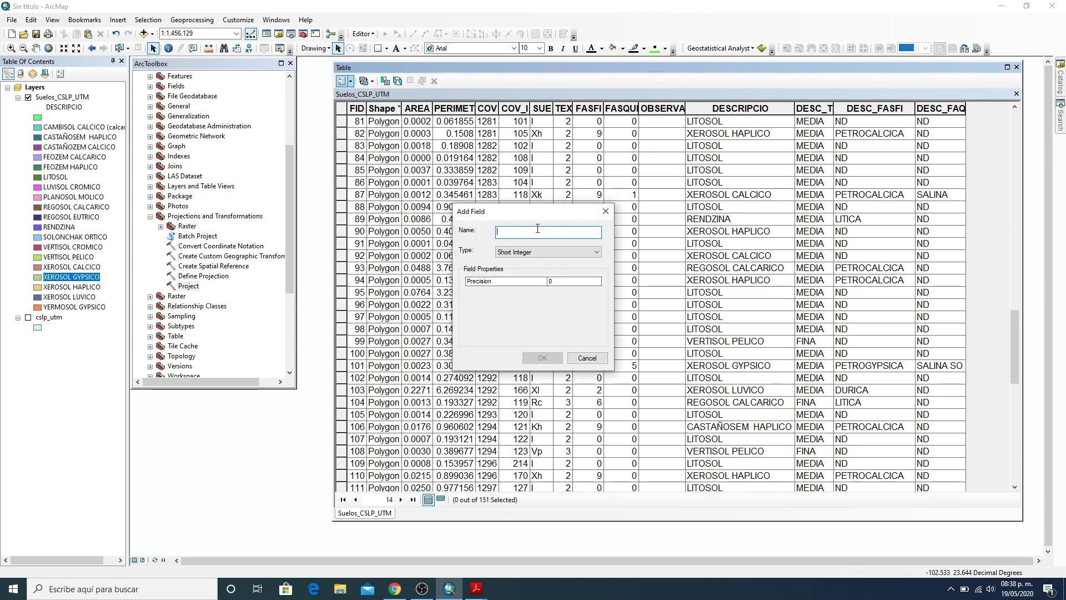
pyautogui.write('Factor_K')
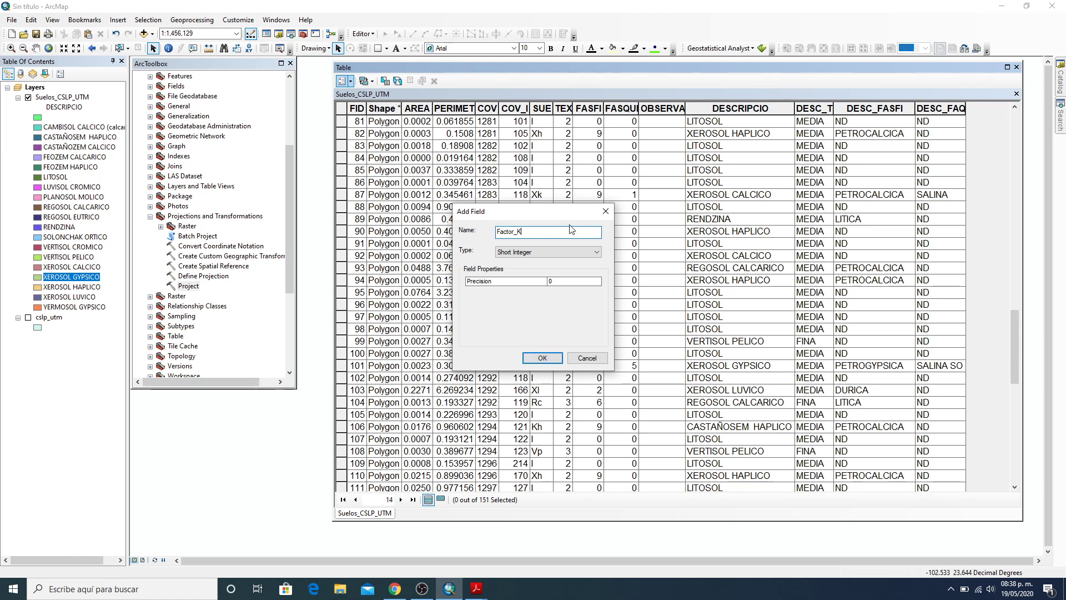
pyautogui.click(571, 254)
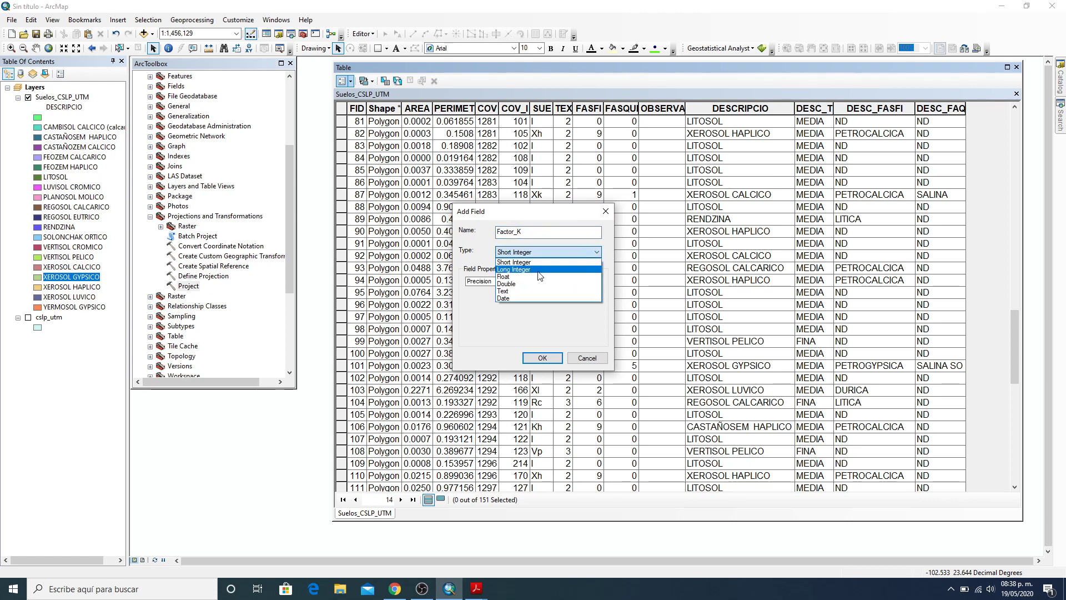
pyautogui.click(508, 276)
# Check the decimal places of the K values in Cuadro 7 of the soil-loss PDF in Acrobat Reader, then return to ArcMap
pyautogui.click(473, 593)
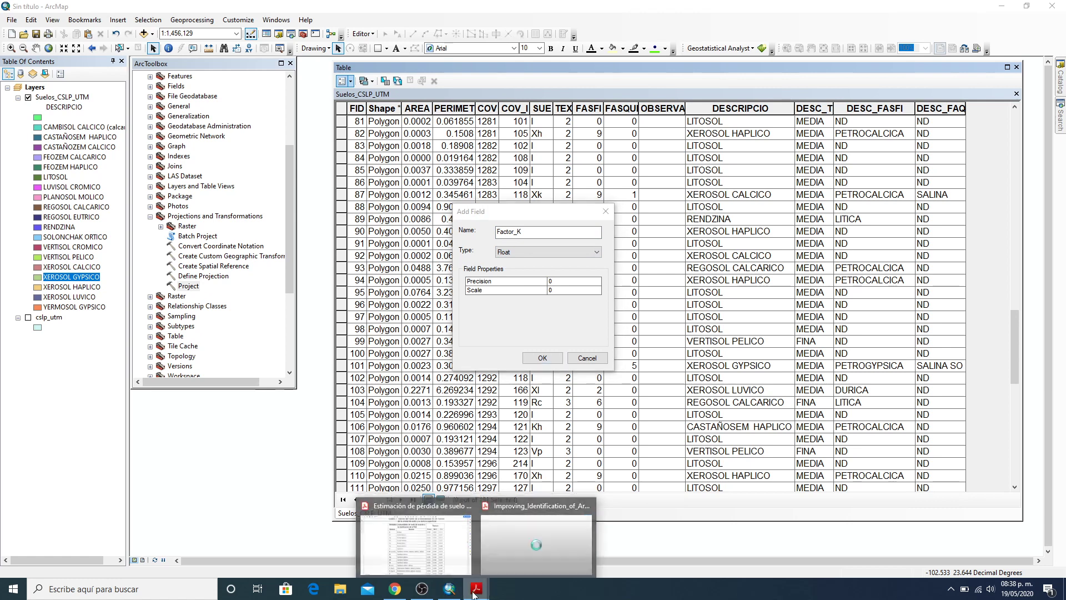
pyautogui.click(416, 509)
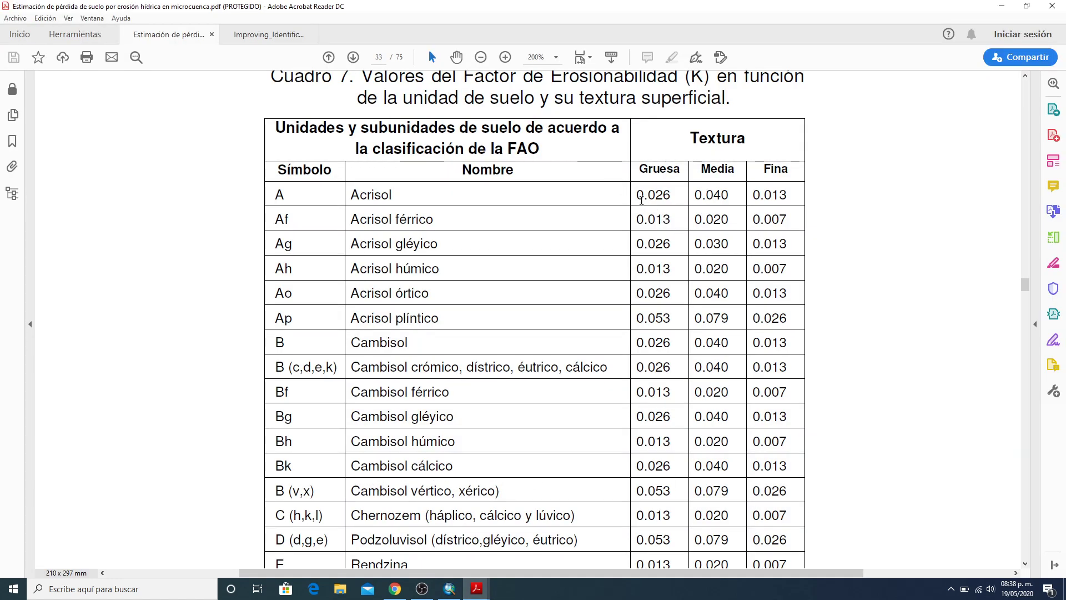
pyautogui.moveTo(655, 194); pyautogui.dragTo(666, 194)
pyautogui.scroll(-8, 851, 389)
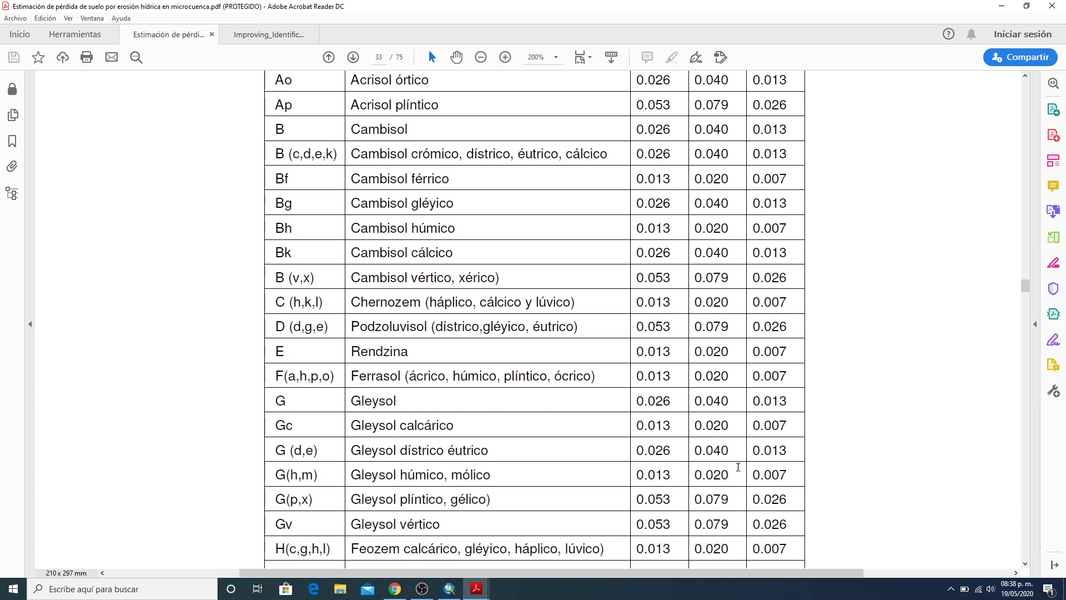
pyautogui.scroll(15, 797, 471)
pyautogui.click(1009, 5)
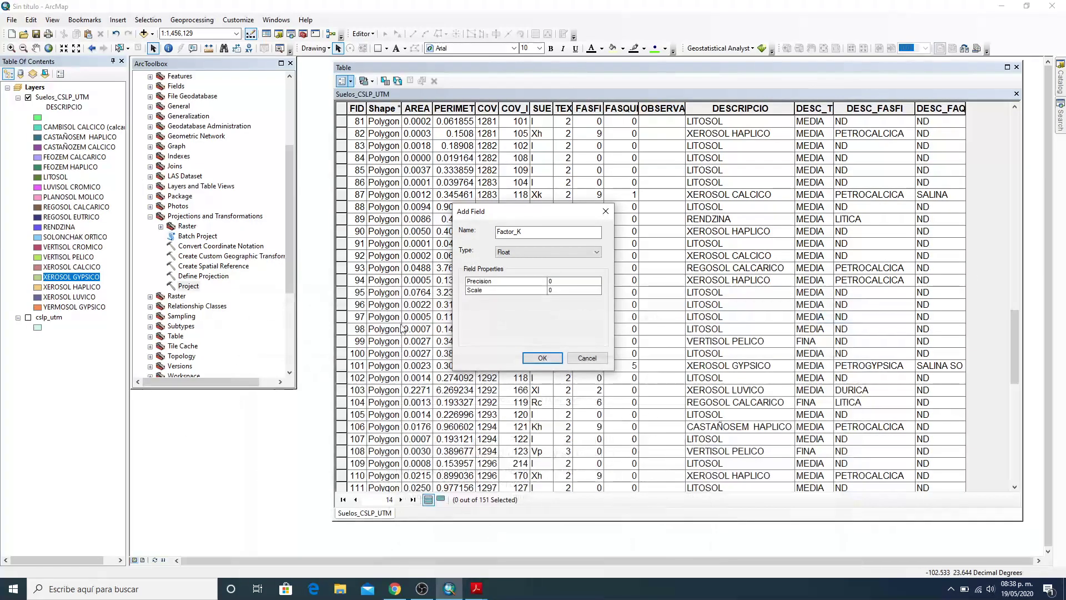
# Set the Factor_K field's precision to 6 and scale to 3, rechecking the K value format in the PDF, and create the field
pyautogui.click(549, 281)
pyautogui.doubleClick(562, 285)
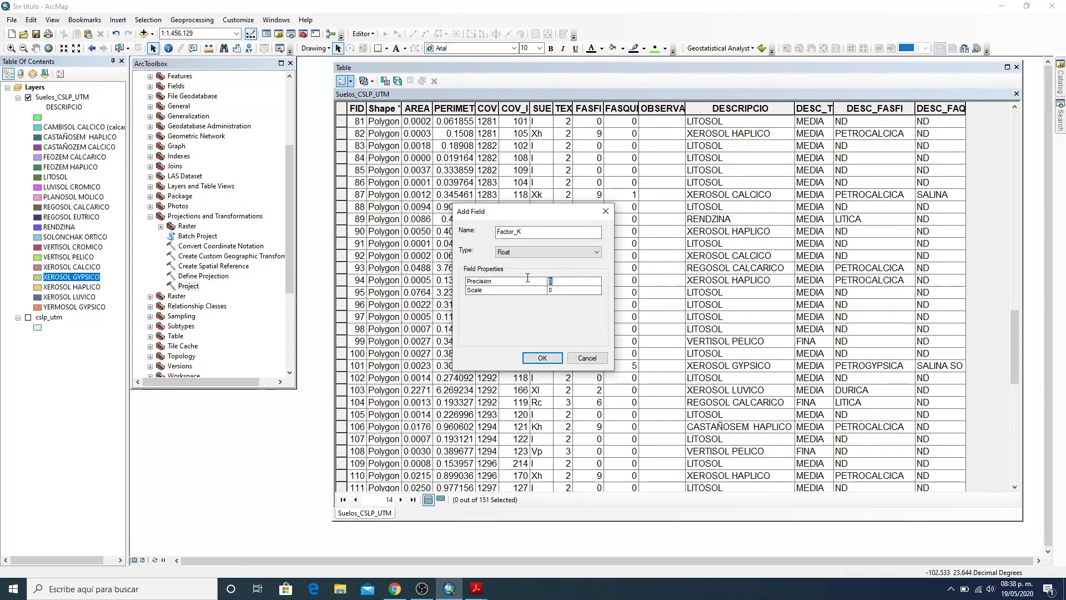
pyautogui.click(477, 589)
pyautogui.click(441, 553)
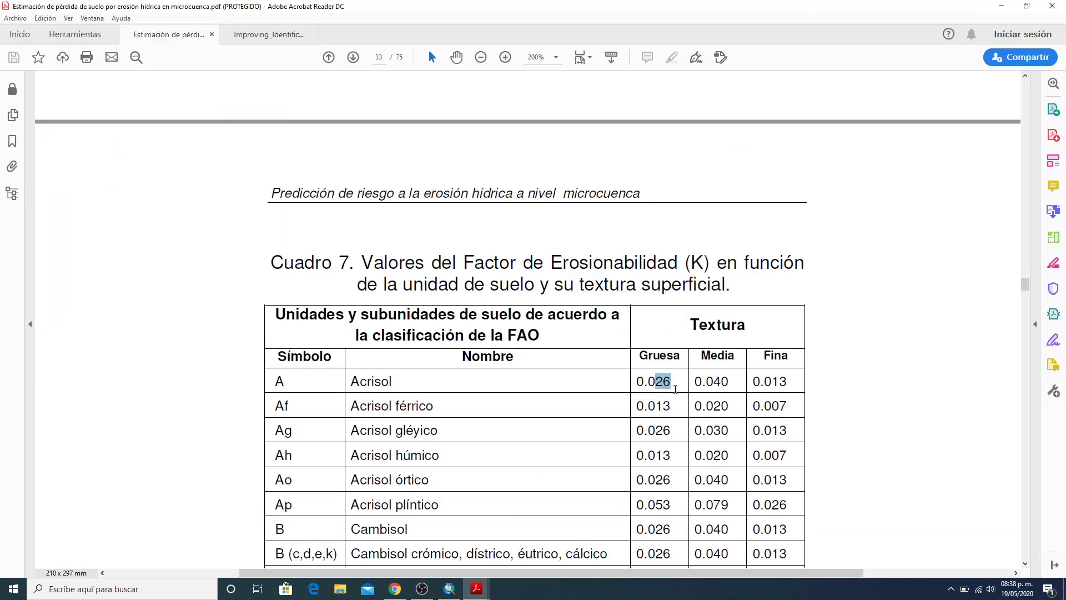
pyautogui.click(1001, 6)
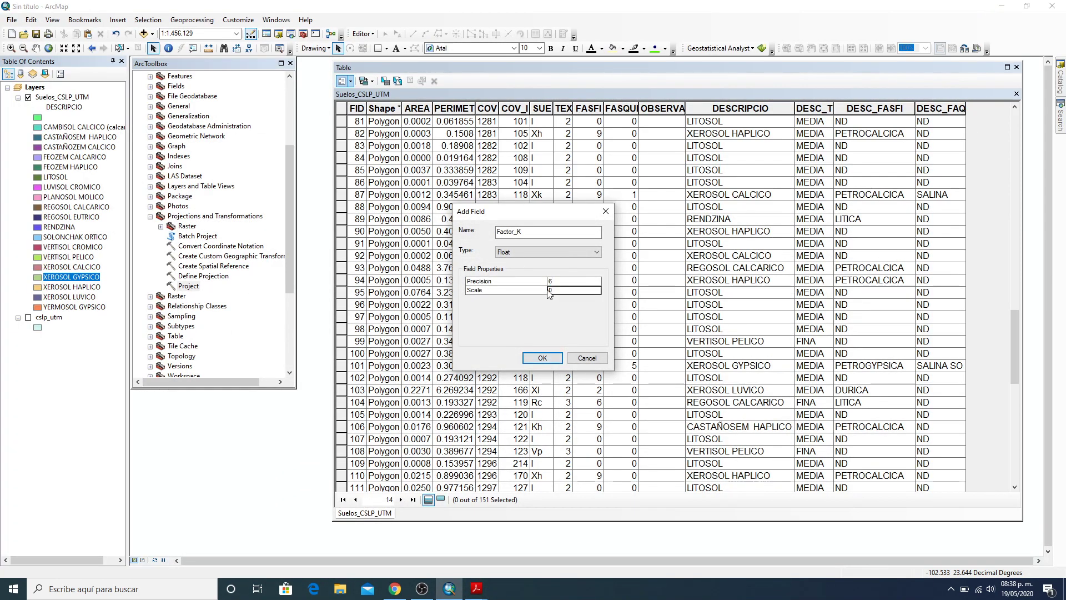
pyautogui.click(553, 289)
pyautogui.write('3')
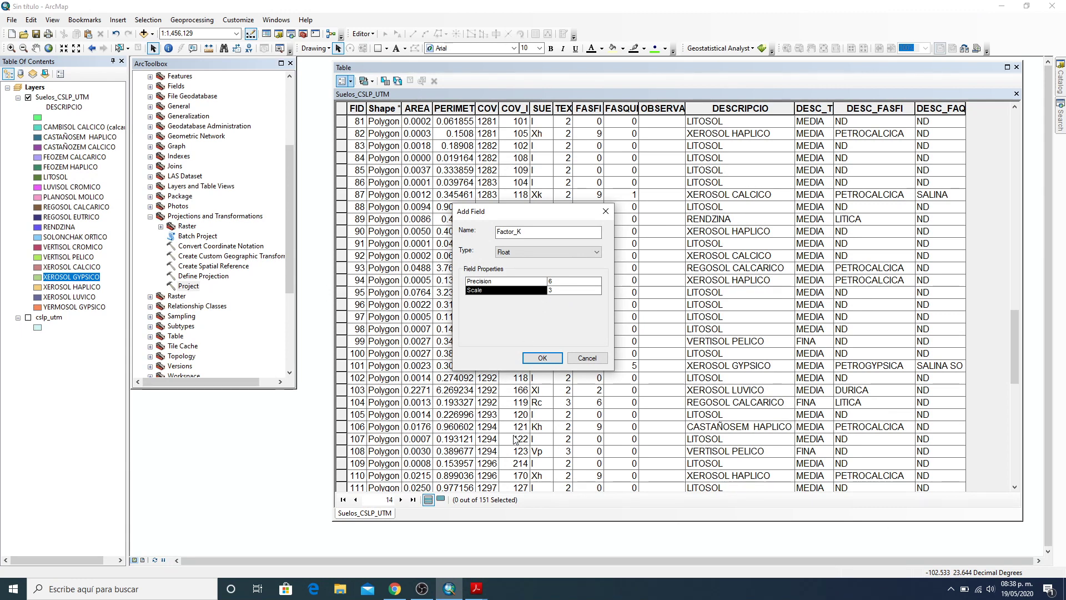
pyautogui.click(534, 359)
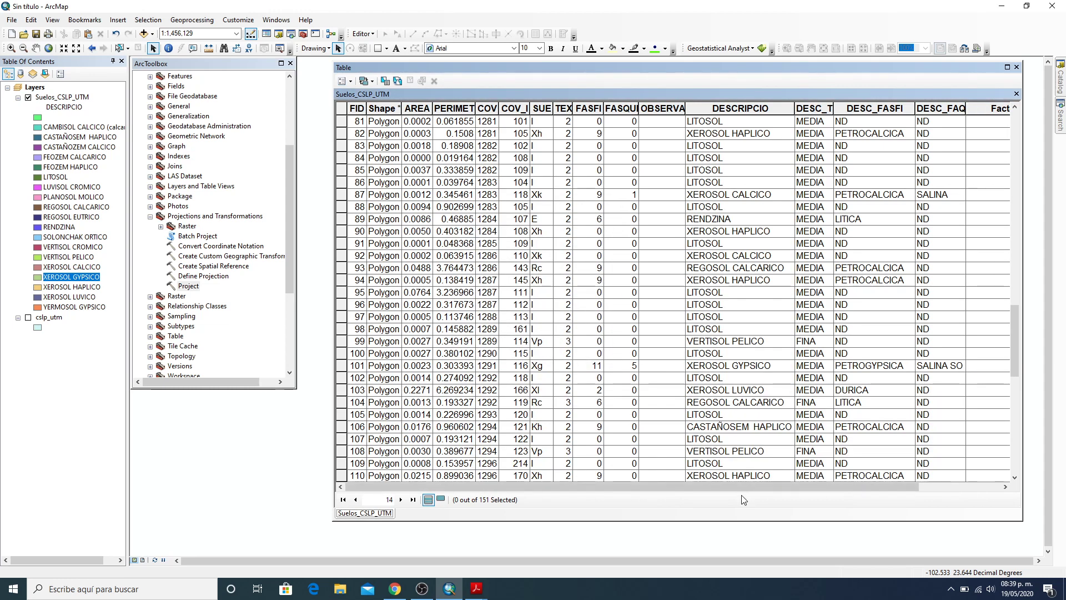
# Select the records by attributes where "DESCRIPCIO" LIKE 'CAMBISOL CALCICO (calcarico)'
pyautogui.moveTo(744, 487); pyautogui.dragTo(826, 487)
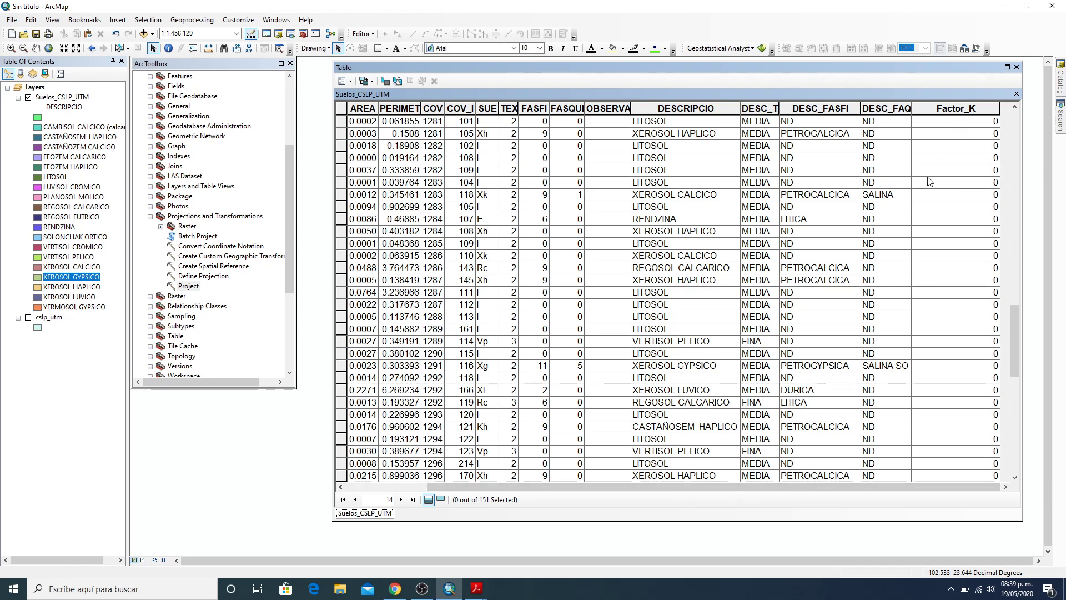
pyautogui.click(391, 87)
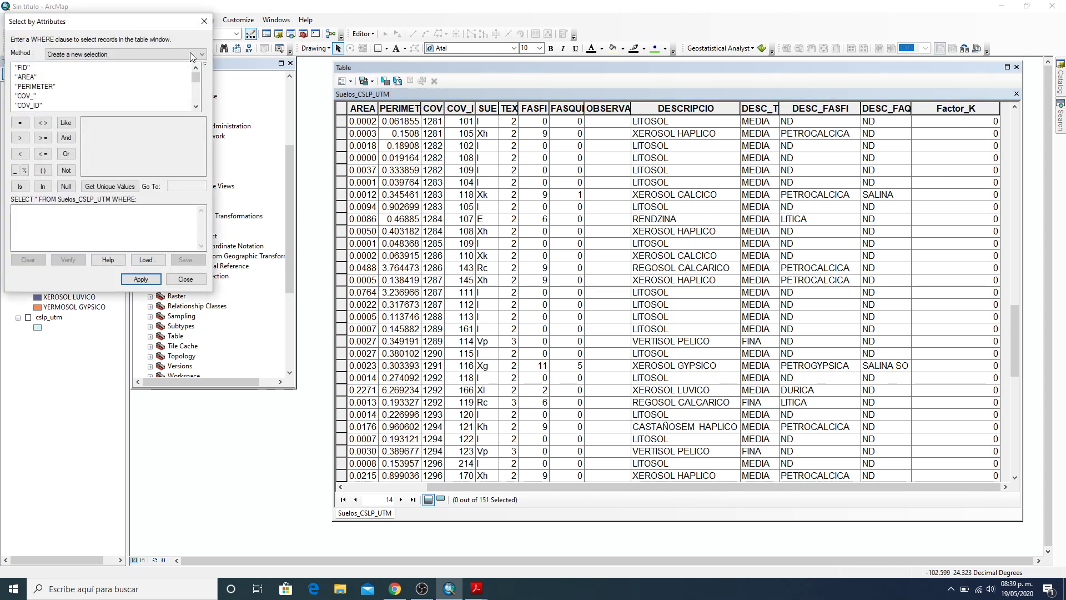
pyautogui.moveTo(84, 22); pyautogui.dragTo(448, 117)
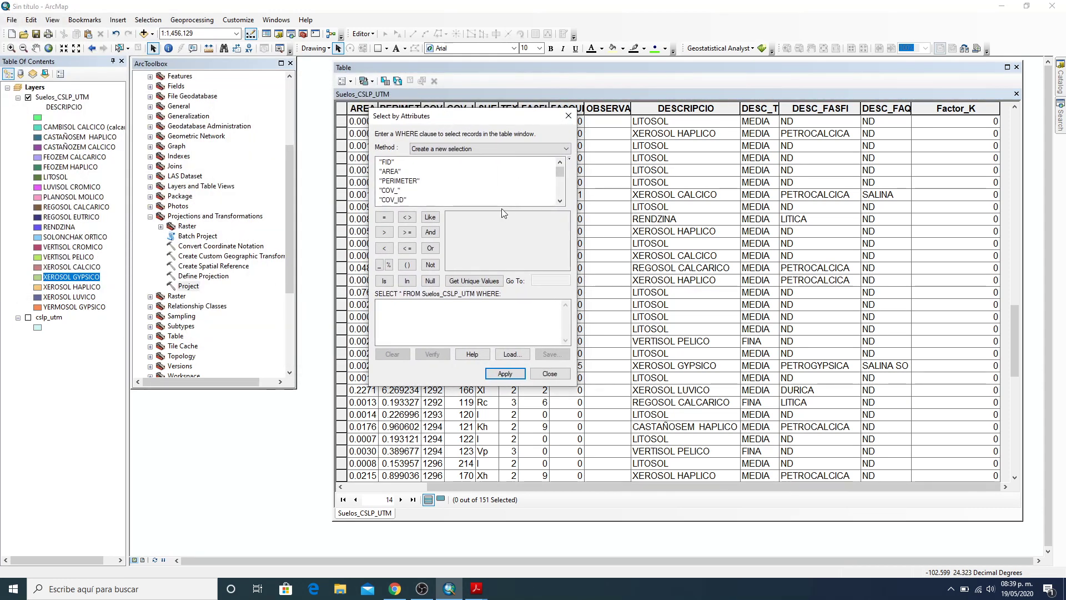
pyautogui.scroll(-4, 491, 192)
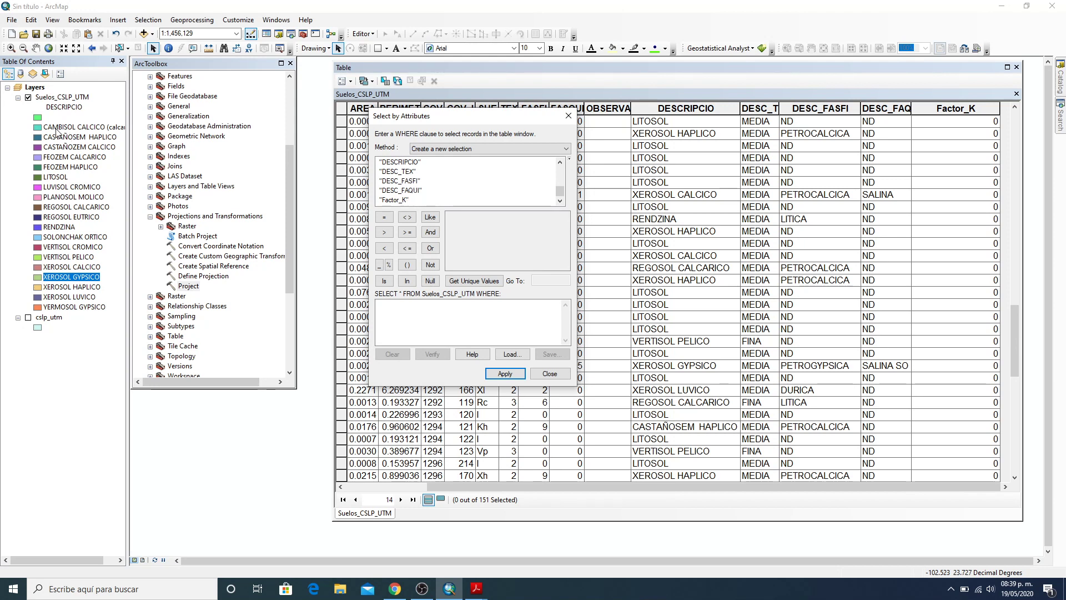
pyautogui.doubleClick(404, 163)
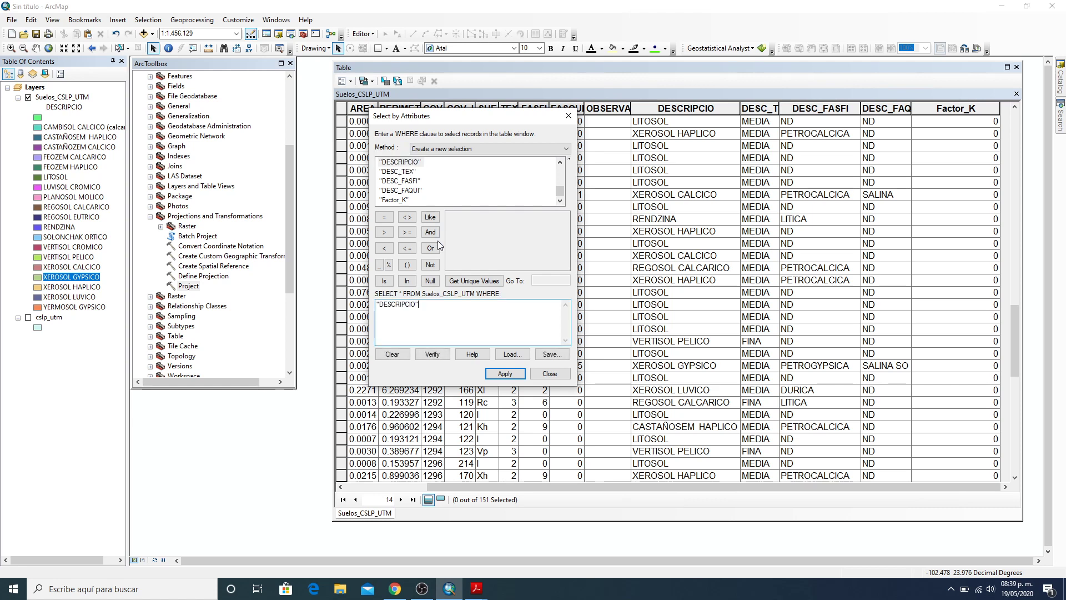
pyautogui.click(437, 219)
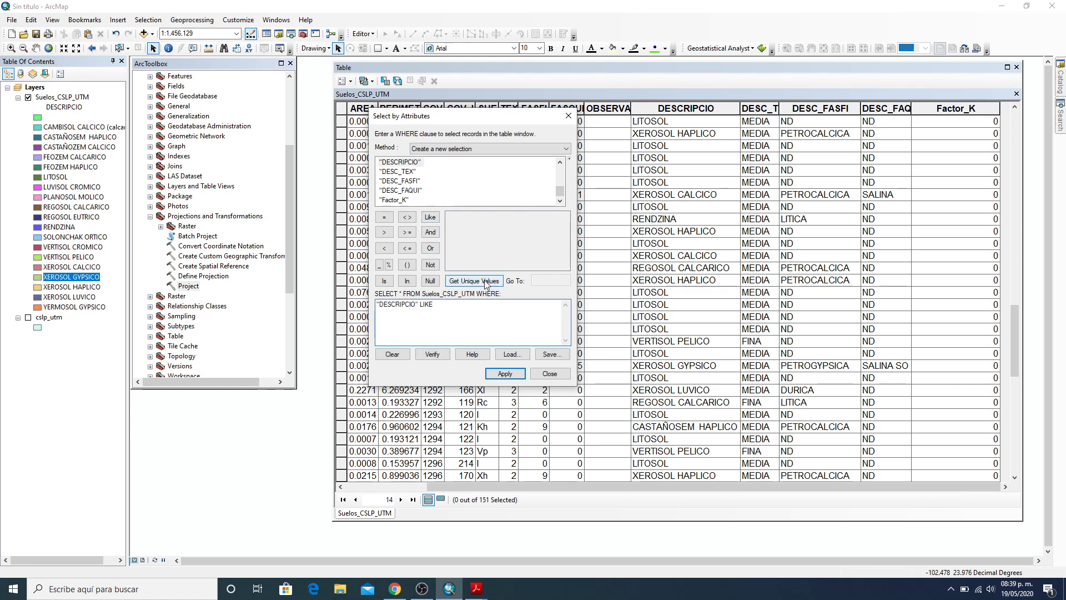
pyautogui.click(478, 281)
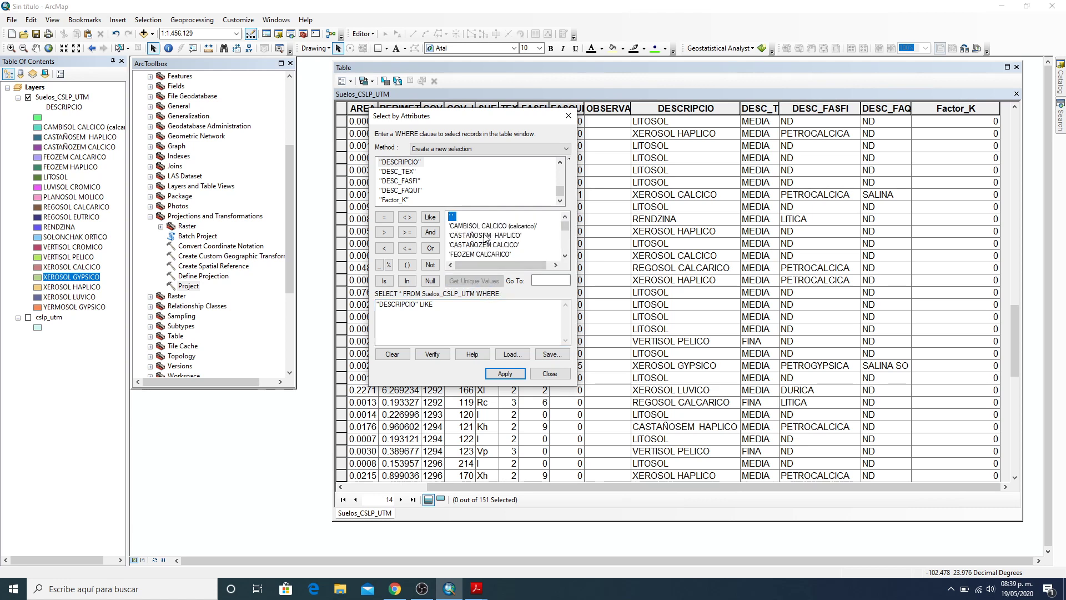
pyautogui.doubleClick(478, 226)
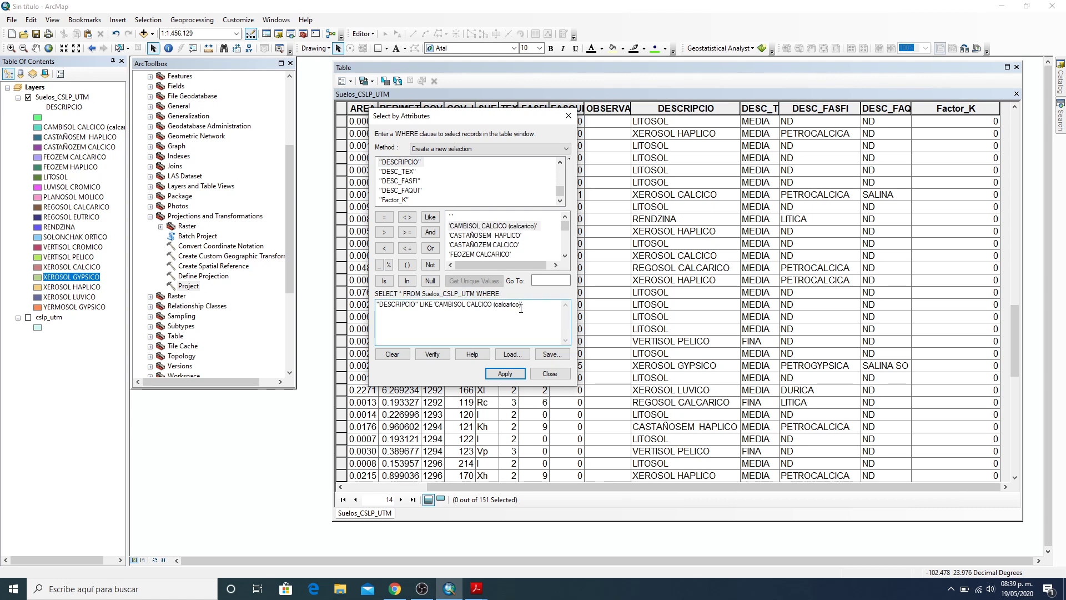
pyautogui.click(505, 374)
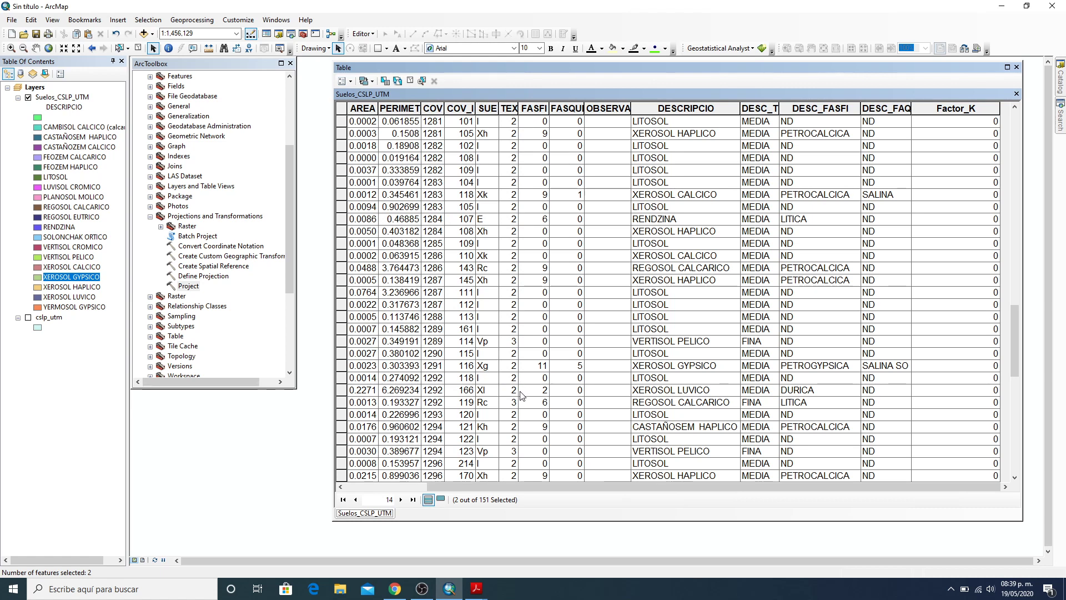
# Show only the selected CAMBISOL CALCICO records in the table, with enlarged text and the Factor_K field in view
pyautogui.click(442, 502)
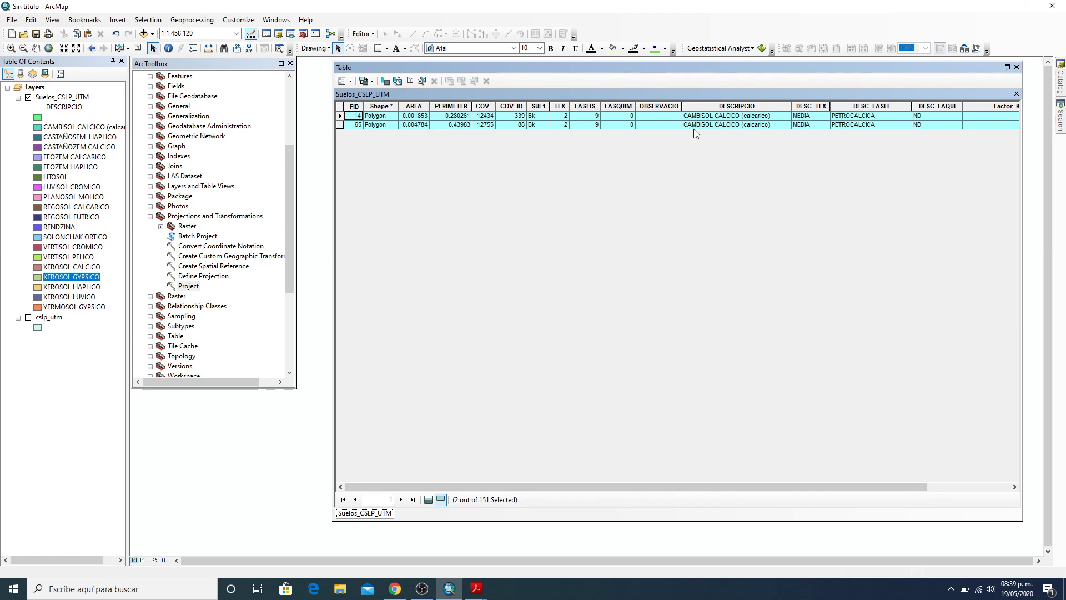
pyautogui.keyDown('ctrl'); pyautogui.scroll(3, 695, 134); pyautogui.keyUp('ctrl')
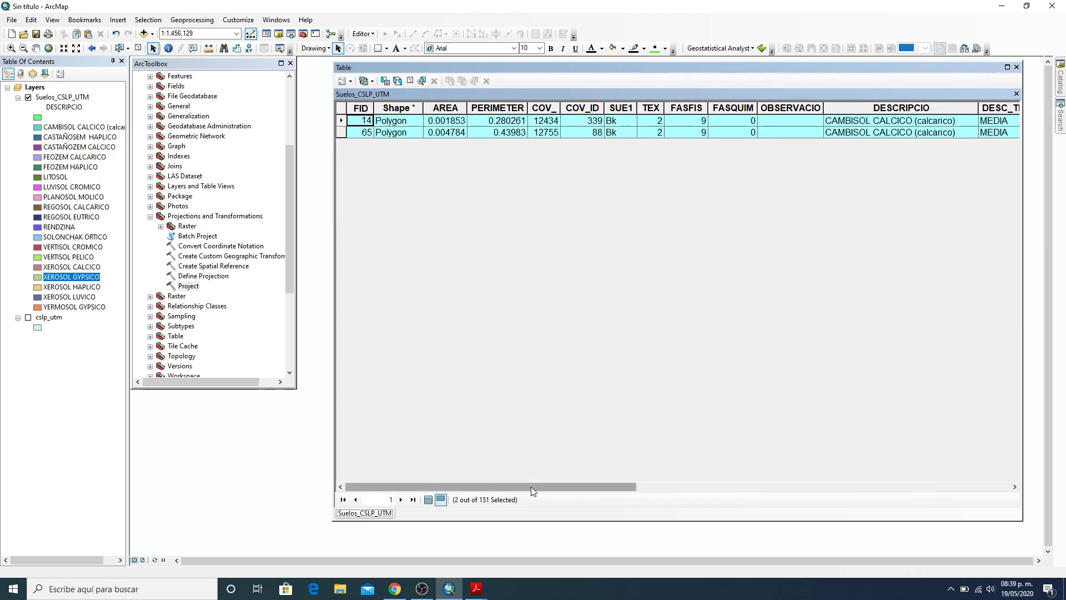
pyautogui.moveTo(531, 486); pyautogui.dragTo(928, 512)
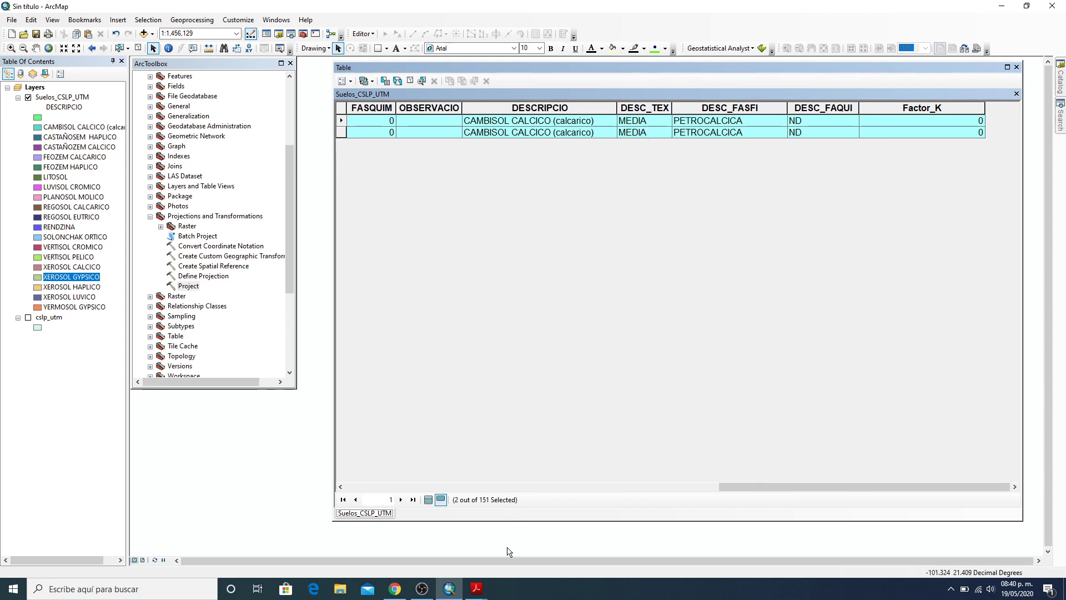
# Switch to the soil-loss PDF in Acrobat Reader and find the Cambisol cálcico (Bk) entry in Cuadro 7
pyautogui.moveTo(476, 589)
pyautogui.moveTo(436, 509)
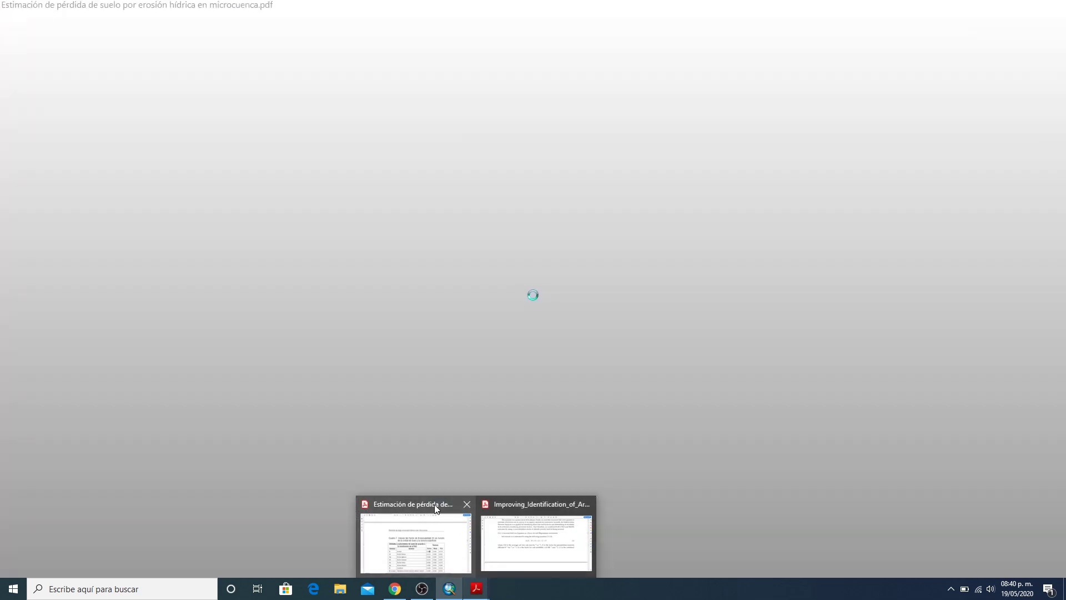
pyautogui.click(436, 509)
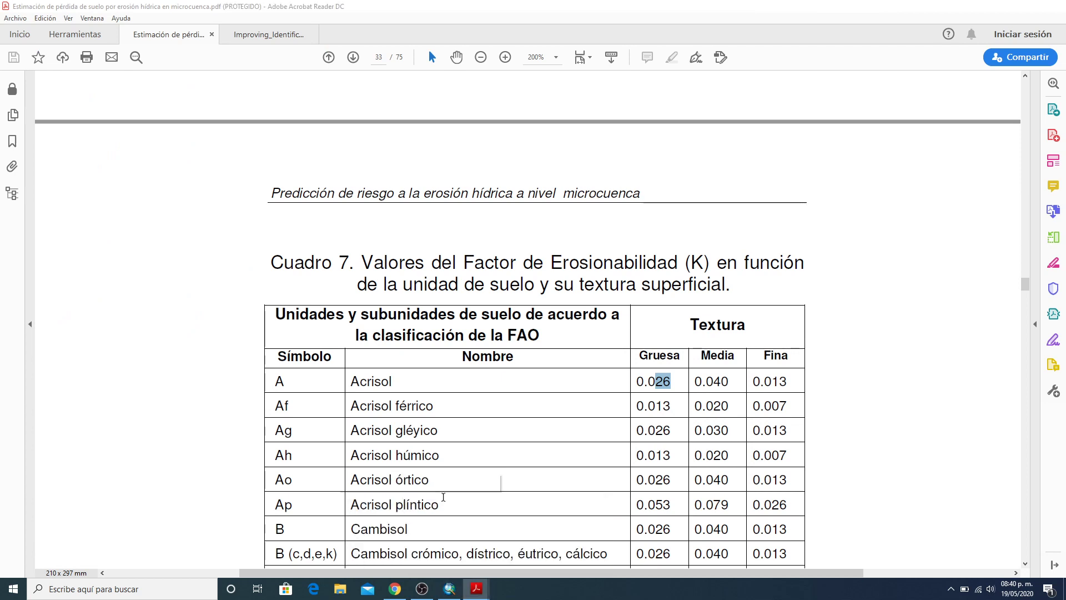
pyautogui.scroll(-5, 859, 396)
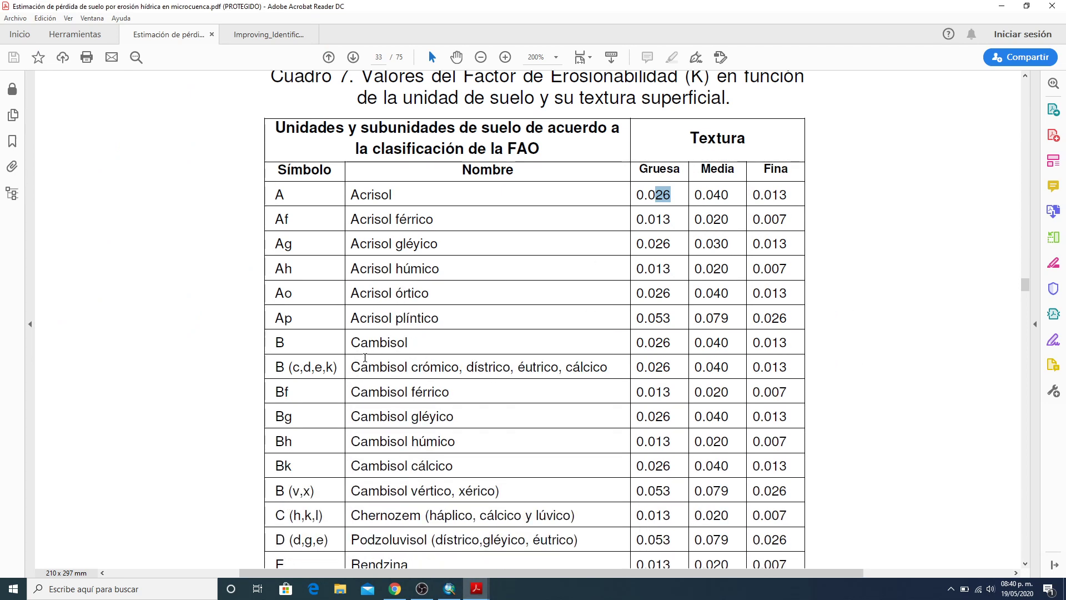
pyautogui.moveTo(350, 343); pyautogui.dragTo(406, 342)
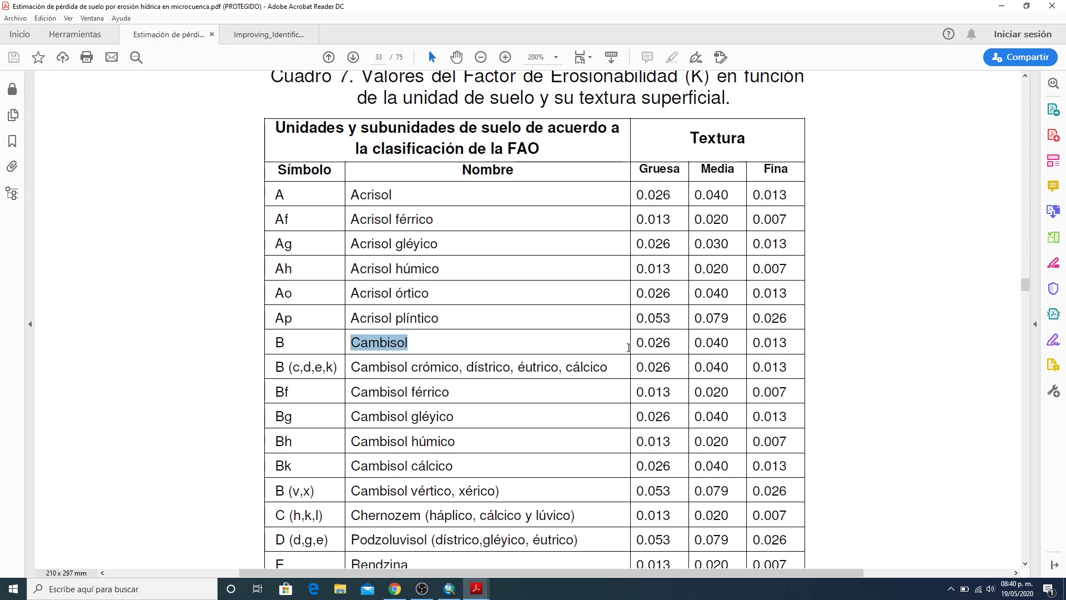
pyautogui.moveTo(629, 342); pyautogui.dragTo(808, 351)
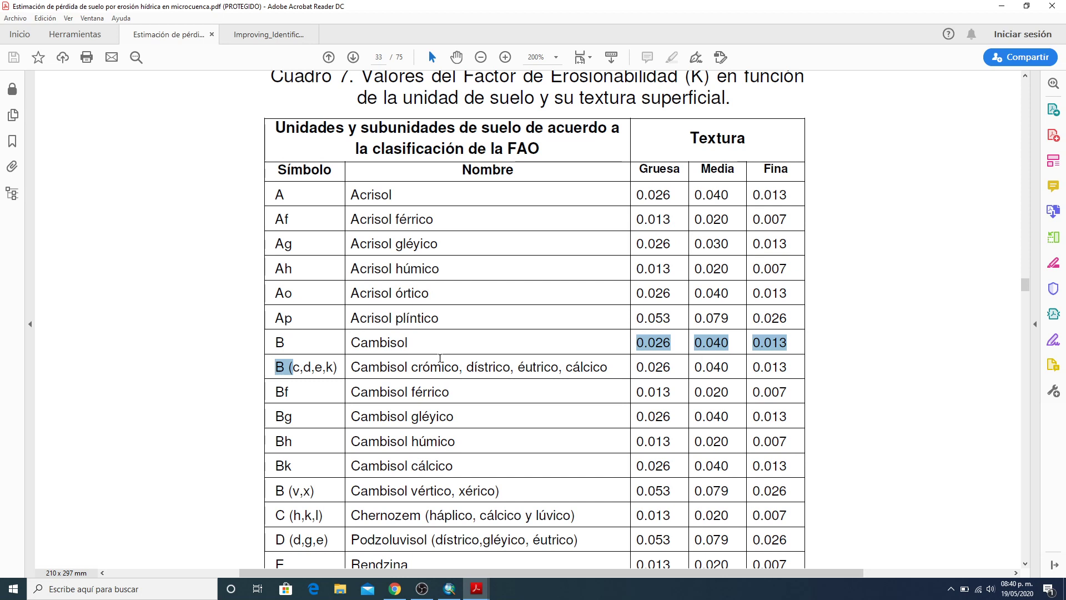
pyautogui.click(428, 348)
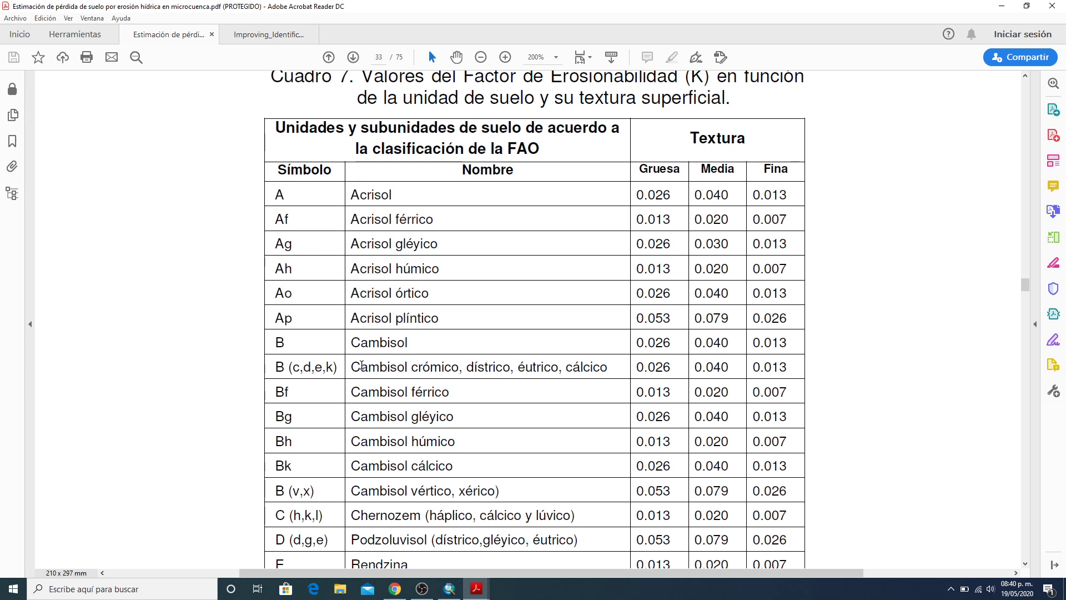
pyautogui.moveTo(350, 367); pyautogui.dragTo(612, 376)
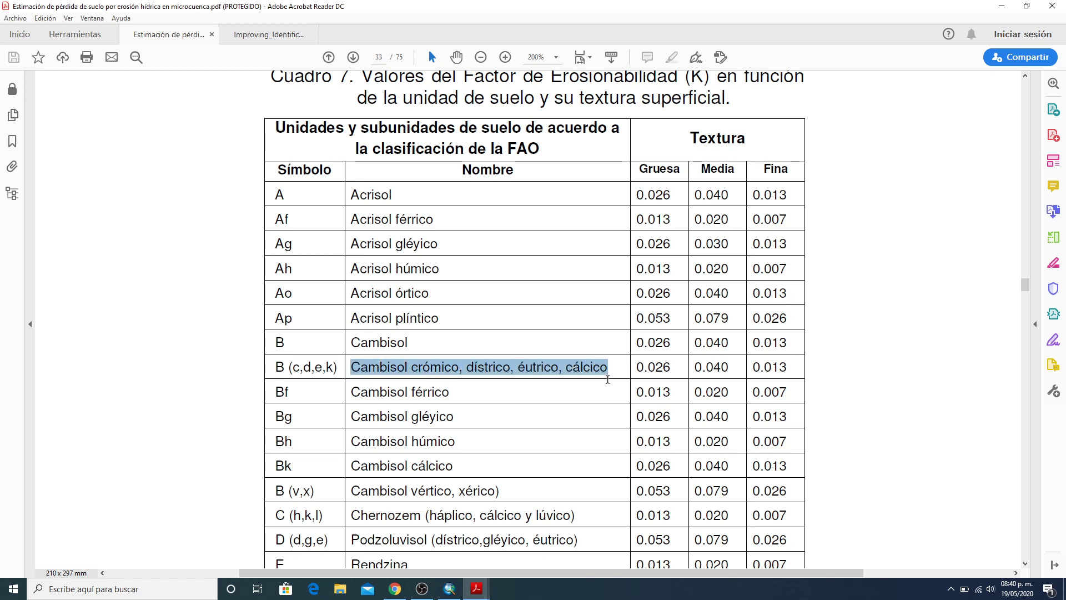
pyautogui.moveTo(350, 466); pyautogui.dragTo(284, 466)
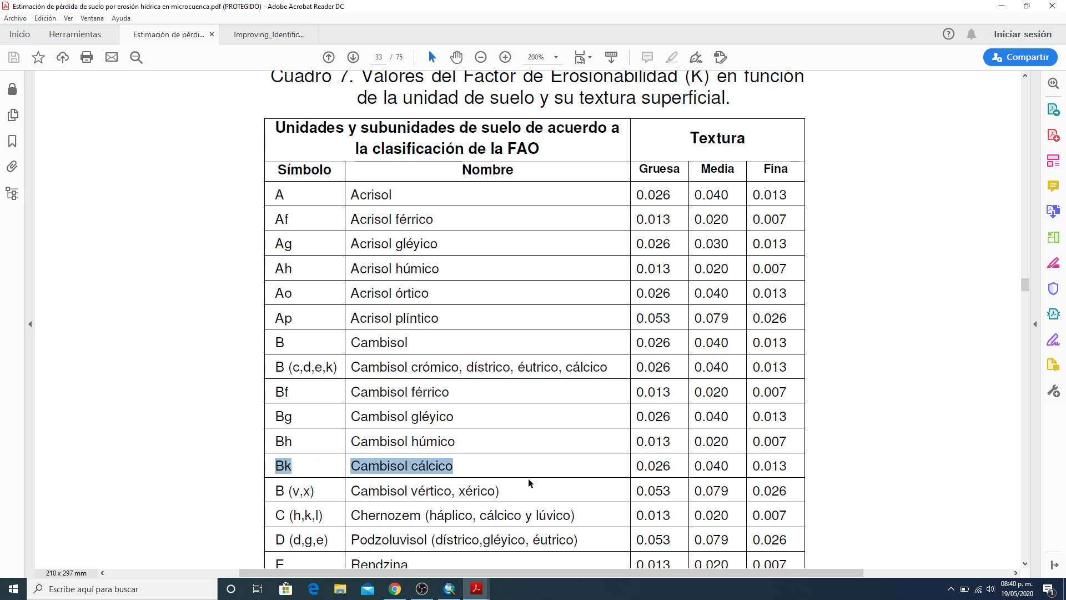
pyautogui.scroll(-2, 533, 482)
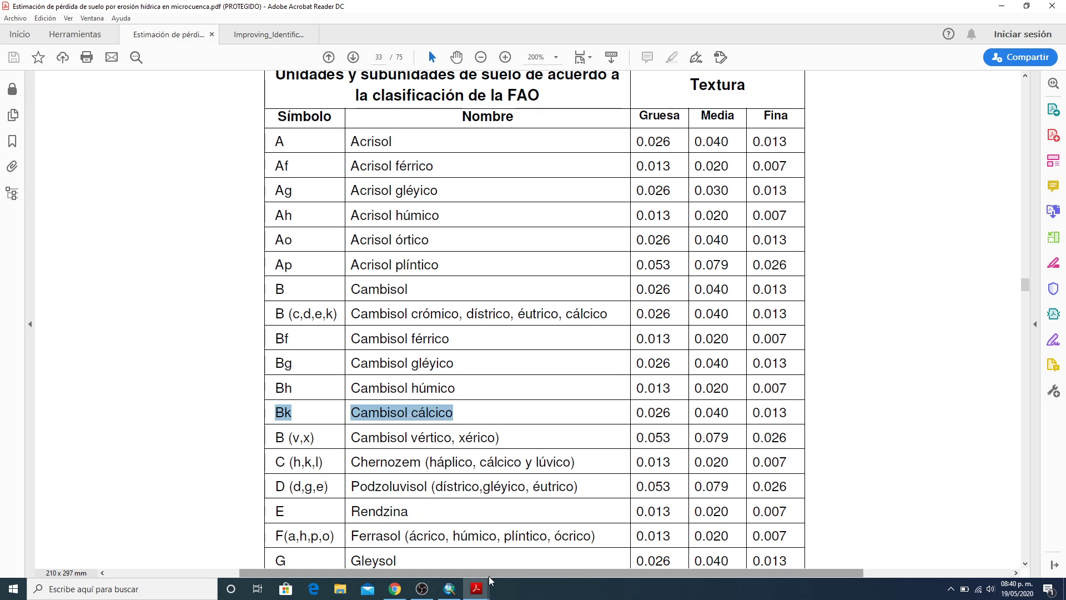
# Check the selected records' texture in ArcMap, look up the medium-texture K value for Cambisol cálcico in the PDF, and return to ArcMap
pyautogui.click(454, 592)
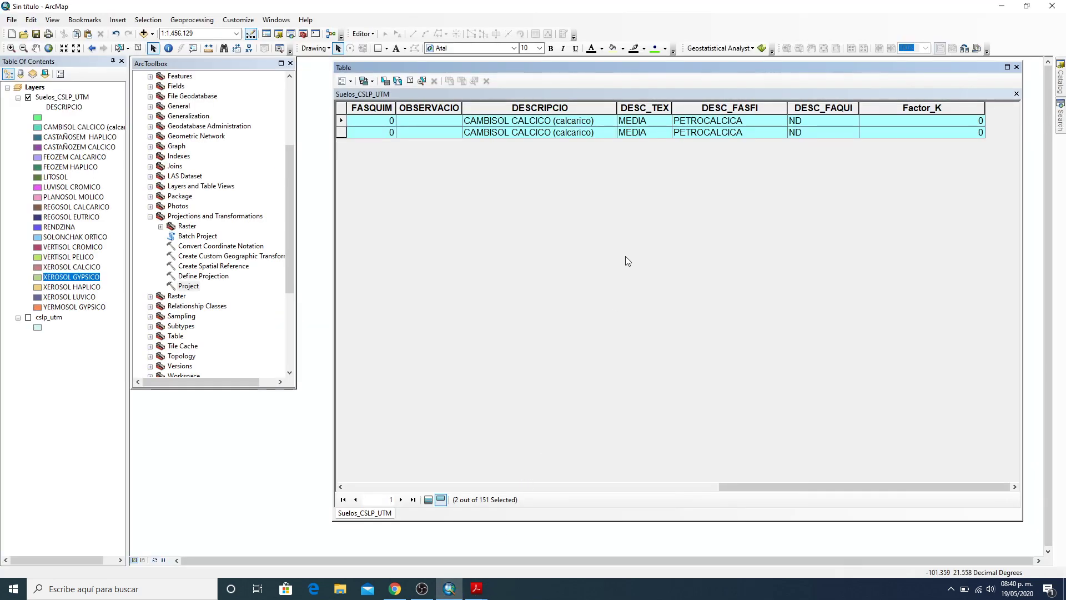
pyautogui.click(1007, 6)
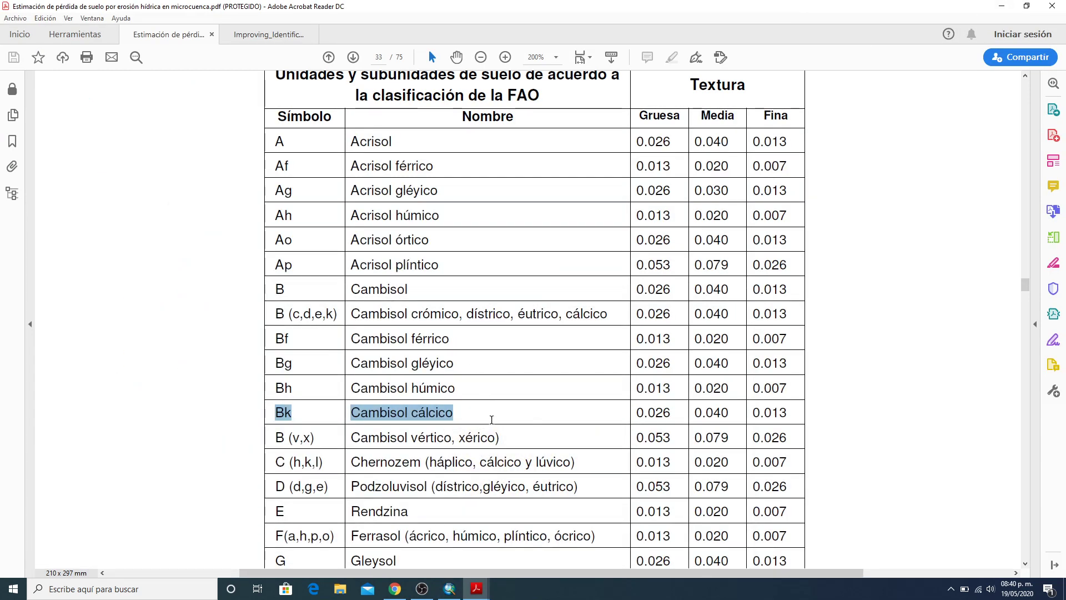
pyautogui.scroll(-1, 491, 421)
pyautogui.scroll(-3, 491, 421)
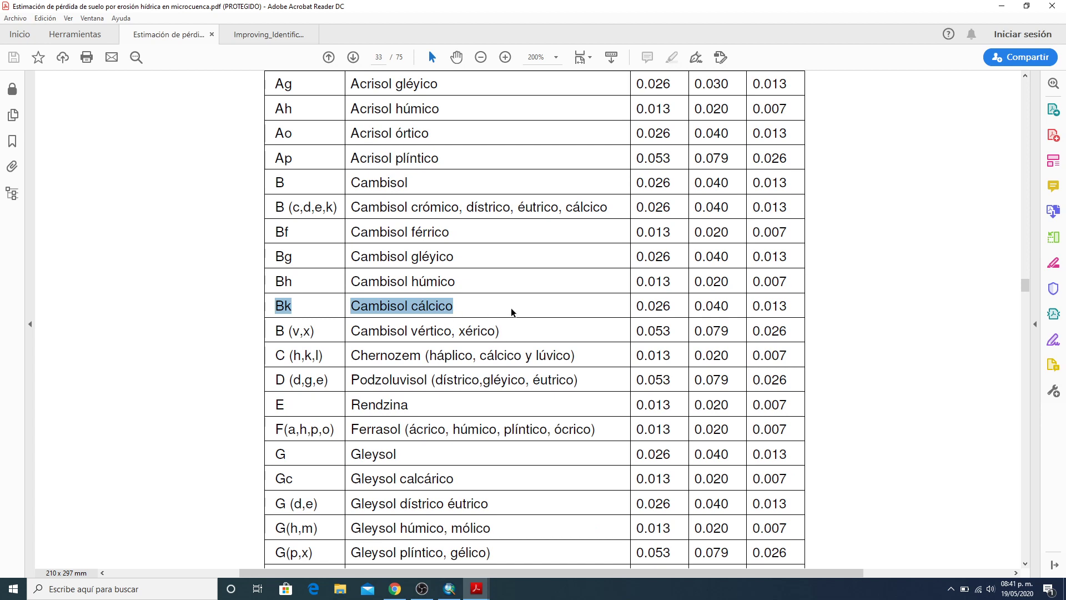
pyautogui.moveTo(695, 308); pyautogui.dragTo(728, 308)
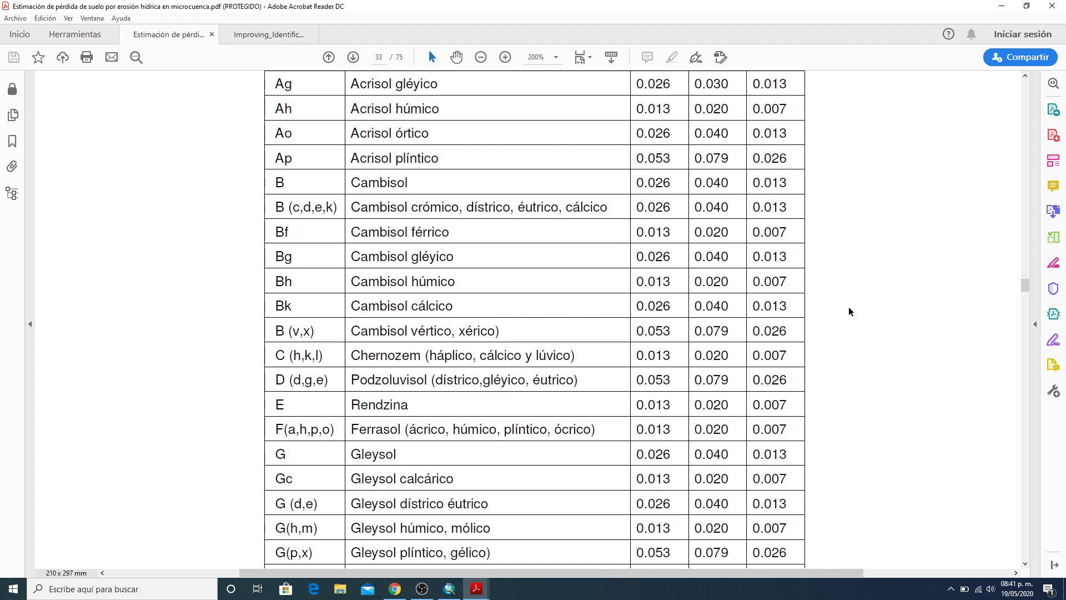
pyautogui.scroll(2, 660, 368)
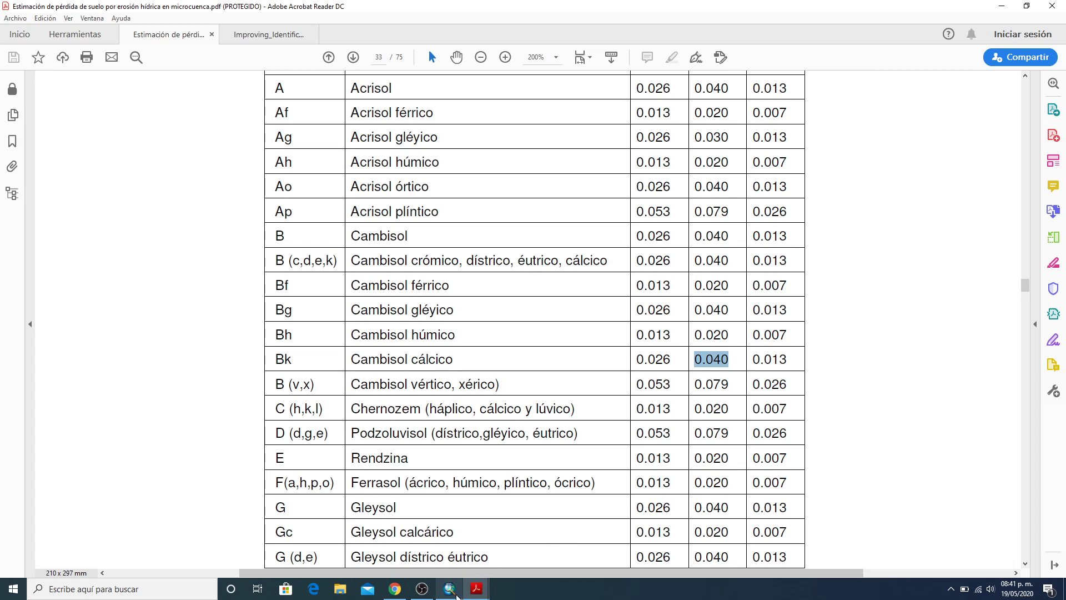
pyautogui.moveTo(457, 595)
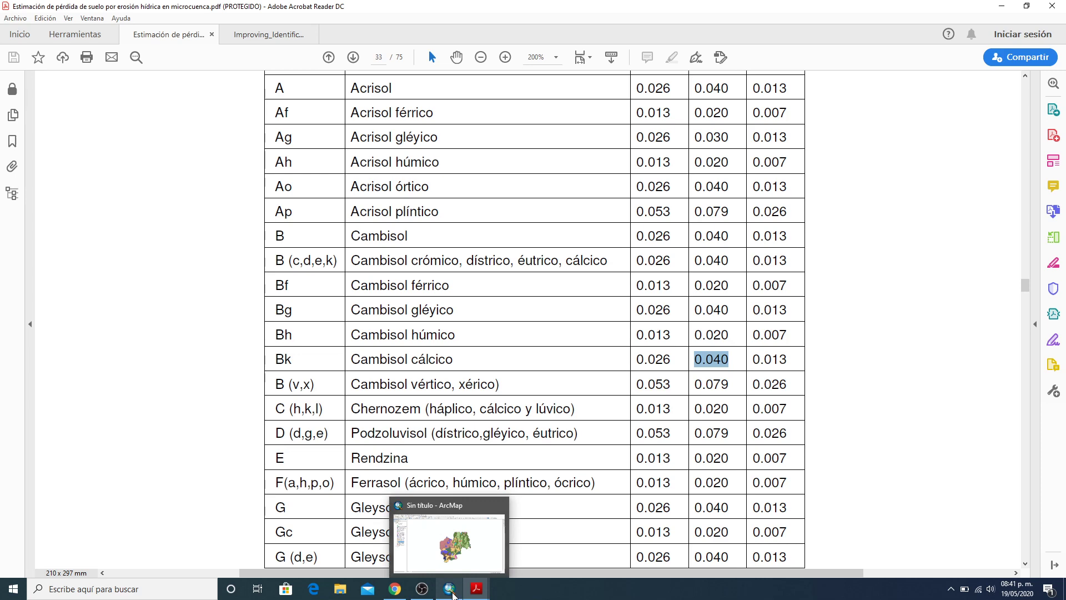
pyautogui.click(457, 596)
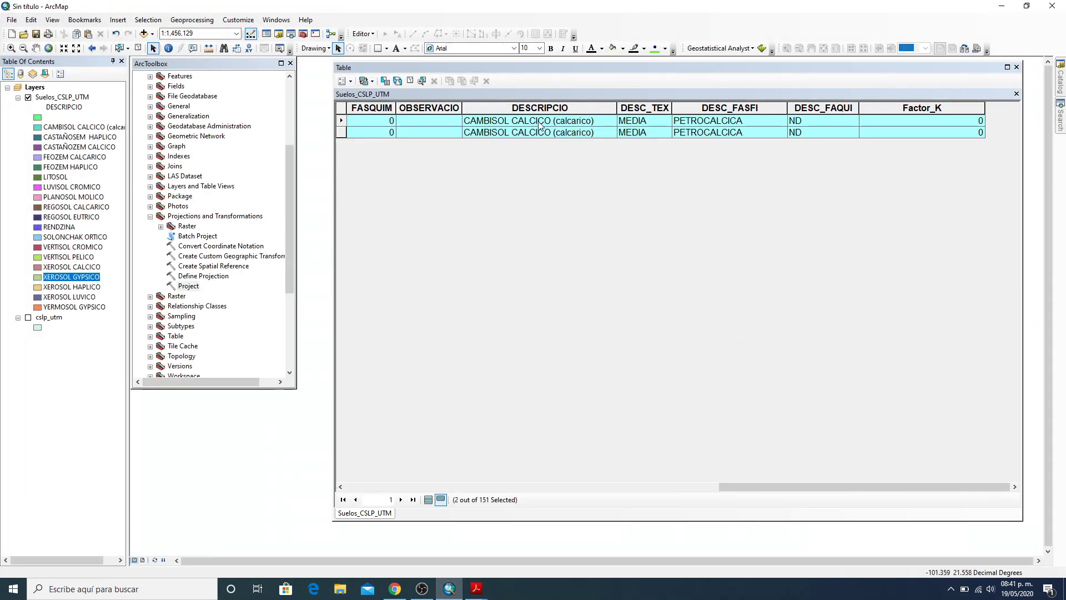
# Calculate the Factor_K field as 0.040 for the selected CAMBISOL CALCICO records, working outside an edit session
pyautogui.rightClick(927, 107)
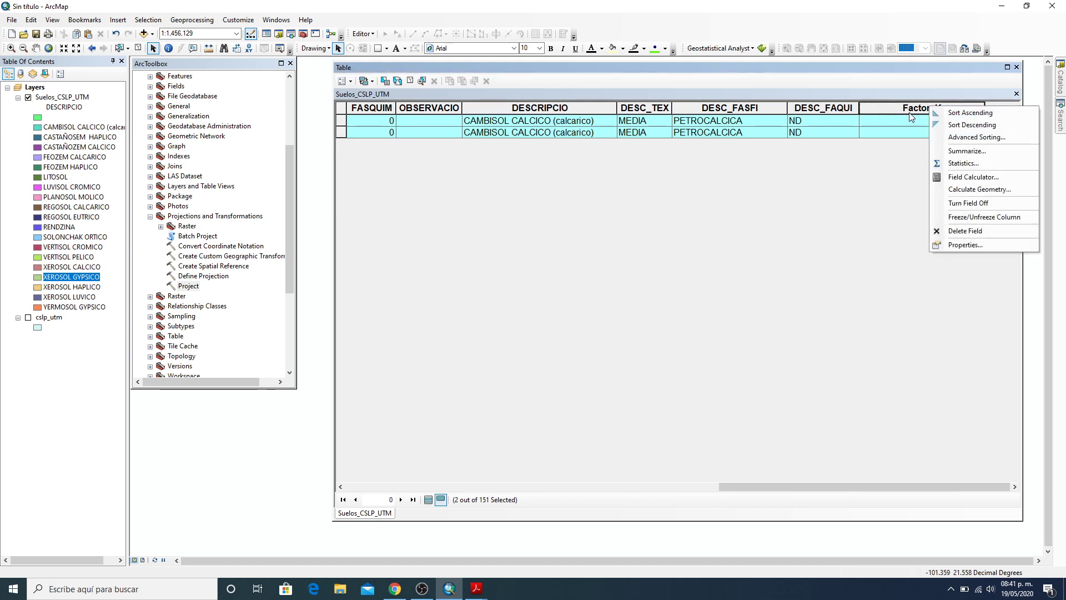
pyautogui.click(980, 177)
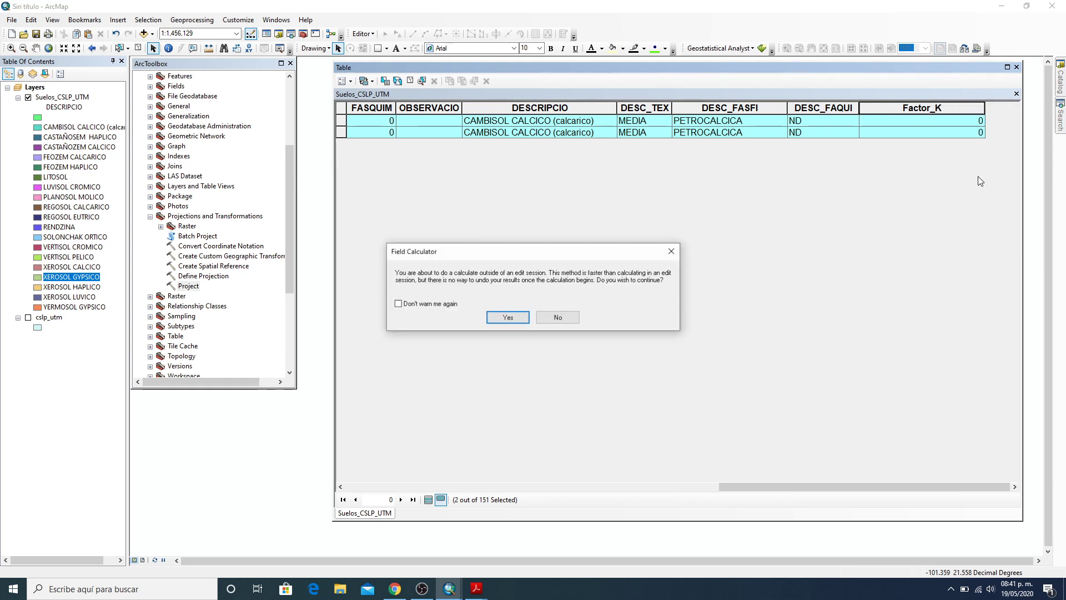
pyautogui.click(558, 316)
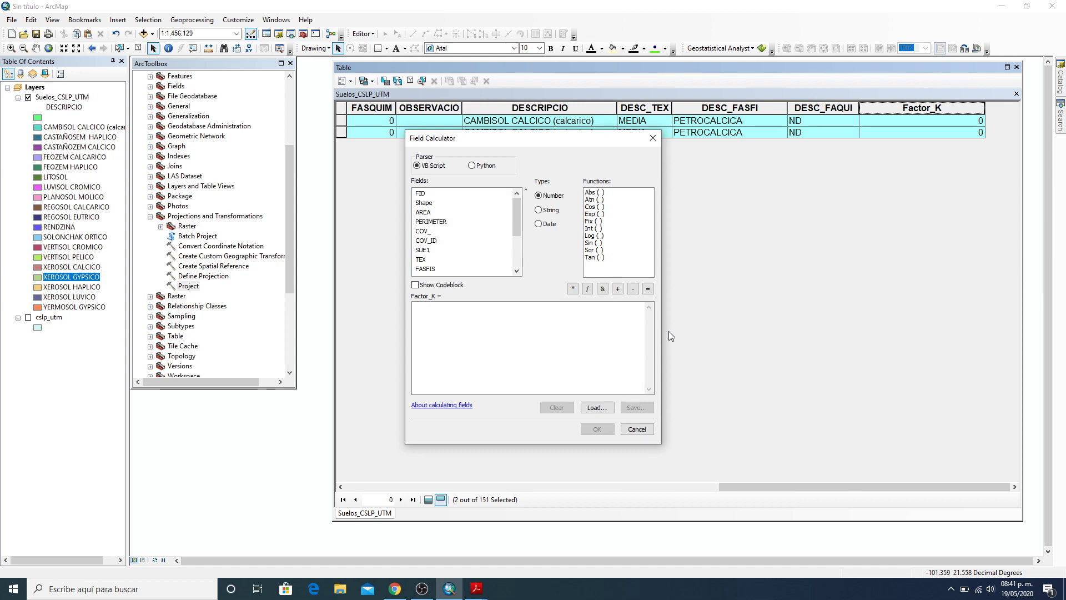
pyautogui.click(422, 314)
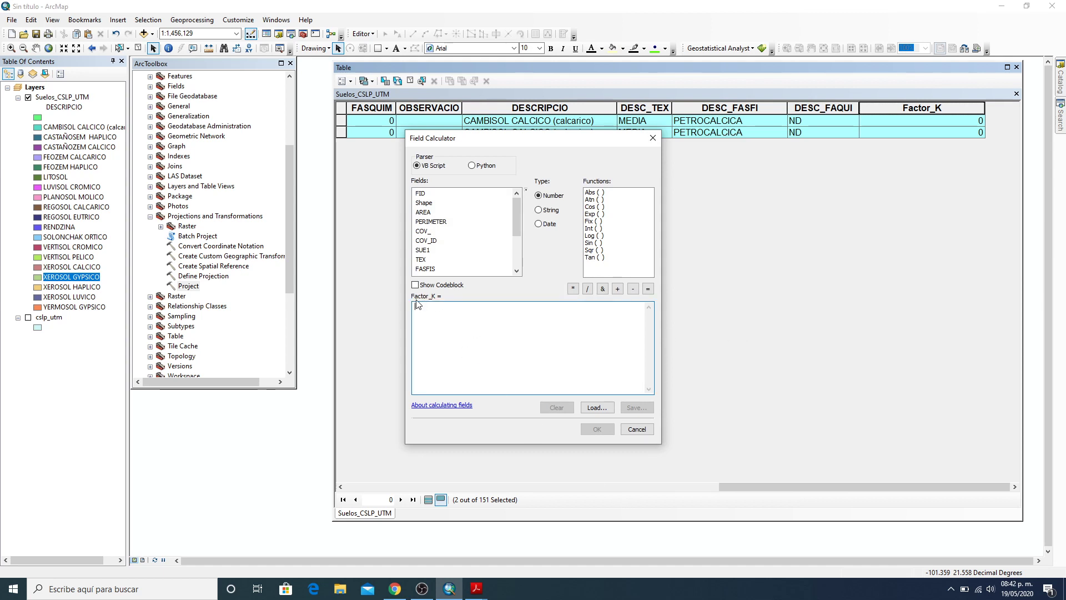
pyautogui.write('0.040')
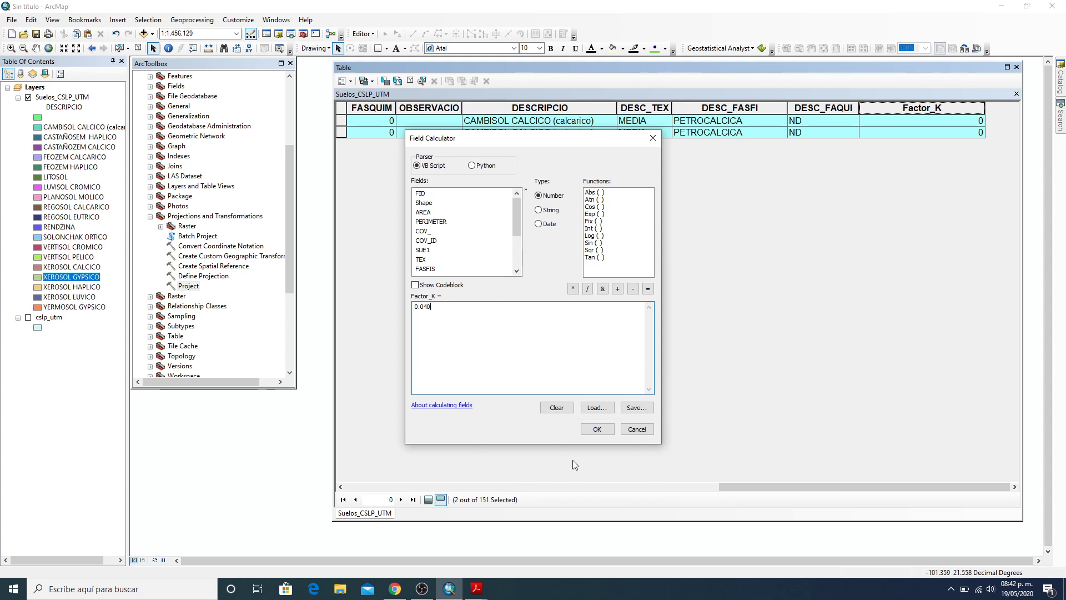
pyautogui.click(596, 430)
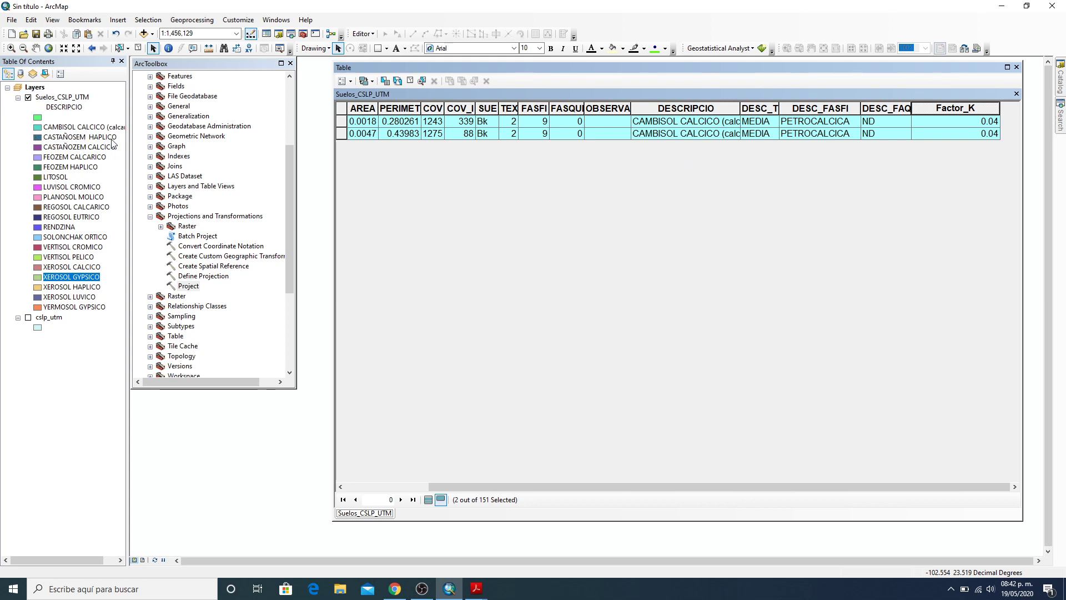
# Select the records by attributes where "DESCRIPCIO" LIKE 'CASTAÑOSEM HAPLICO', as a new selection
pyautogui.click(382, 82)
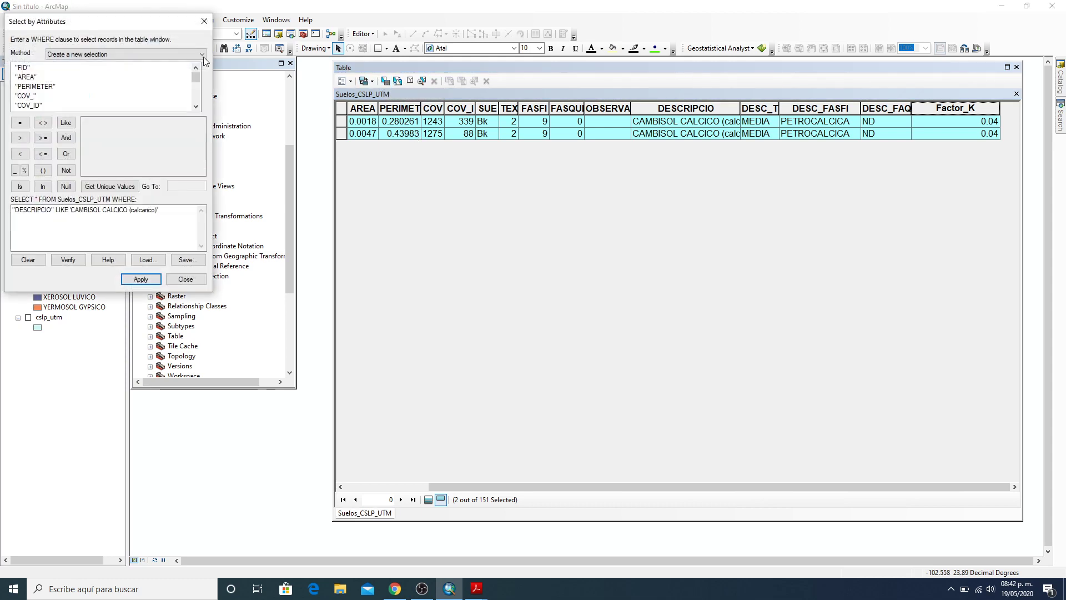
pyautogui.moveTo(147, 23); pyautogui.dragTo(605, 126)
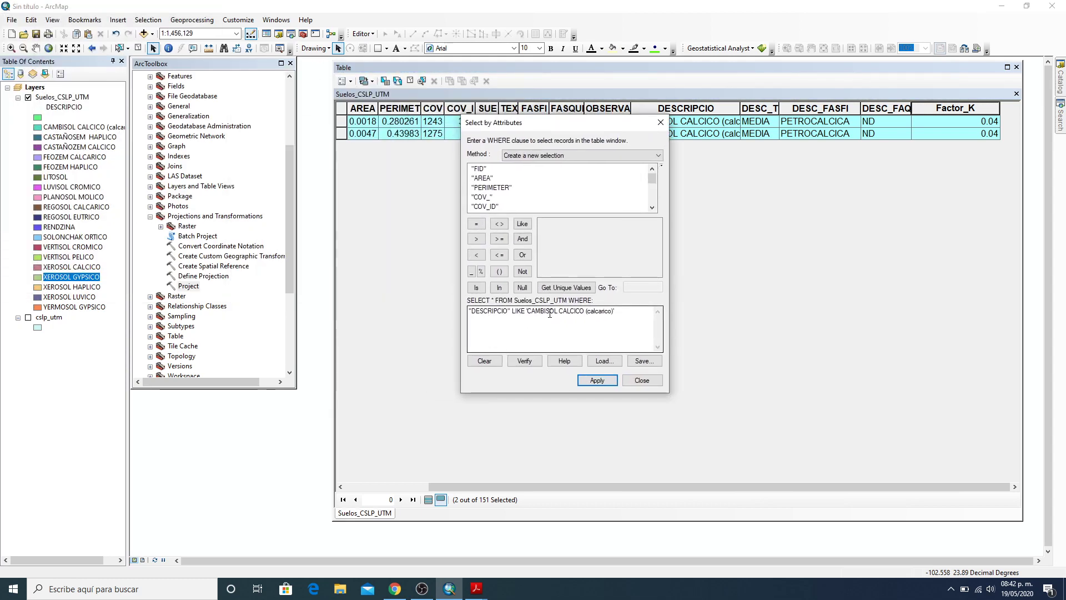
pyautogui.moveTo(622, 312); pyautogui.dragTo(526, 311)
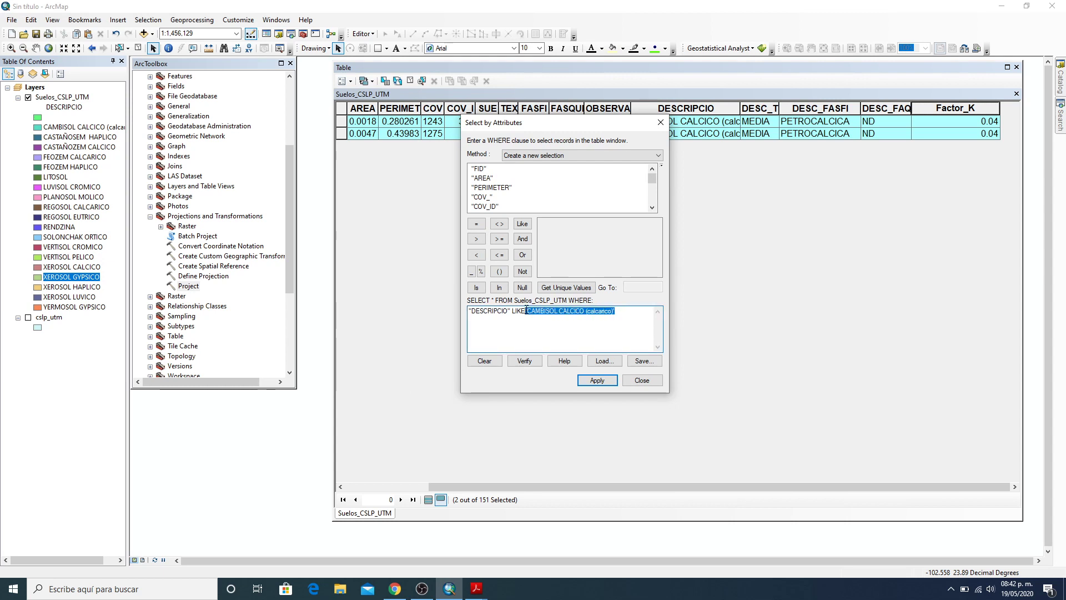
pyautogui.press('Delete')
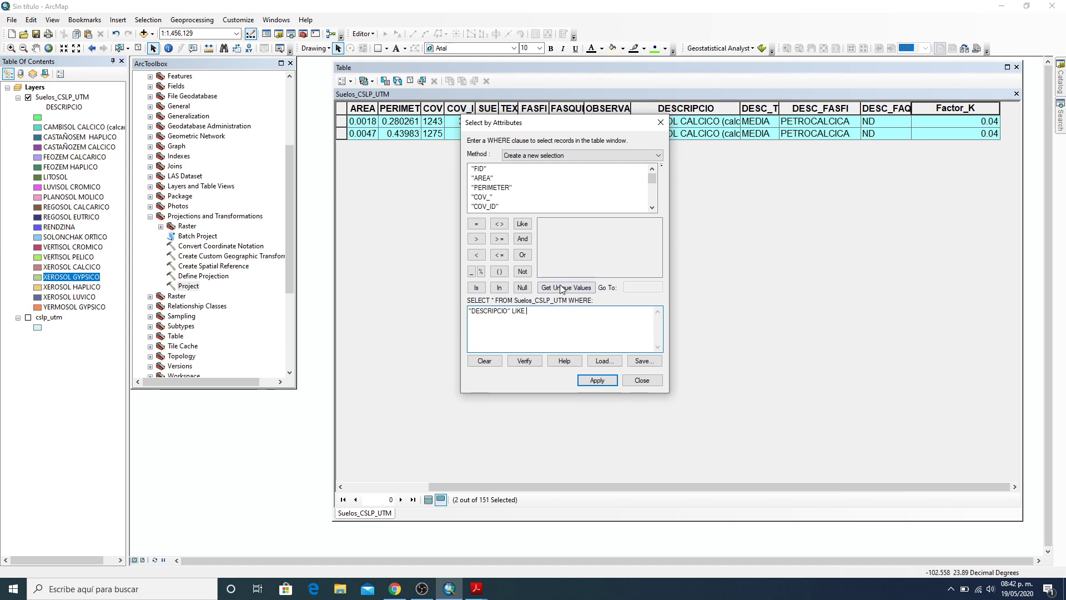
pyautogui.click(583, 288)
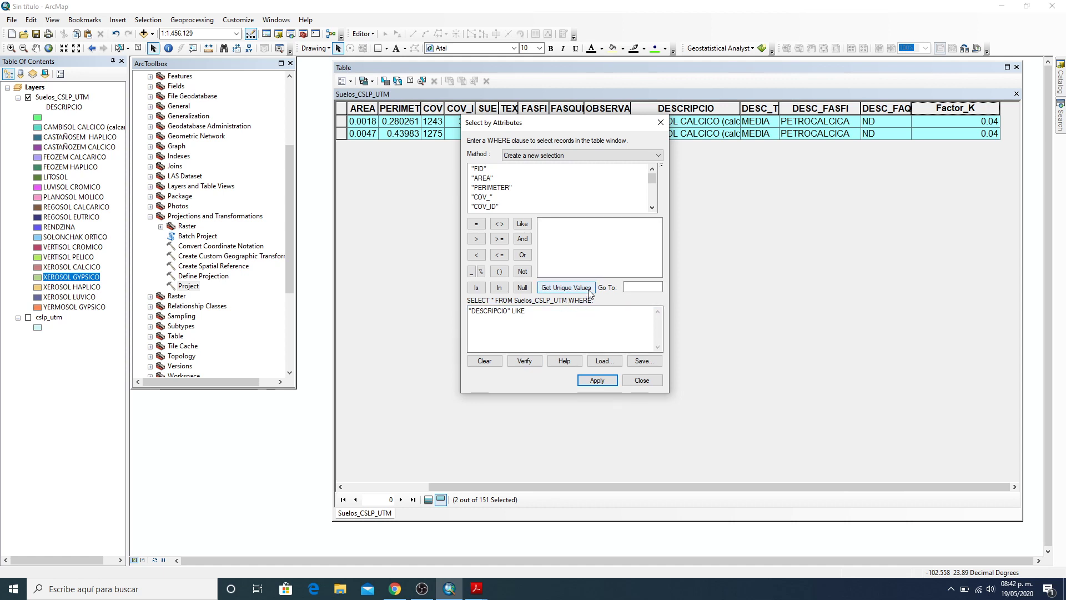
pyautogui.scroll(-2, 488, 205)
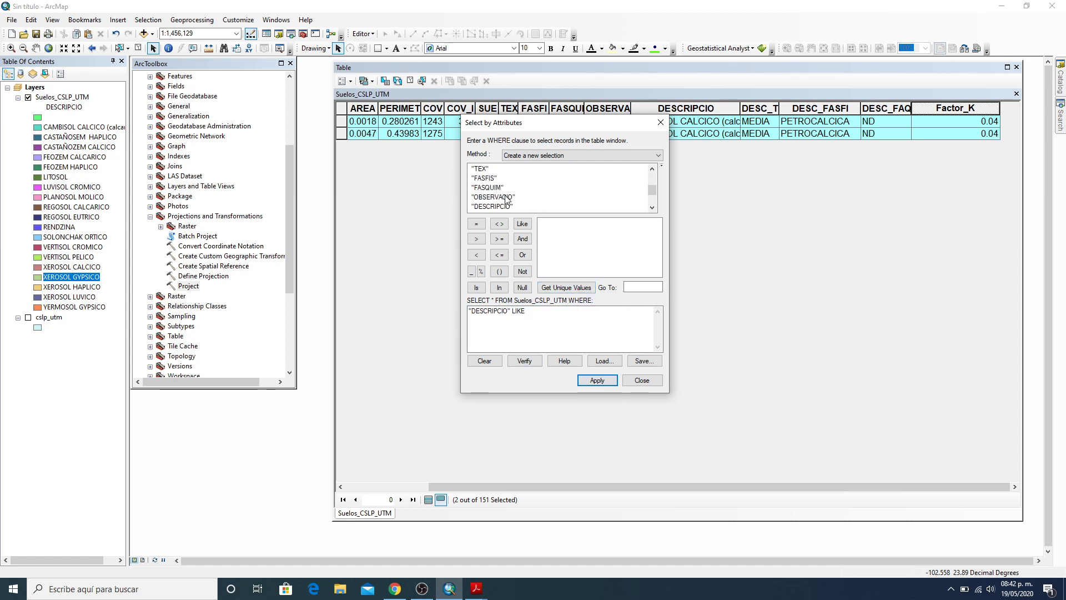
pyautogui.click(488, 207)
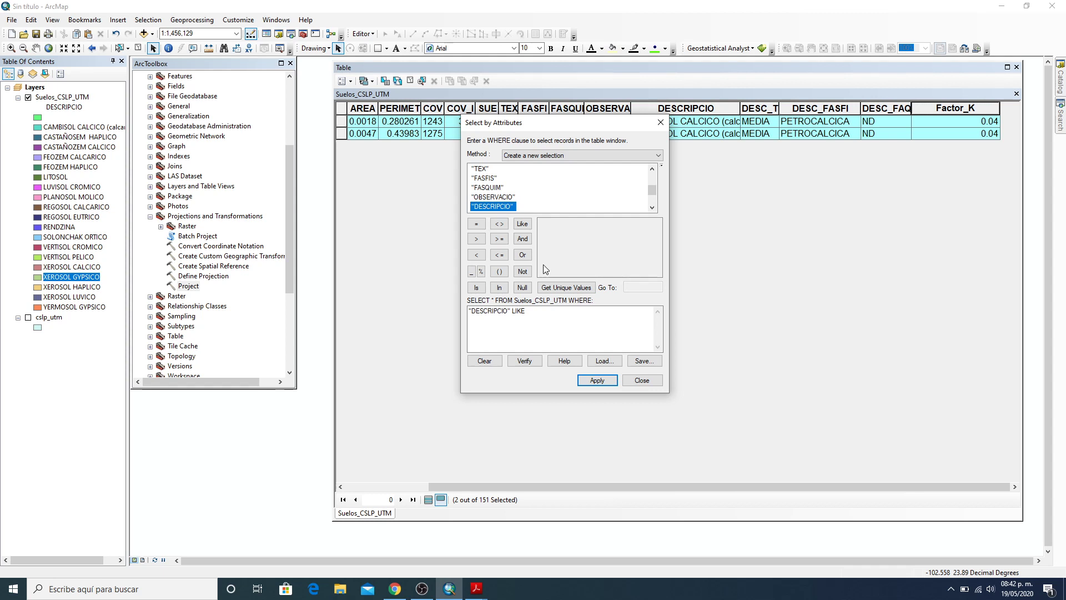
pyautogui.click(583, 287)
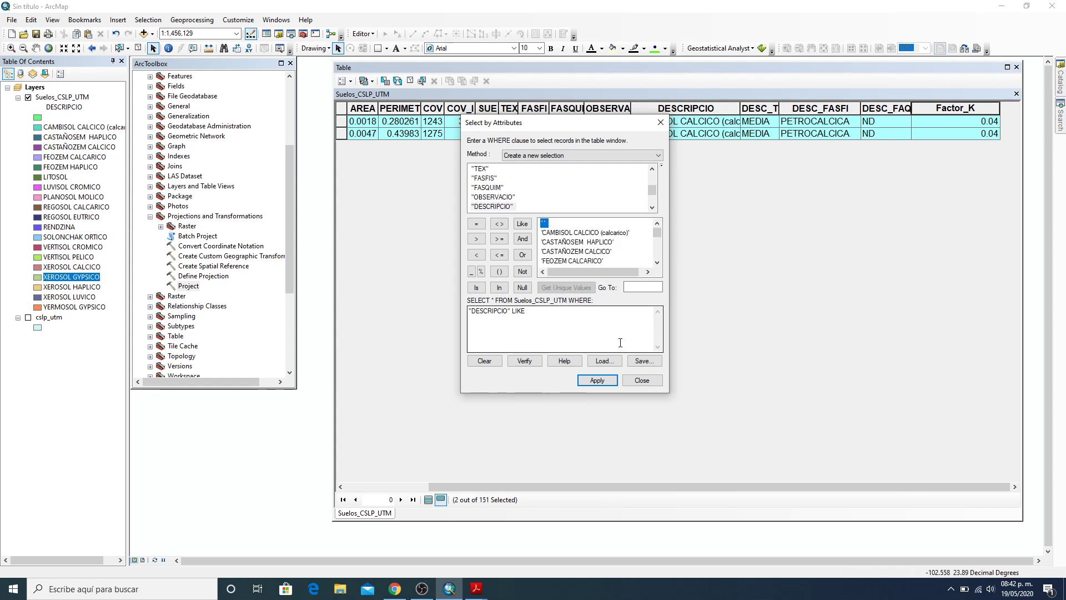
pyautogui.doubleClick(586, 242)
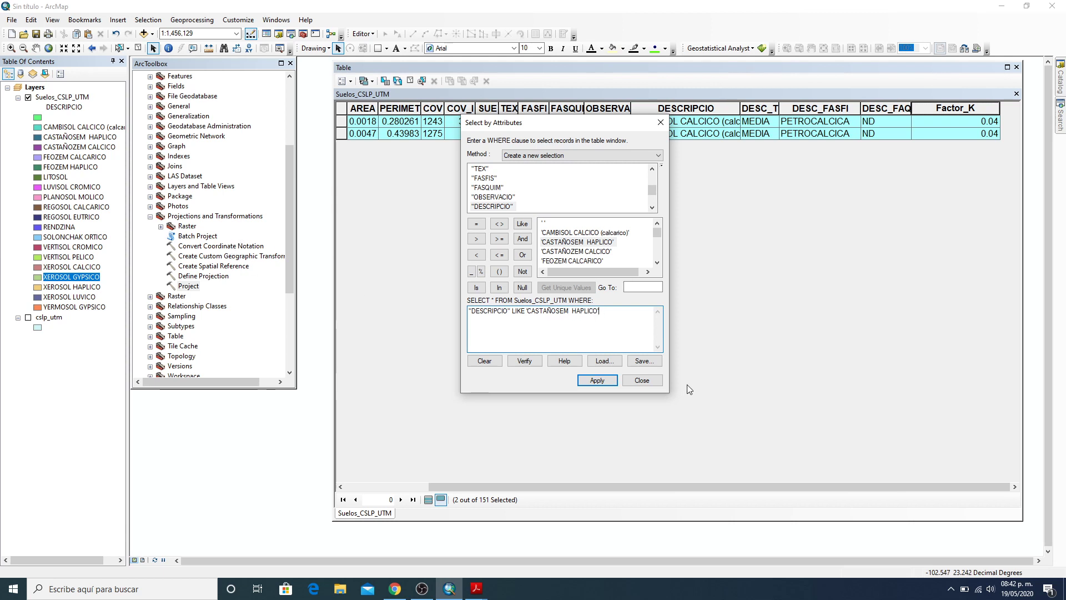
pyautogui.click(598, 386)
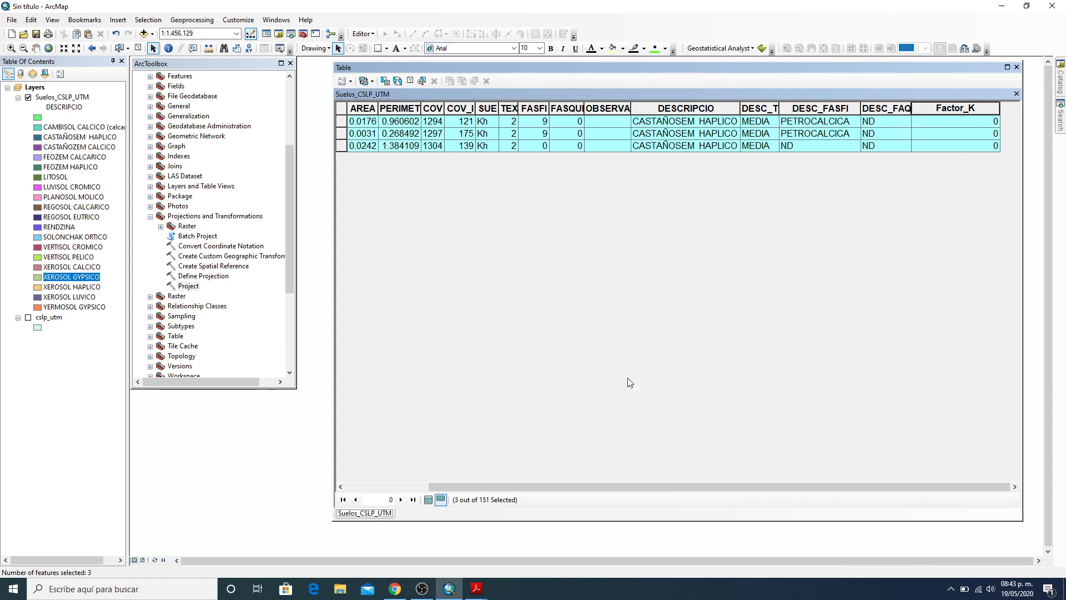
# Switch to the soil-loss PDF in Acrobat Reader and find the Kastañosem entry in the soil texture table
pyautogui.moveTo(475, 589)
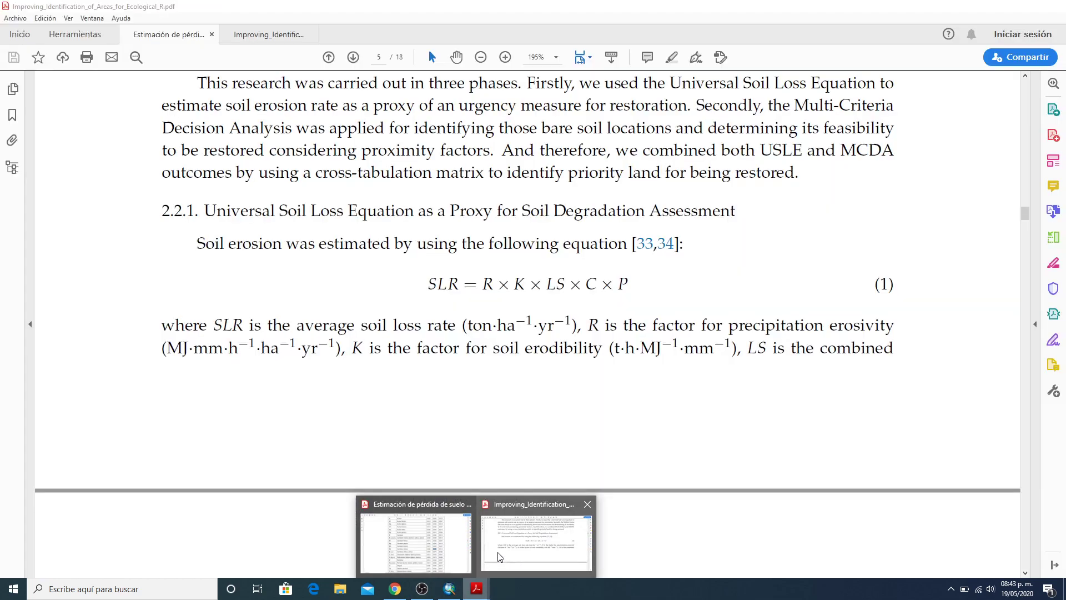
pyautogui.moveTo(435, 509)
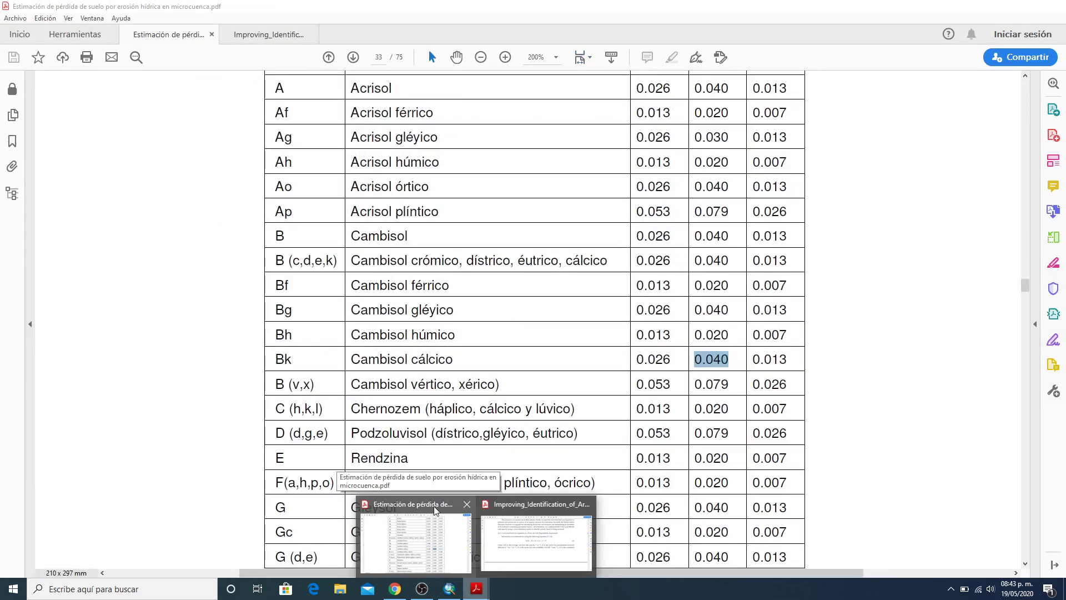
pyautogui.click(423, 506)
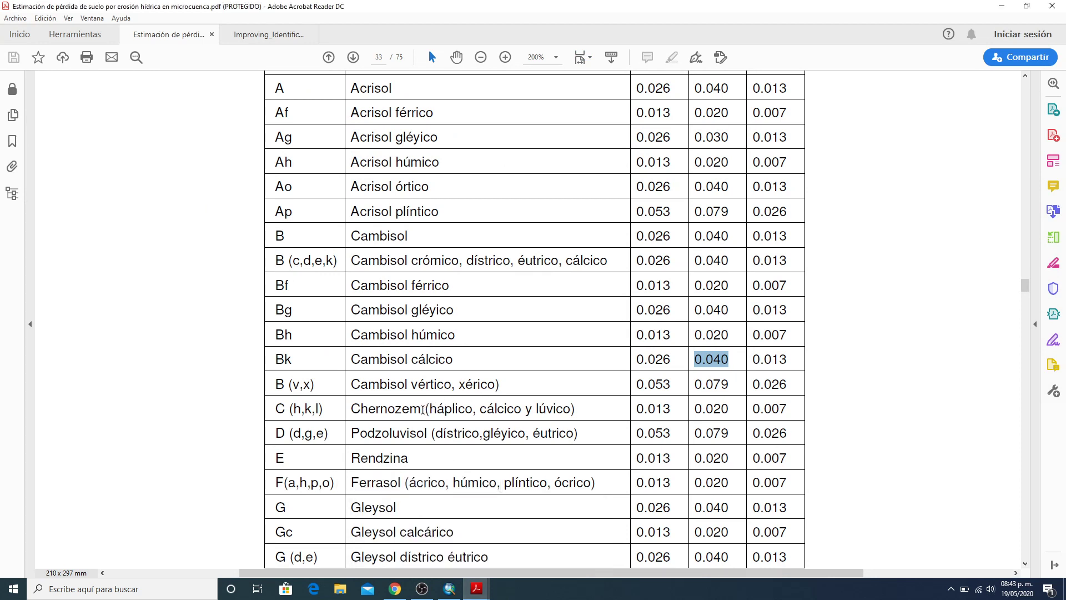
pyautogui.scroll(1, 423, 410)
pyautogui.scroll(-3, 422, 410)
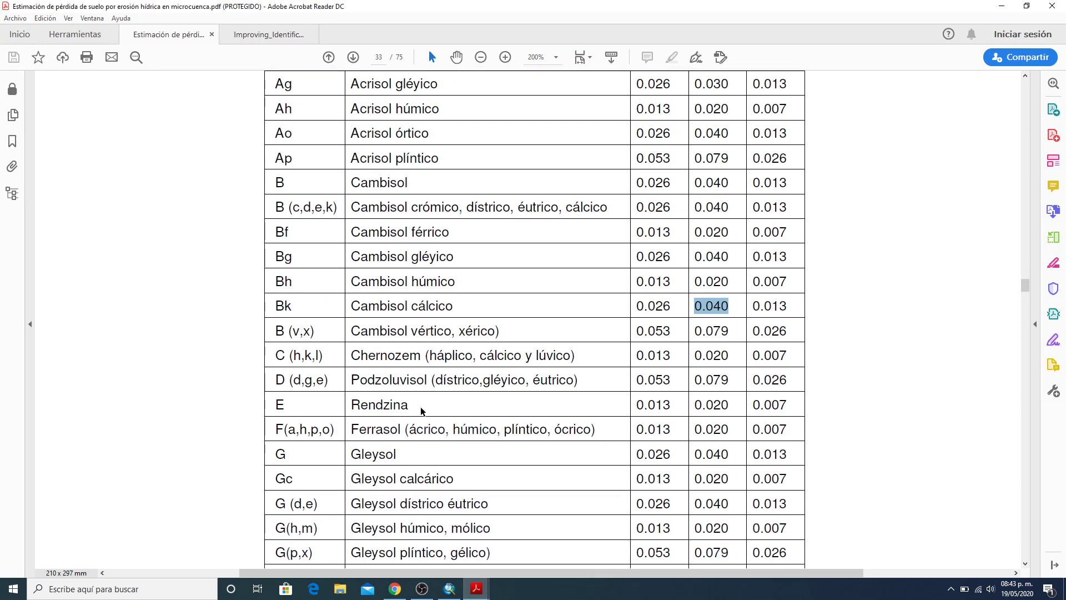
pyautogui.scroll(-2, 476, 411)
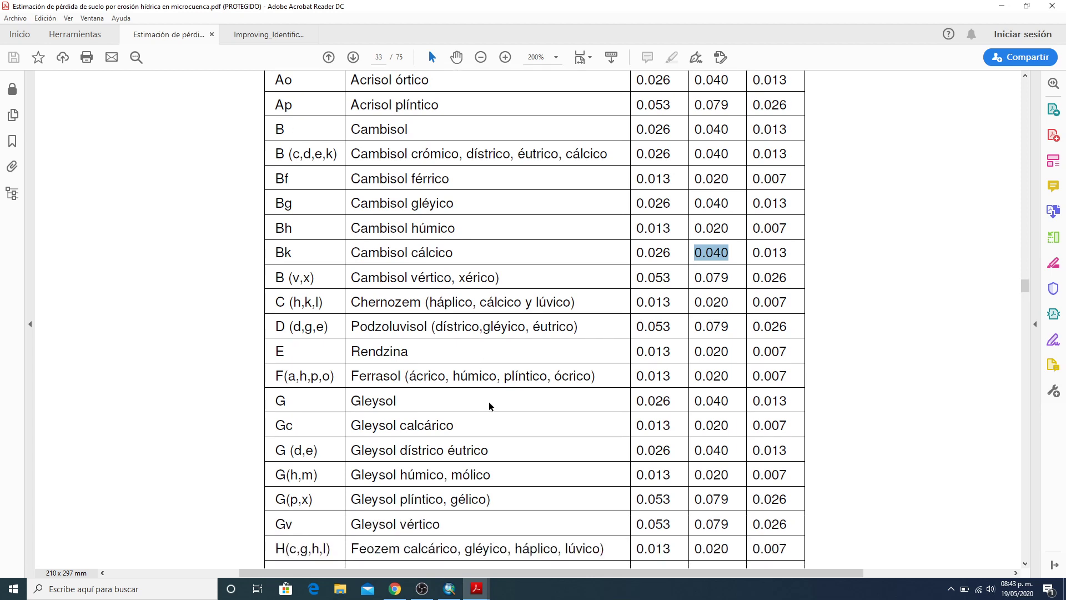
pyautogui.scroll(-6, 490, 406)
pyautogui.scroll(-10, 490, 406)
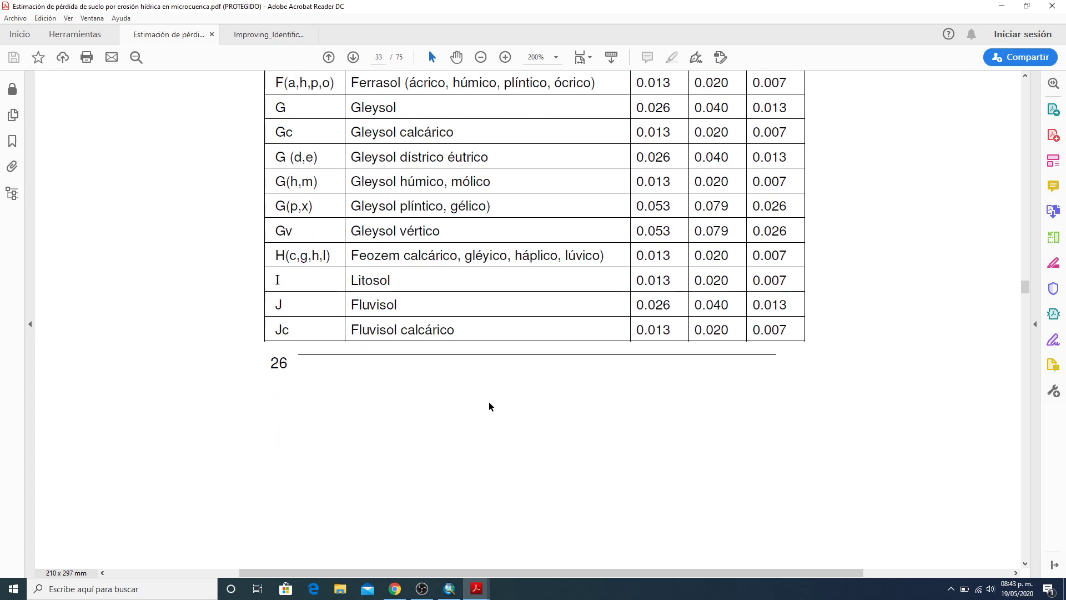
pyautogui.scroll(-10, 489, 406)
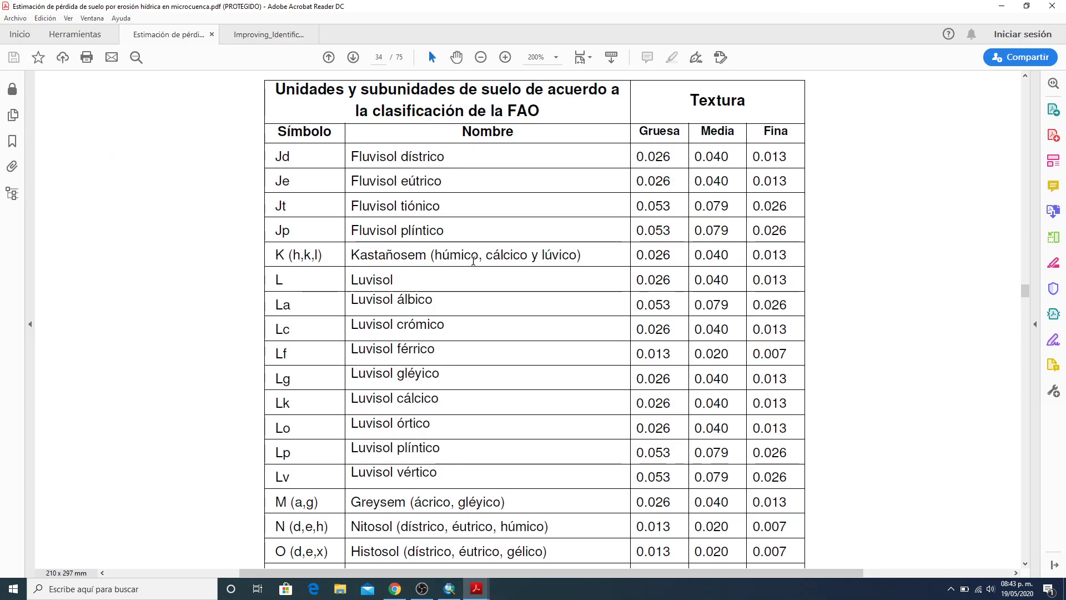
# Check the remaining soil units of the table, through the Solonchak rows, for a separate háplico Kastañosem entry
pyautogui.scroll(-3, 833, 241)
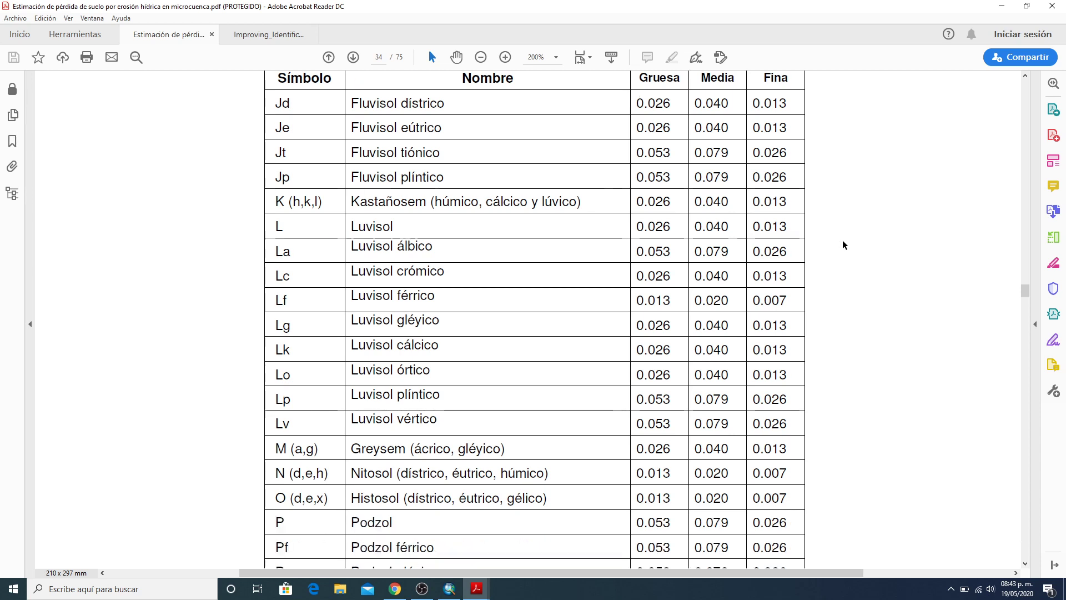
pyautogui.scroll(-6, 842, 242)
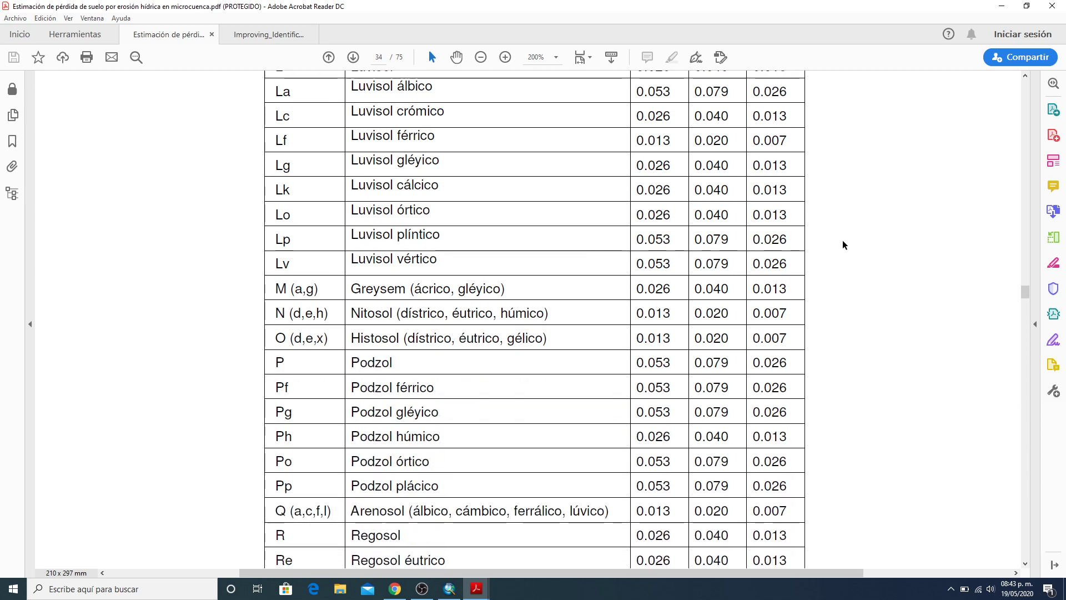
pyautogui.scroll(-1, 843, 245)
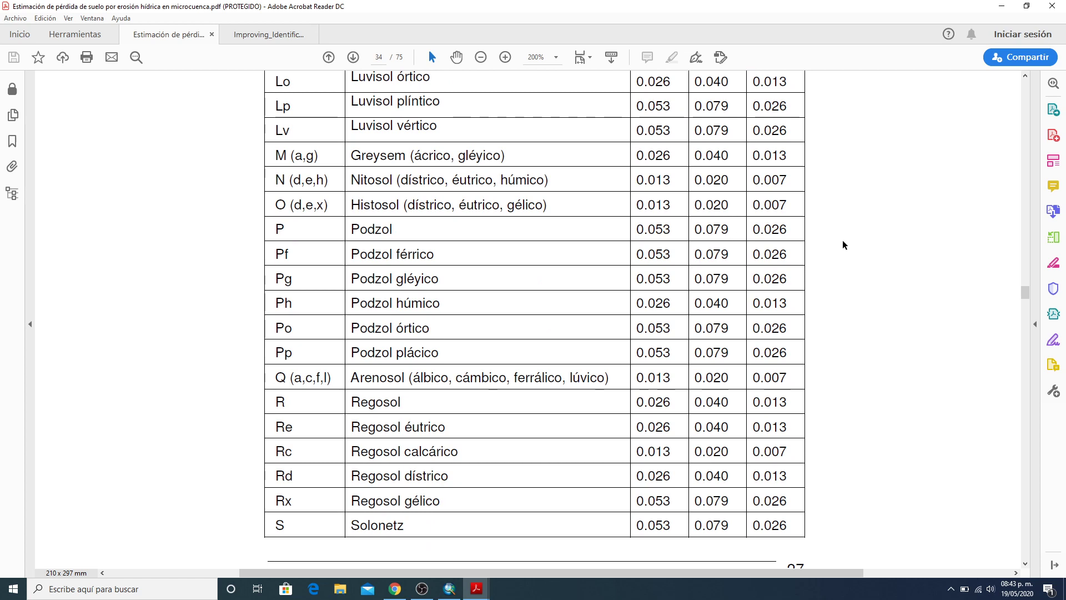
pyautogui.scroll(-1, 842, 244)
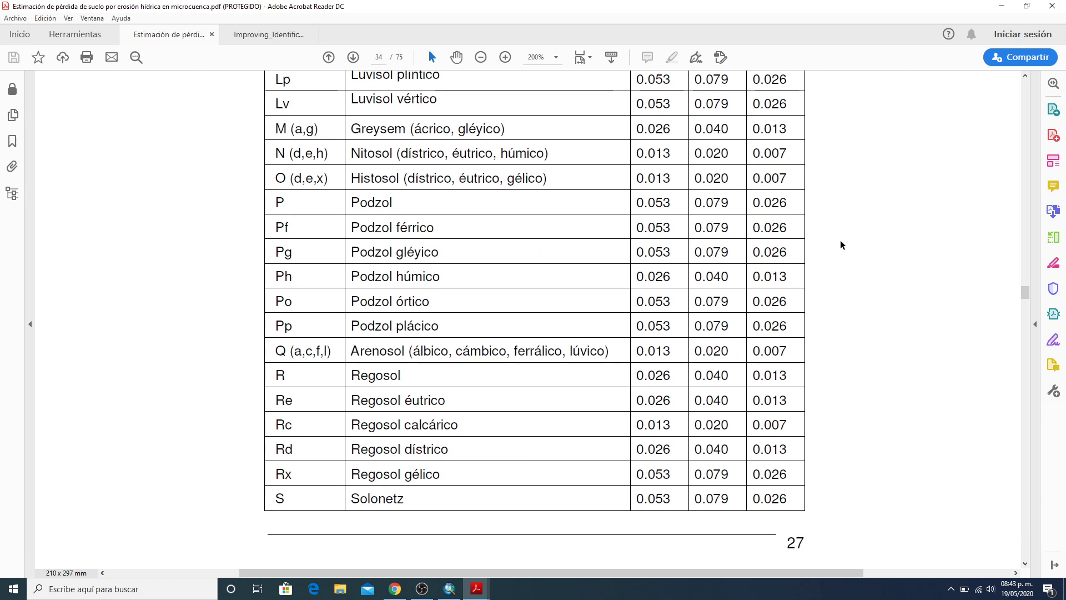
pyautogui.scroll(-2, 842, 245)
pyautogui.scroll(-2, 841, 245)
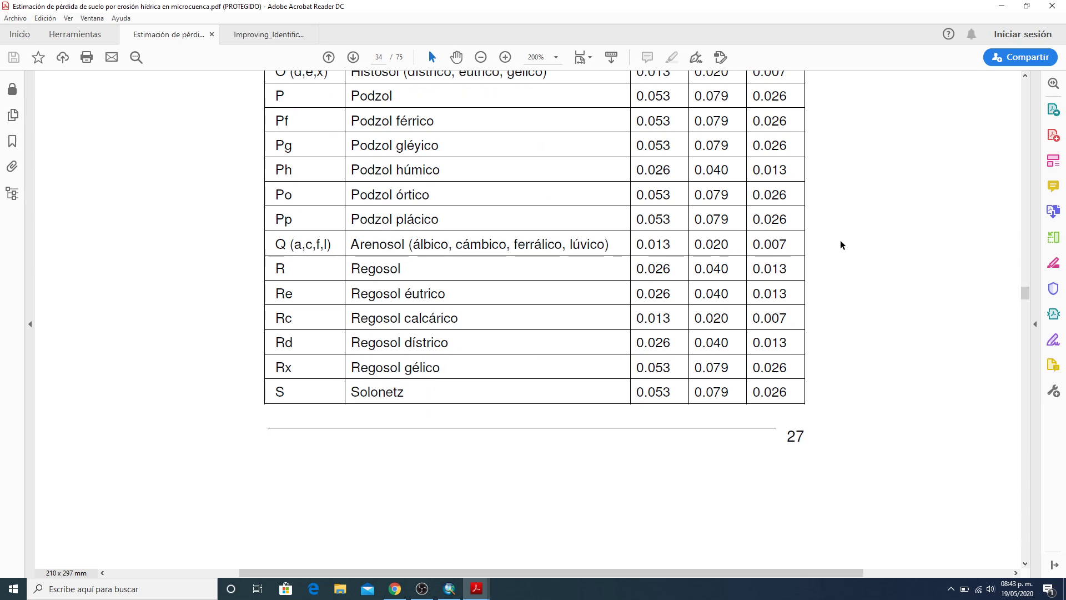
pyautogui.scroll(-15, 841, 245)
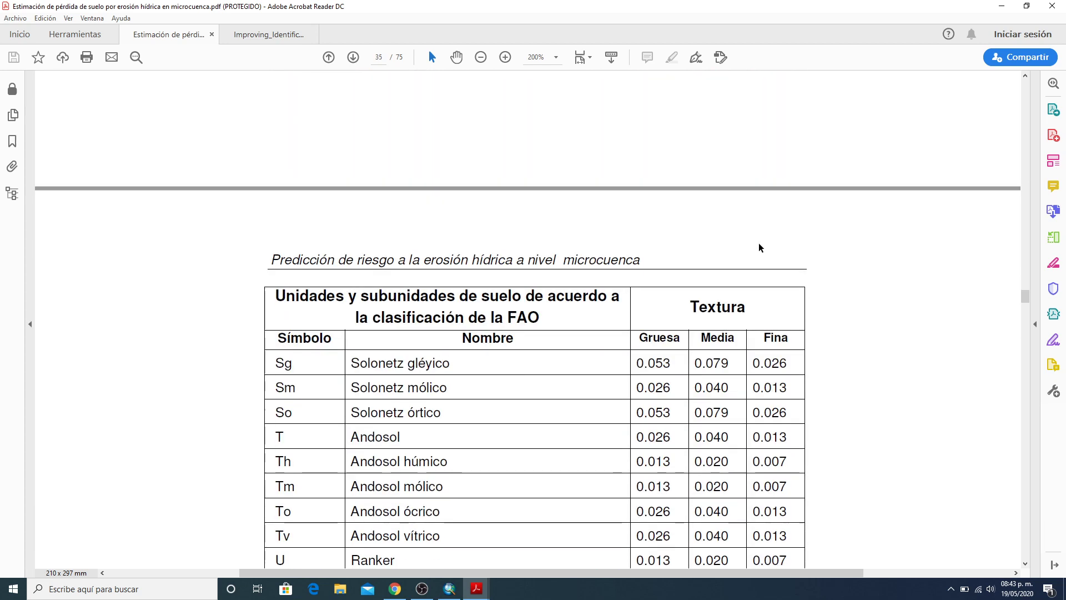
pyautogui.scroll(-4, 611, 288)
pyautogui.scroll(-3, 450, 391)
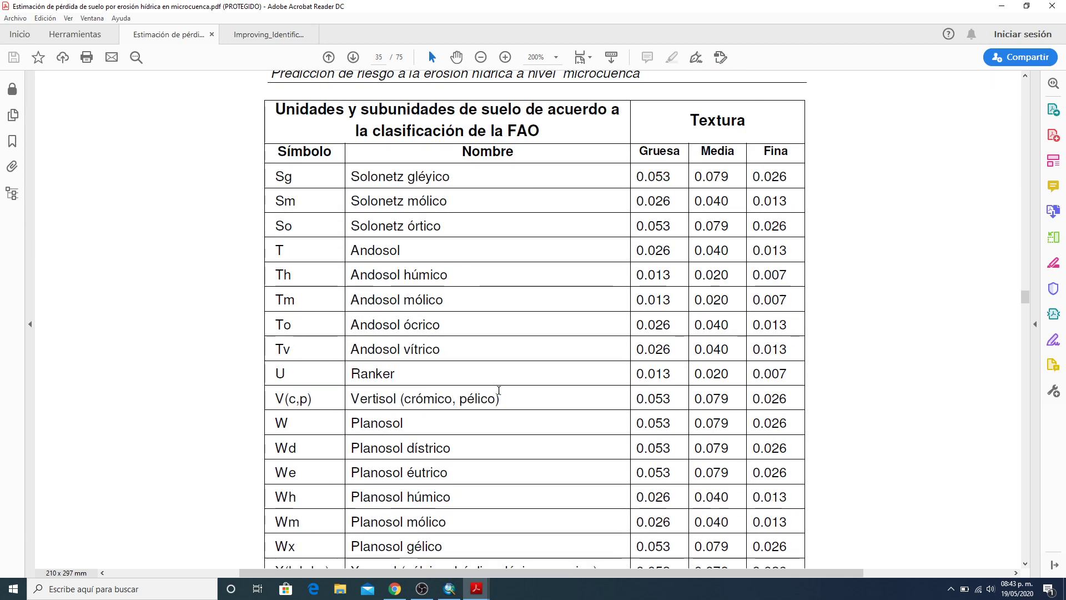
pyautogui.scroll(-11, 511, 392)
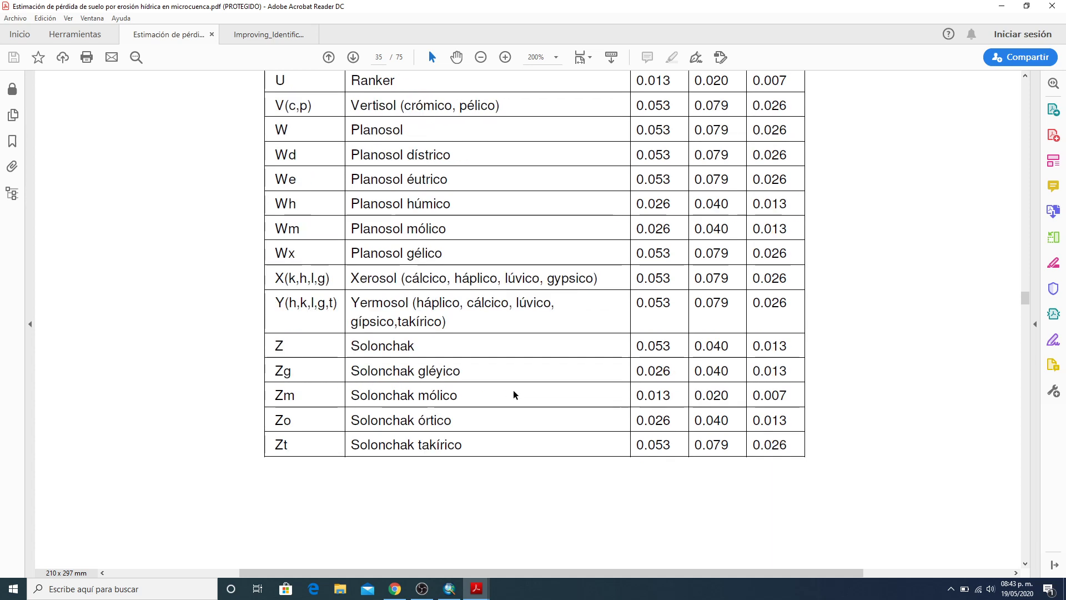
pyautogui.scroll(-20, 514, 395)
pyautogui.scroll(5, 508, 382)
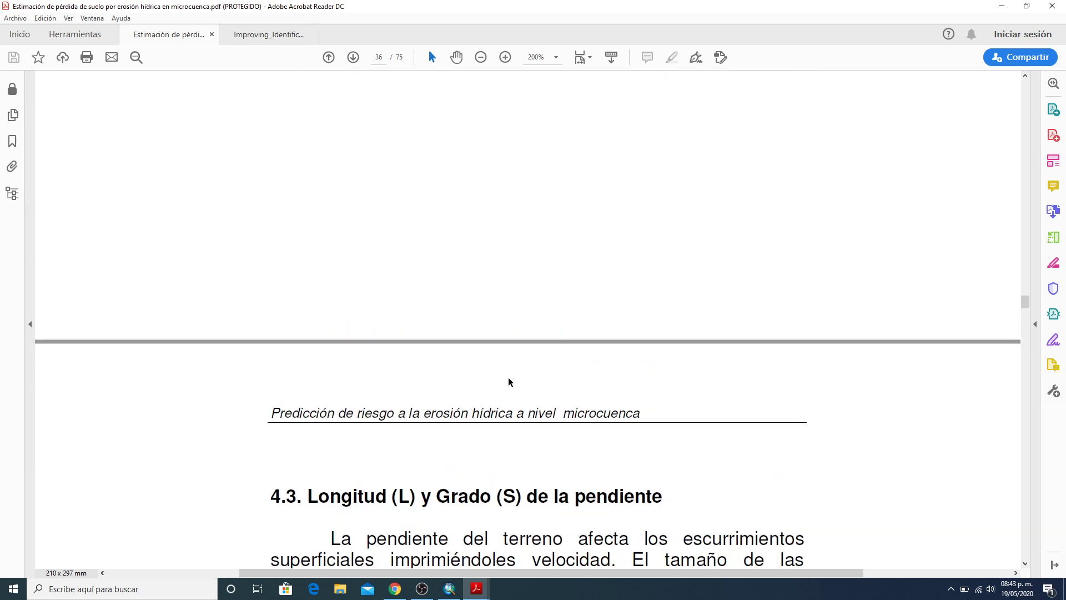
pyautogui.scroll(20, 508, 382)
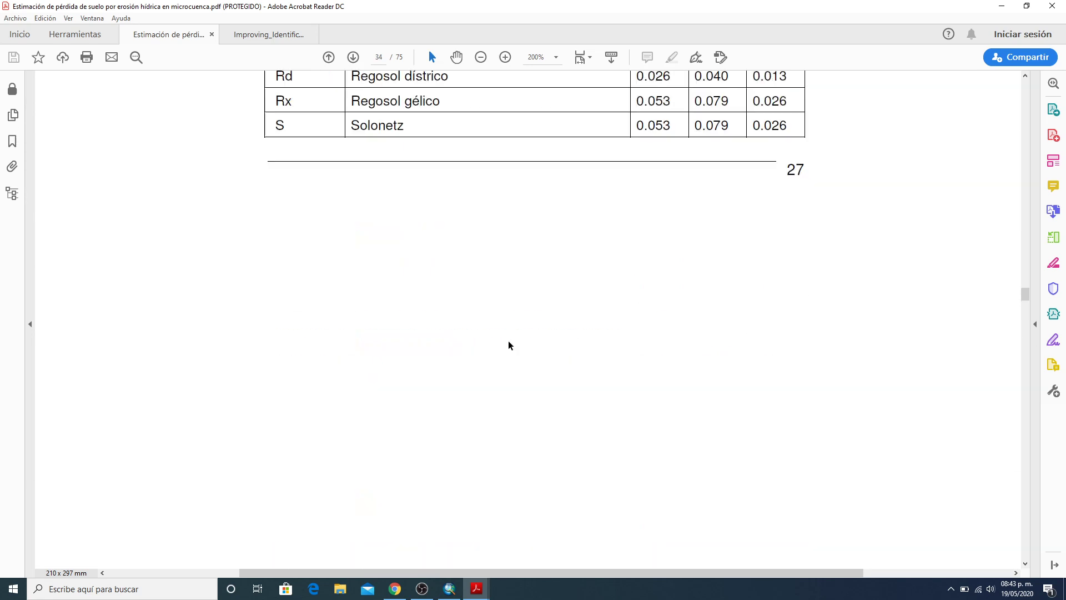
pyautogui.scroll(20, 509, 345)
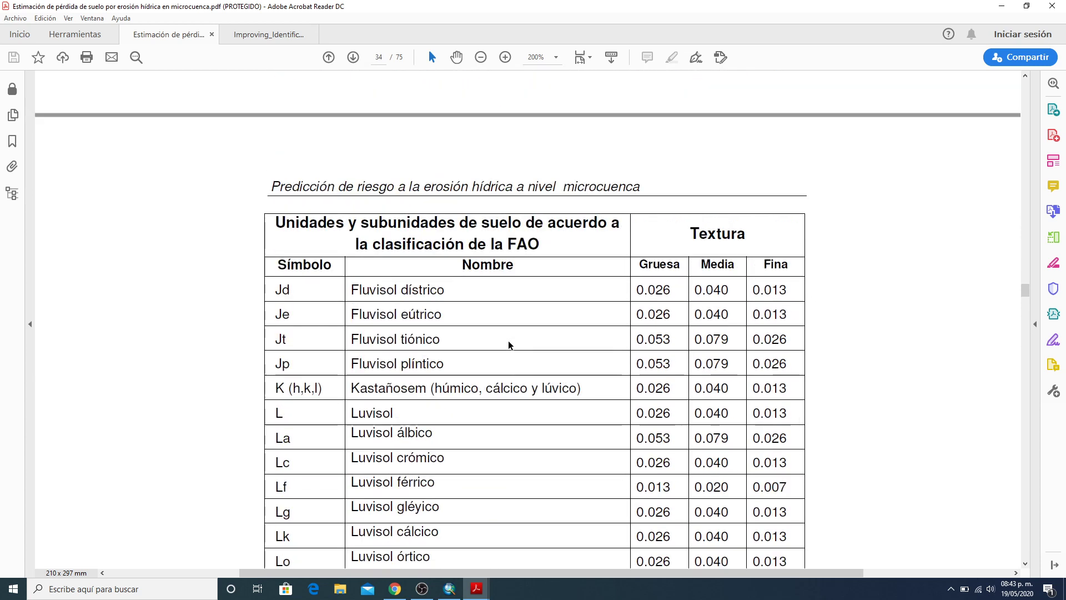
# Look up the medium-texture K value in the Kastañosem (húmico, cálcico y lúvico) row and return to ArcMap
pyautogui.scroll(-3, 509, 345)
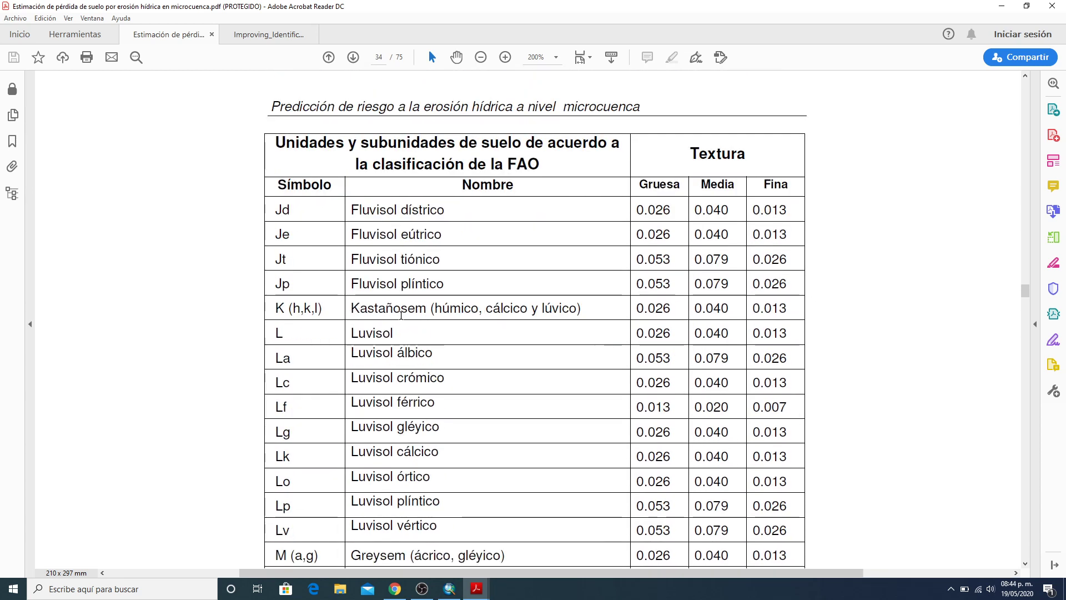
pyautogui.moveTo(350, 306); pyautogui.dragTo(597, 310)
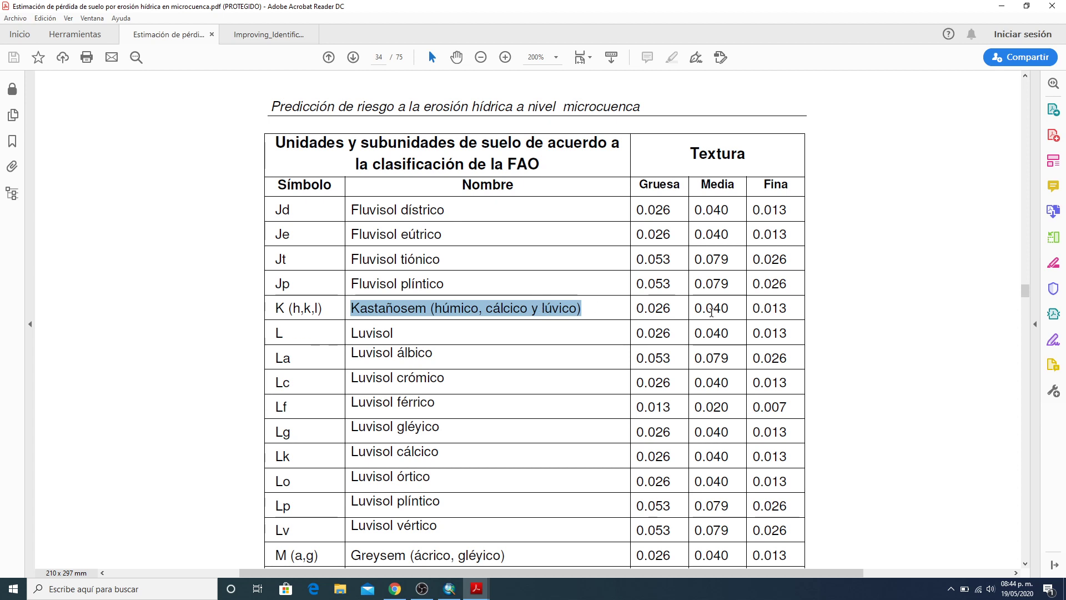
pyautogui.moveTo(693, 309); pyautogui.dragTo(740, 309)
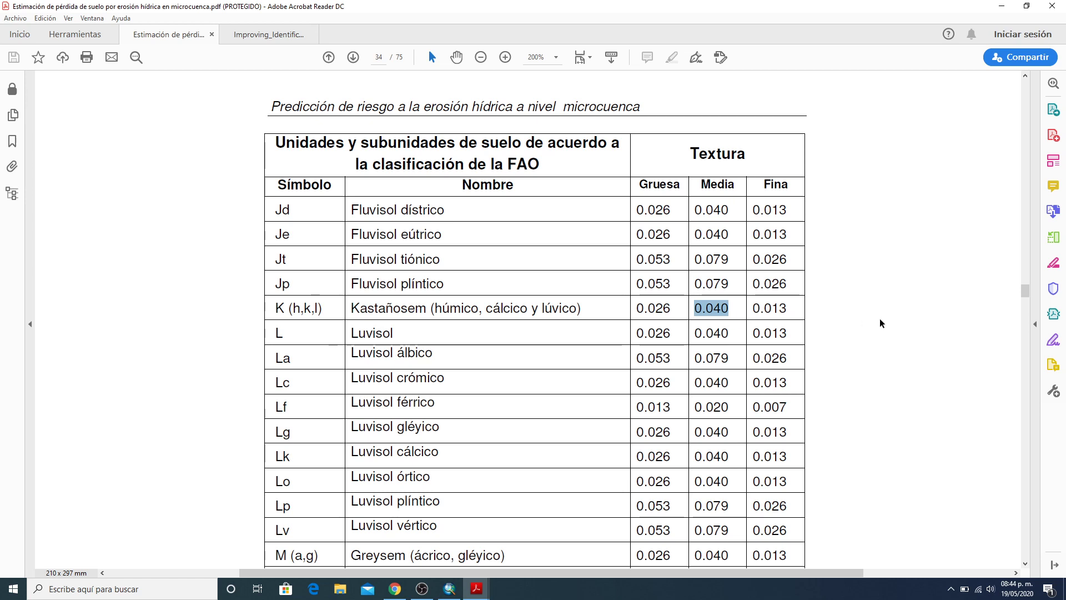
pyautogui.click(1002, 7)
pyautogui.click(455, 593)
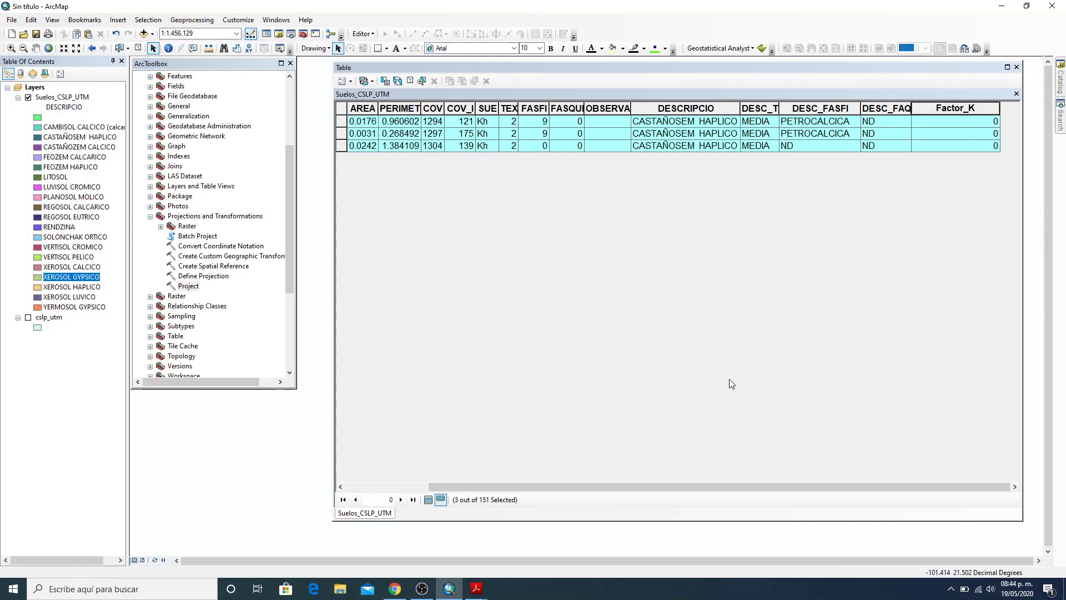
# Calculate the Factor_K field as 0.040 for the selected CASTAÑOSEM HAPLICO records, working outside an edit session
pyautogui.click(953, 108)
pyautogui.rightClick(953, 109)
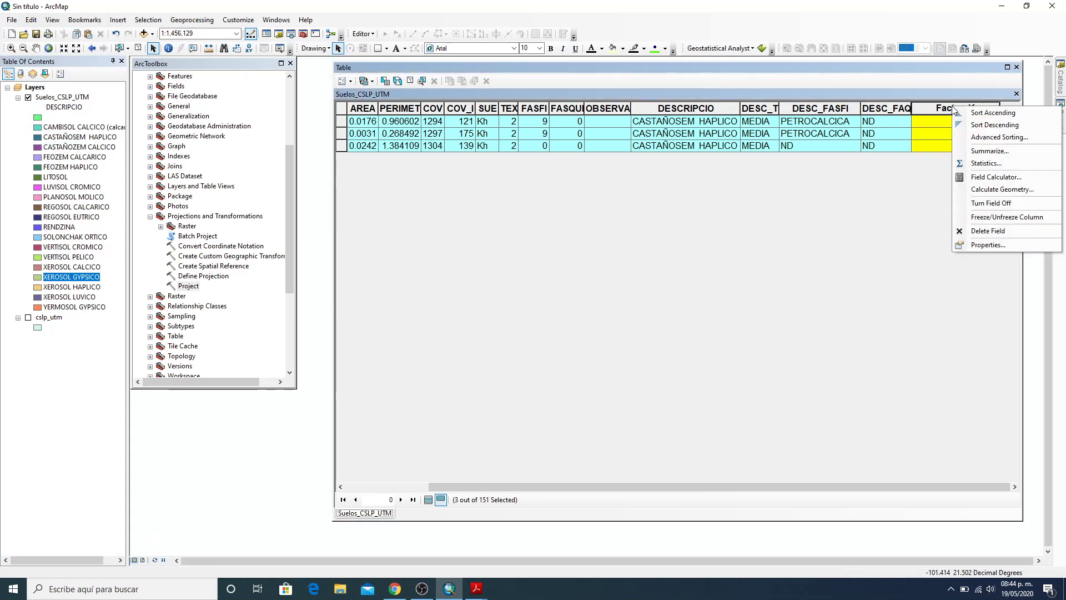
pyautogui.click(1004, 176)
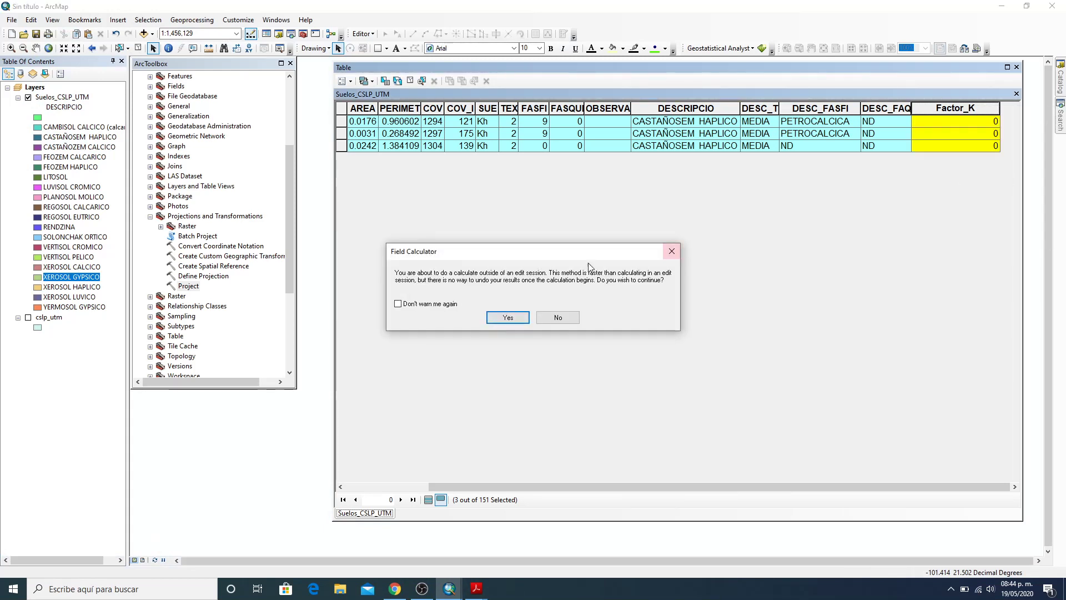
pyautogui.click(499, 319)
pyautogui.write('0.040')
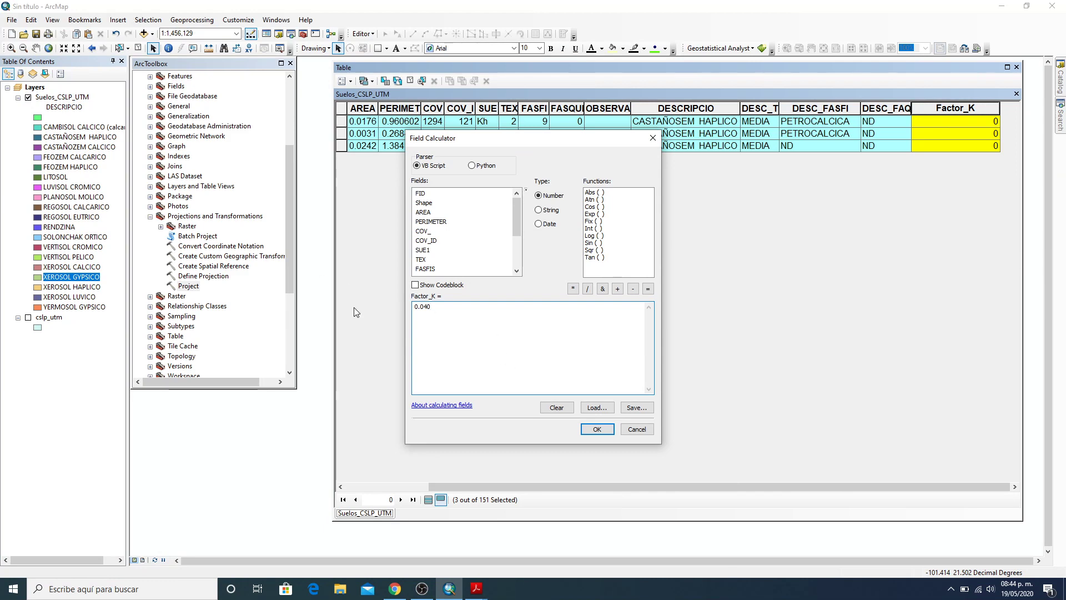
pyautogui.click(608, 430)
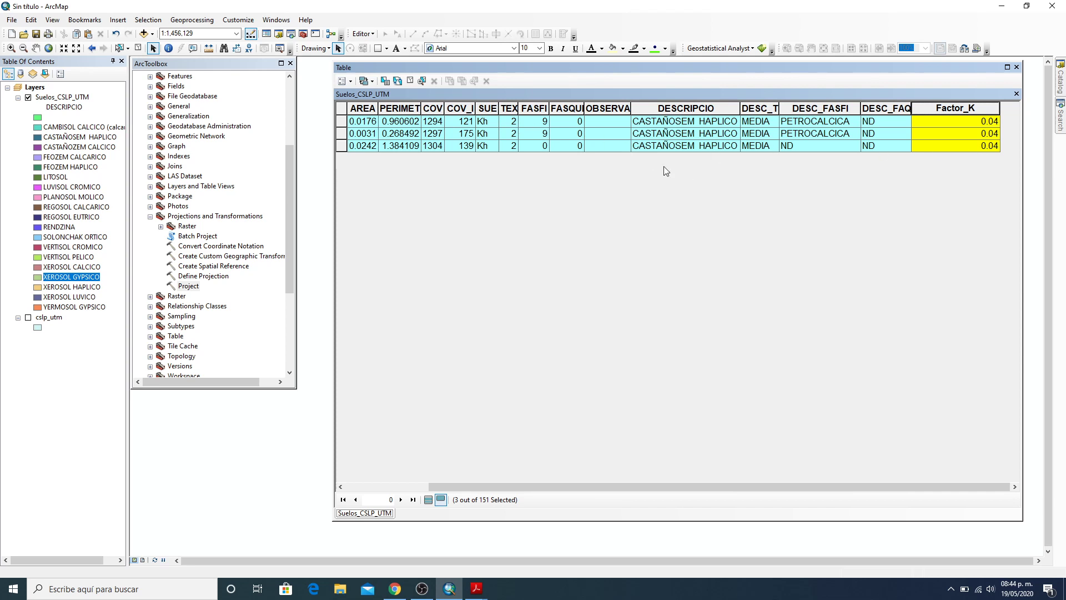
# Select the records by attributes where "DESCRIPCIO" LIKE 'CASTAÑOZEM CALCICO', as a new selection
pyautogui.click(385, 81)
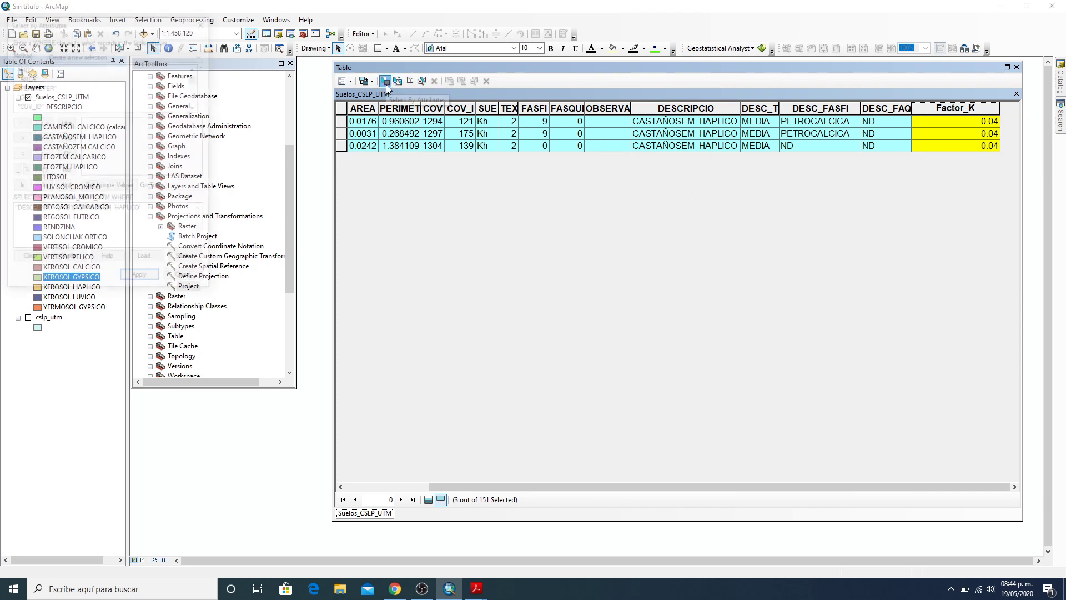
pyautogui.moveTo(110, 23); pyautogui.dragTo(592, 130)
pyautogui.moveTo(622, 310); pyautogui.dragTo(553, 310)
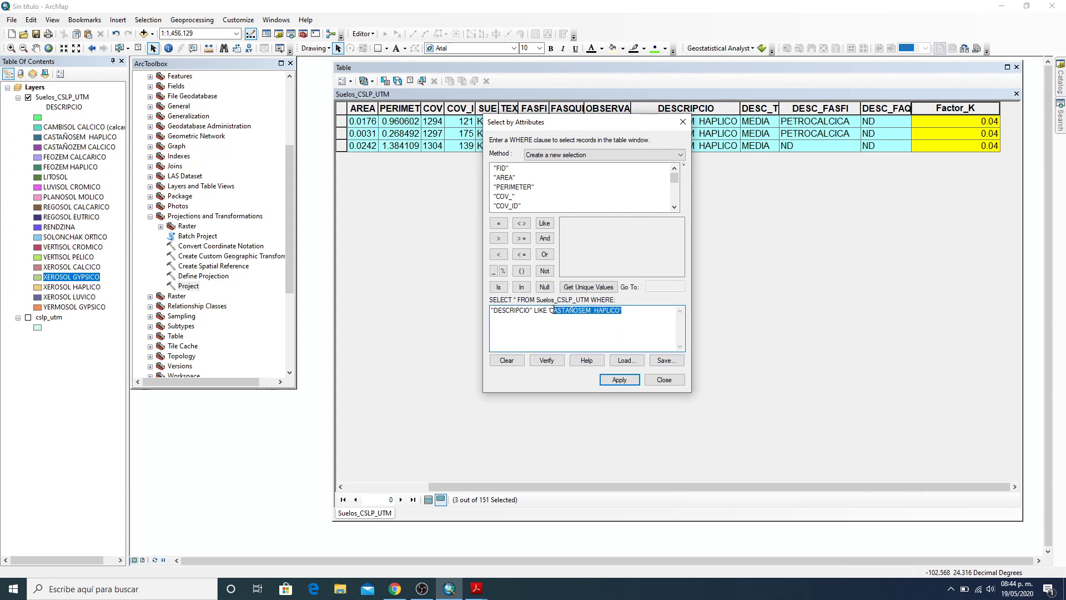
pyautogui.press('Delete')
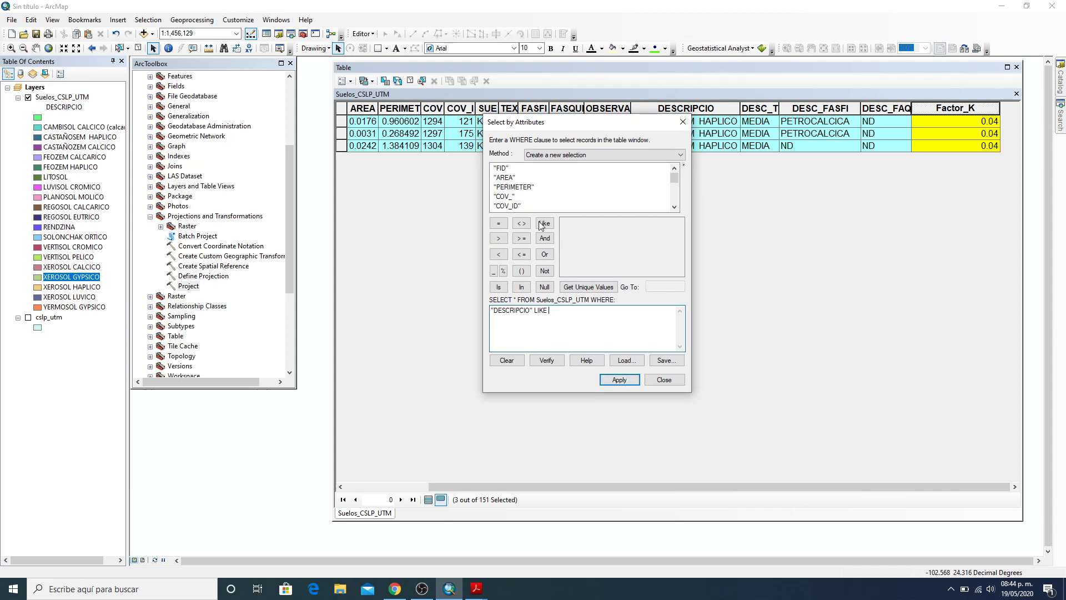
pyautogui.scroll(-4, 518, 191)
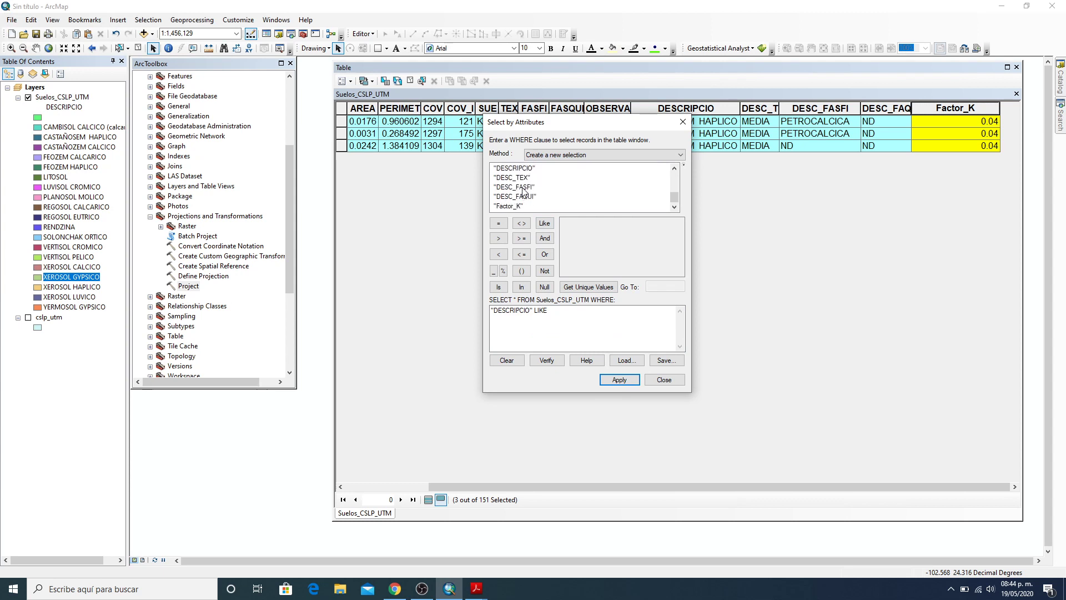
pyautogui.click(515, 168)
pyautogui.click(589, 287)
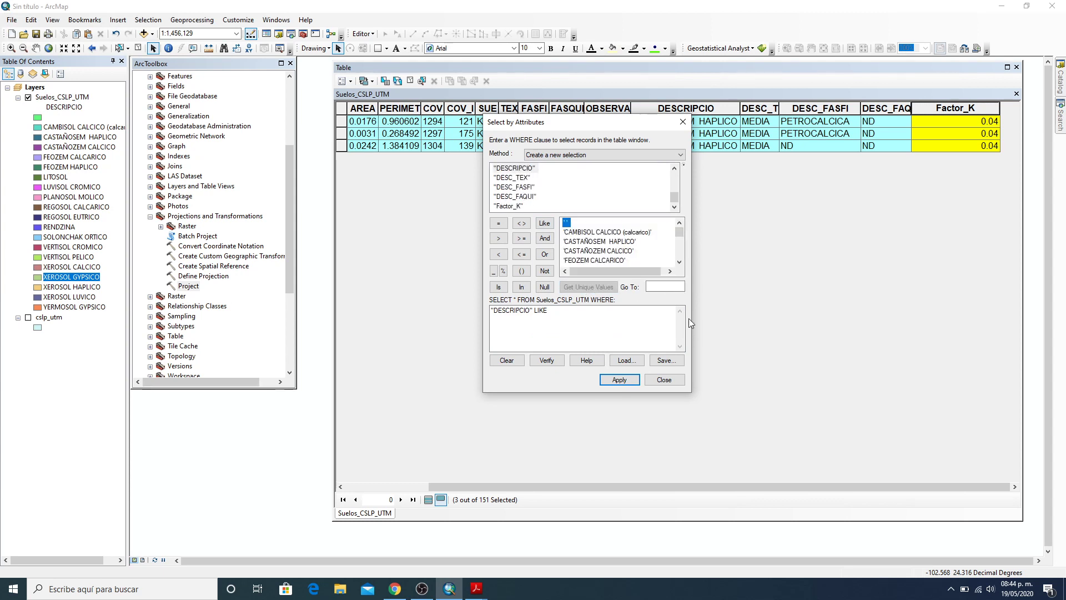
pyautogui.doubleClick(605, 251)
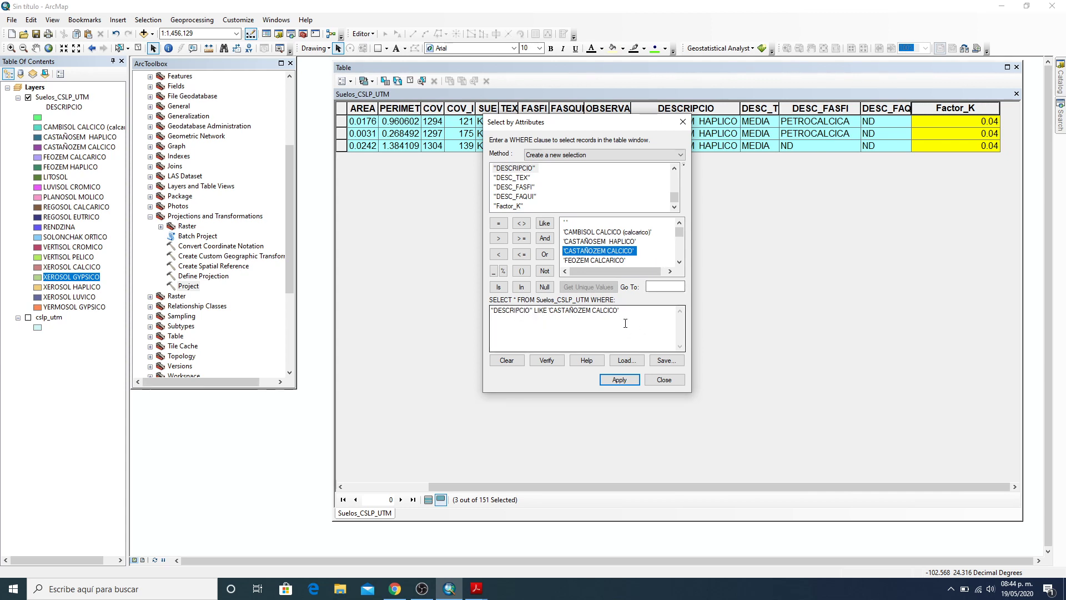
pyautogui.click(628, 381)
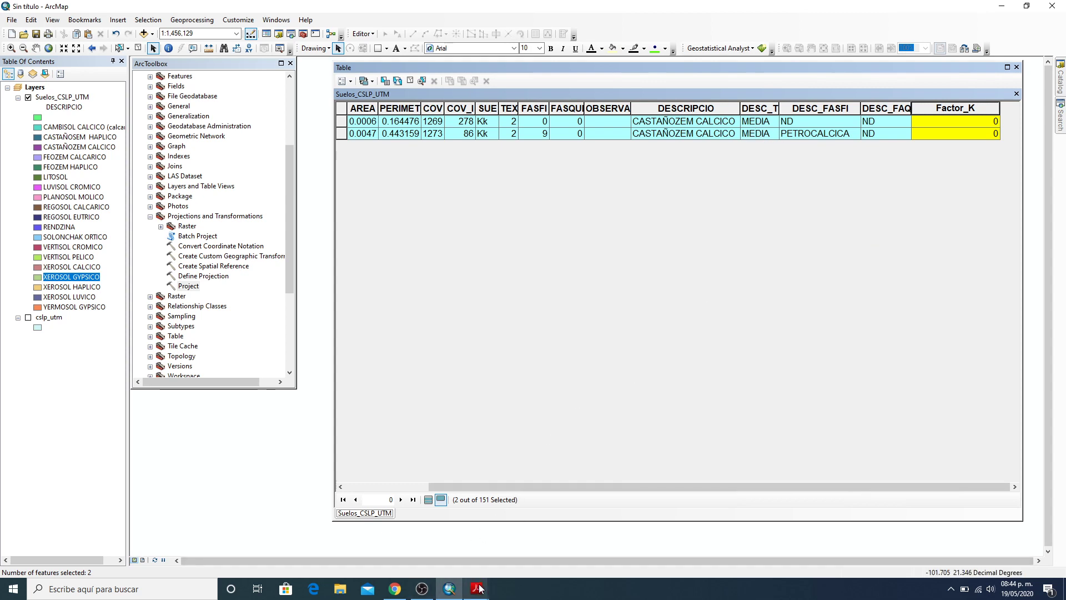
# Look up the medium-texture K value for Kastañosem cálcico in the soil-loss PDF and return to ArcMap
pyautogui.moveTo(479, 588)
pyautogui.click(413, 544)
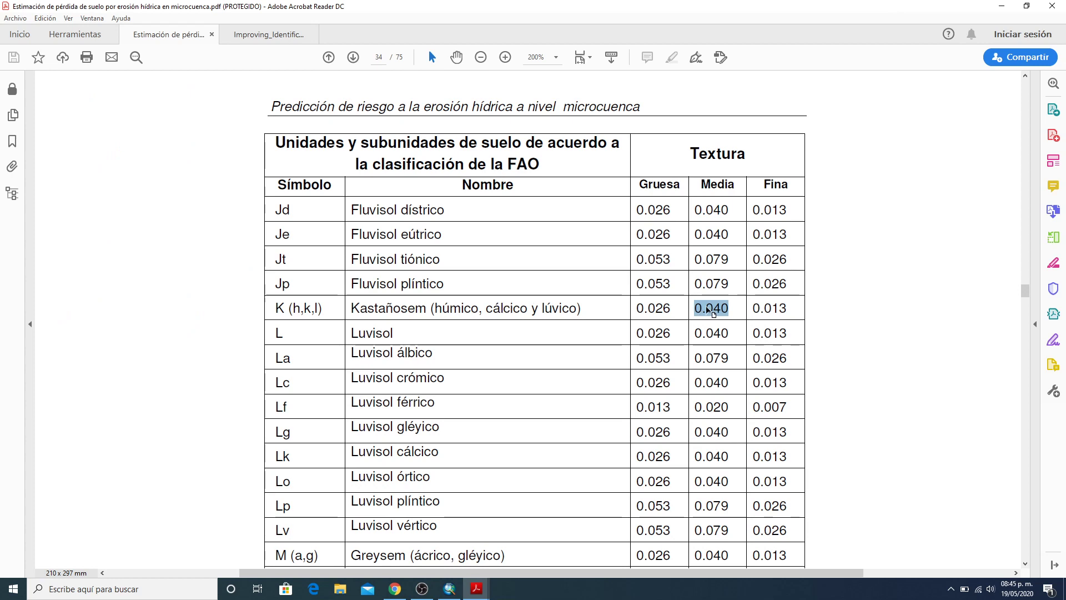
pyautogui.click(1004, 9)
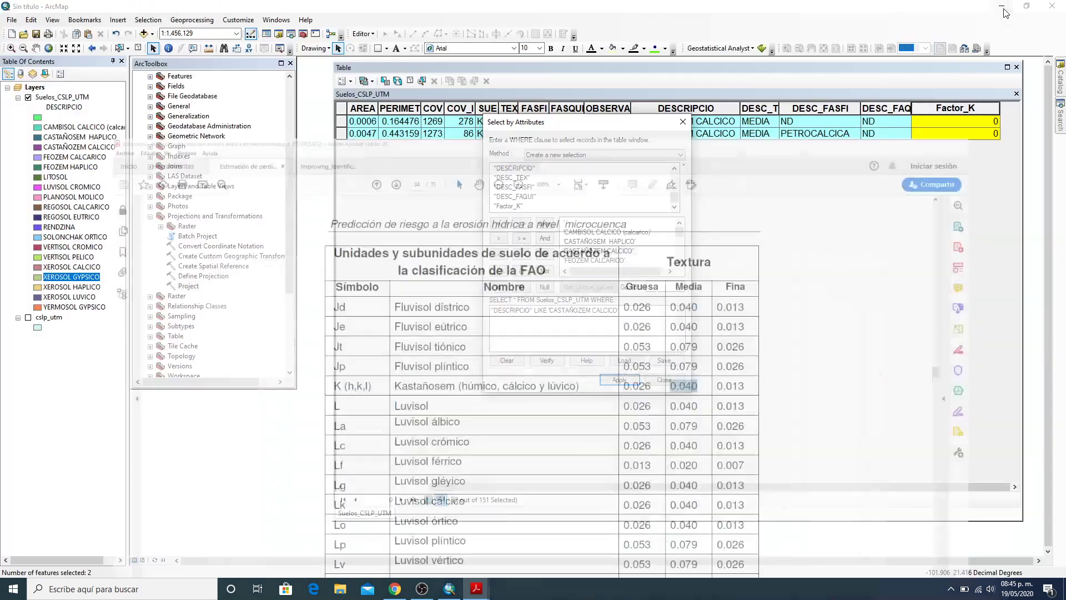
# Calculate the Factor_K field as 0.040 for the selected CASTAÑOZEM CALCICO records, working outside an edit session
pyautogui.click(664, 380)
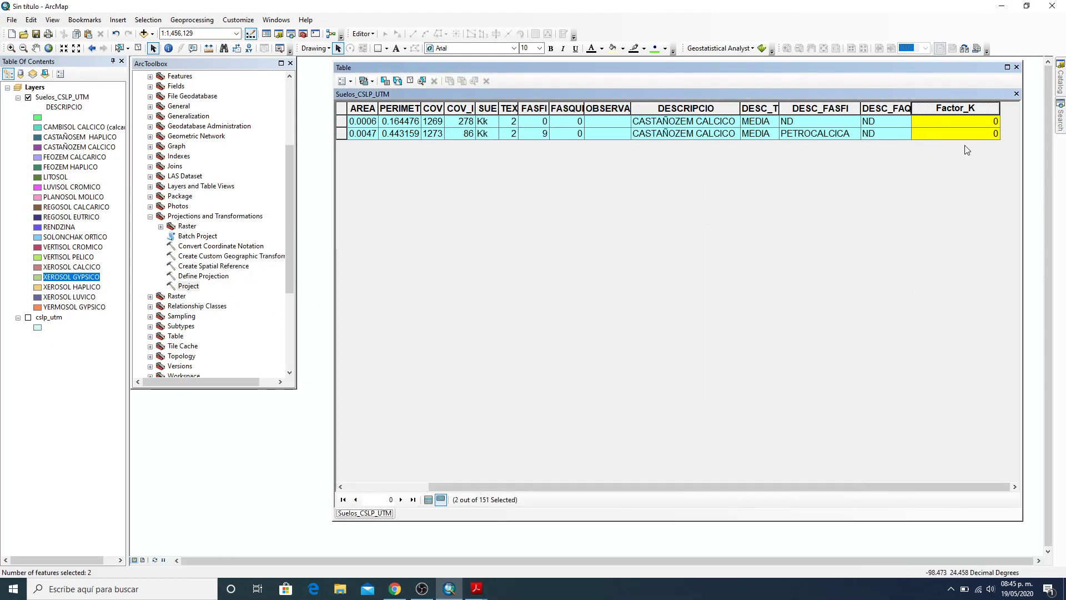
pyautogui.rightClick(969, 108)
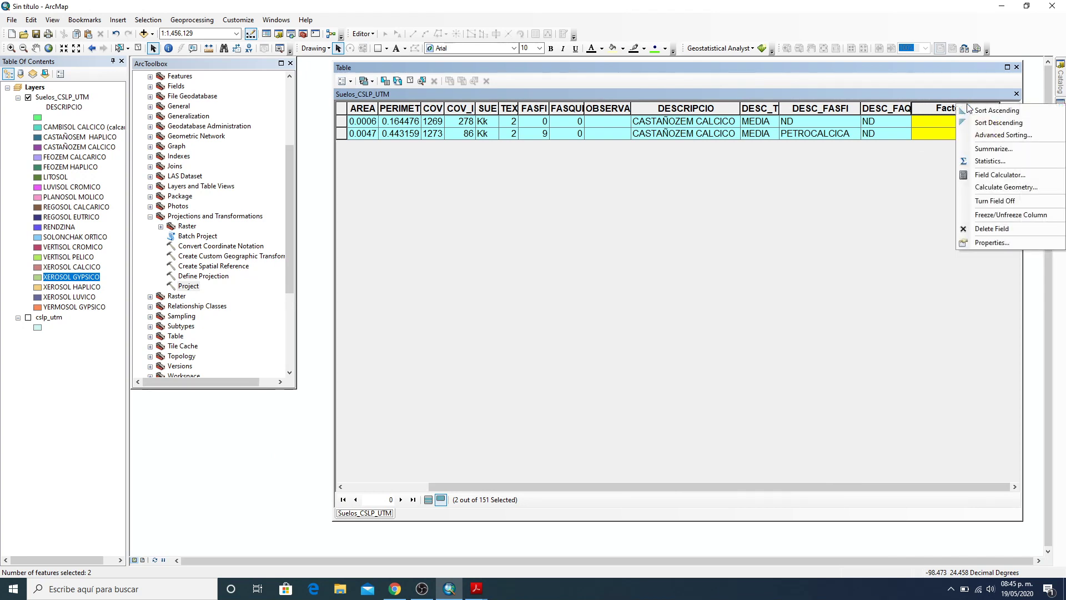
pyautogui.click(1000, 175)
pyautogui.click(505, 323)
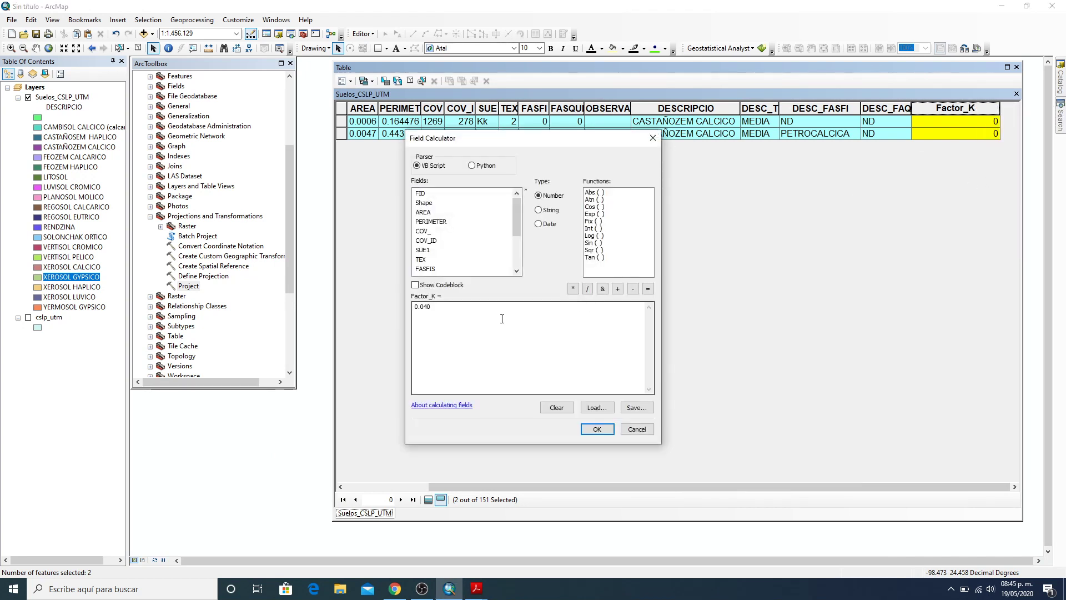
pyautogui.click(605, 431)
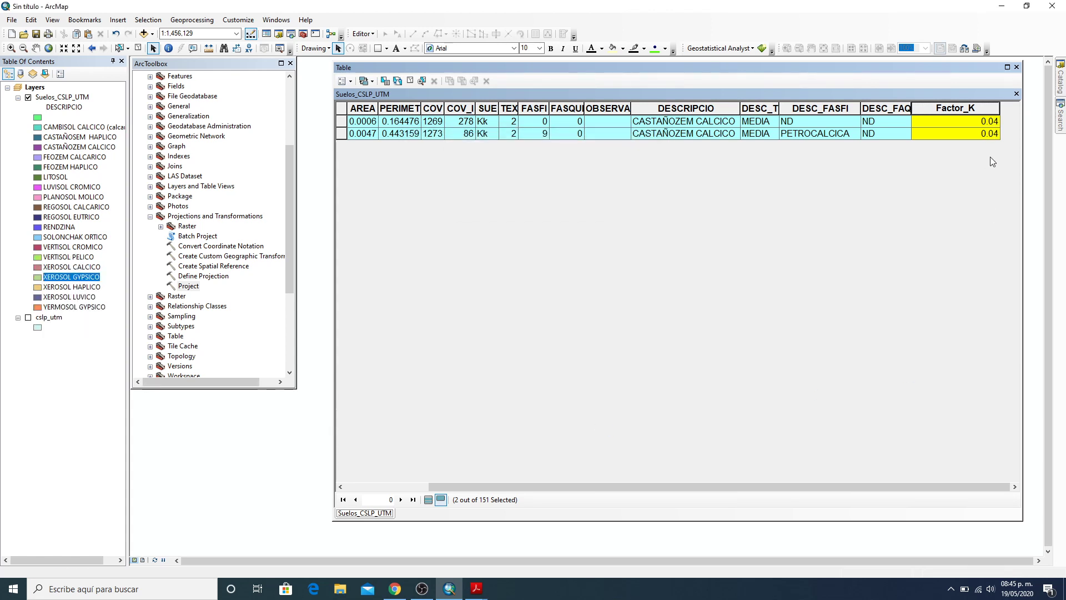
# Select the records by attributes where "DESCRIPCIO" LIKE 'FEOZEM CALCARICO', as a new selection
pyautogui.click(384, 81)
pyautogui.moveTo(99, 25); pyautogui.dragTo(640, 132)
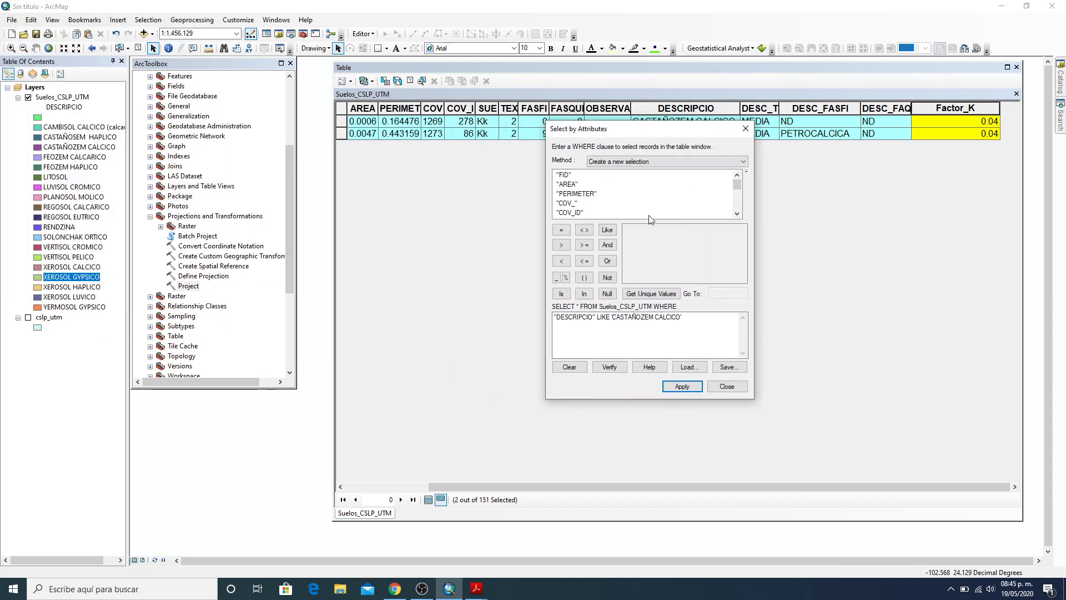
pyautogui.moveTo(692, 319); pyautogui.dragTo(610, 317)
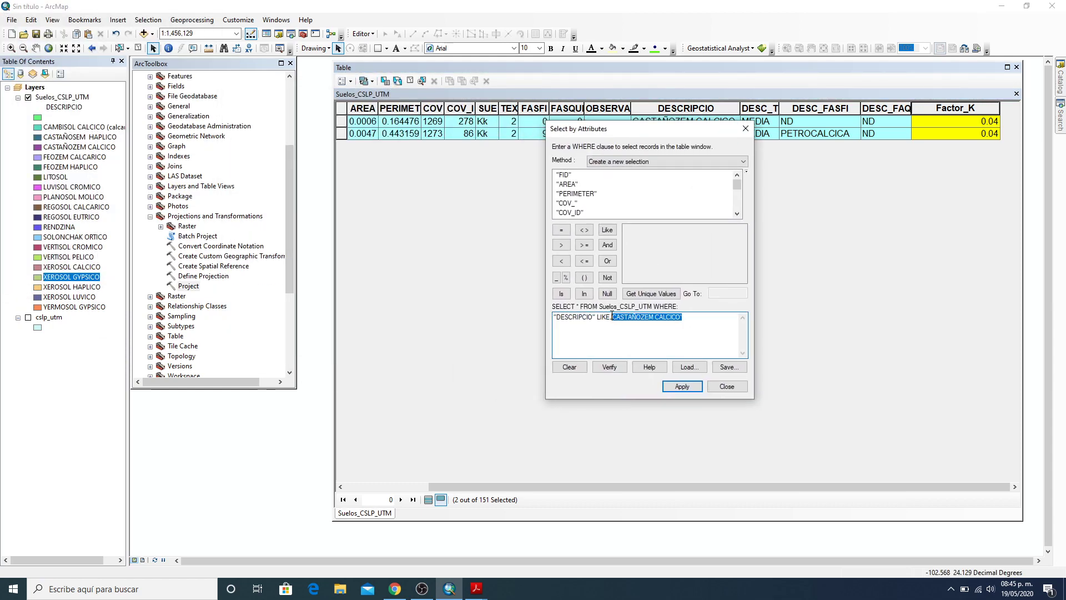
pyautogui.press('BackSpace')
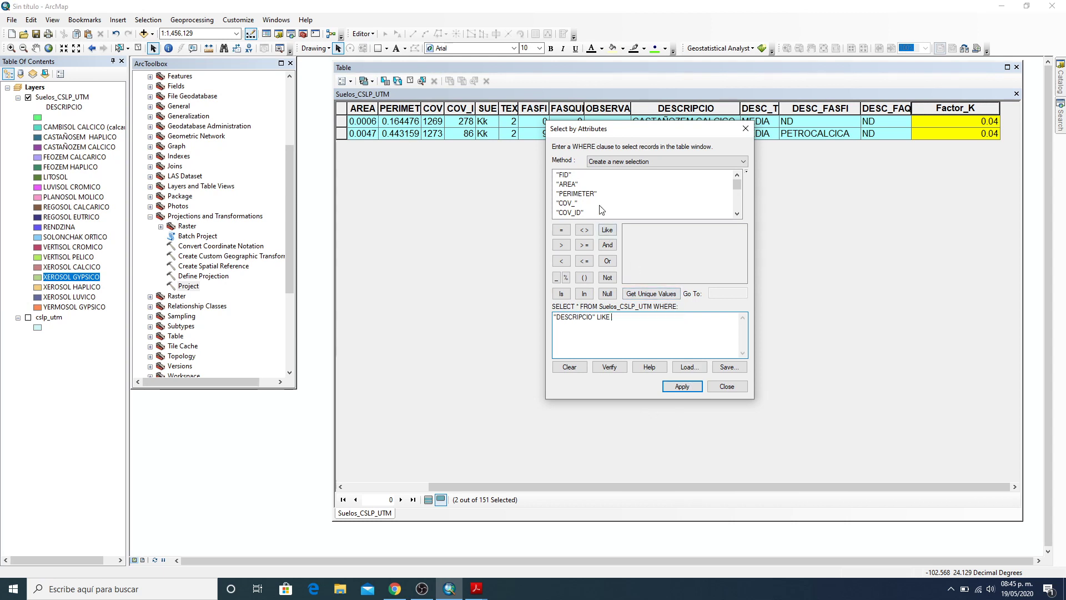
pyautogui.moveTo(737, 185); pyautogui.dragTo(736, 207)
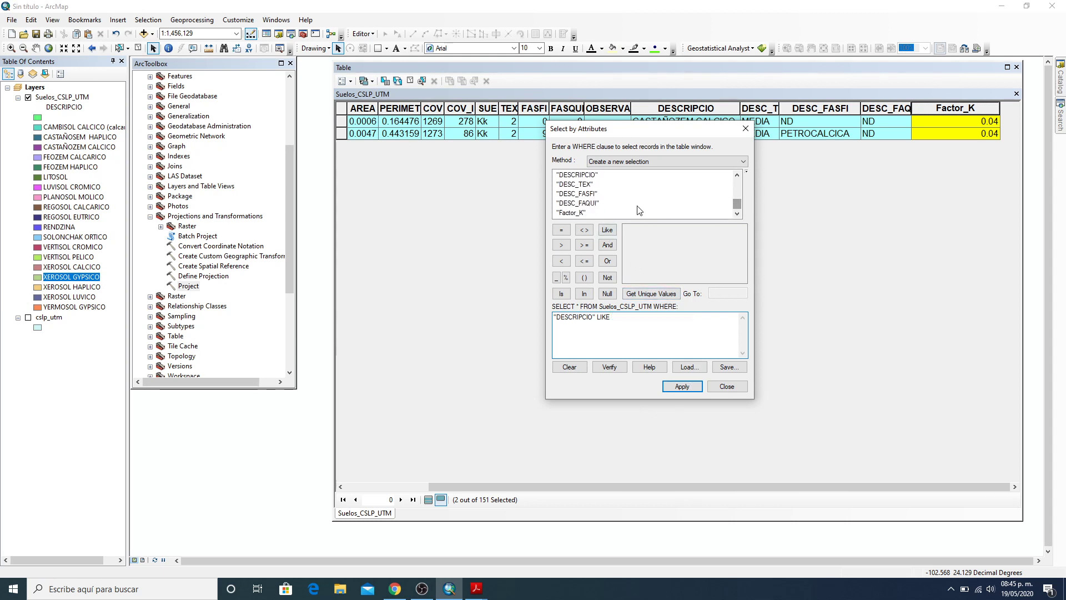
pyautogui.click(587, 177)
pyautogui.click(651, 293)
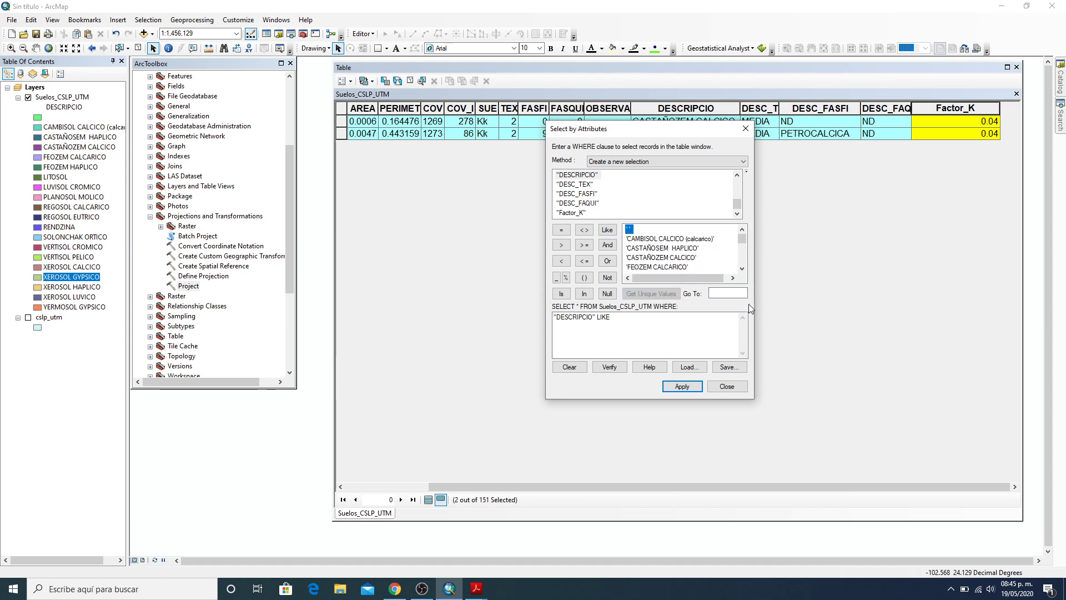
pyautogui.doubleClick(663, 267)
pyautogui.click(681, 387)
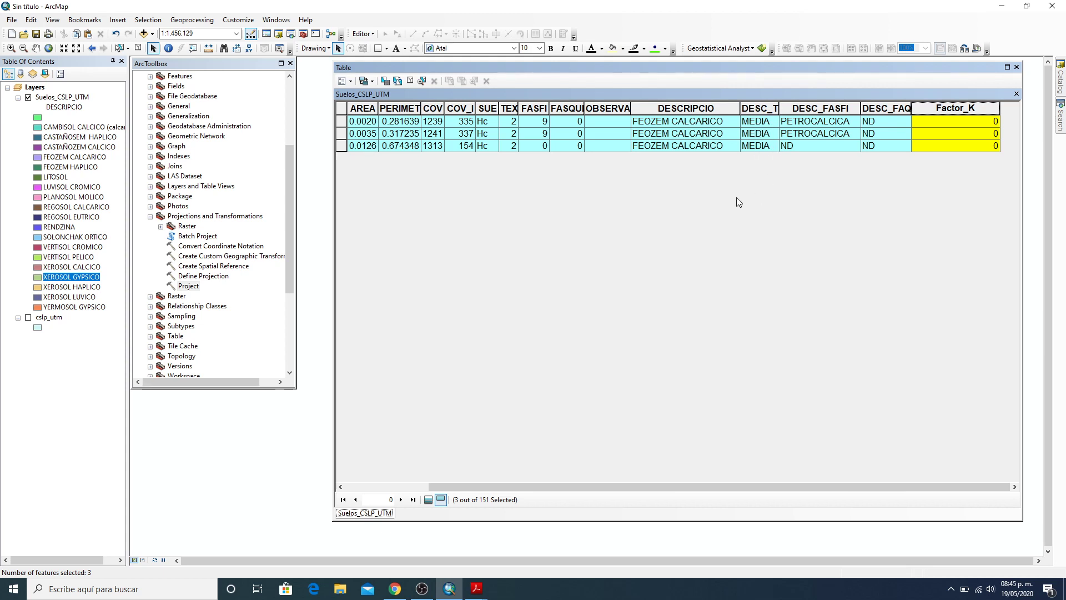
# Look up the medium-texture K value for Feozem calcárico in the soil-loss PDF and return to ArcMap
pyautogui.click(476, 588)
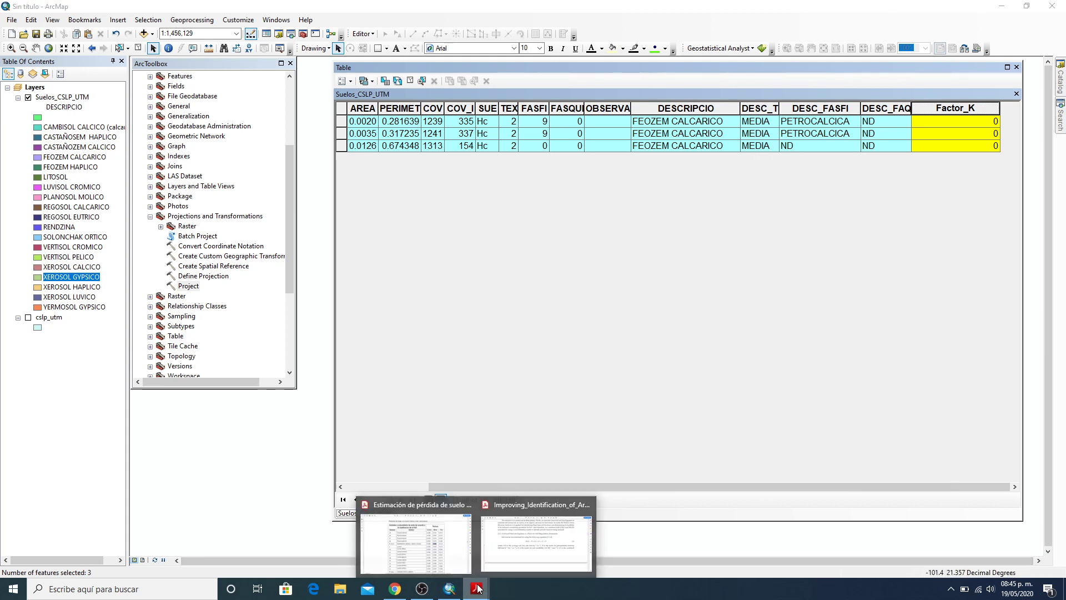
pyautogui.click(498, 543)
pyautogui.scroll(-2, 548, 400)
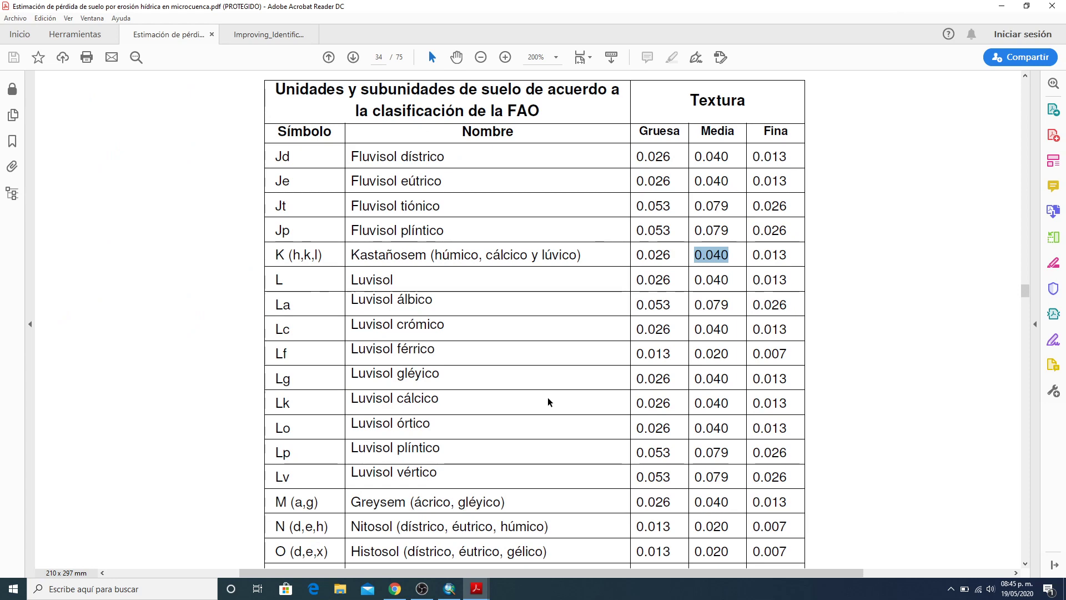
pyautogui.scroll(10, 548, 400)
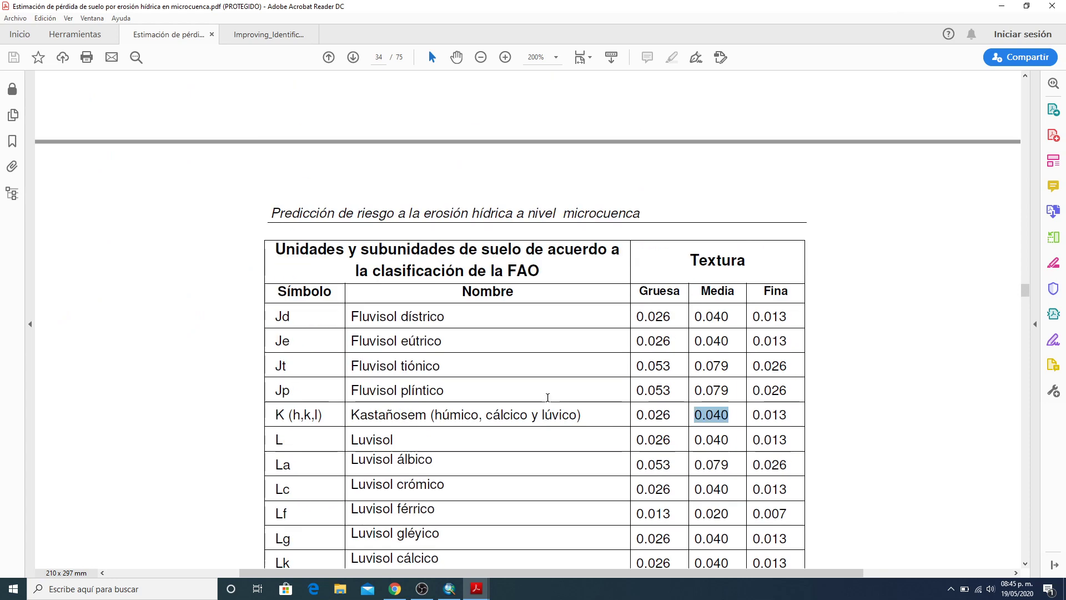
pyautogui.scroll(2, 549, 401)
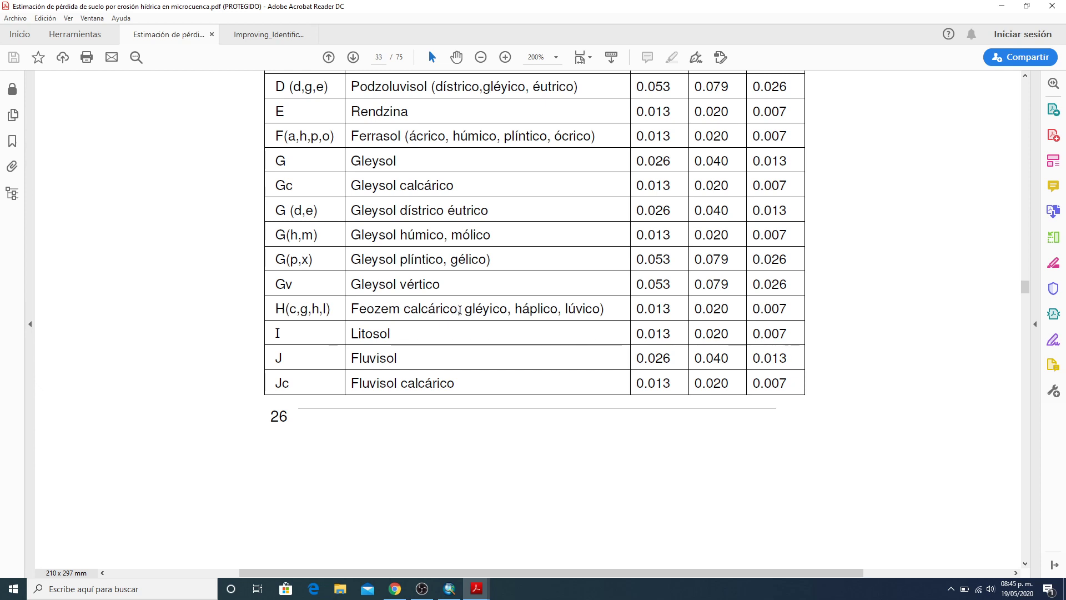
pyautogui.moveTo(457, 311); pyautogui.dragTo(410, 309)
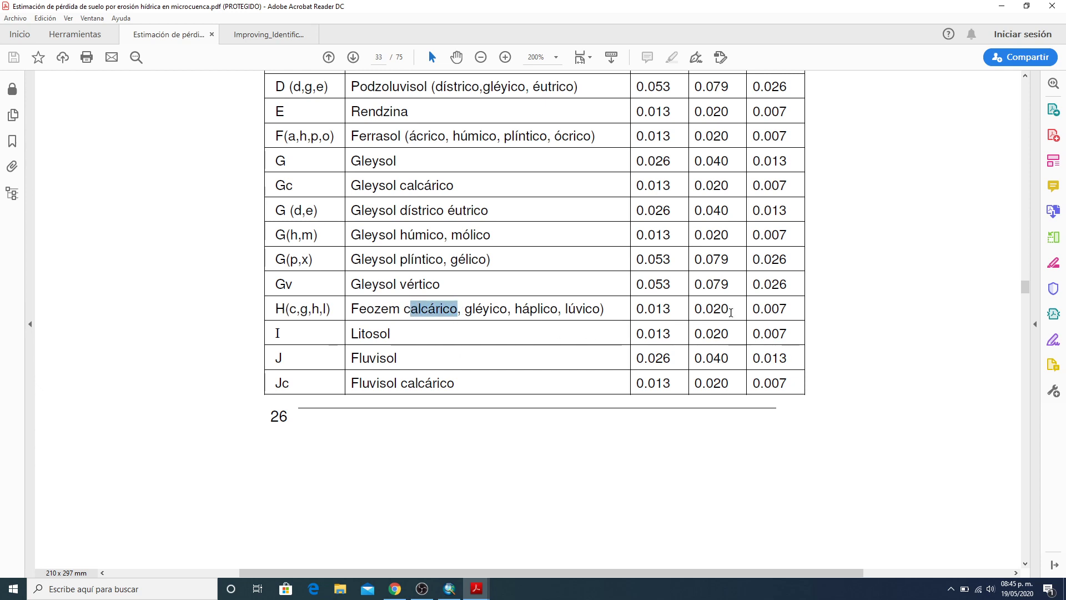
pyautogui.click(727, 312)
pyautogui.moveTo(693, 310); pyautogui.dragTo(731, 310)
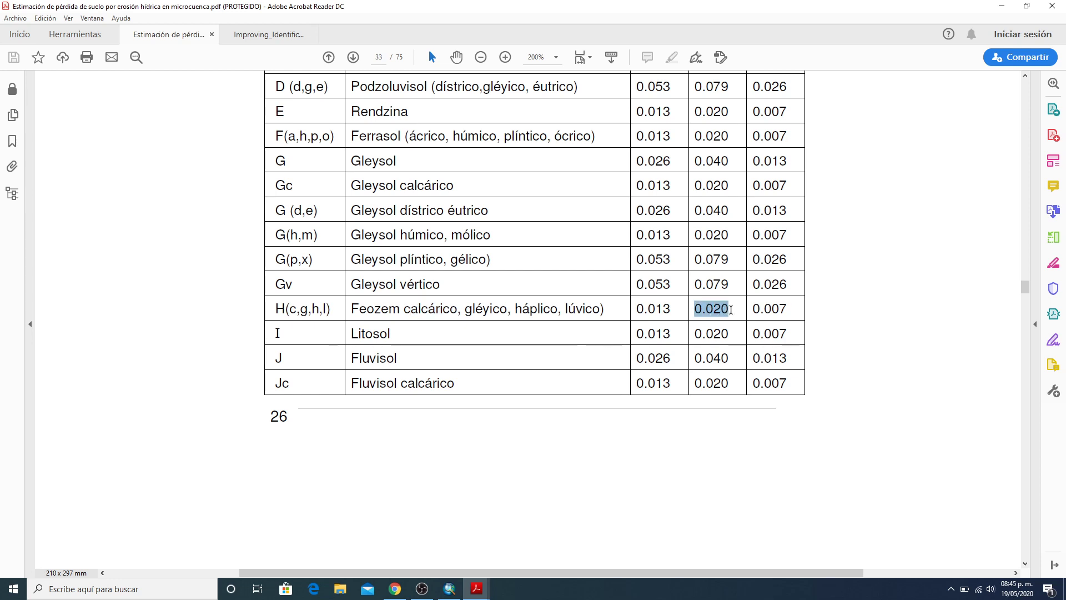
pyautogui.click(1004, 6)
pyautogui.press('Escape')
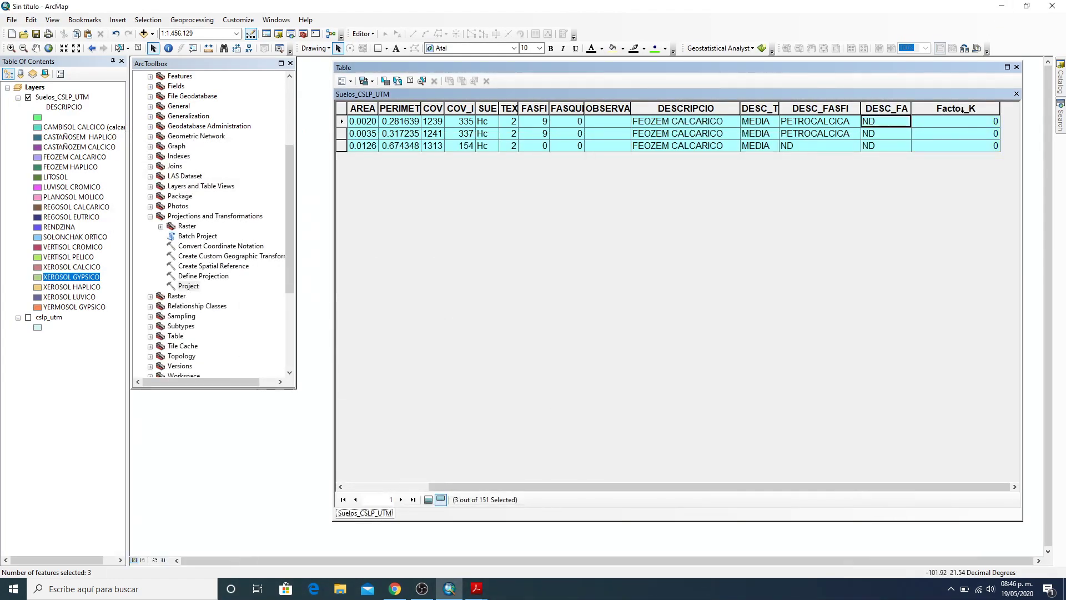
# Calculate the Factor_K field as 0.020 for the selected FEOZEM CALCARICO records, working outside an edit session
pyautogui.rightClick(964, 114)
pyautogui.click(987, 181)
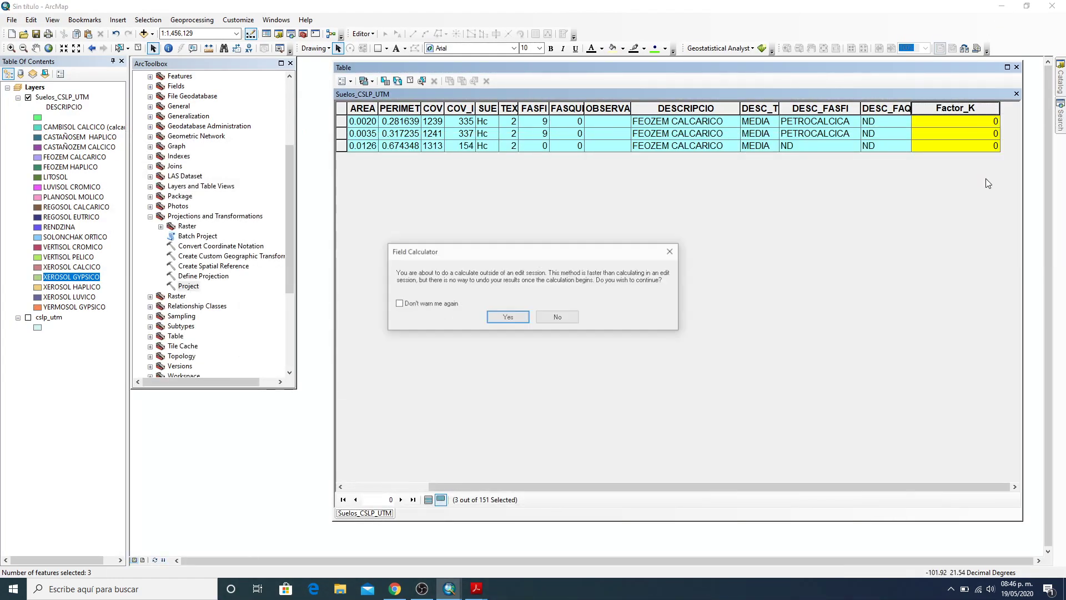
pyautogui.click(522, 317)
pyautogui.click(428, 306)
pyautogui.write('0.040')
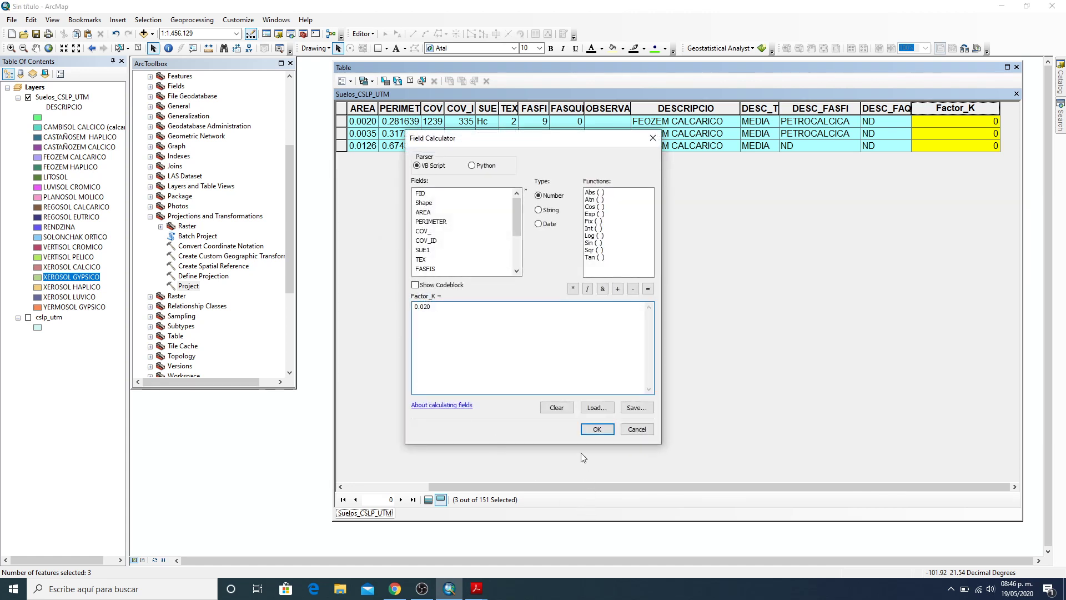
pyautogui.click(595, 429)
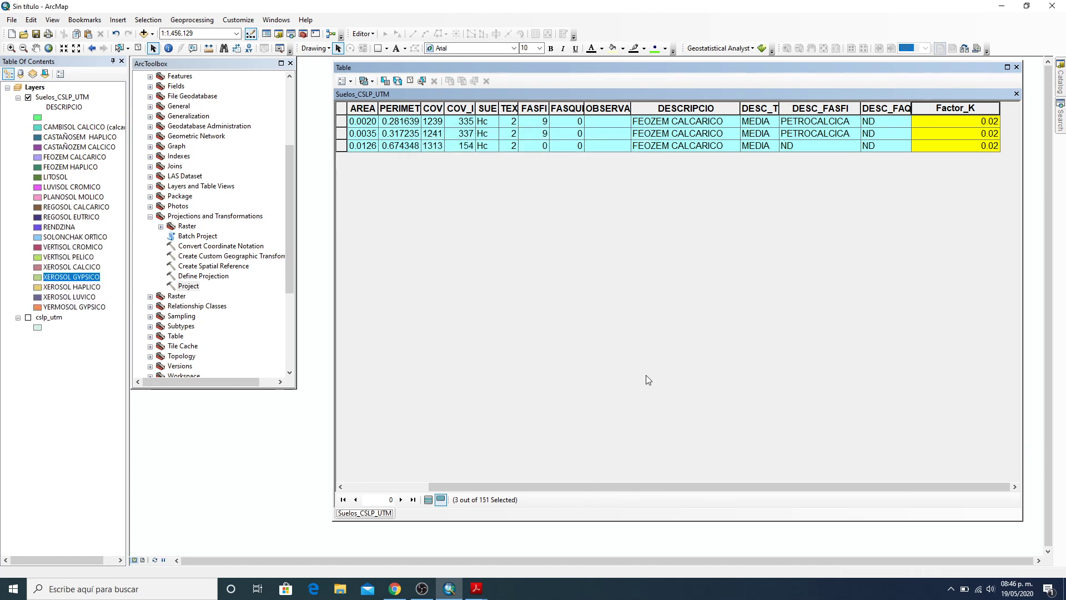
# Select the records by attributes where "DESCRIPCIO" LIKE 'FEOZEM HAPLICO', as a new selection
pyautogui.click(397, 82)
pyautogui.moveTo(171, 26); pyautogui.dragTo(656, 84)
pyautogui.moveTo(623, 269); pyautogui.dragTo(556, 270)
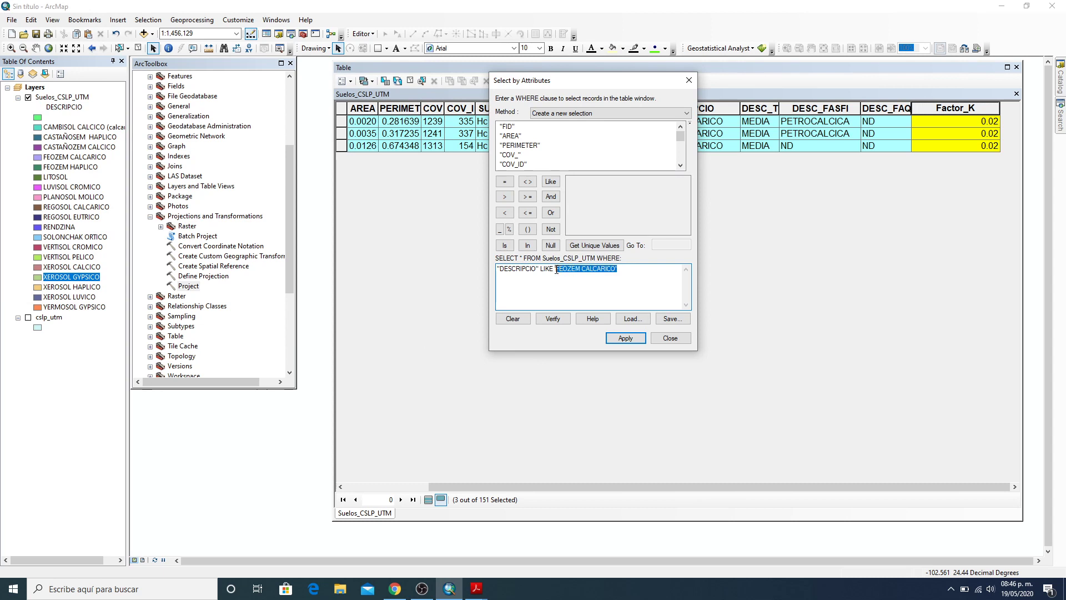
pyautogui.press('Delete')
pyautogui.scroll(-4, 681, 165)
pyautogui.click(521, 126)
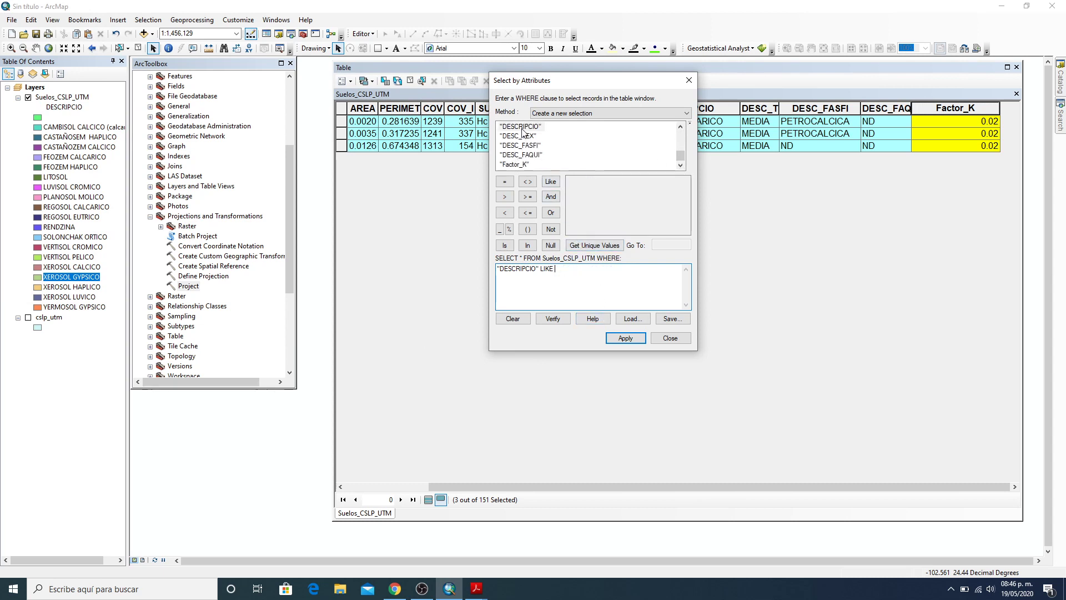
pyautogui.click(594, 245)
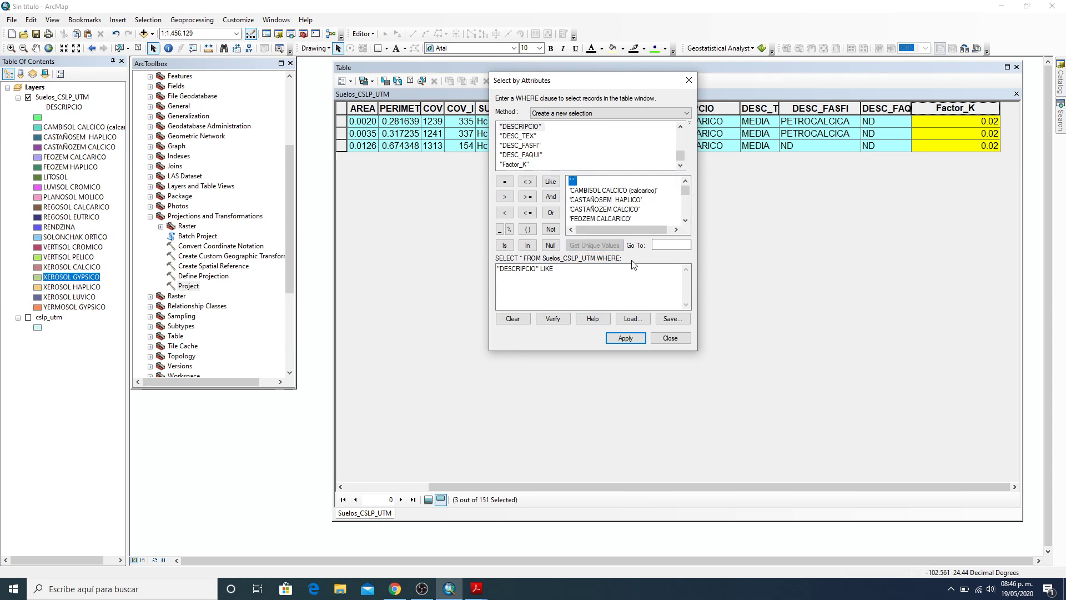
pyautogui.click(687, 221)
pyautogui.click(686, 220)
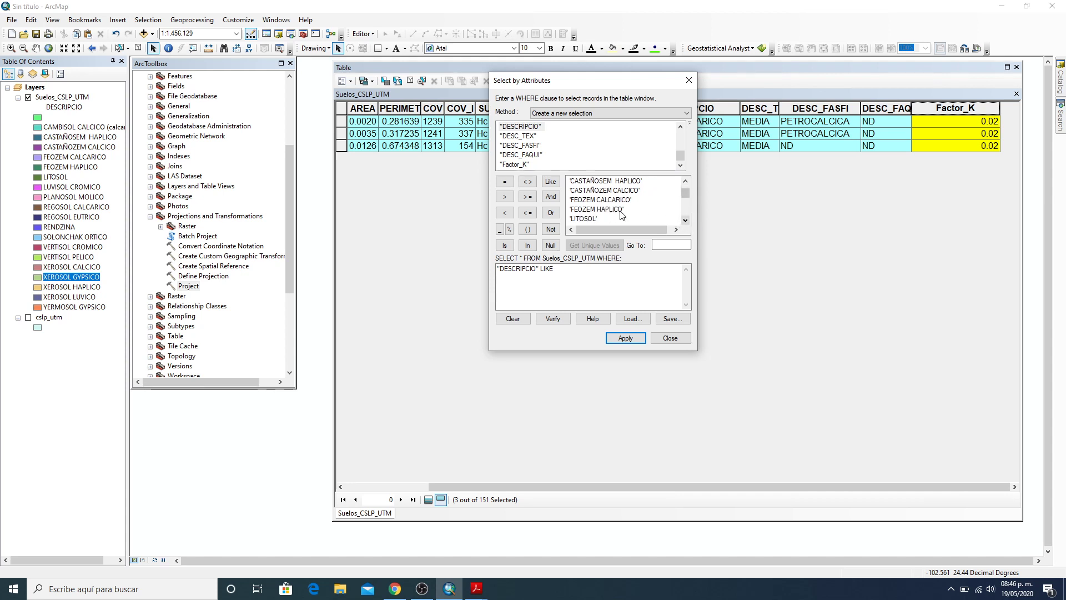
pyautogui.doubleClick(619, 211)
pyautogui.click(625, 339)
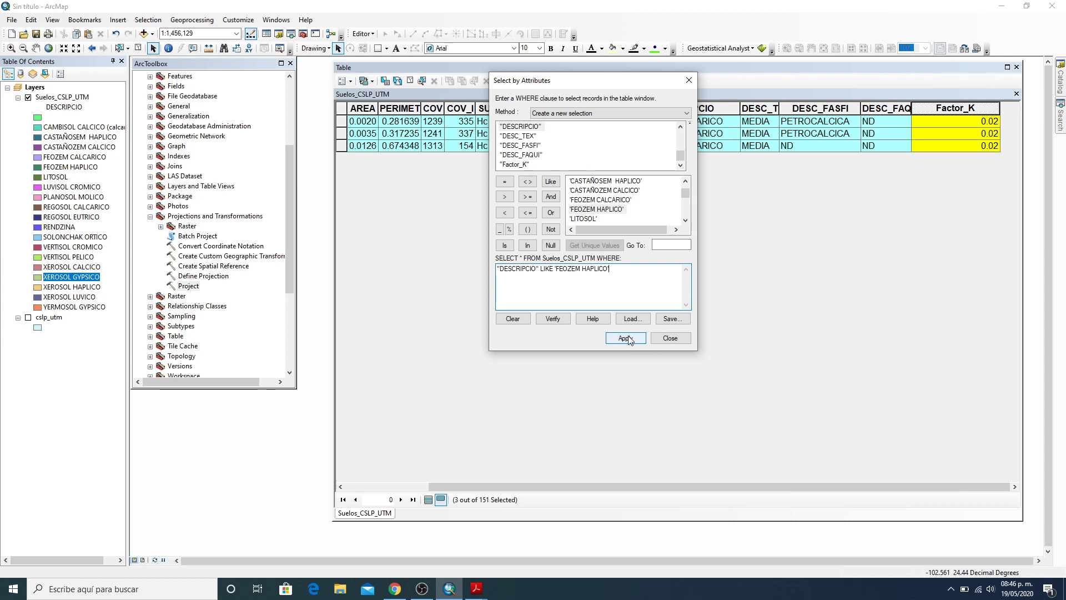
pyautogui.click(626, 338)
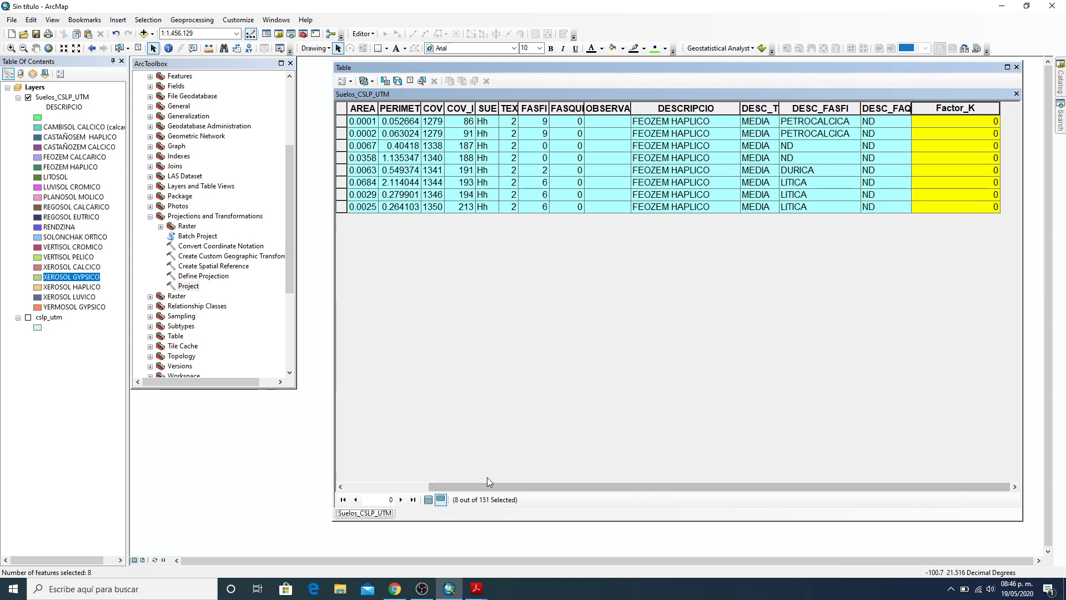
# Check the medium-texture K value for Feozem háplico in the soil-loss PDF and return to ArcMap
pyautogui.moveTo(472, 591)
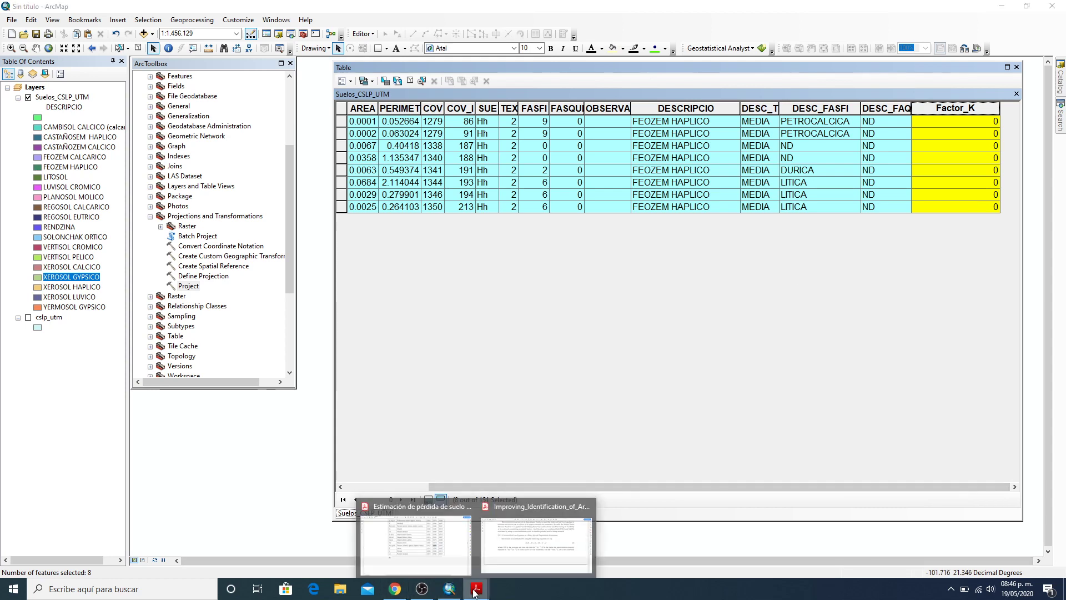
pyautogui.click(414, 534)
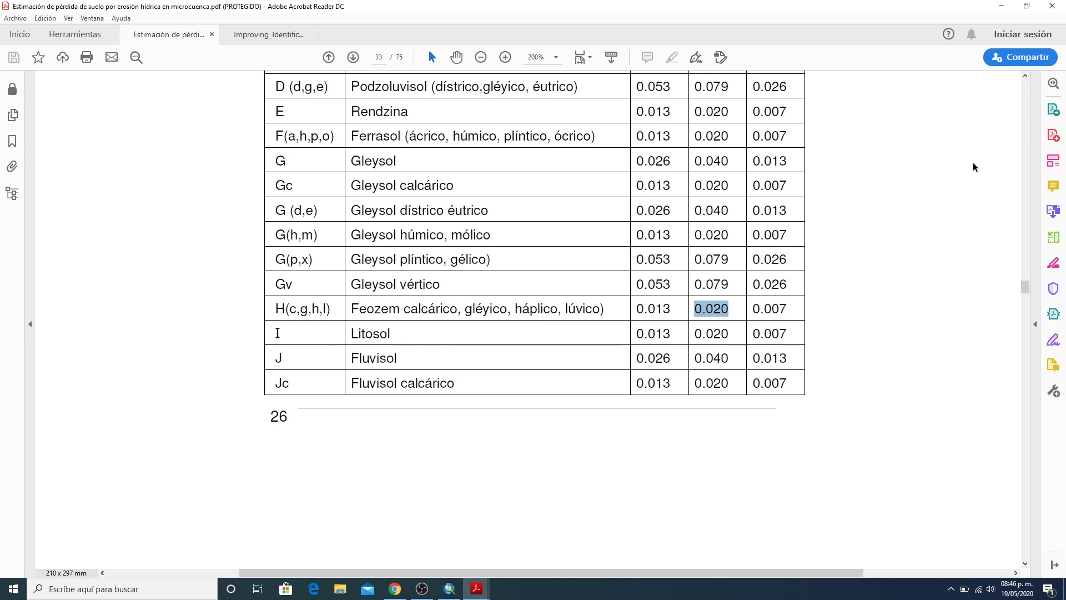
pyautogui.click(992, 10)
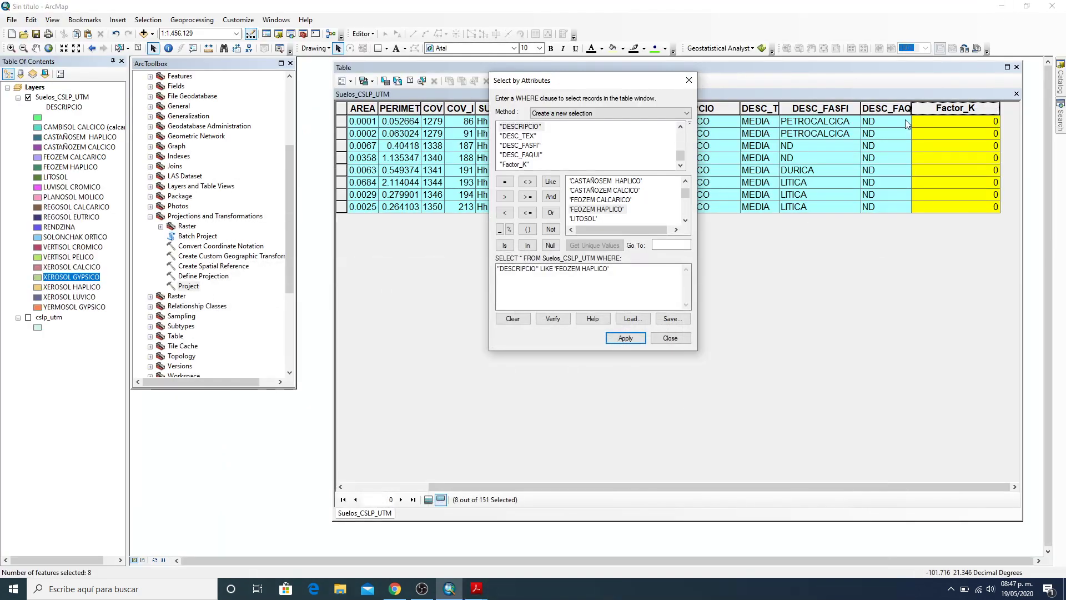
# Calculate Factor_K as 0.020 for the selected FEOZEM HAPLICO records outside an edit session and show all table records to review the field
pyautogui.click(810, 234)
pyautogui.rightClick(980, 109)
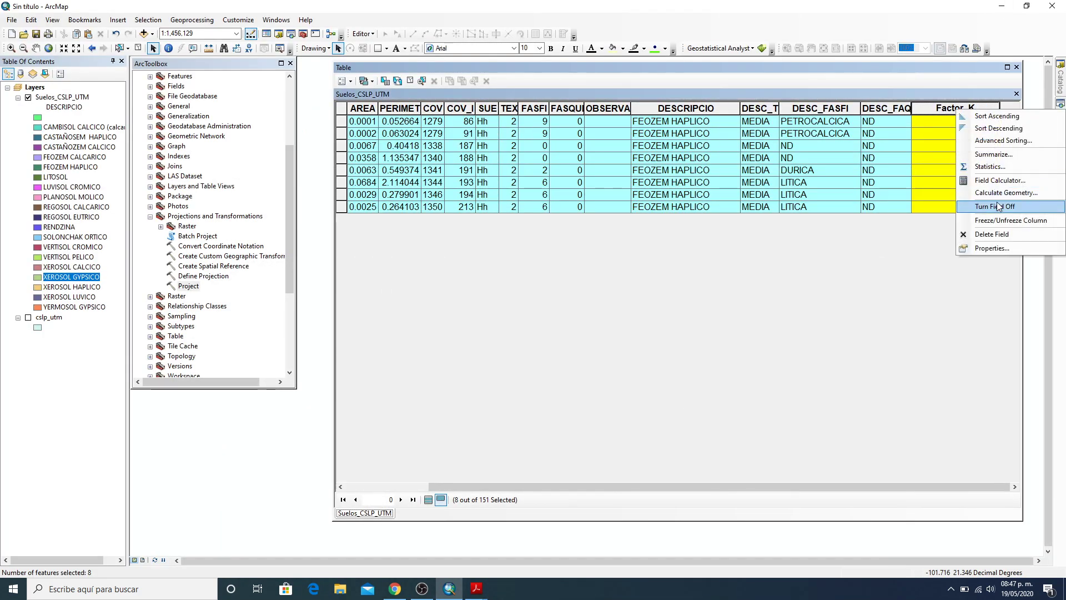
pyautogui.click(994, 181)
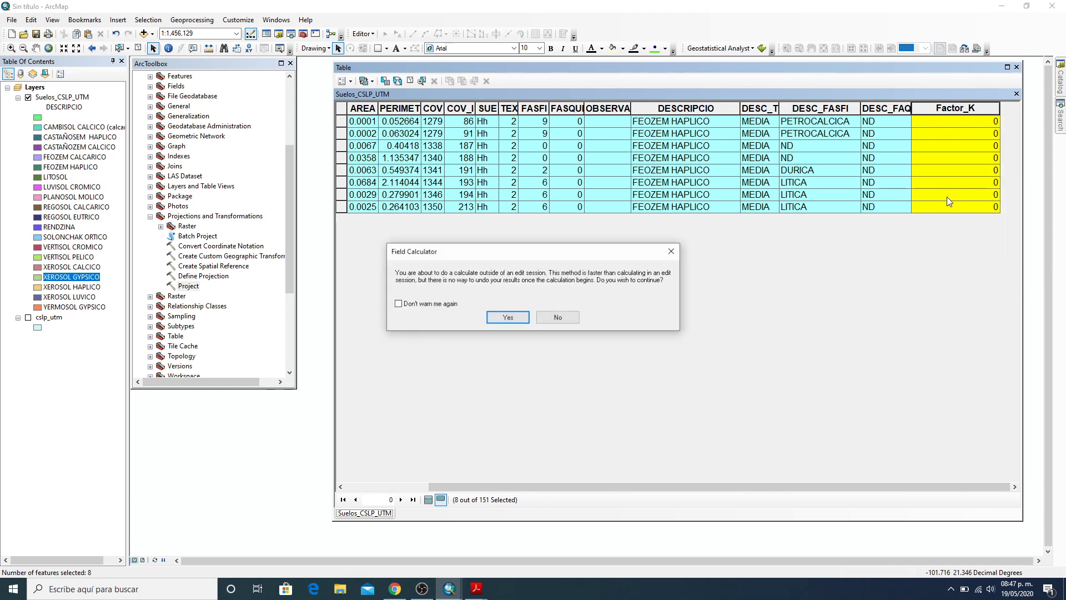
pyautogui.click(503, 317)
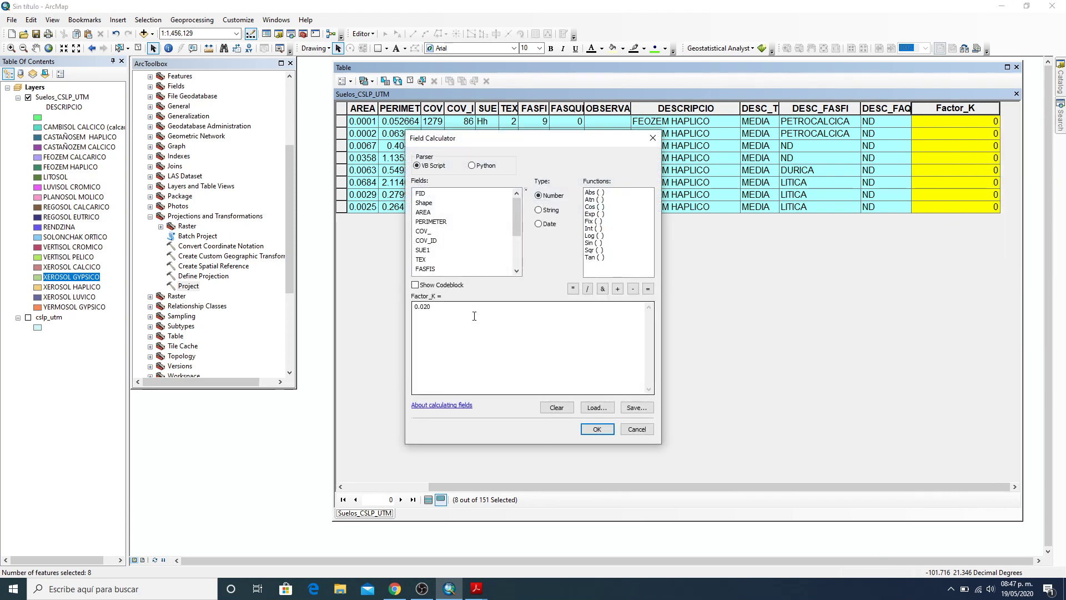
pyautogui.click(595, 430)
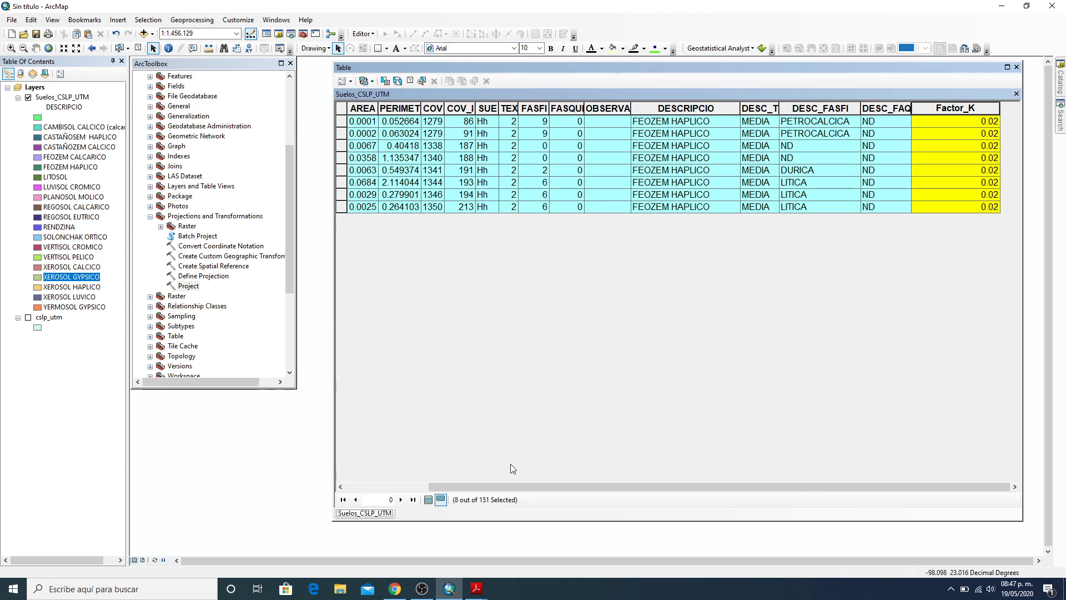
pyautogui.click(428, 503)
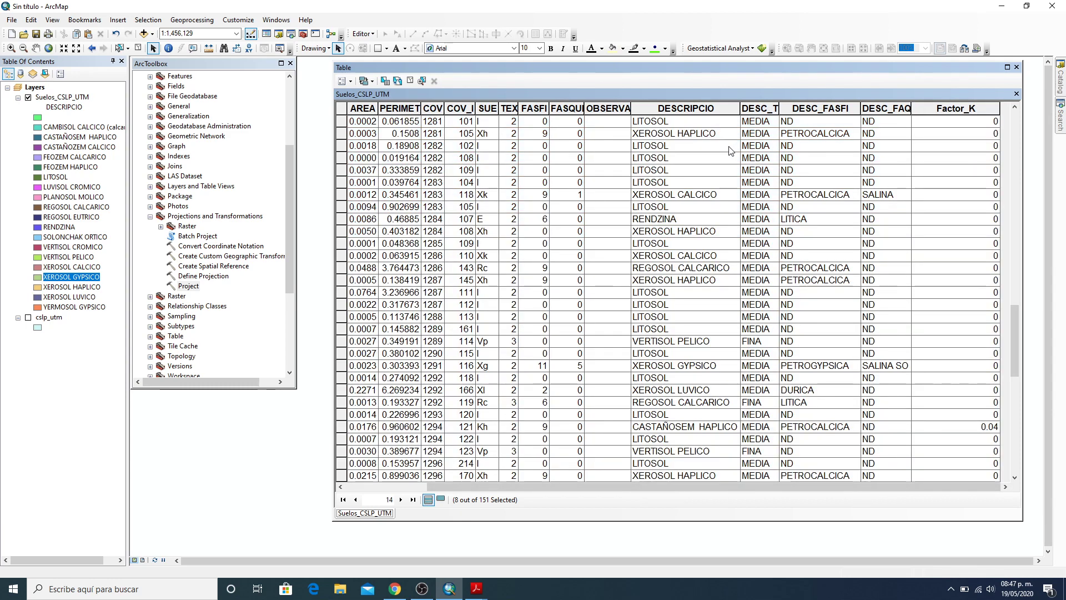
pyautogui.scroll(7, 729, 147)
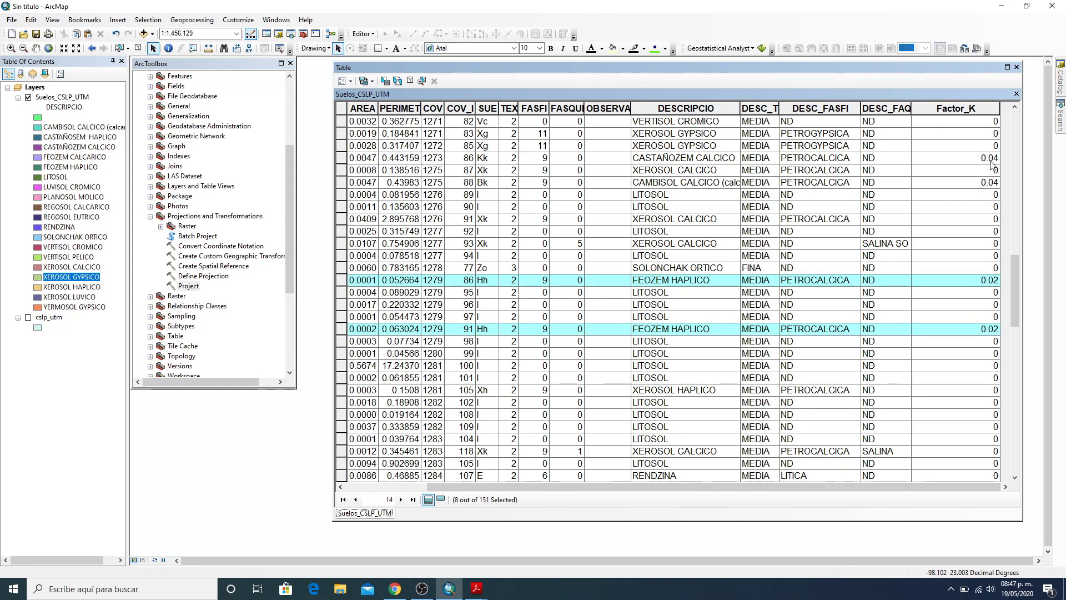
# Check the soil-loss PDF's K values against the soil table and inspect DESCRIPCIO and Factor_K of the poblado record
pyautogui.moveTo(1014, 275); pyautogui.dragTo(1011, 131)
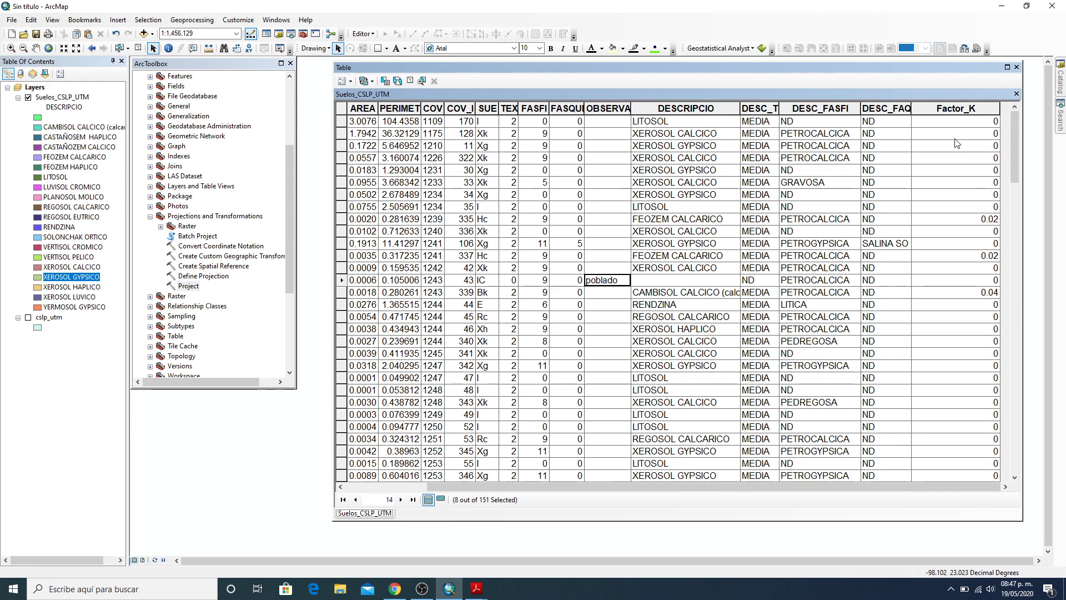
pyautogui.moveTo(476, 592)
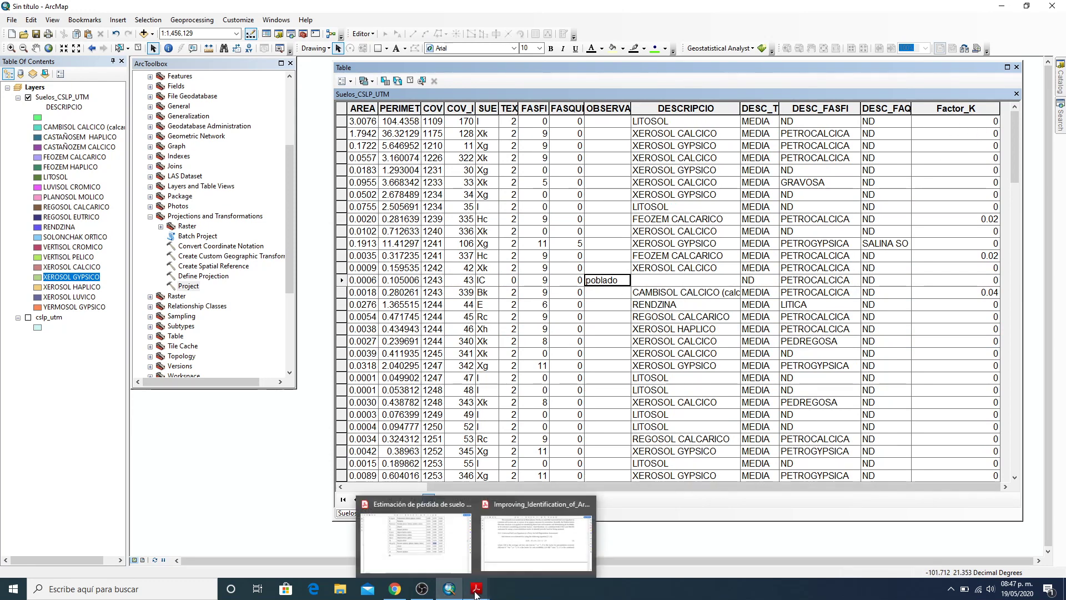
pyautogui.click(422, 538)
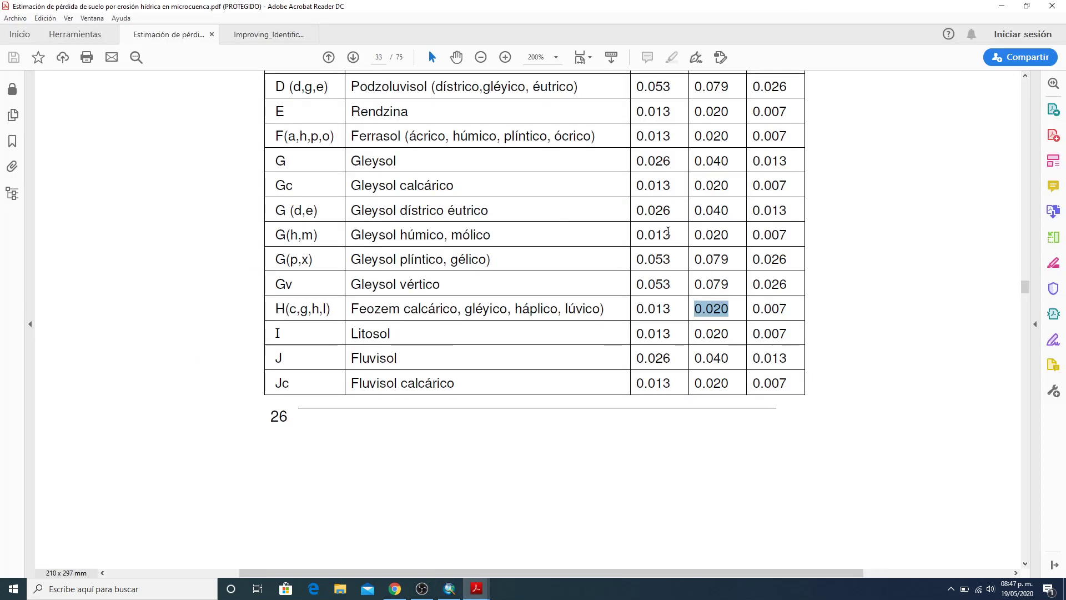
pyautogui.click(1002, 6)
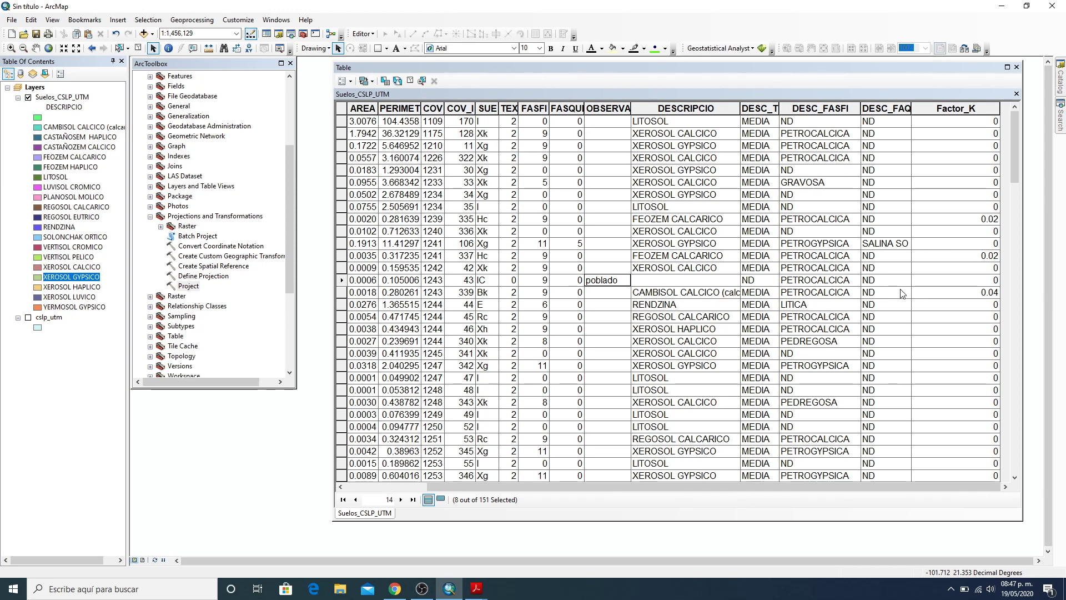
pyautogui.click(644, 279)
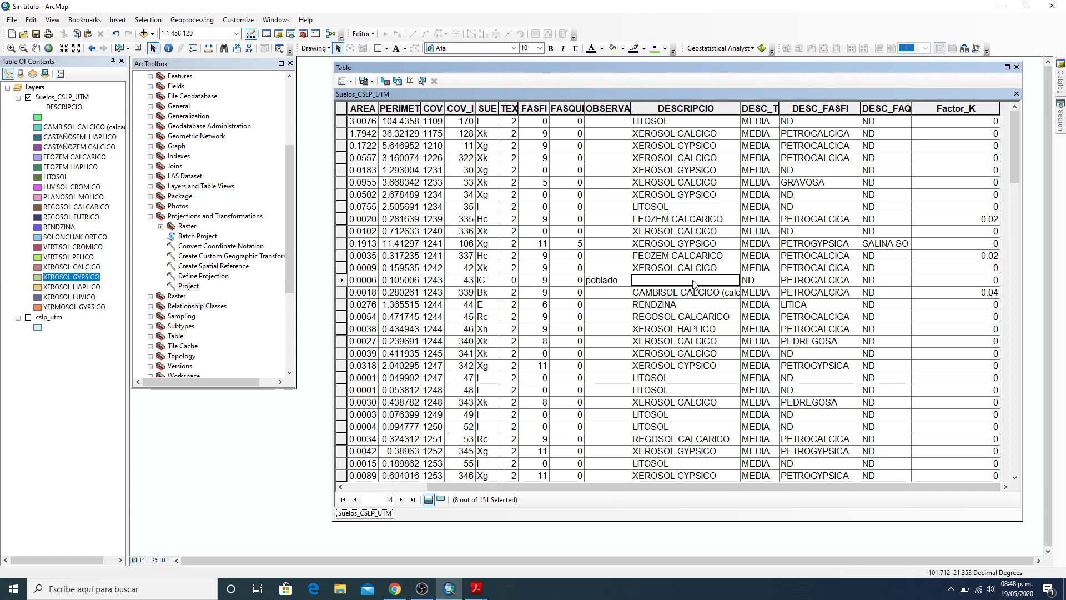
pyautogui.click(994, 282)
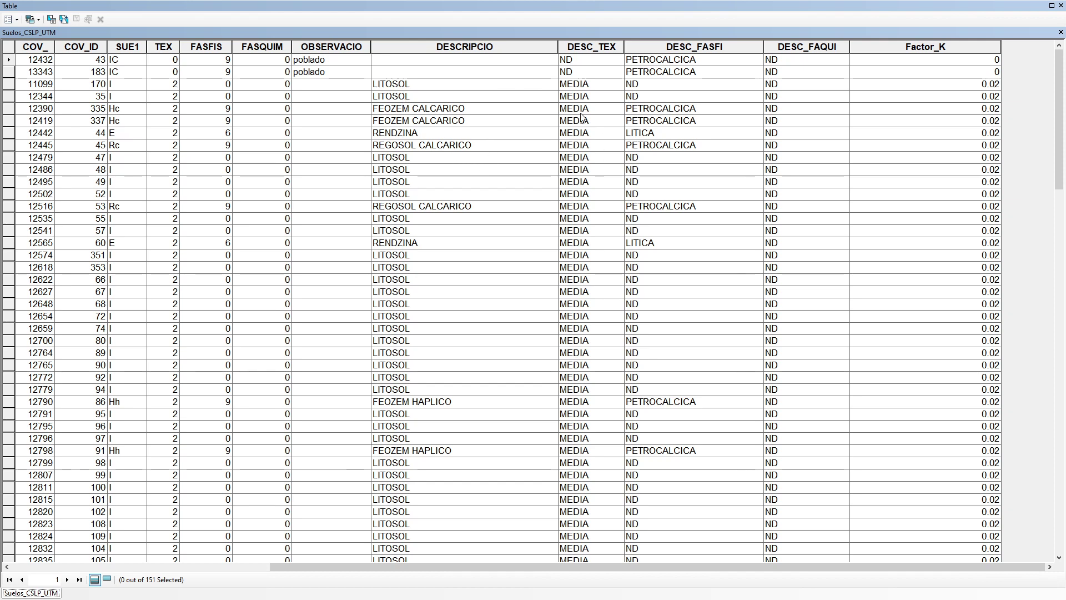
# Review the Factor_K values through the whole Suelos_CSLP_UTM table and close the table
pyautogui.scroll(-20, 972, 153)
pyautogui.scroll(-9, 973, 154)
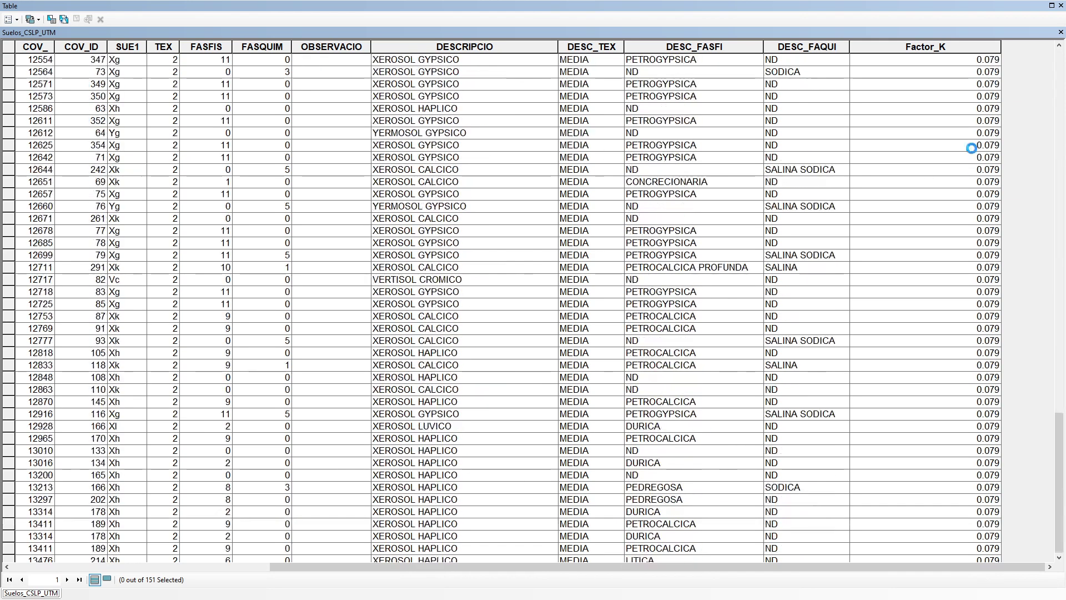
pyautogui.scroll(20, 942, 298)
pyautogui.scroll(13, 942, 298)
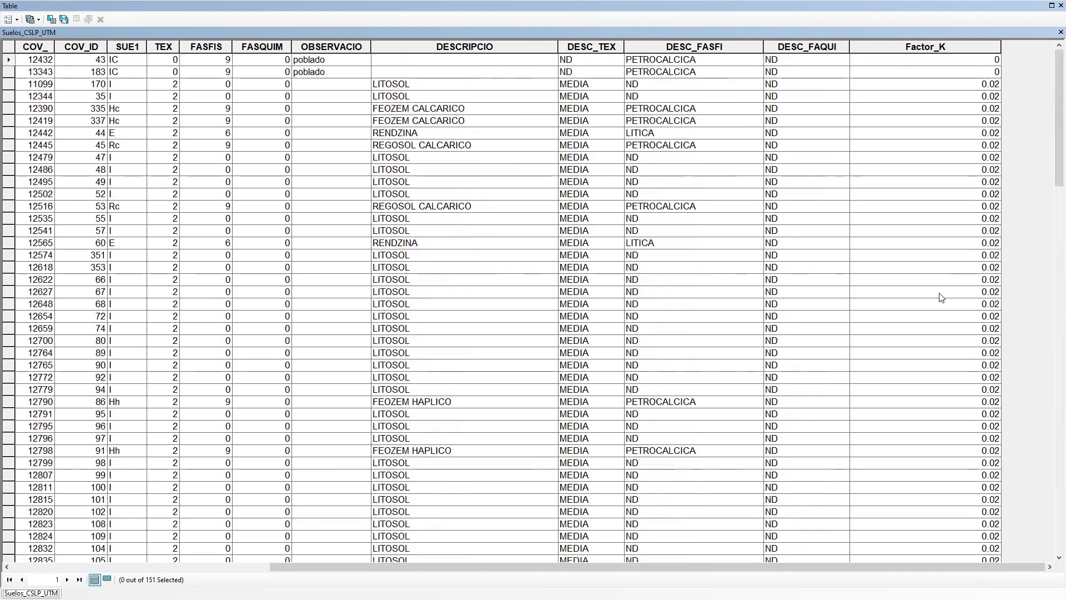
pyautogui.click(1061, 6)
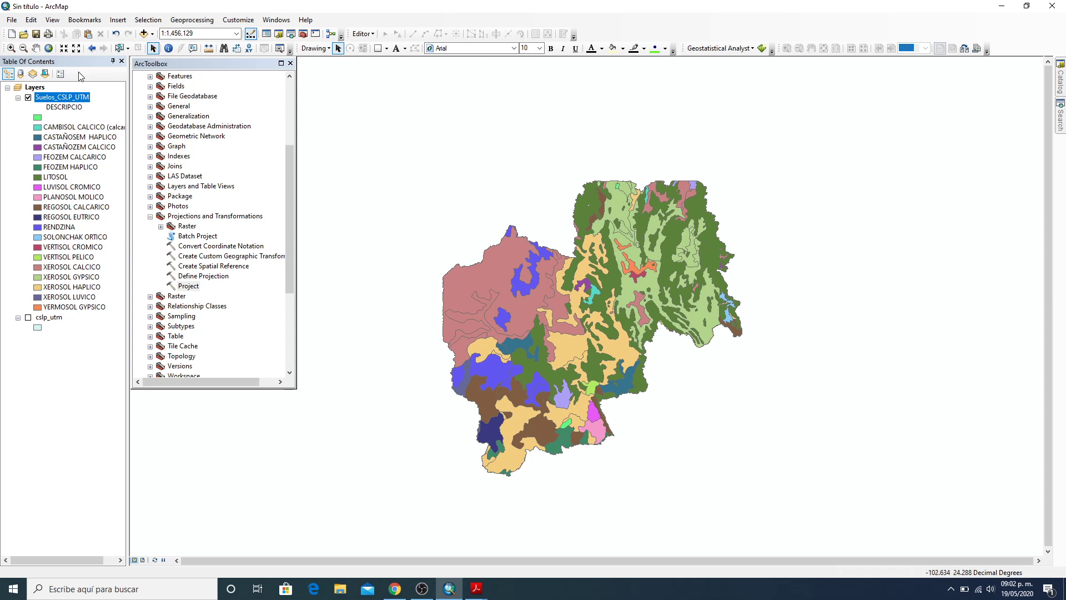
# Set the Suelos_CSLP_UTM layer's unique-values symbology to the Factor_K field and add all its values
pyautogui.rightClick(68, 100)
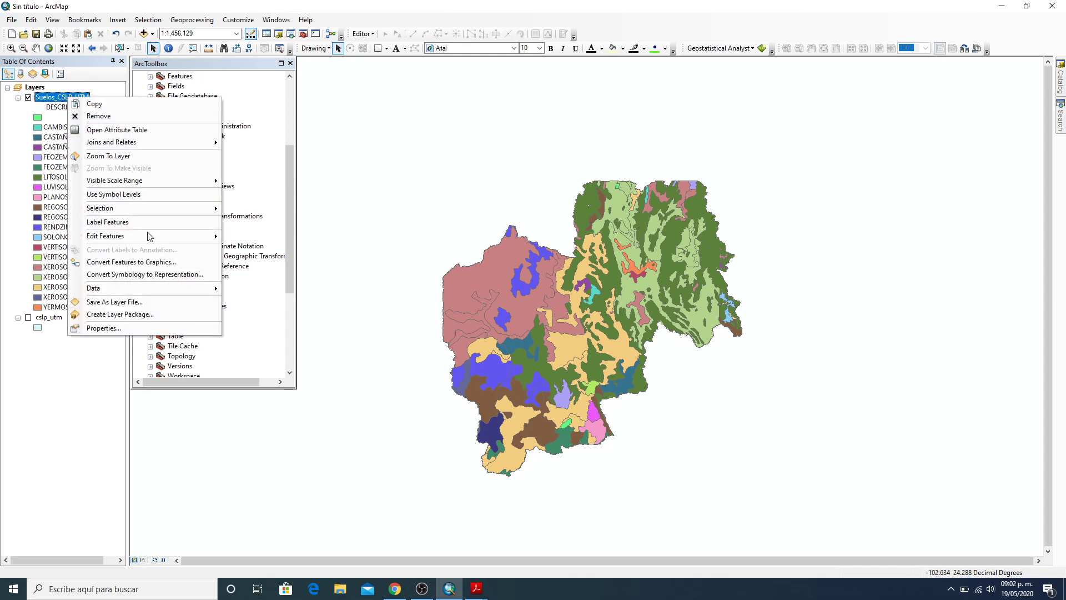
pyautogui.click(199, 327)
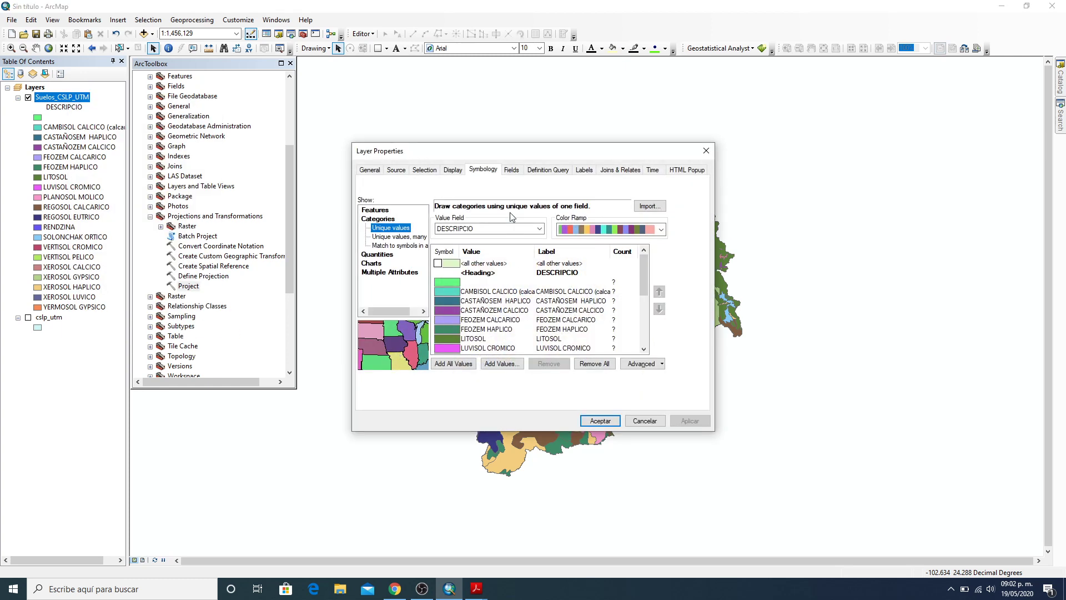
pyautogui.click(539, 229)
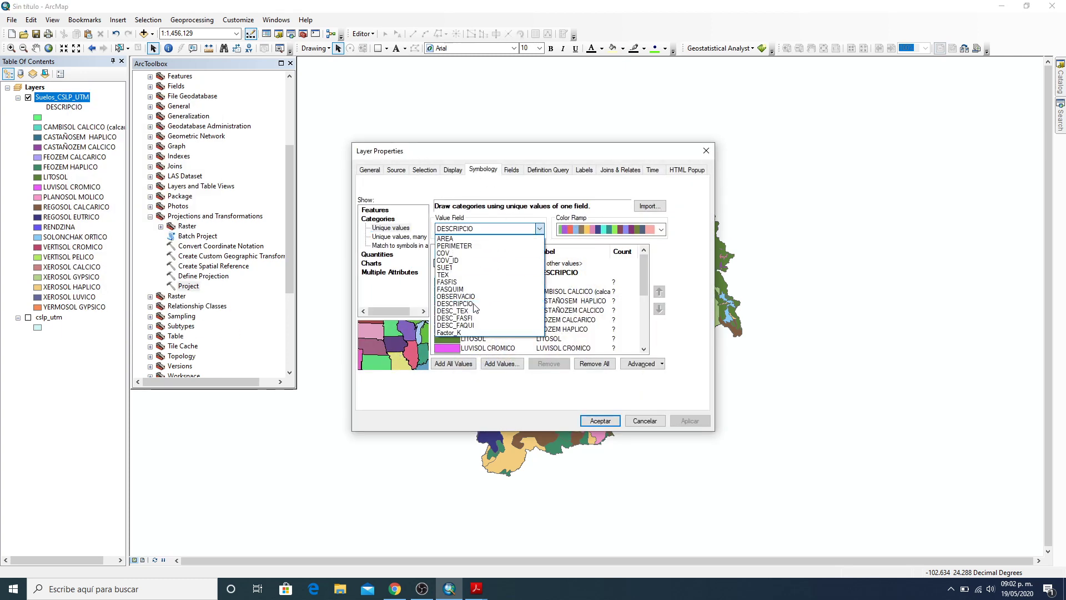
pyautogui.click(448, 332)
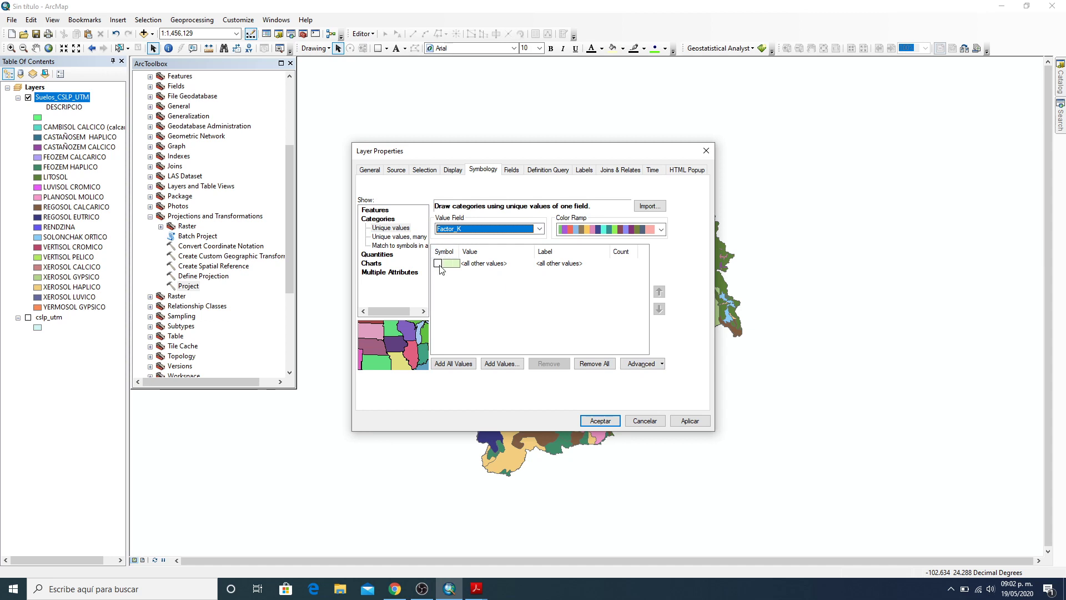
pyautogui.click(453, 363)
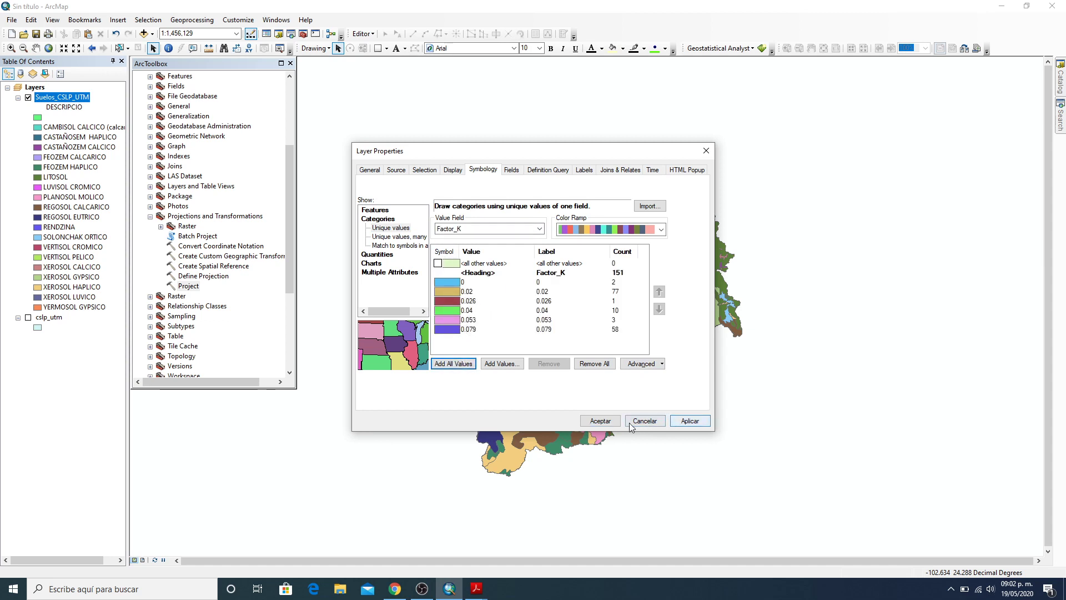
# Remove the outline colour from all the Factor_K class symbols and apply the symbology to the soil layer
pyautogui.rightClick(463, 282)
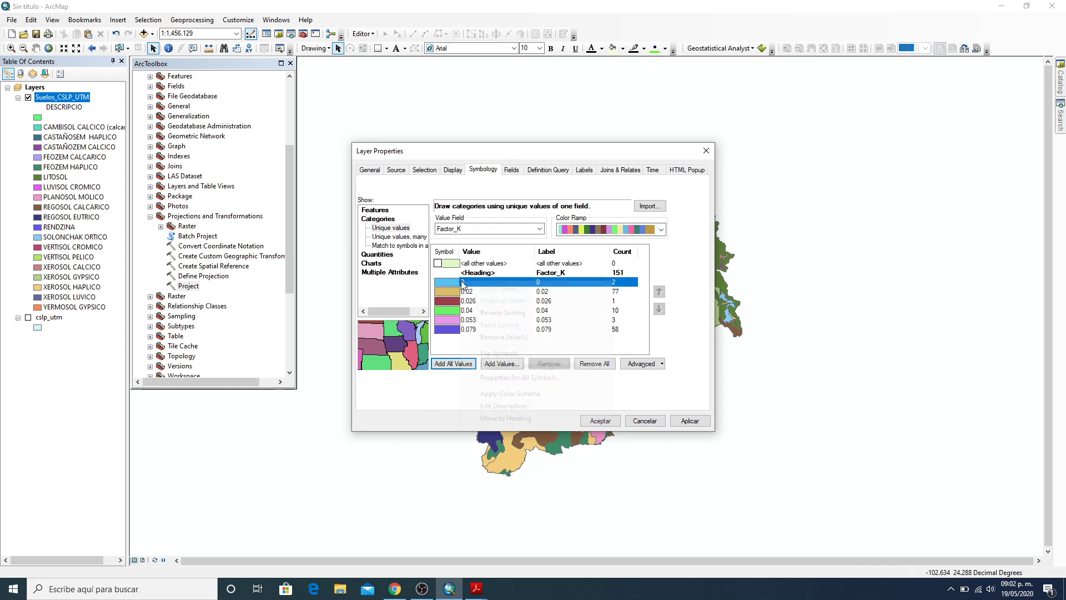
pyautogui.click(521, 381)
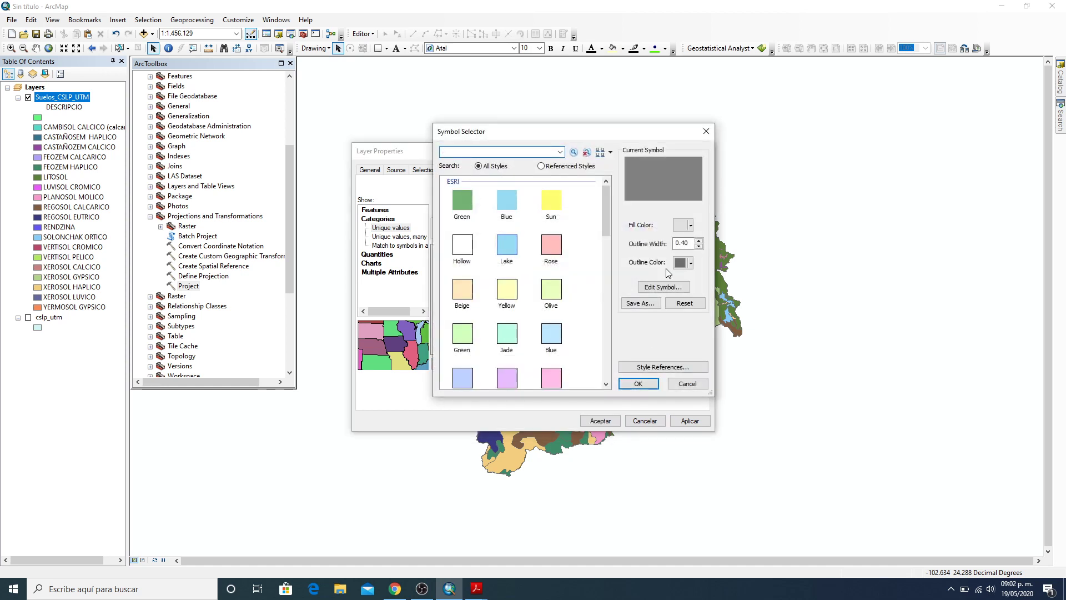
pyautogui.click(690, 263)
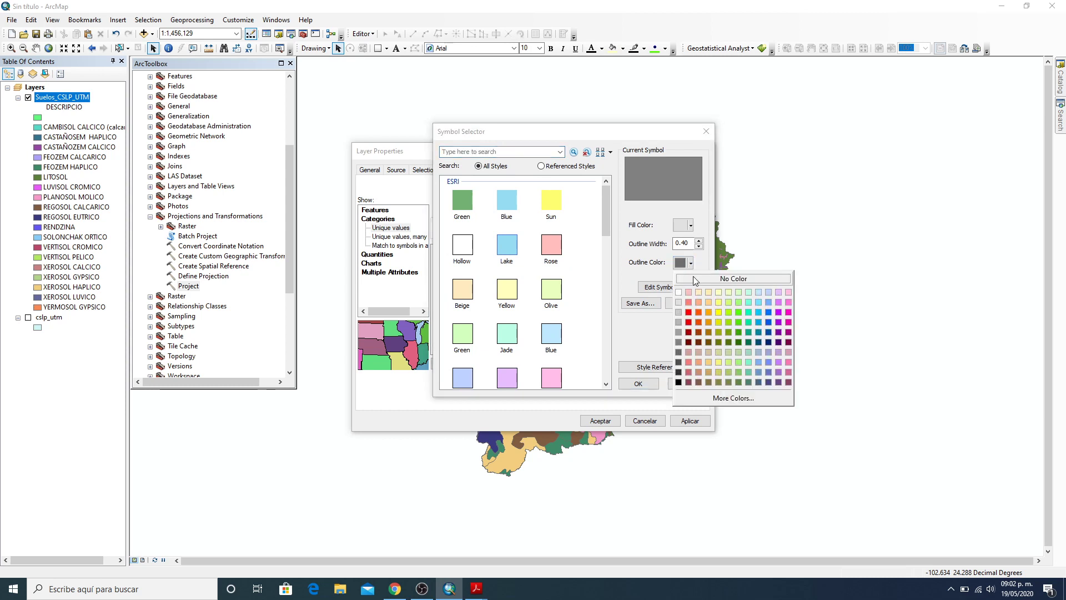
pyautogui.click(696, 280)
pyautogui.click(638, 383)
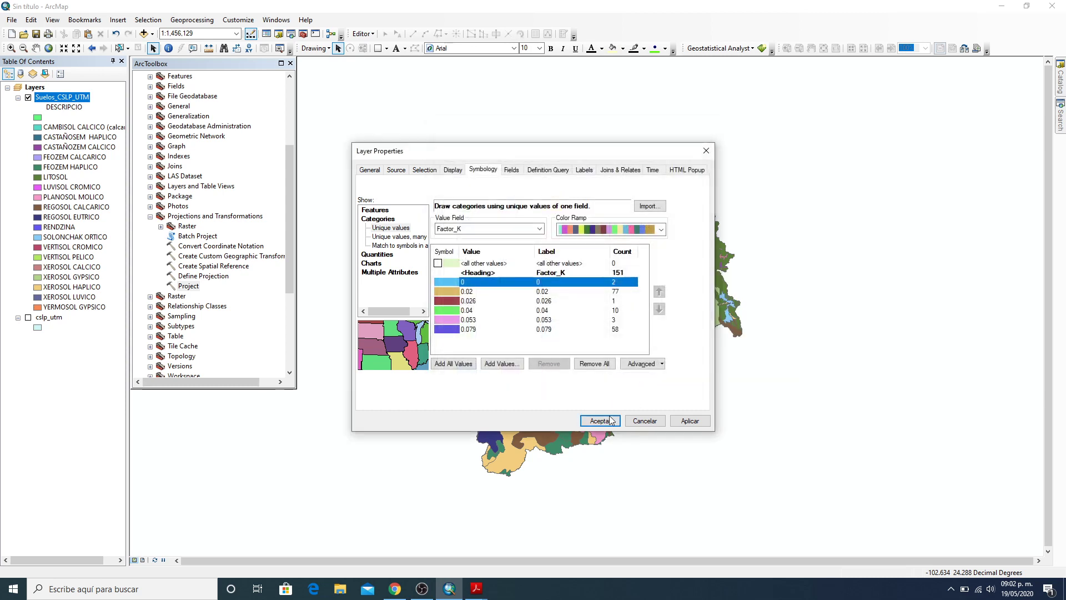
pyautogui.click(600, 421)
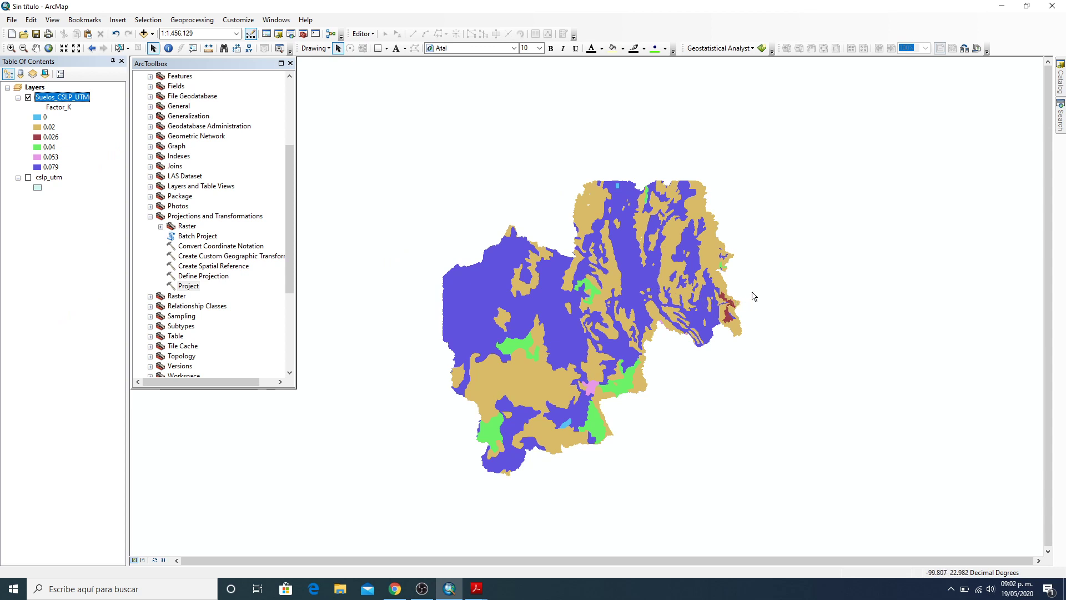
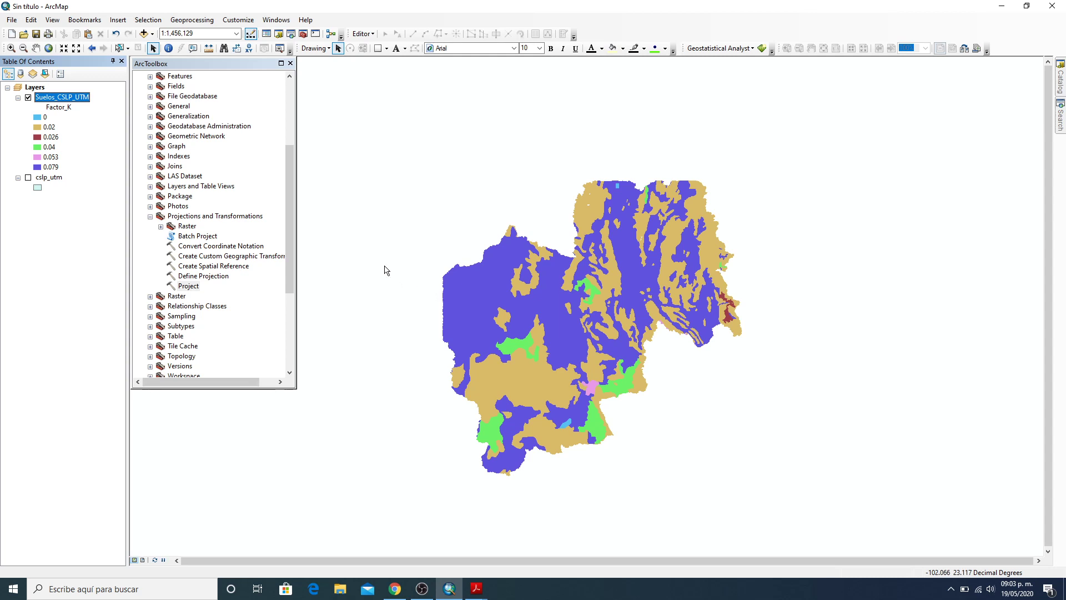
# Add the raster r from the AEMA\P4 folder without building pyramids, and hide the Suelos_CSLP_UTM and r layers
pyautogui.click(143, 35)
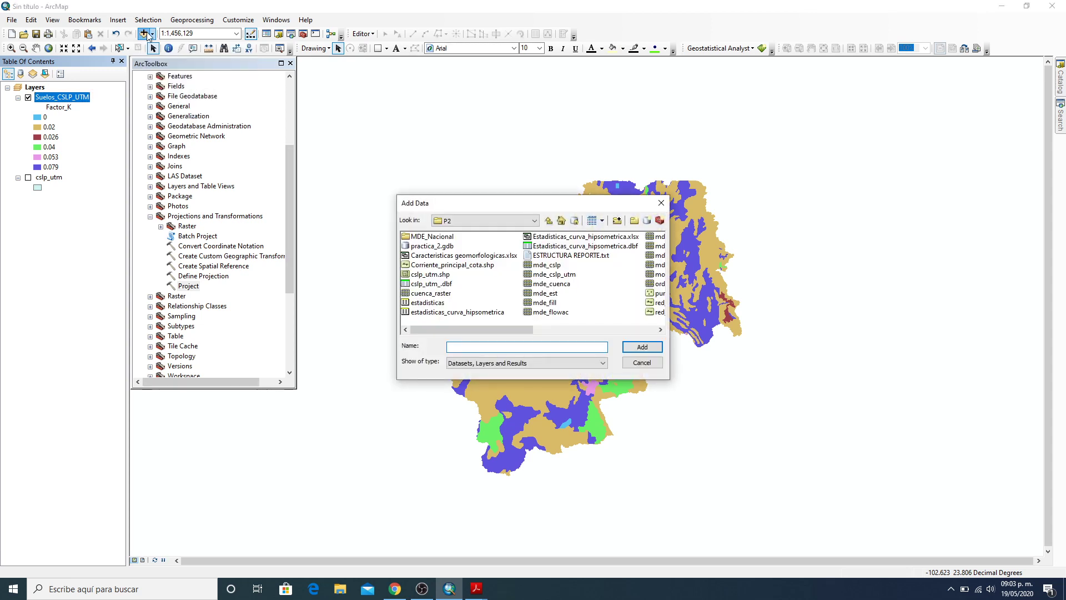
pyautogui.click(488, 222)
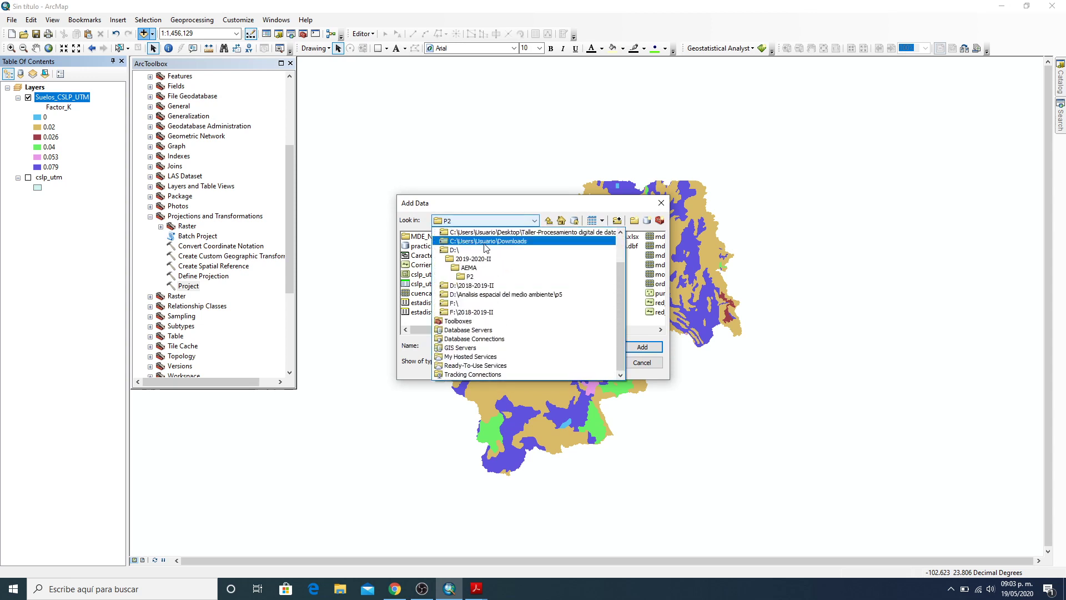
pyautogui.click(469, 268)
pyautogui.doubleClick(418, 294)
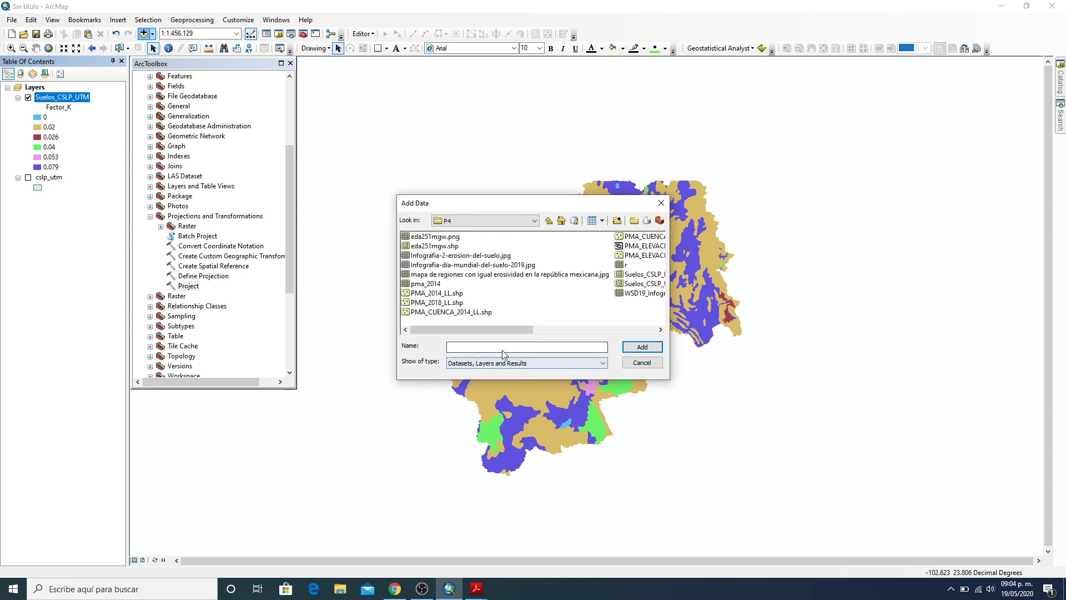
pyautogui.click(624, 265)
pyautogui.click(634, 346)
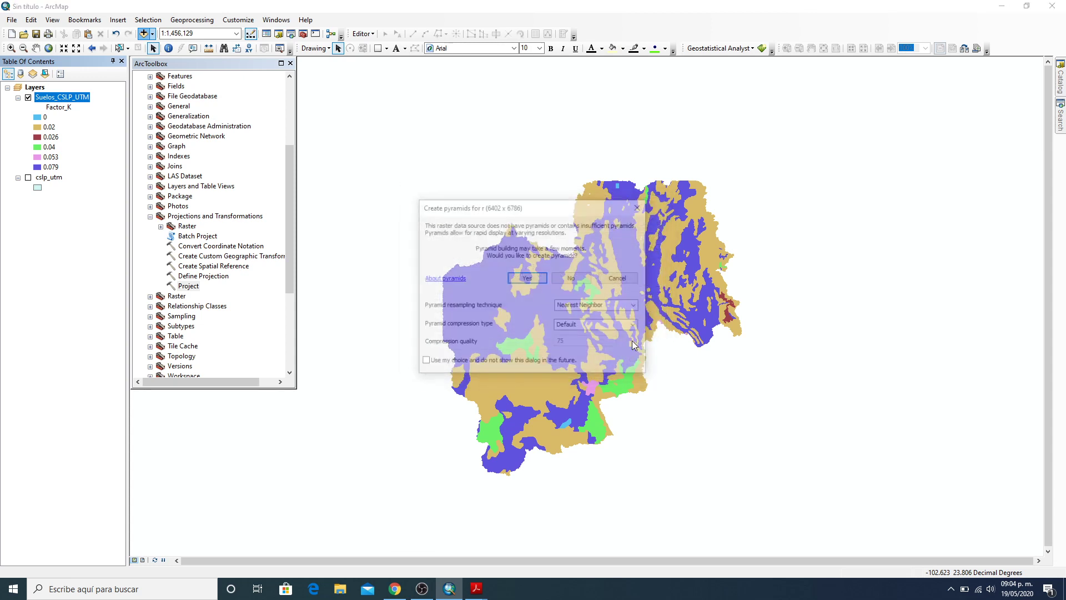
pyautogui.click(571, 279)
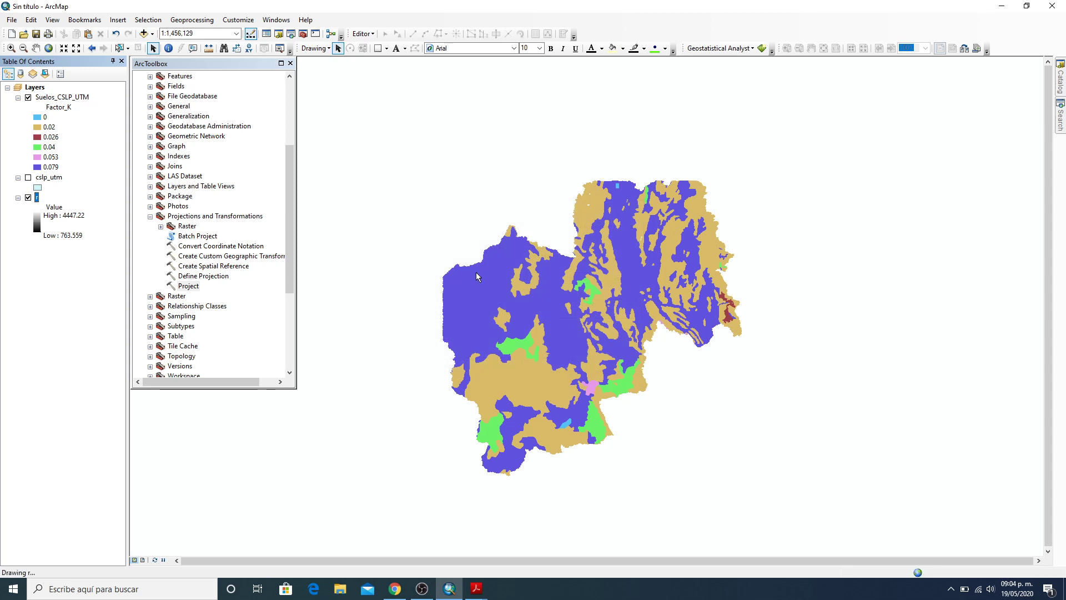
pyautogui.click(27, 98)
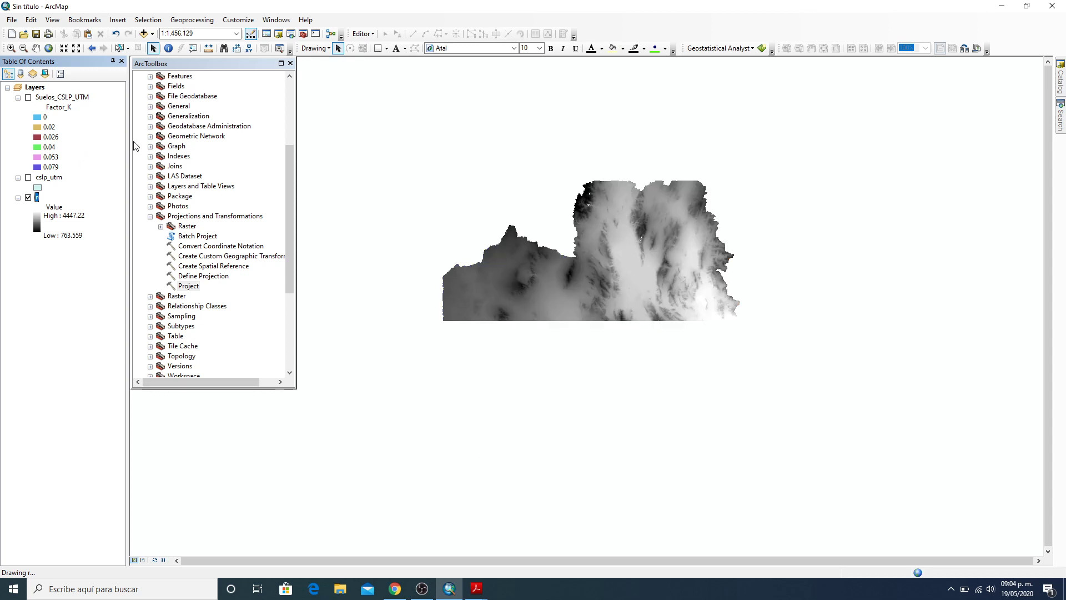
pyautogui.click(27, 197)
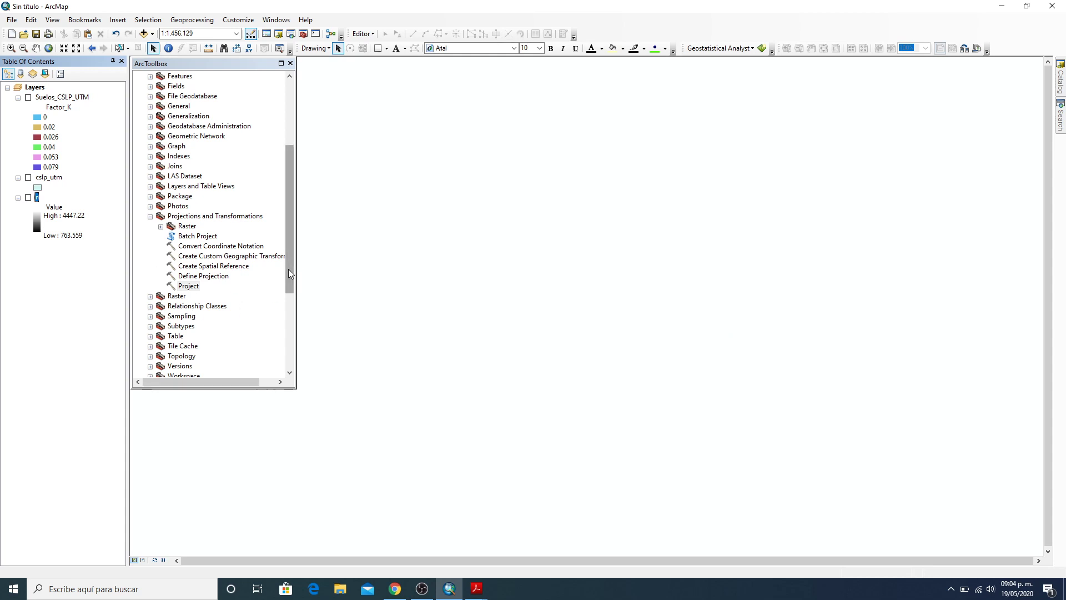
pyautogui.scroll(5, 292, 272)
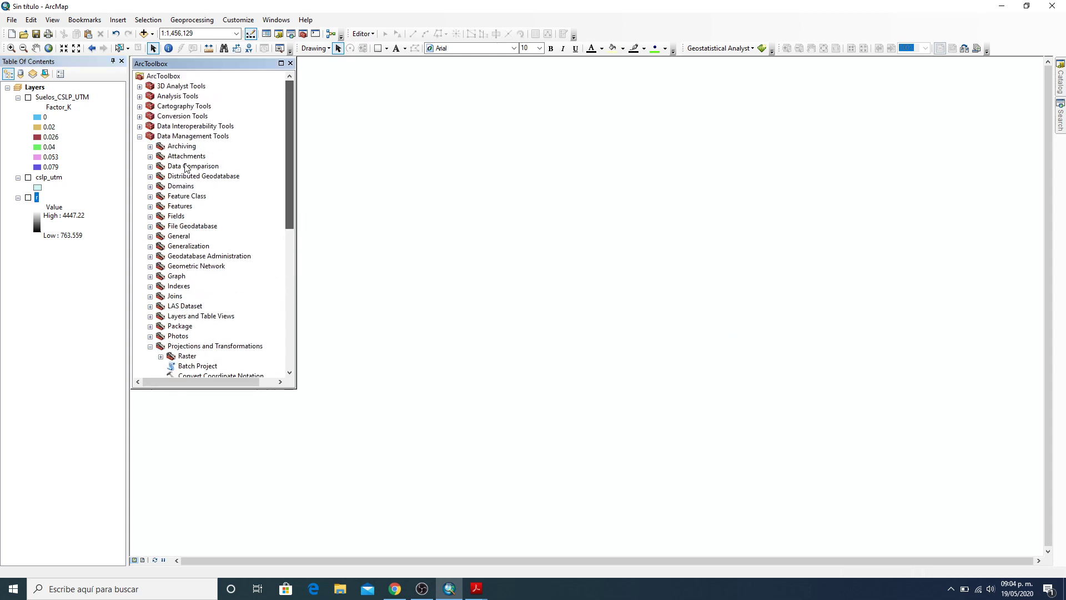
pyautogui.click(139, 136)
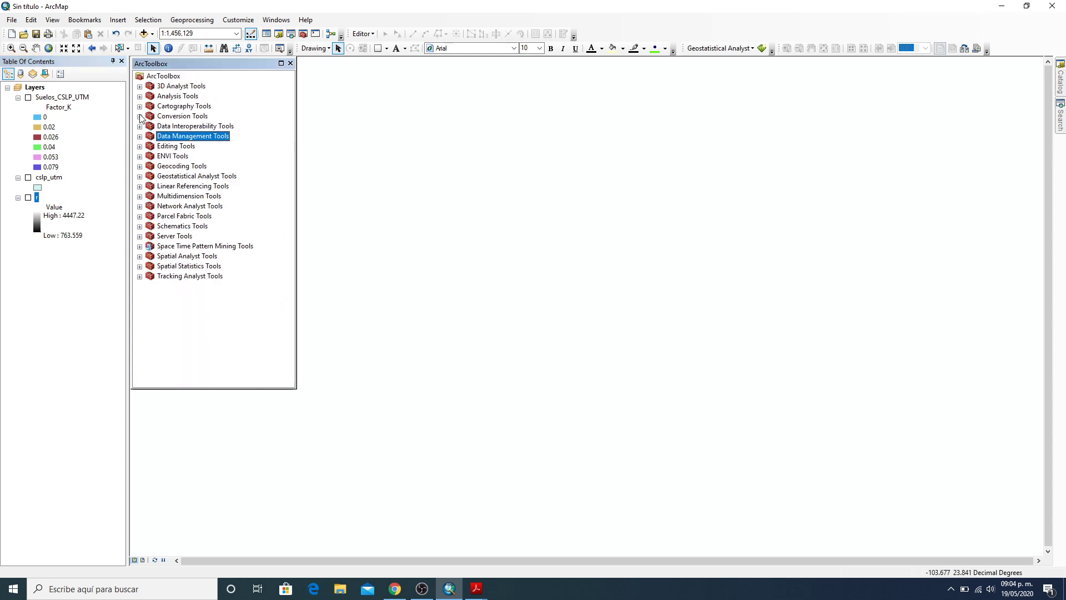
pyautogui.click(139, 117)
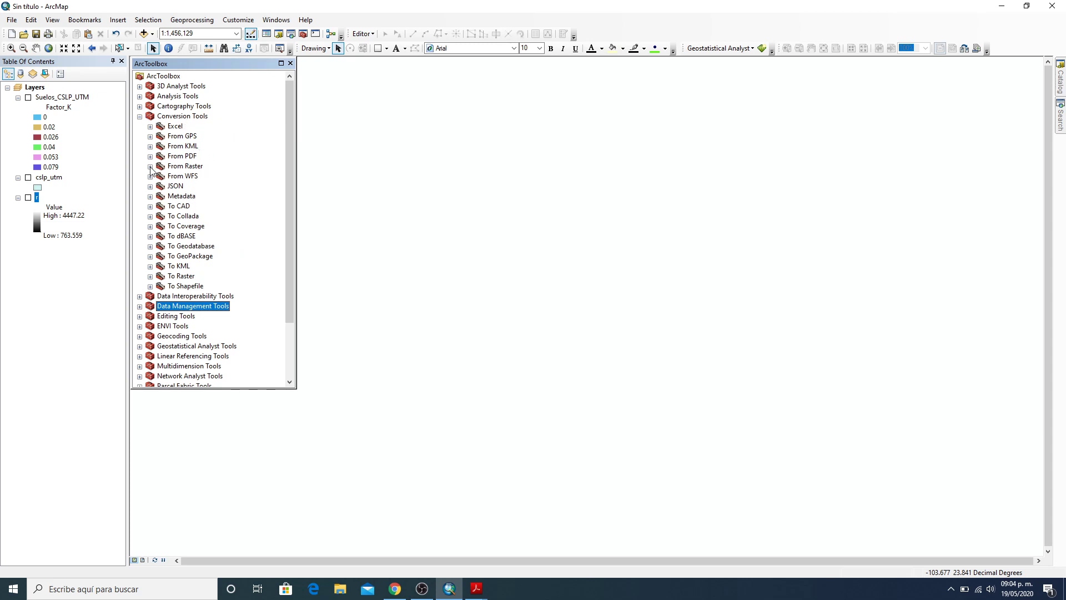
pyautogui.click(150, 276)
pyautogui.scroll(-1, 255, 323)
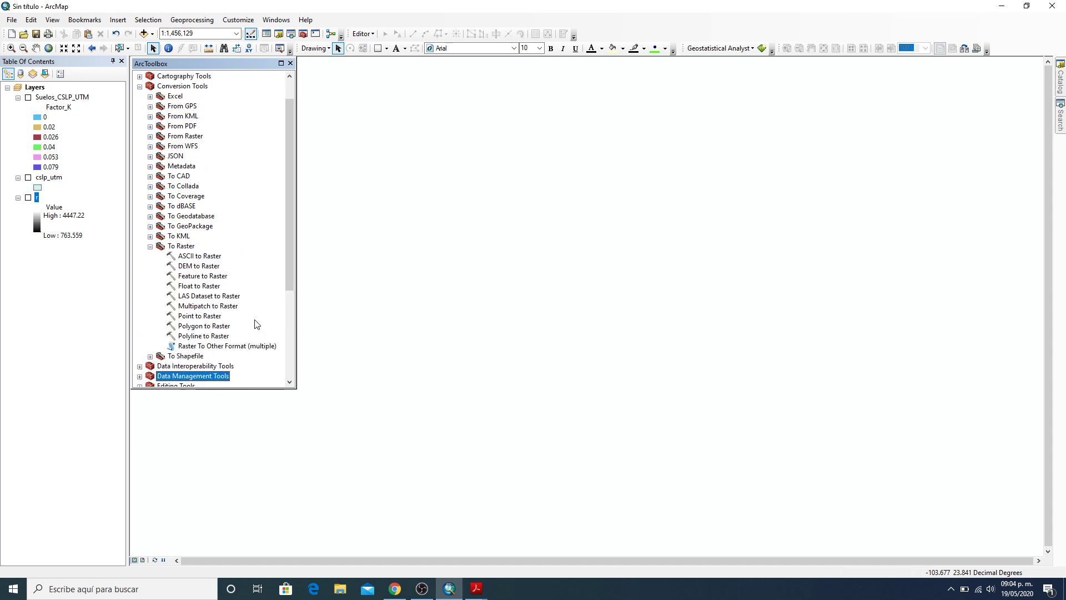
pyautogui.doubleClick(215, 327)
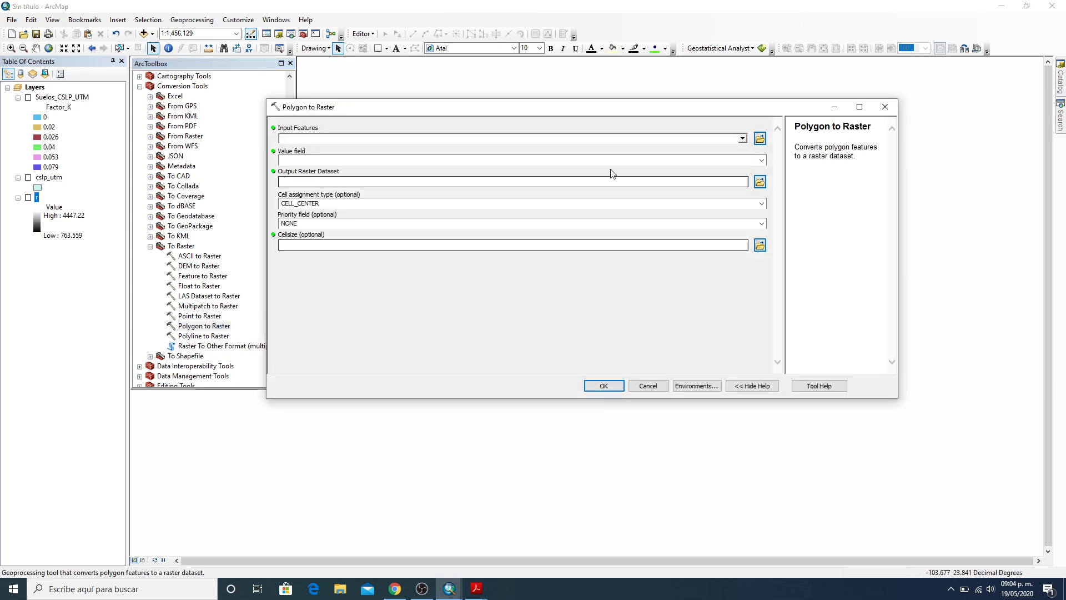
pyautogui.click(744, 139)
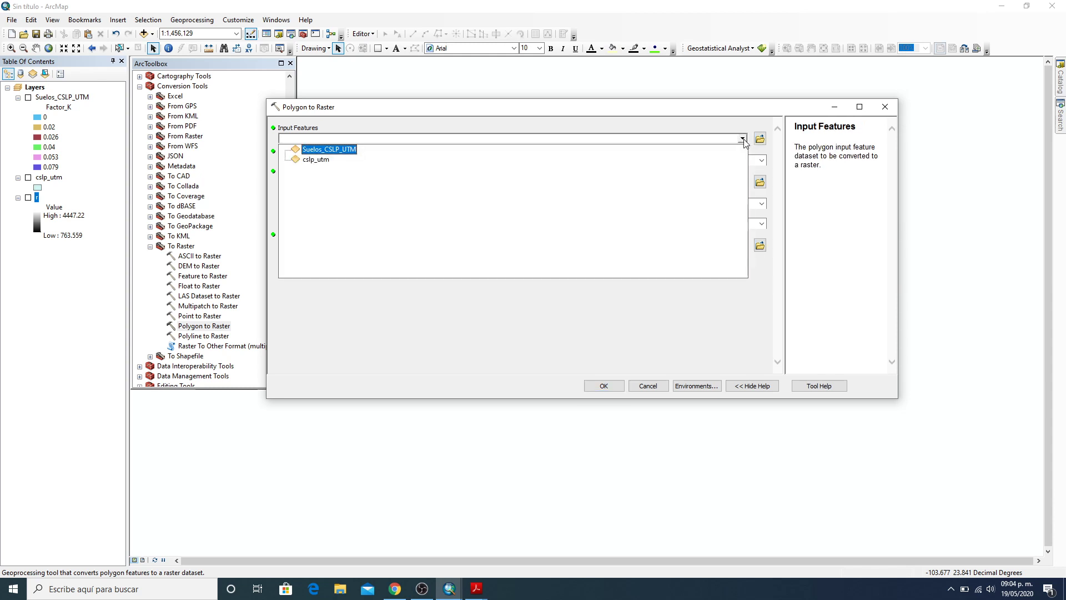
pyautogui.click(327, 150)
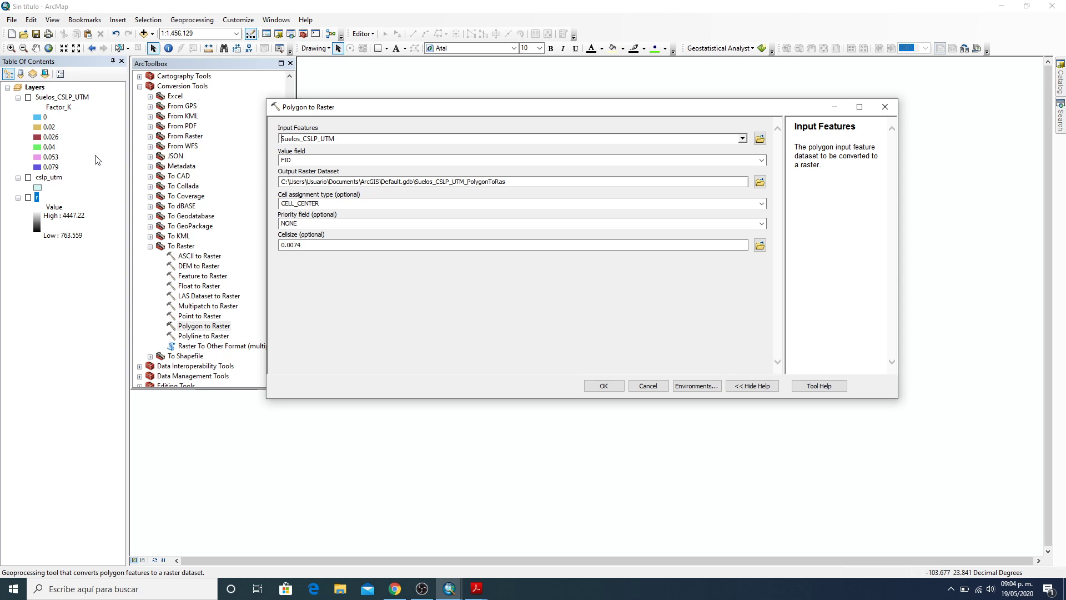
pyautogui.click(762, 162)
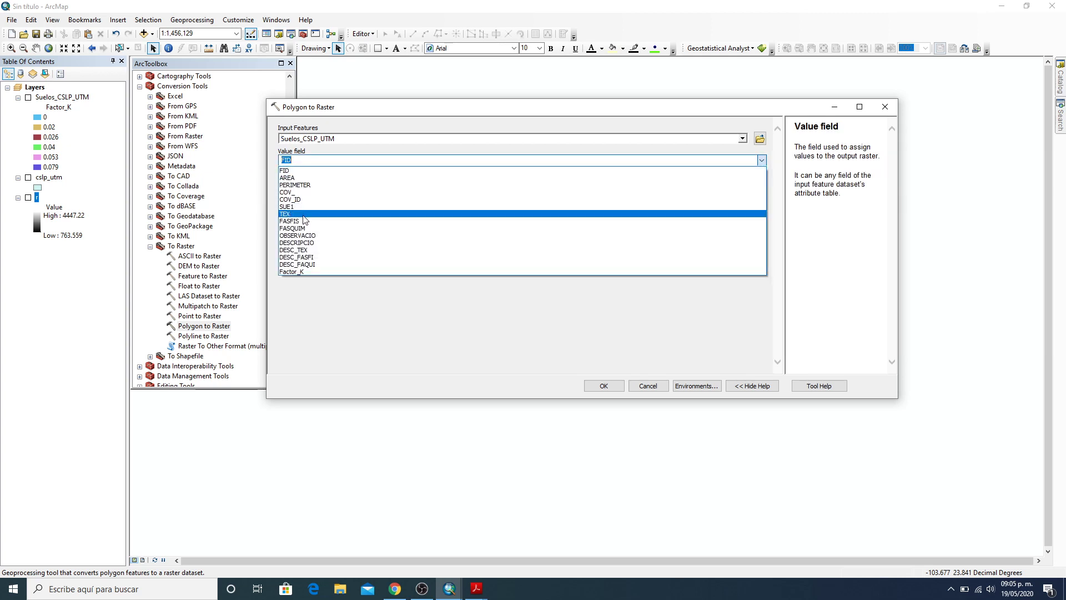
pyautogui.click(303, 272)
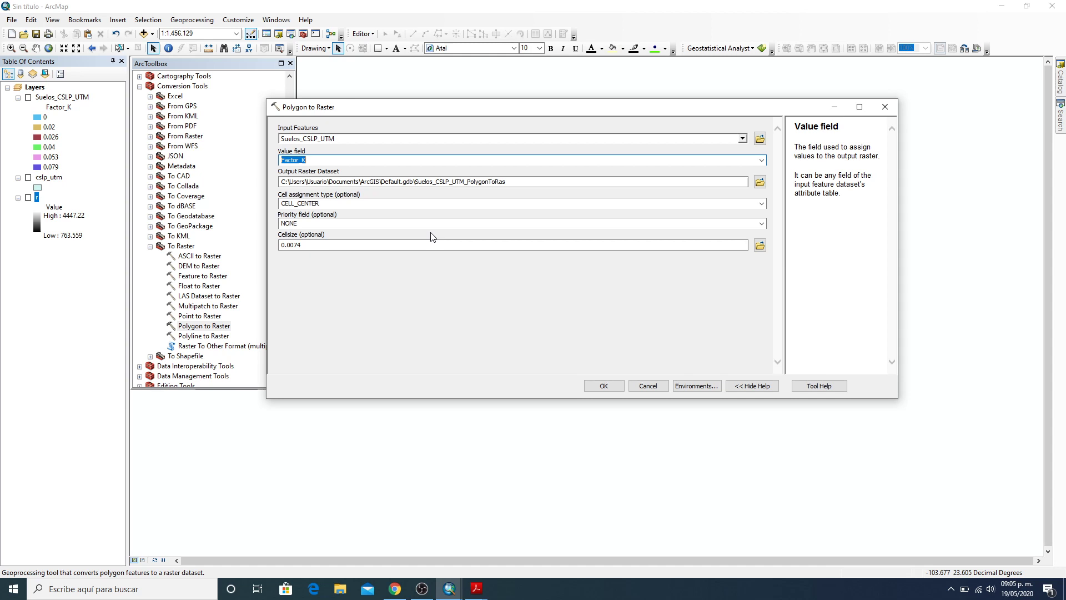
pyautogui.click(759, 183)
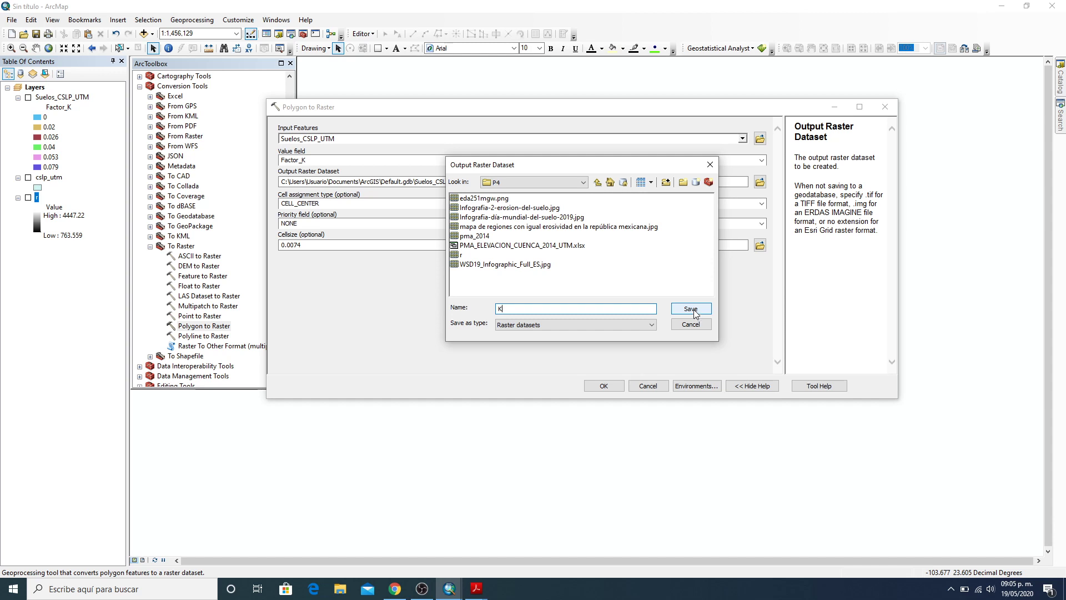
pyautogui.click(693, 310)
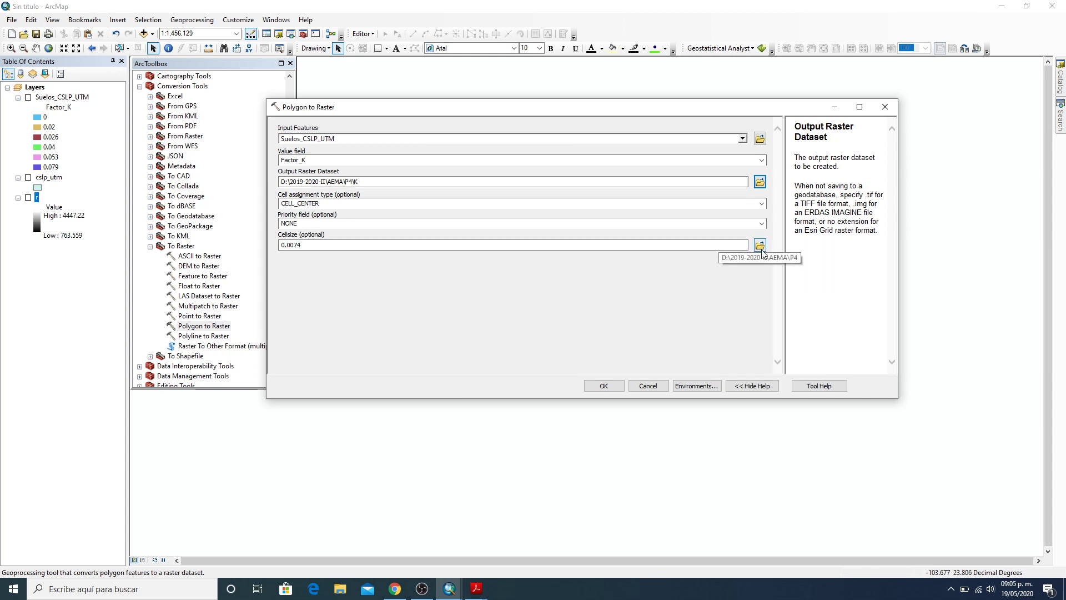
pyautogui.click(316, 248)
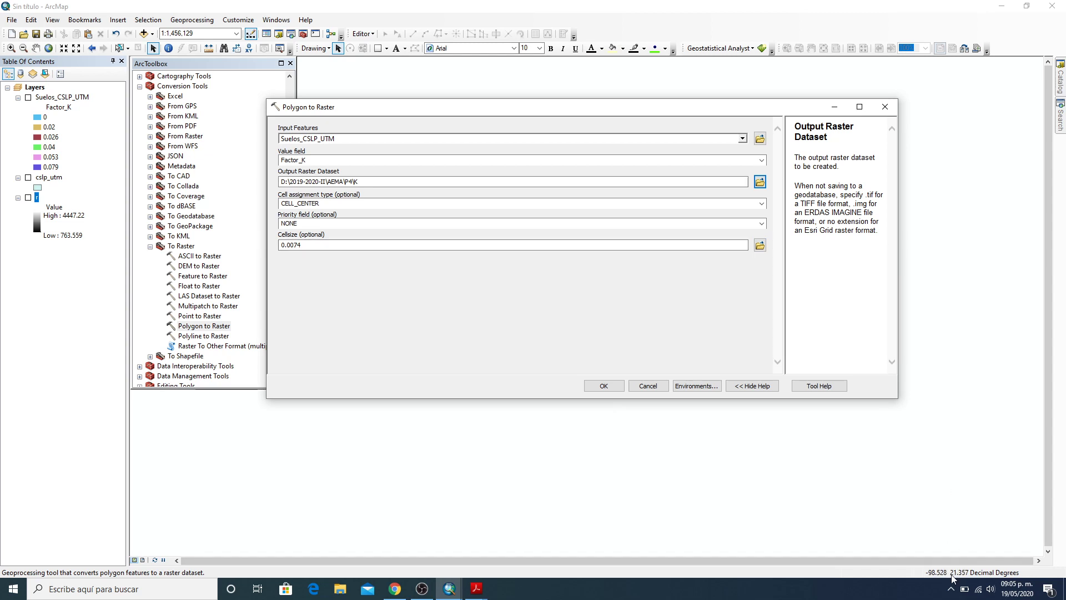
pyautogui.click(894, 113)
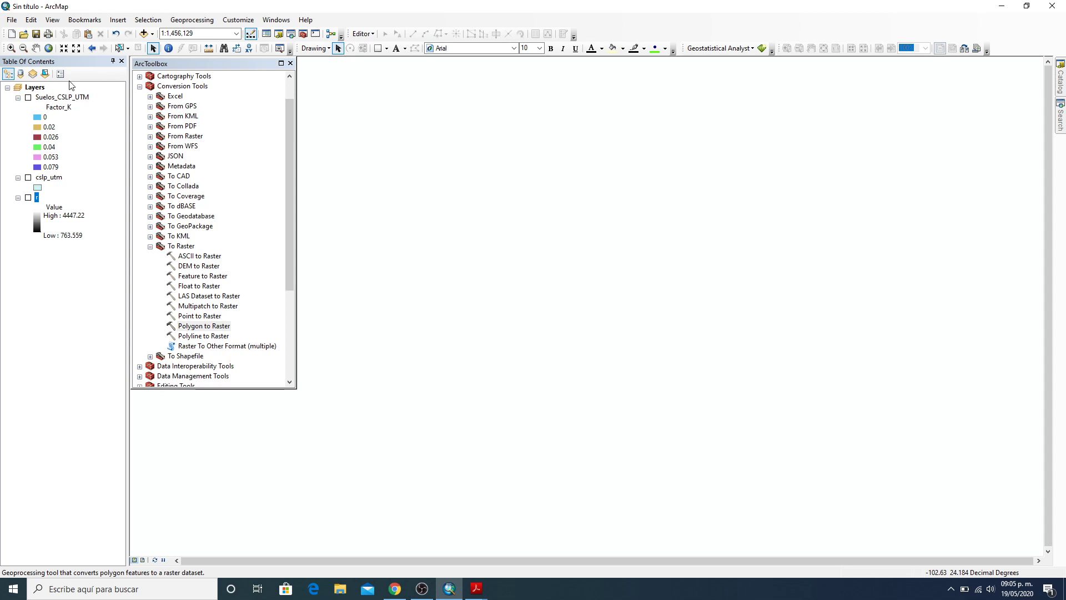
# Start a new blank map, discarding the changes to the current untitled map
pyautogui.click(12, 34)
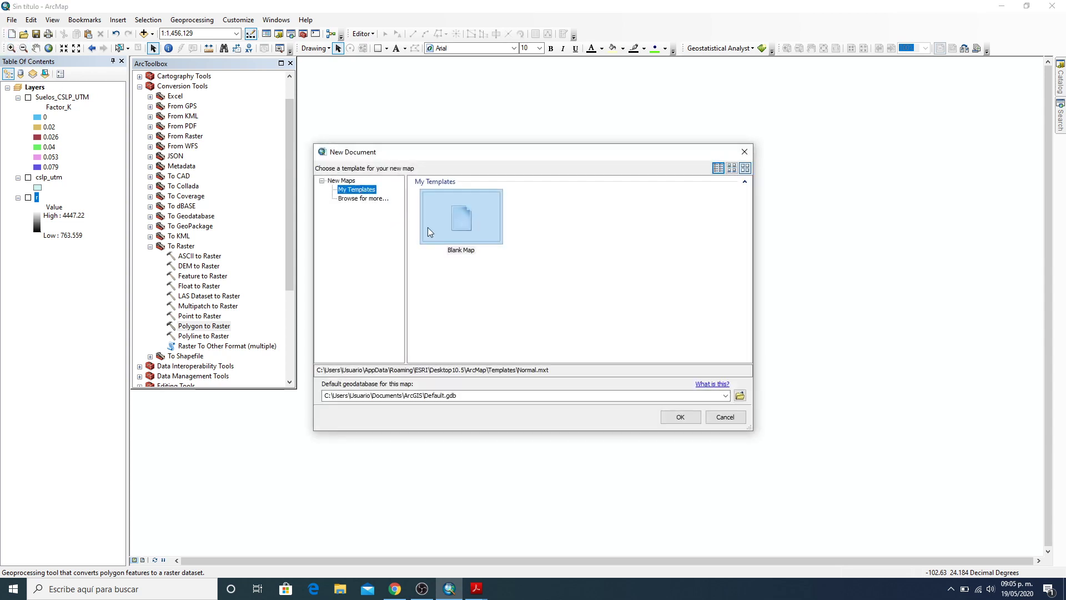
pyautogui.click(669, 418)
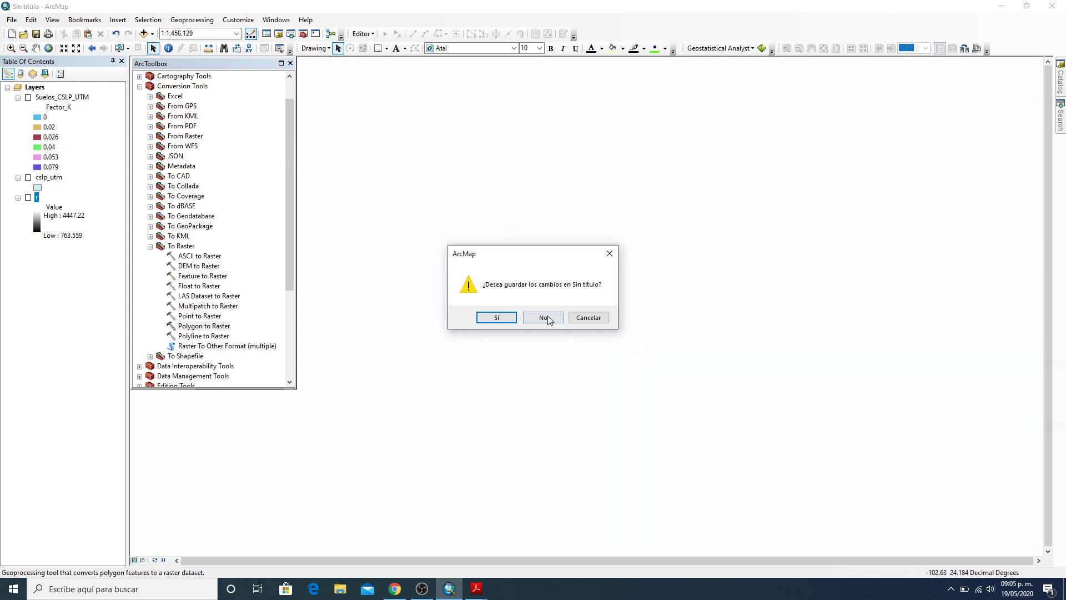
pyautogui.click(544, 318)
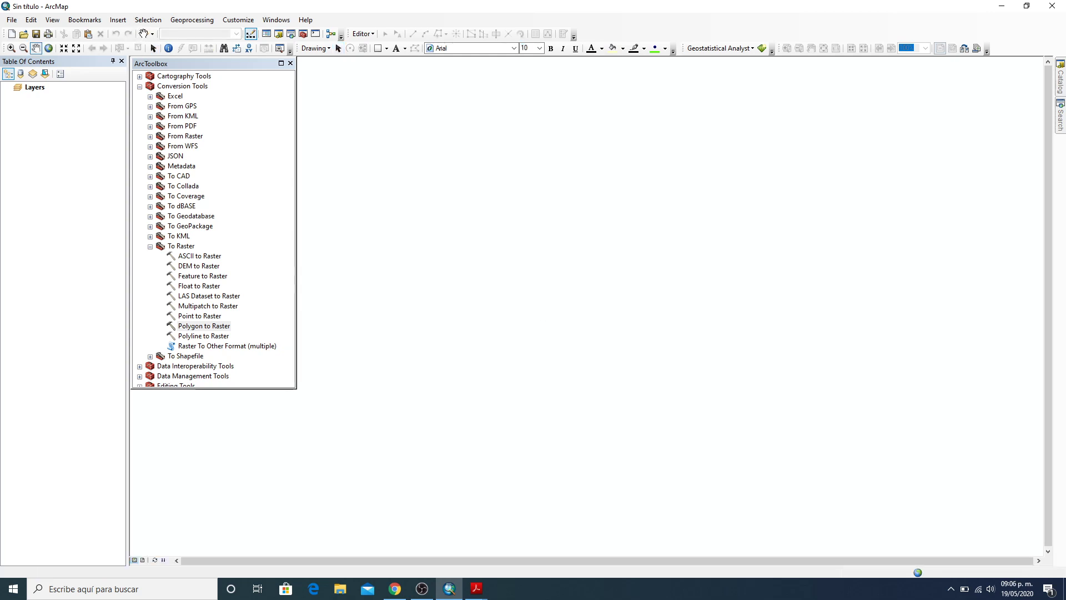
# Add the raster r and Suelos_CSLP_UTM.shp from P4 to the map without building pyramids, and hide the raster
pyautogui.click(144, 34)
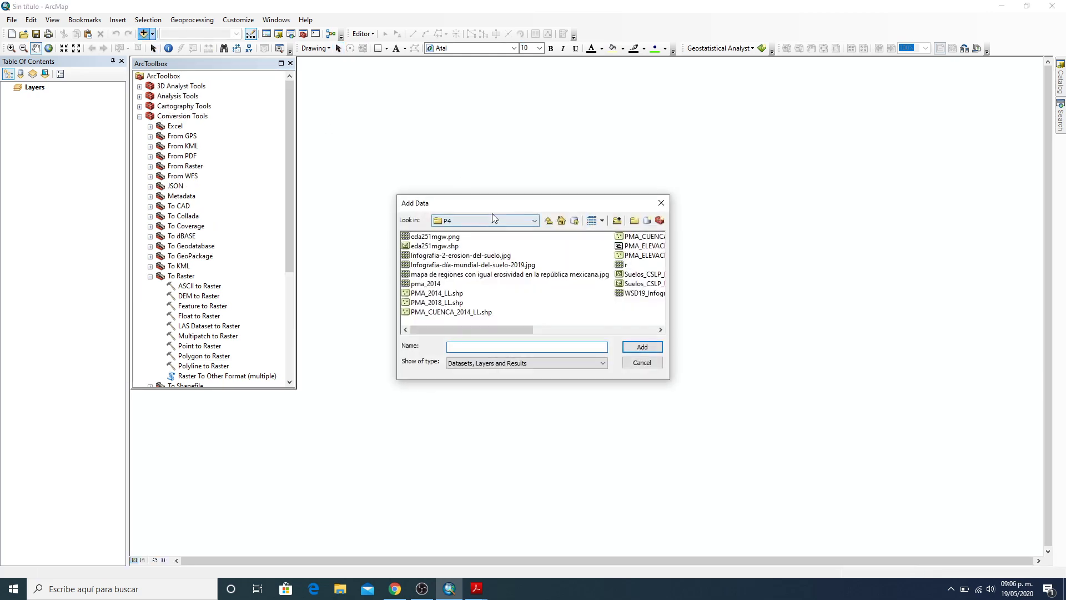
pyautogui.click(623, 265)
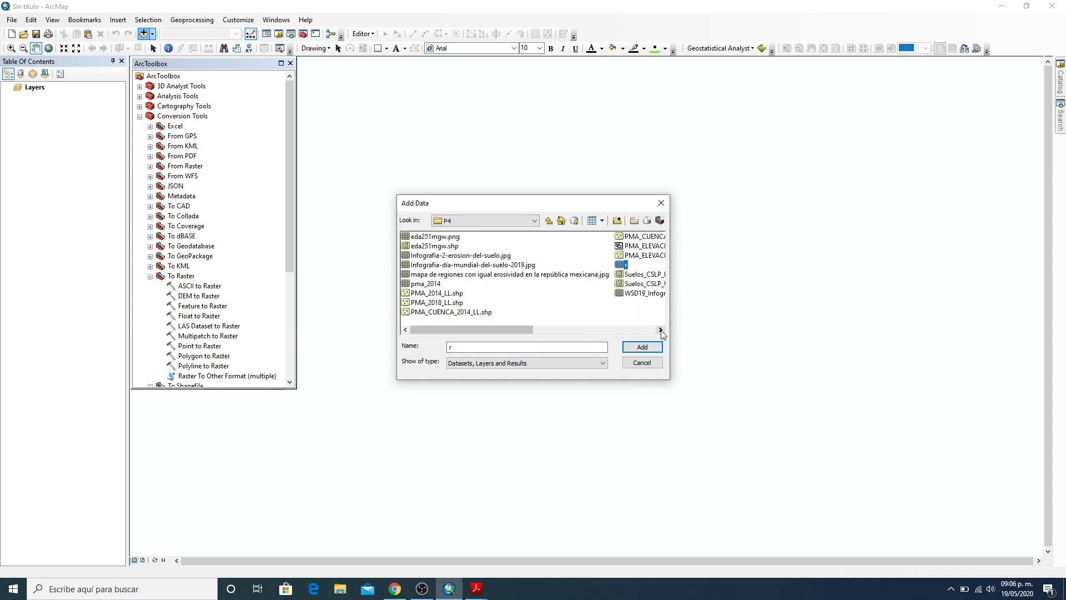
pyautogui.click(592, 328)
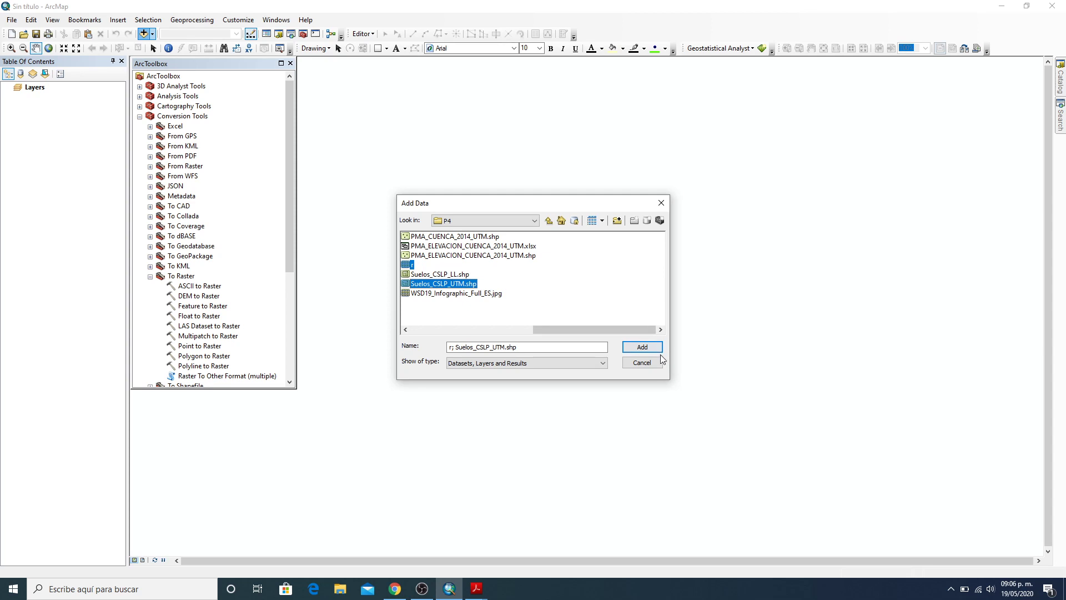
pyautogui.click(643, 348)
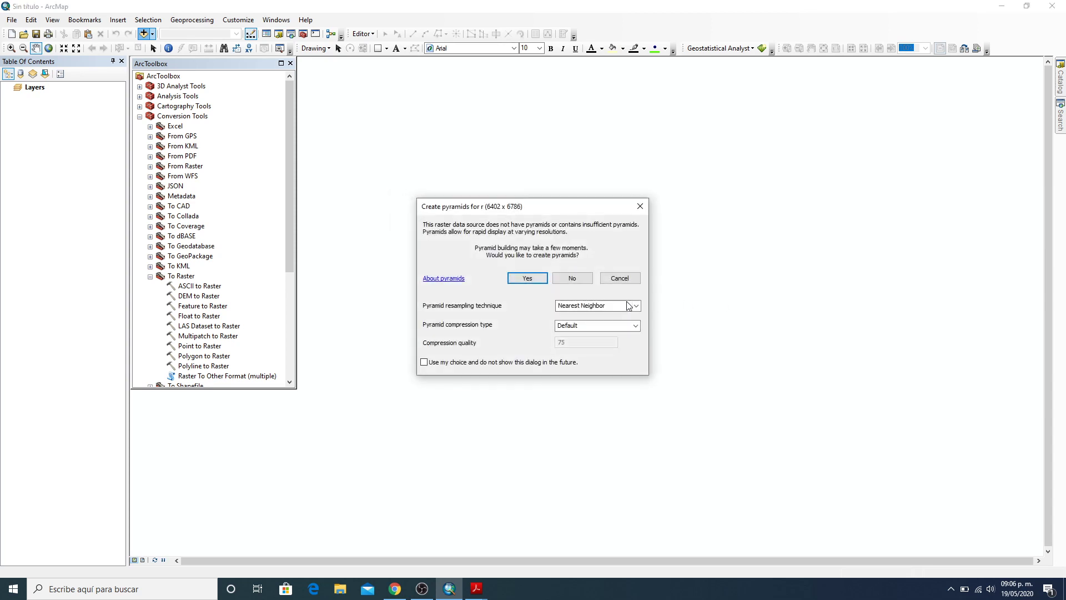
pyautogui.click(588, 281)
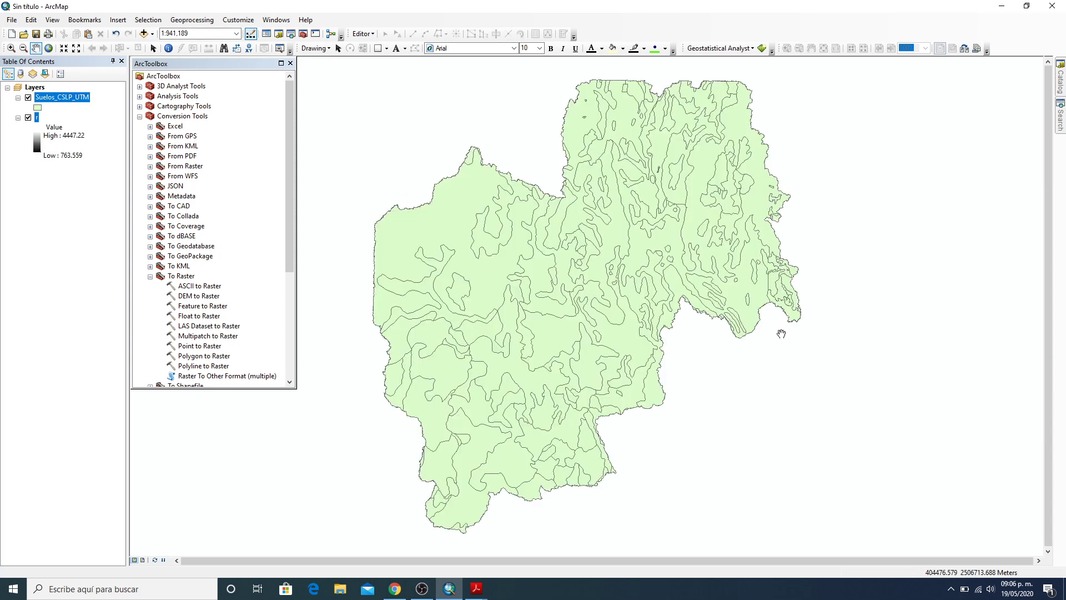
pyautogui.click(29, 117)
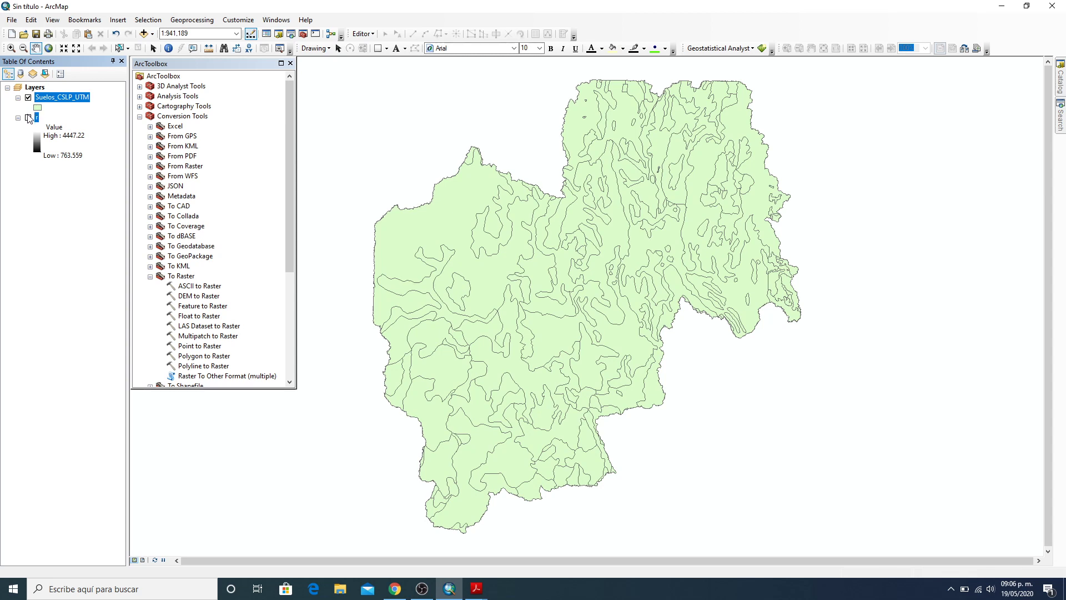
# Hide the Suelos_CSLP_UTM layer and set up a Polygon to Raster conversion of it with Factor_K as the value field
pyautogui.click(29, 98)
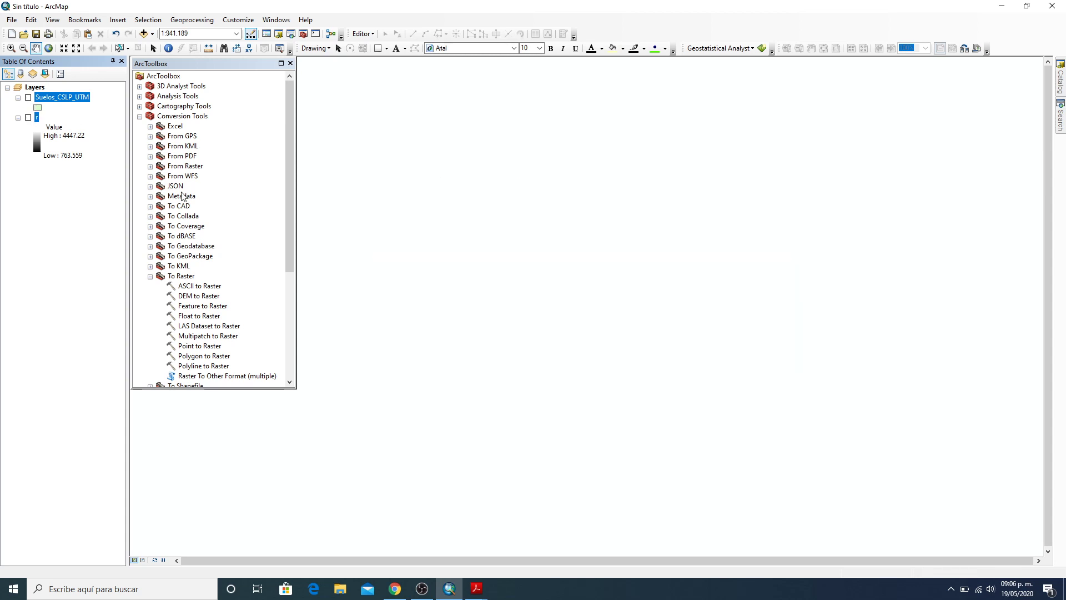
pyautogui.doubleClick(205, 356)
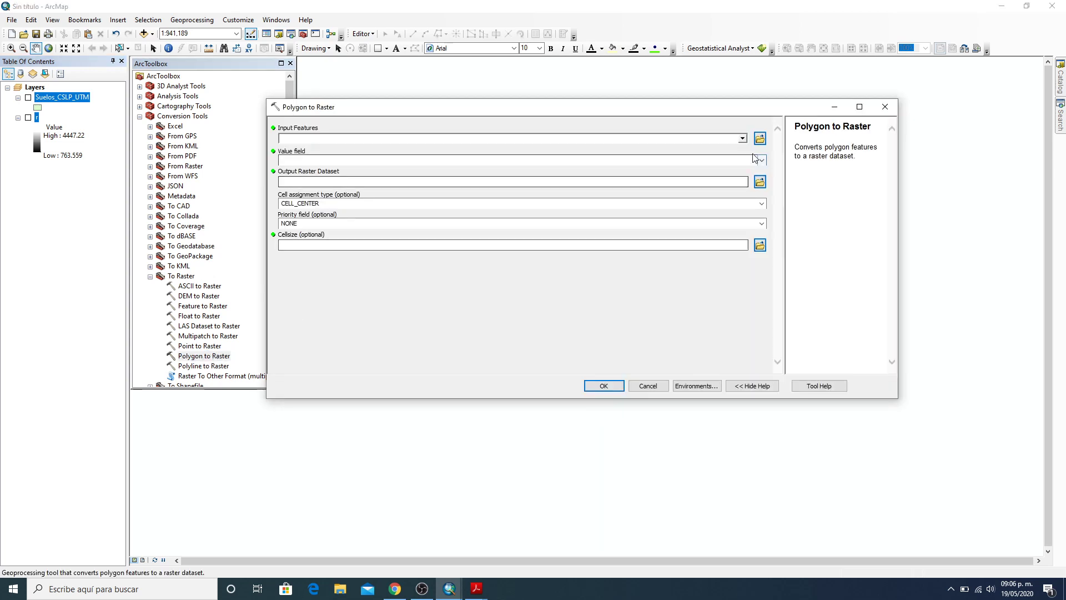
pyautogui.click(743, 139)
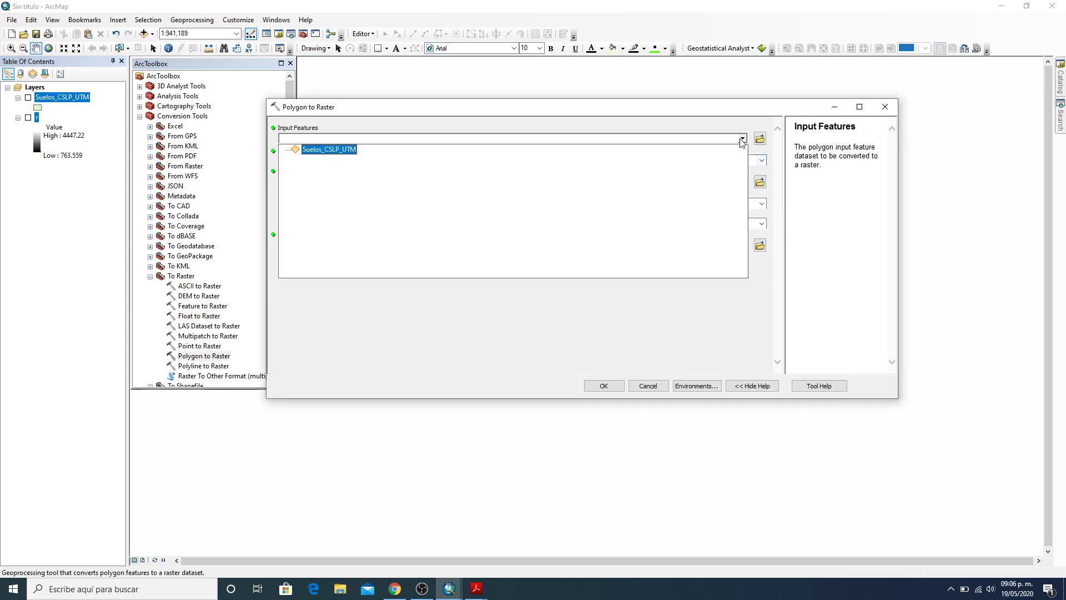
pyautogui.click(328, 150)
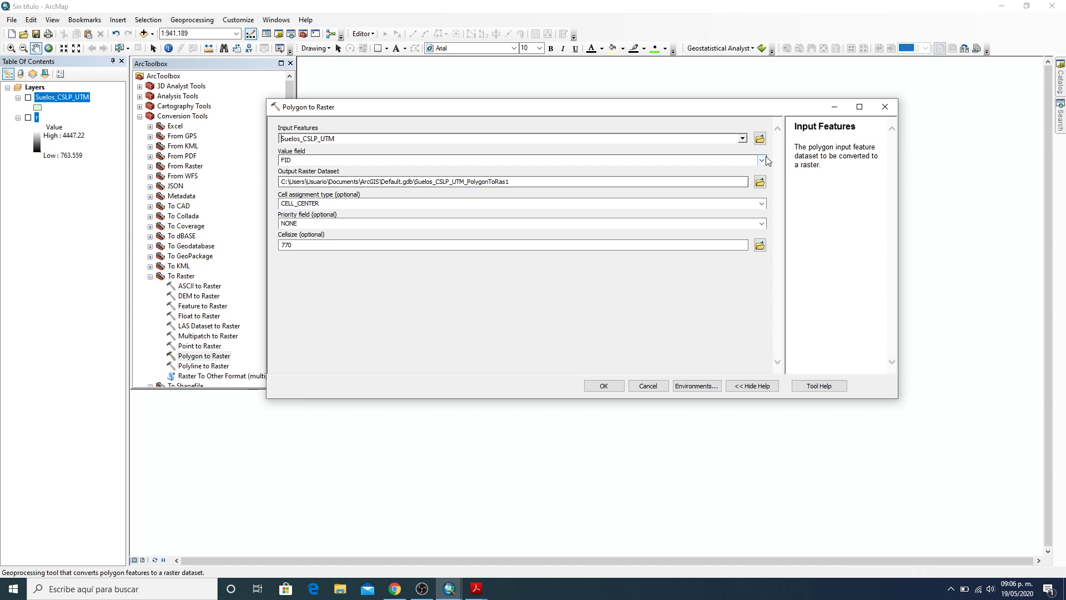
pyautogui.click(762, 161)
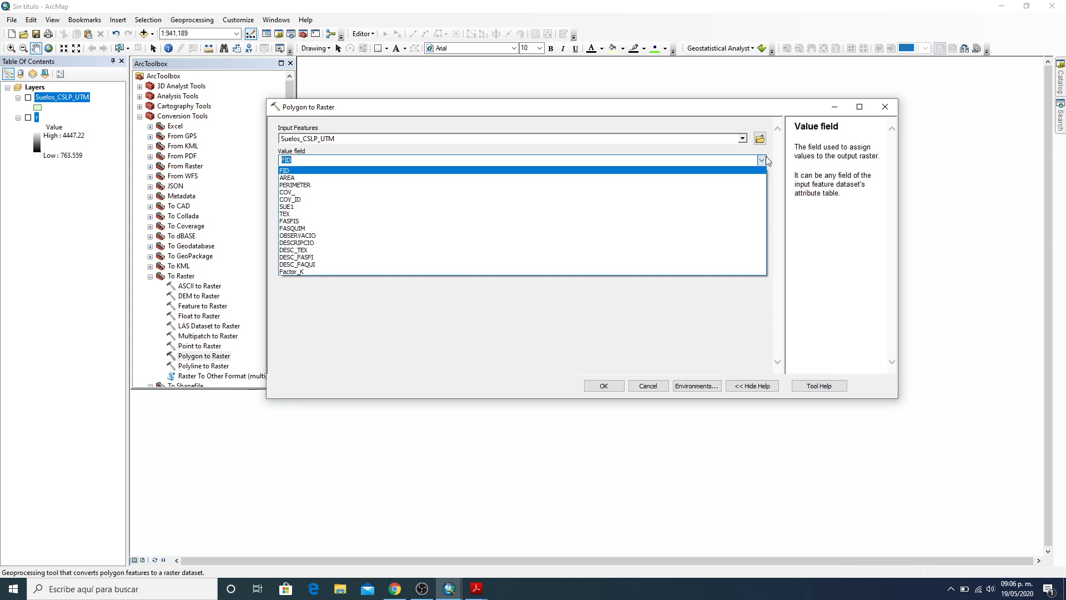
pyautogui.click(310, 272)
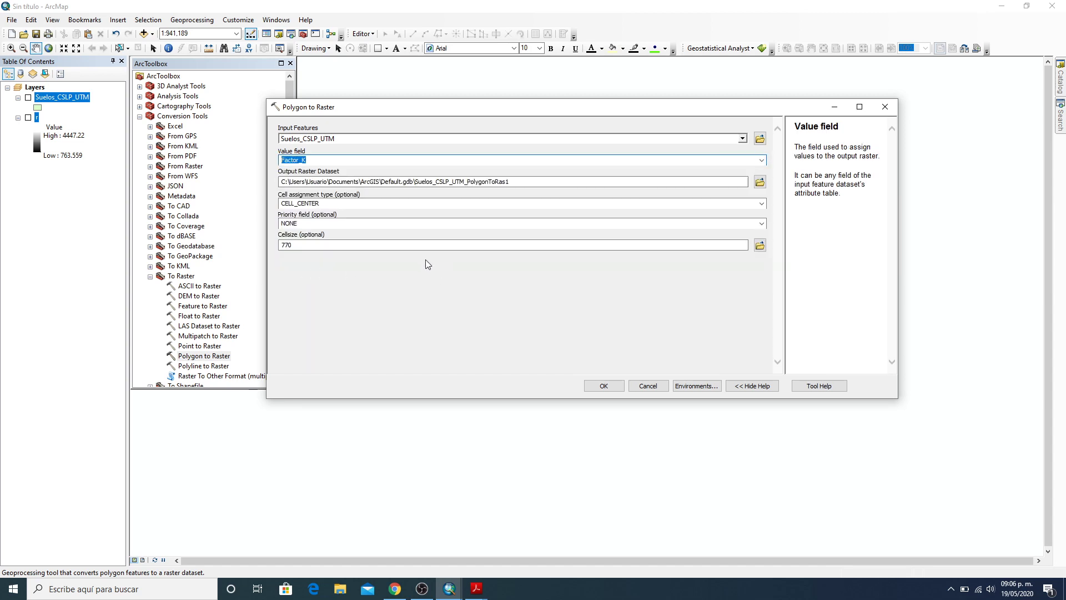
# Set the conversion's output raster to K in the AEMA\P4 folder
pyautogui.doubleClick(298, 245)
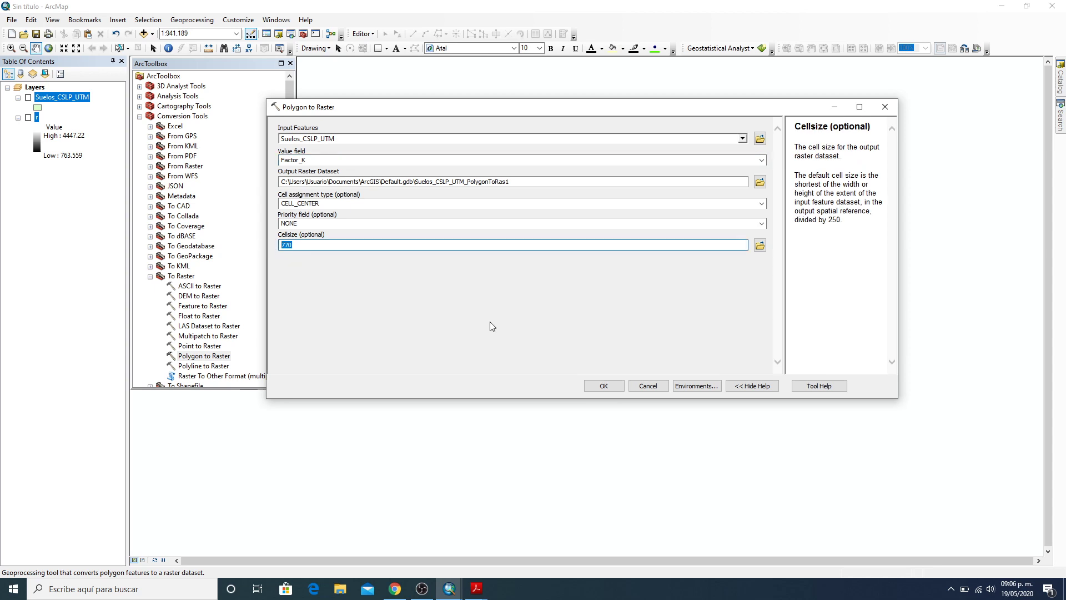
pyautogui.click(760, 182)
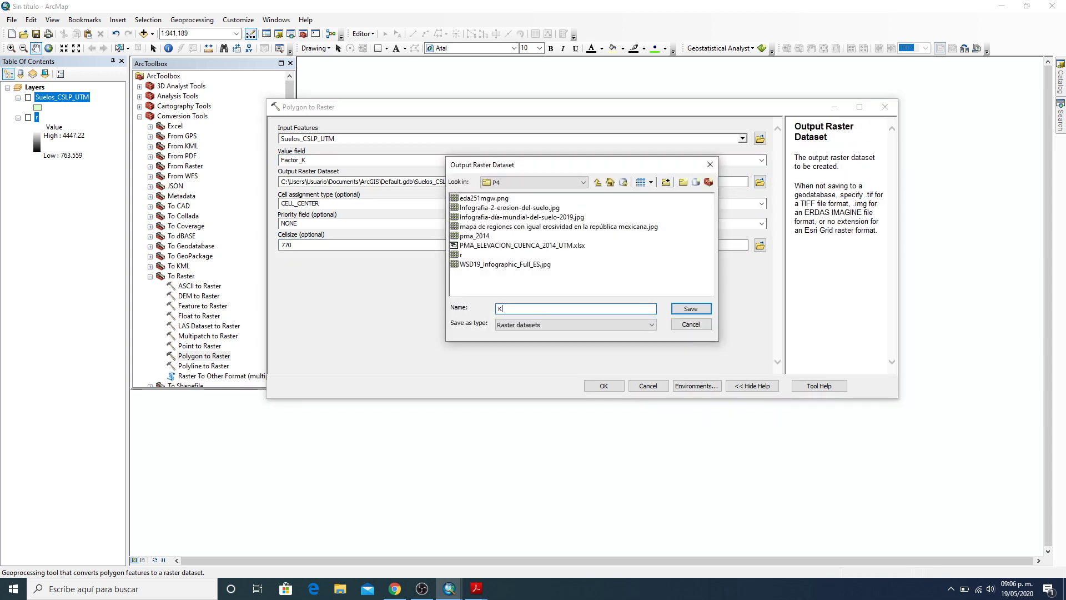
pyautogui.write('K')
pyautogui.press('Return')
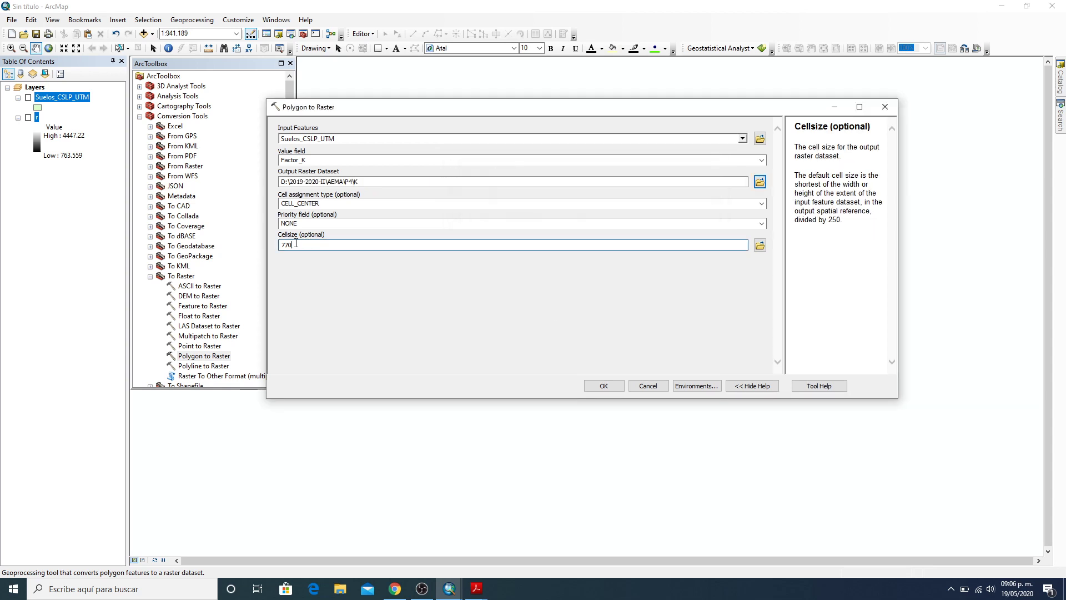
# Set the conversion's processing extent environment to be the same as layer r
pyautogui.doubleClick(406, 244)
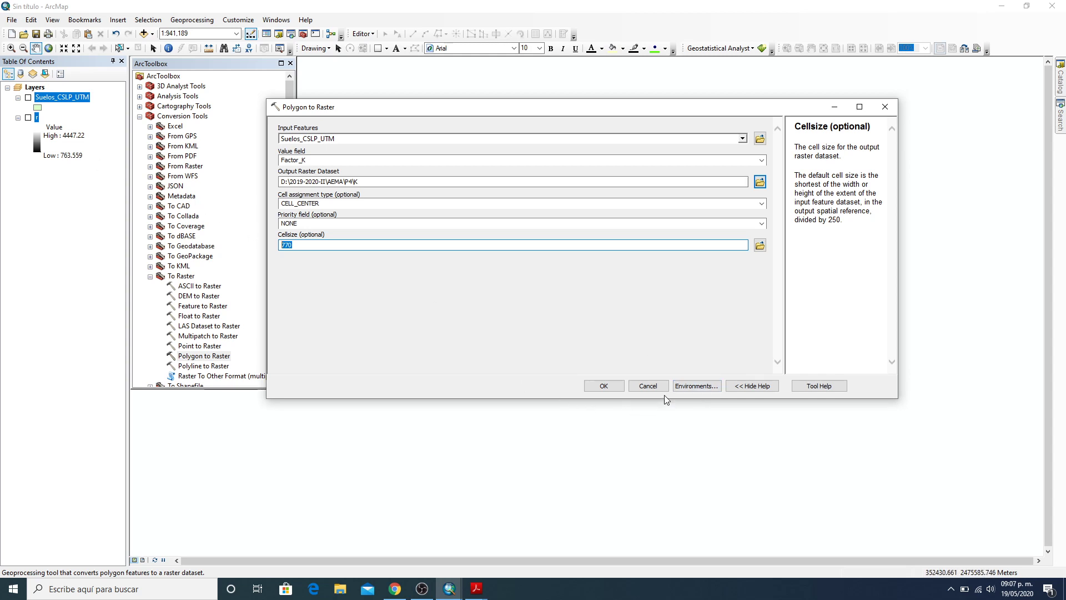
pyautogui.click(695, 387)
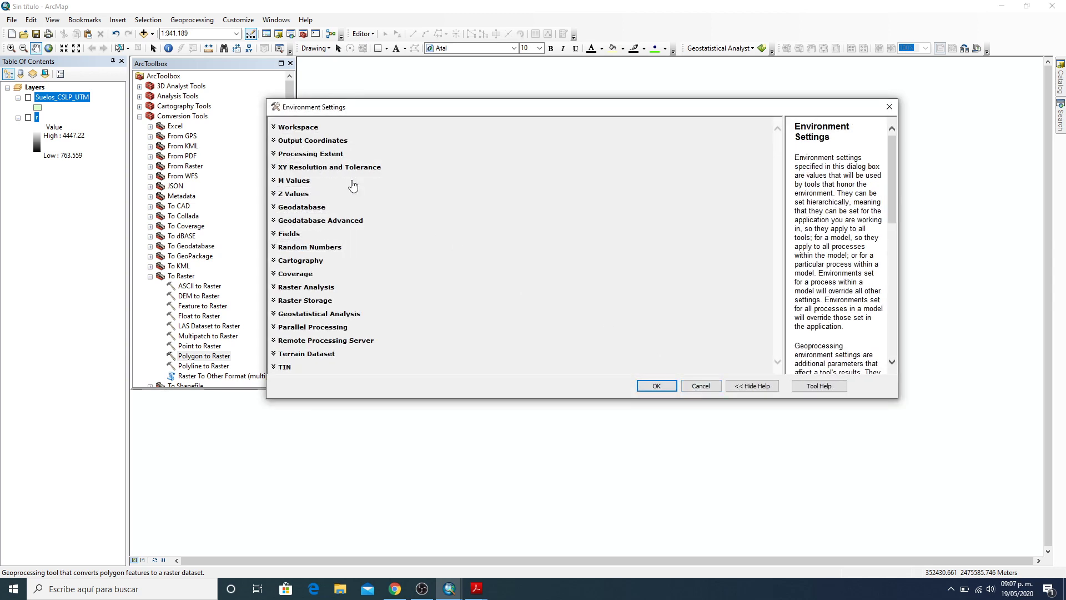
pyautogui.click(273, 155)
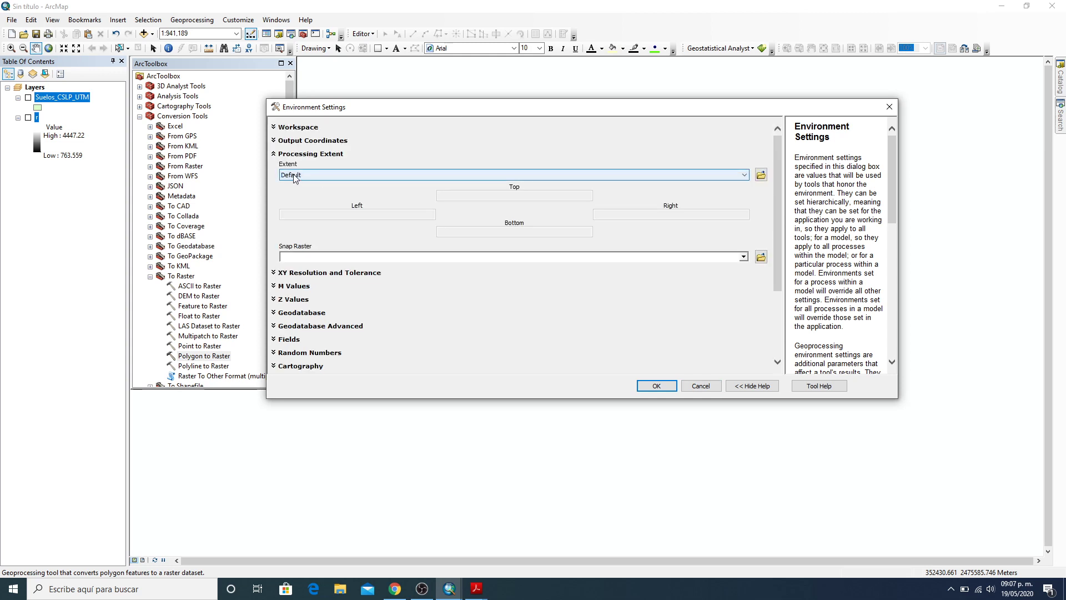
pyautogui.click(742, 178)
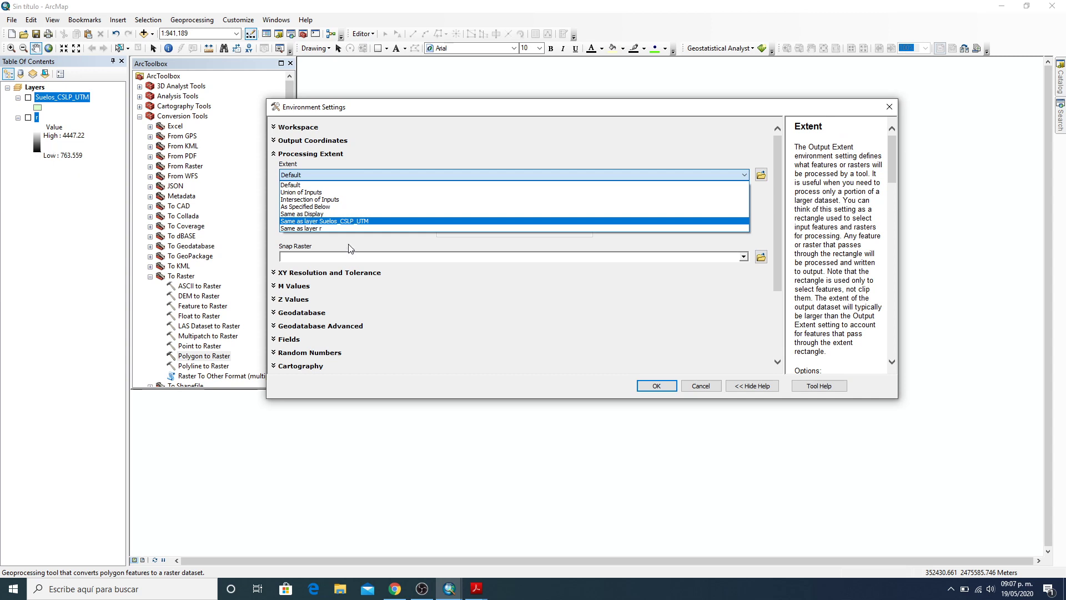
pyautogui.click(300, 229)
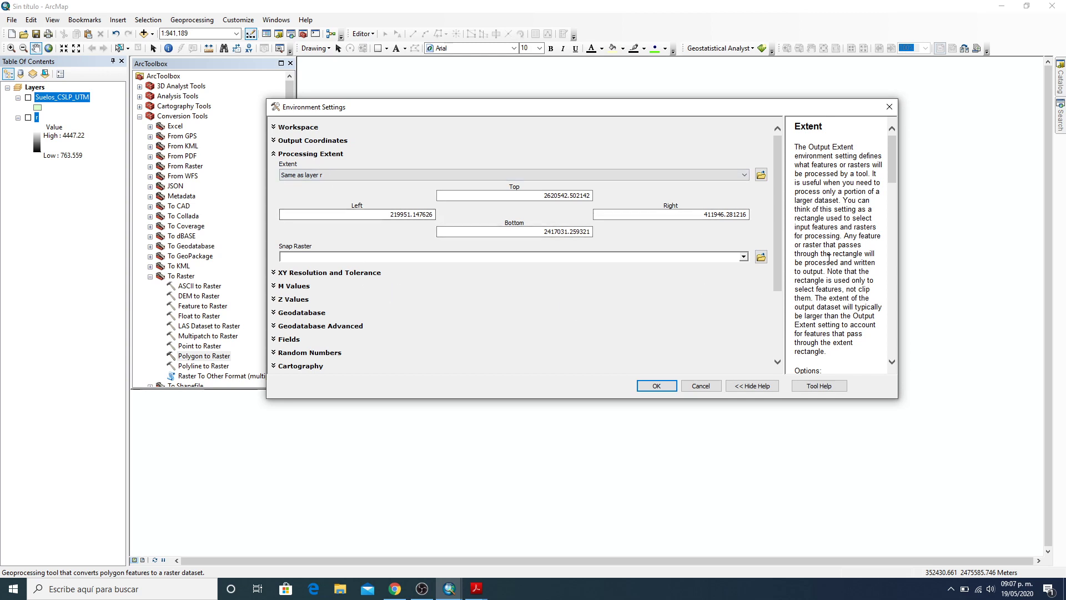
# Match the raster analysis cell size to layer r, 29.989867789753, and run the Polygon to Raster conversion
pyautogui.scroll(-4, 778, 261)
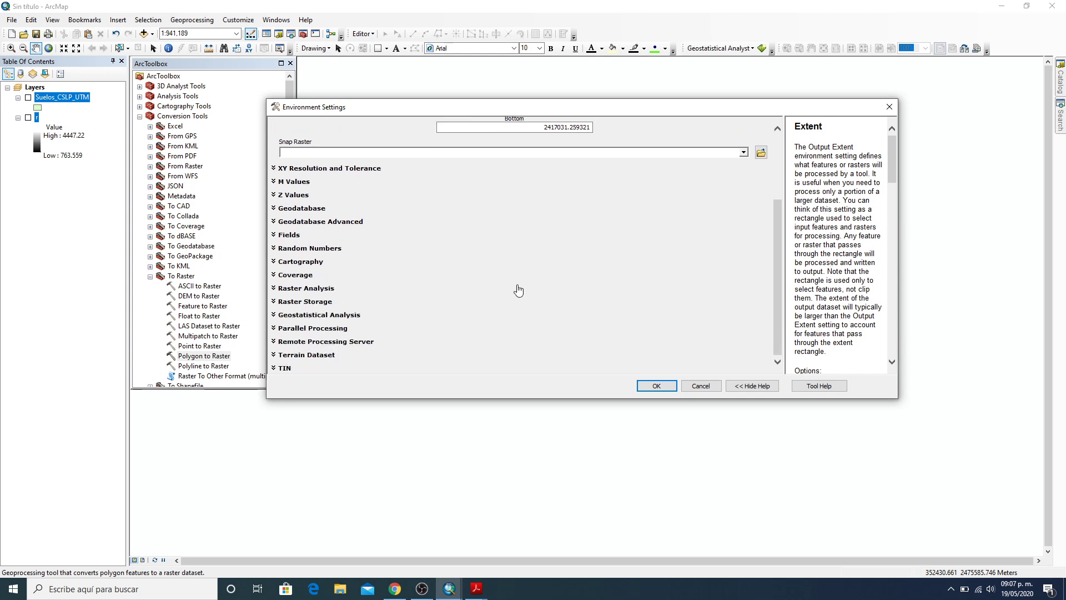
pyautogui.click(273, 288)
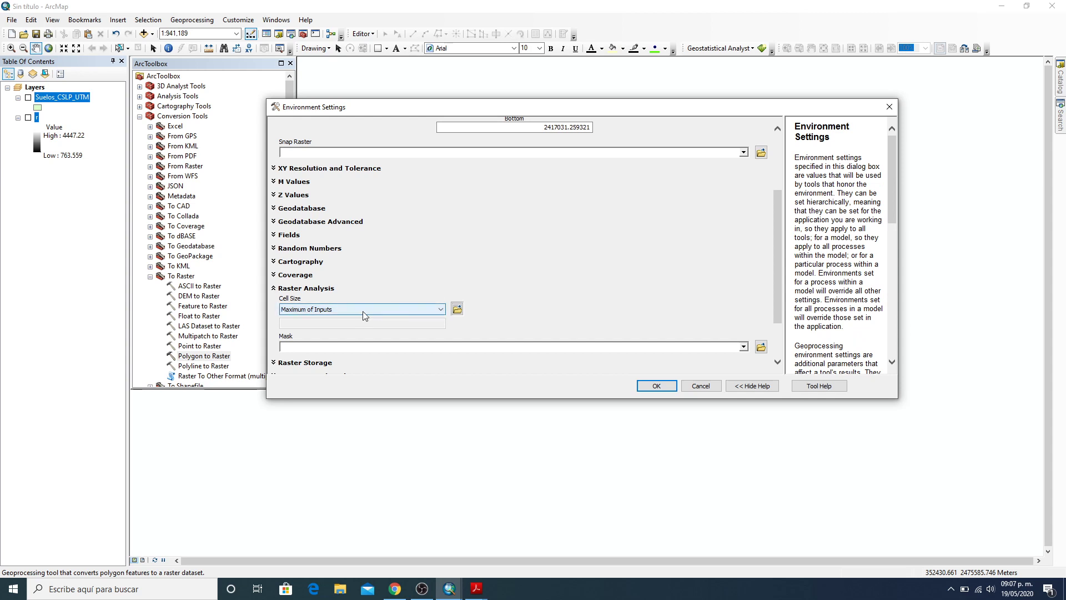
pyautogui.click(443, 310)
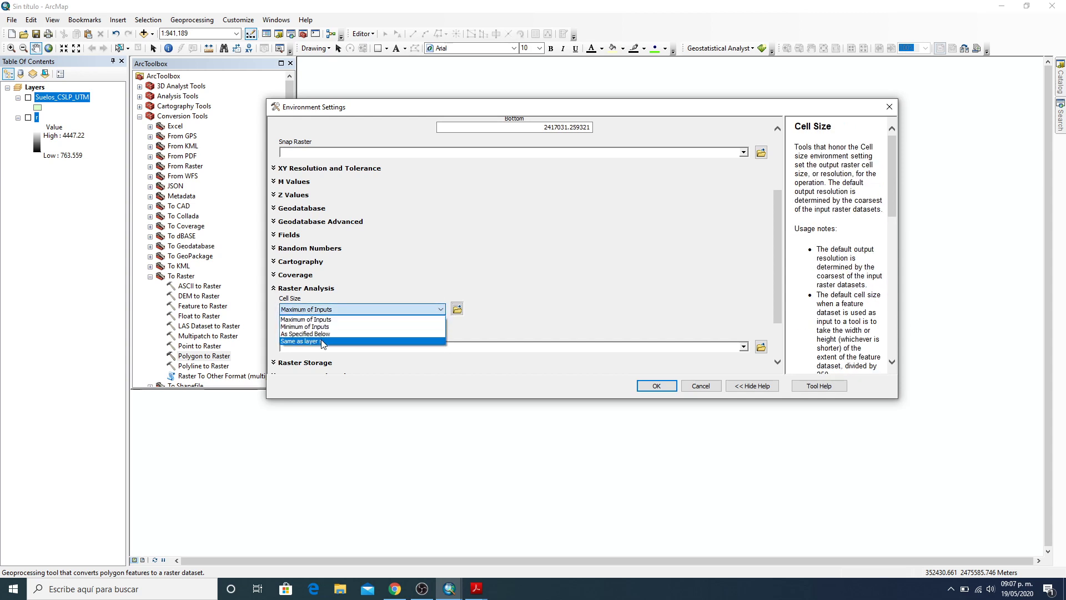
pyautogui.click(306, 333)
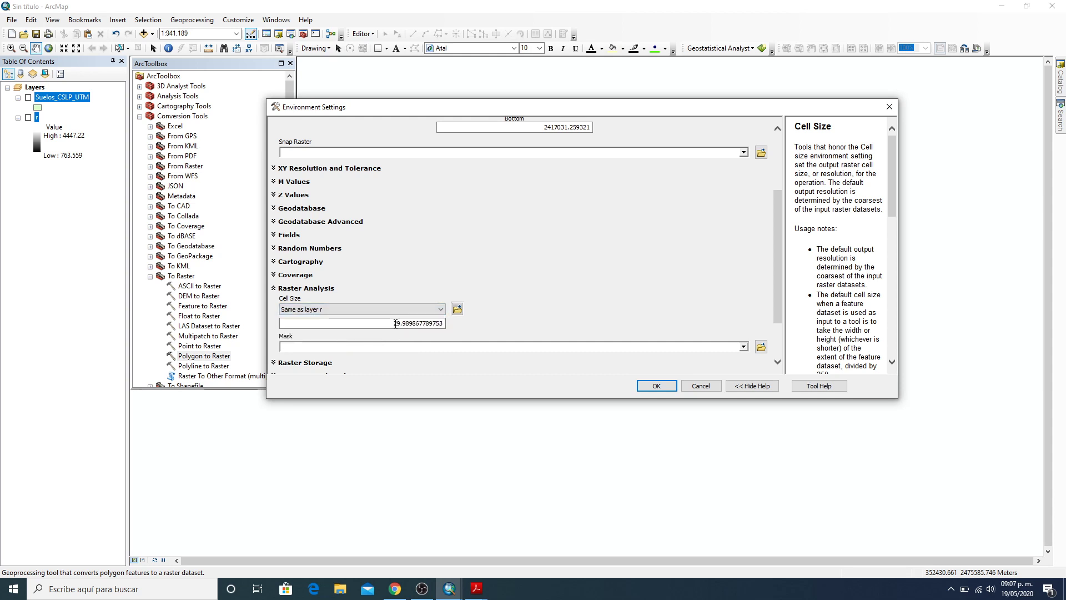
pyautogui.moveTo(409, 322); pyautogui.dragTo(457, 335)
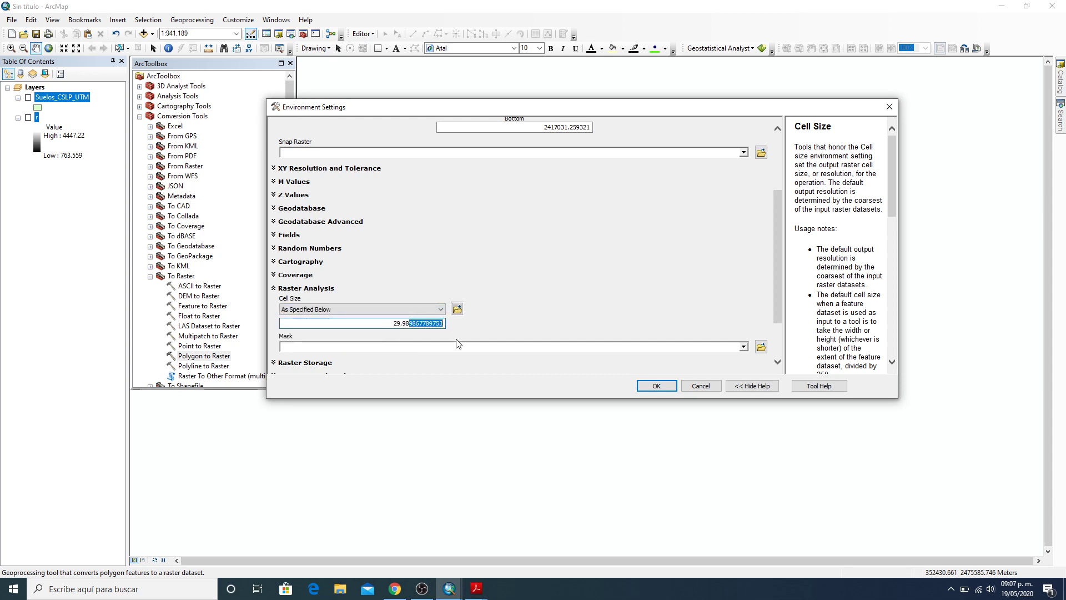
pyautogui.click(667, 389)
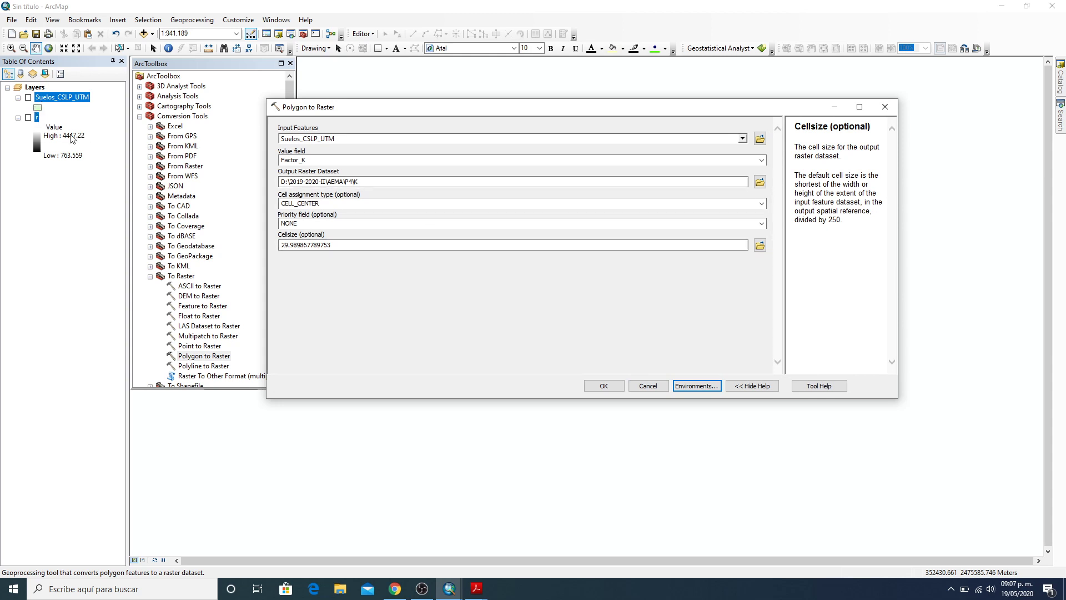
pyautogui.click(600, 387)
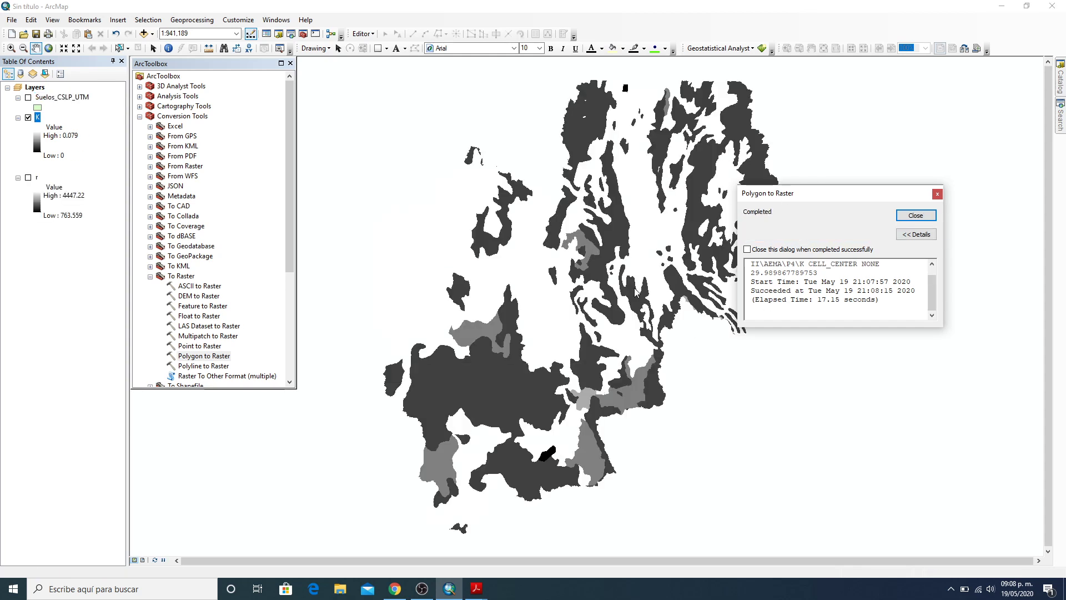
pyautogui.click(916, 216)
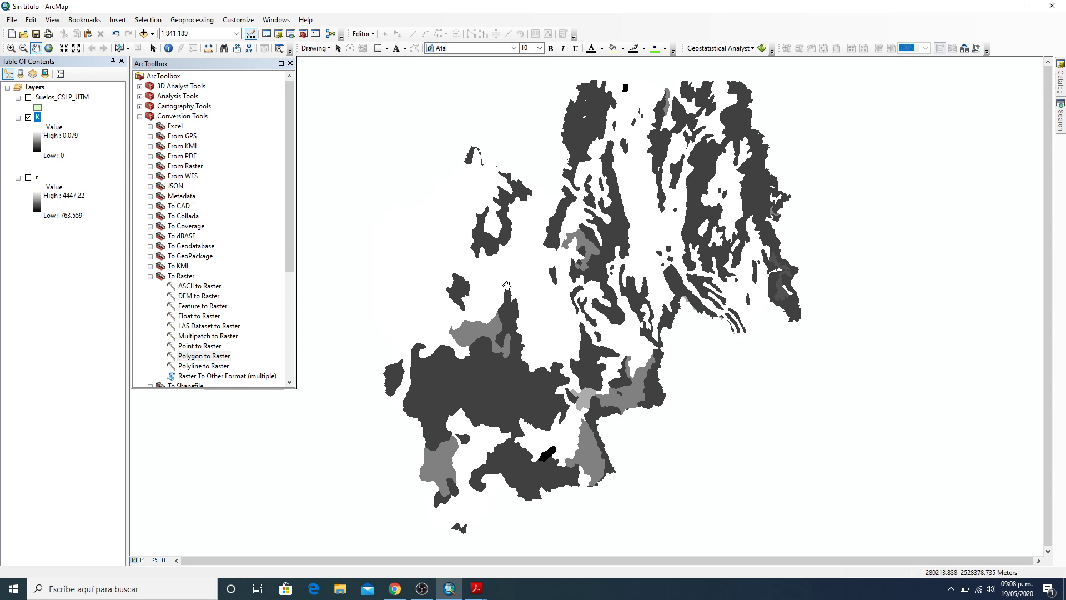
# Apply the red-to-blue rainbow colour ramp, inverted, to the K raster
pyautogui.click(38, 142)
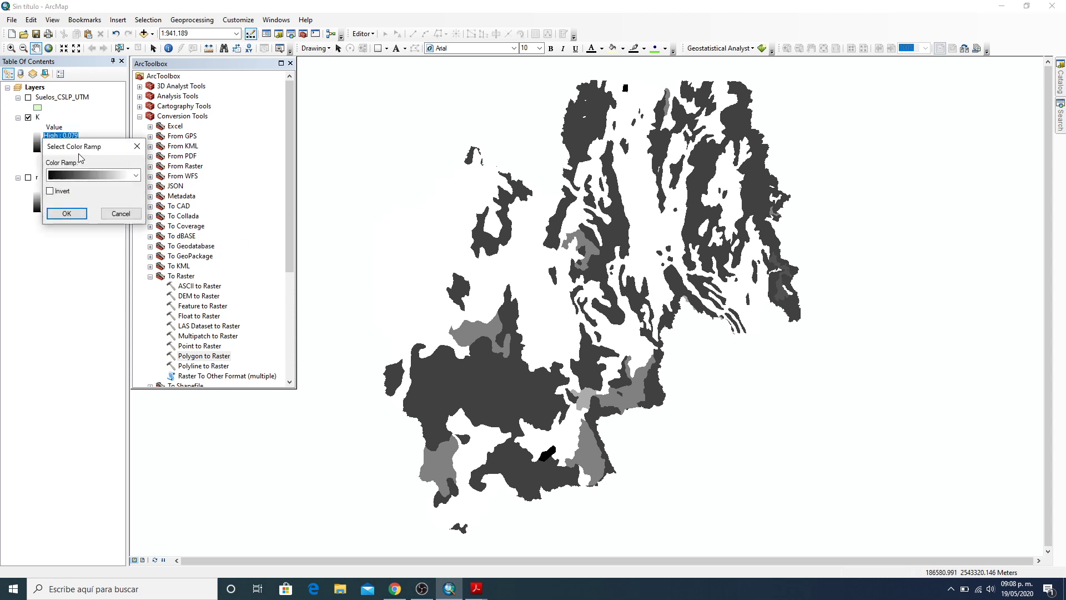
pyautogui.click(135, 175)
pyautogui.click(90, 205)
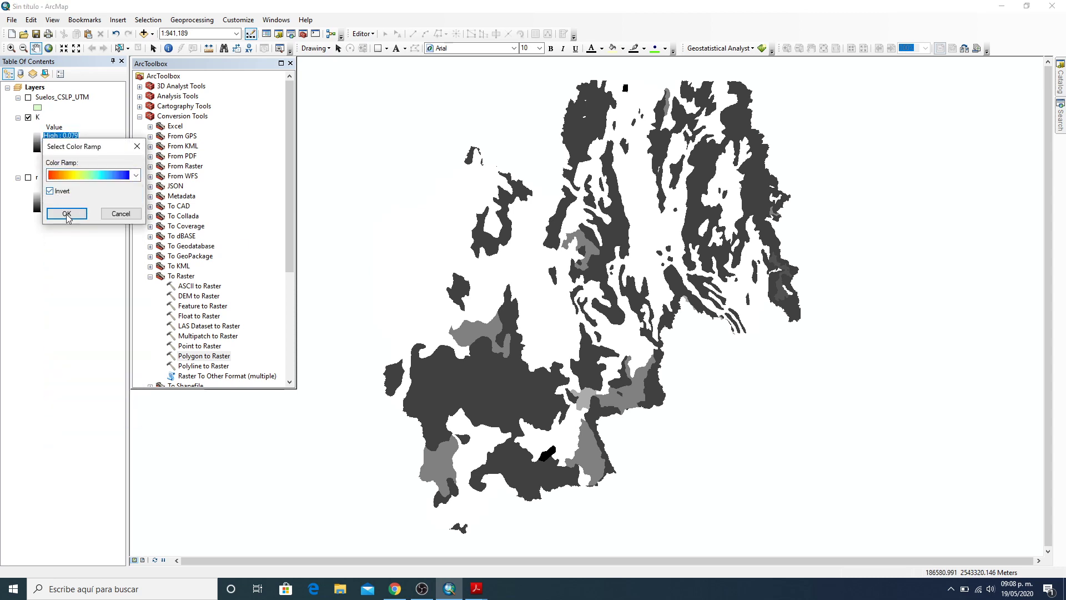
pyautogui.click(66, 217)
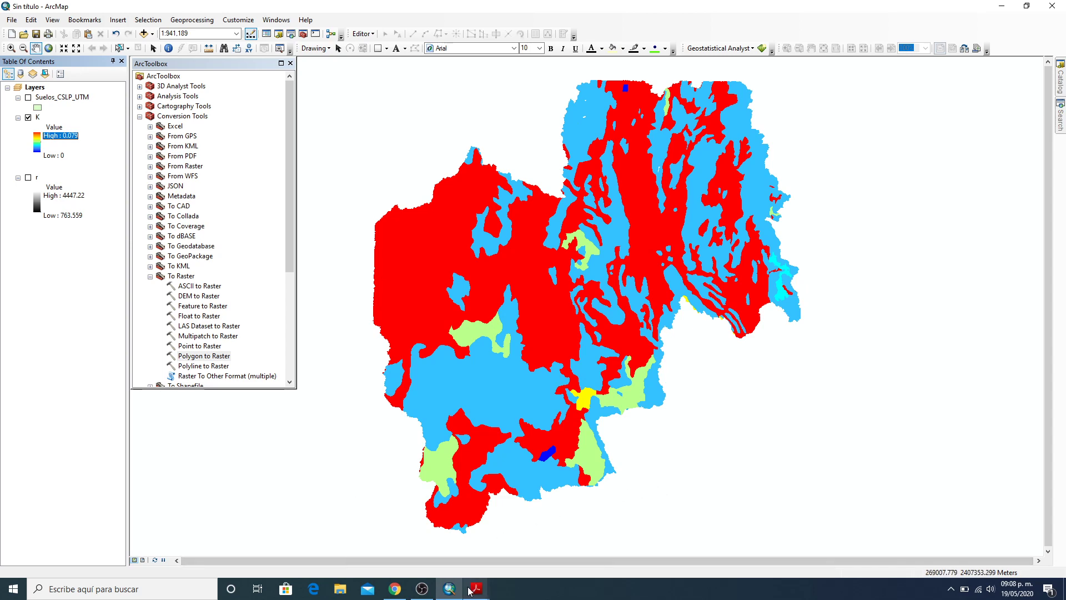
# Switch to the ecological restoration article in Adobe Acrobat Reader and examine how the soil loss equation defines the LS factor
pyautogui.moveTo(476, 589)
pyautogui.click(524, 540)
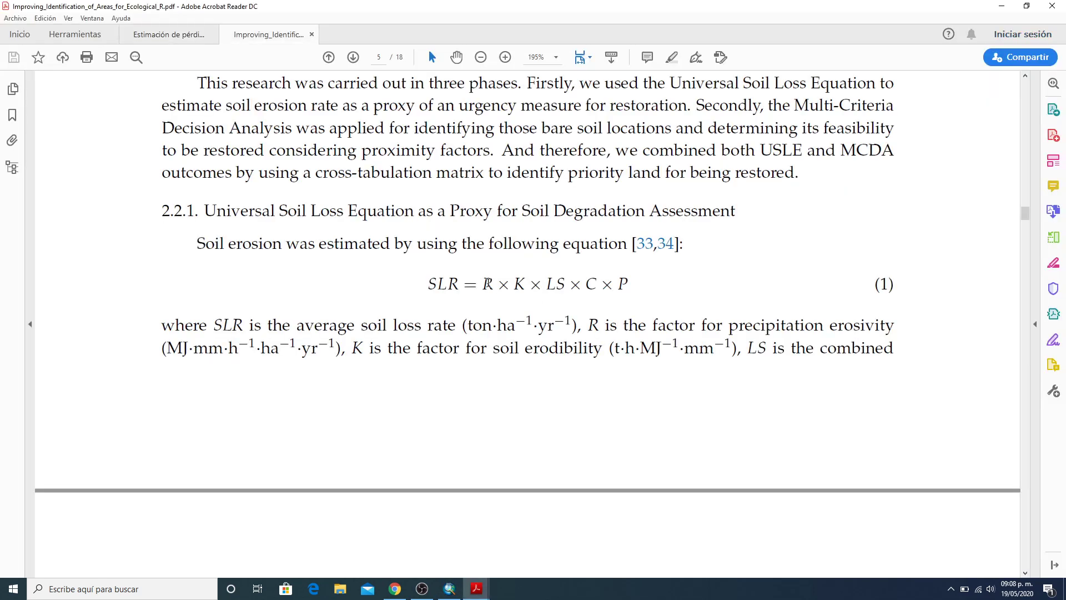
pyautogui.moveTo(483, 283); pyautogui.dragTo(567, 284)
pyautogui.click(515, 284)
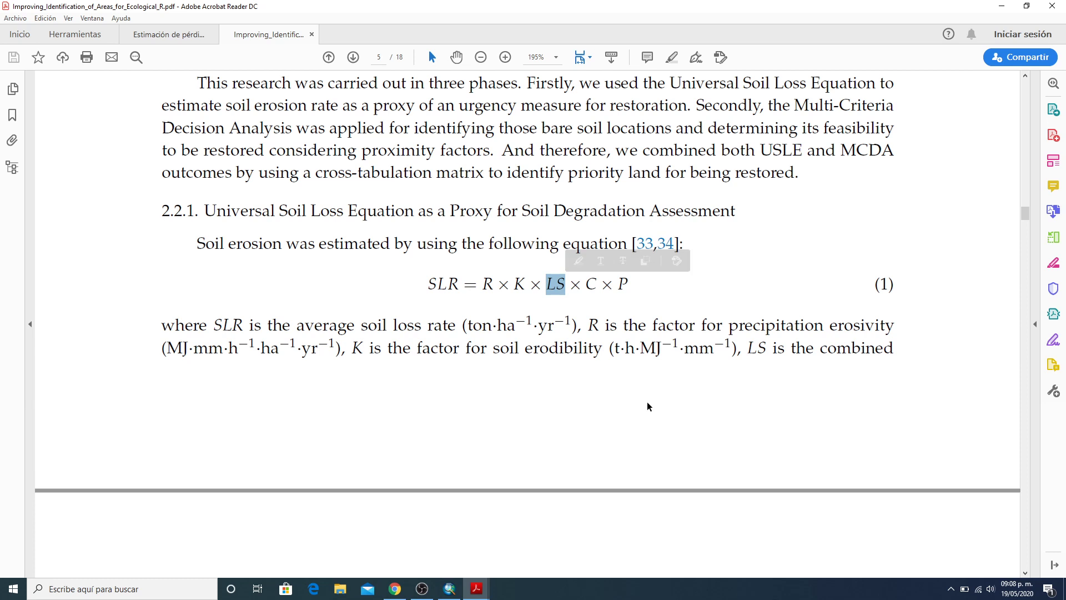
pyautogui.moveTo(748, 353); pyautogui.dragTo(773, 353)
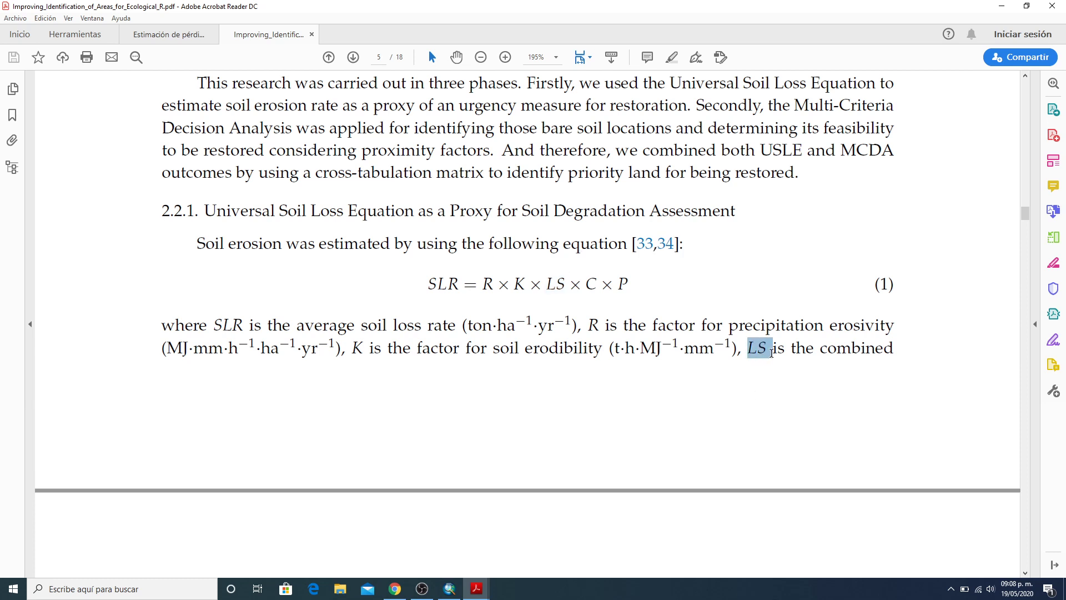
pyautogui.scroll(-3, 774, 357)
pyautogui.scroll(-1, 774, 357)
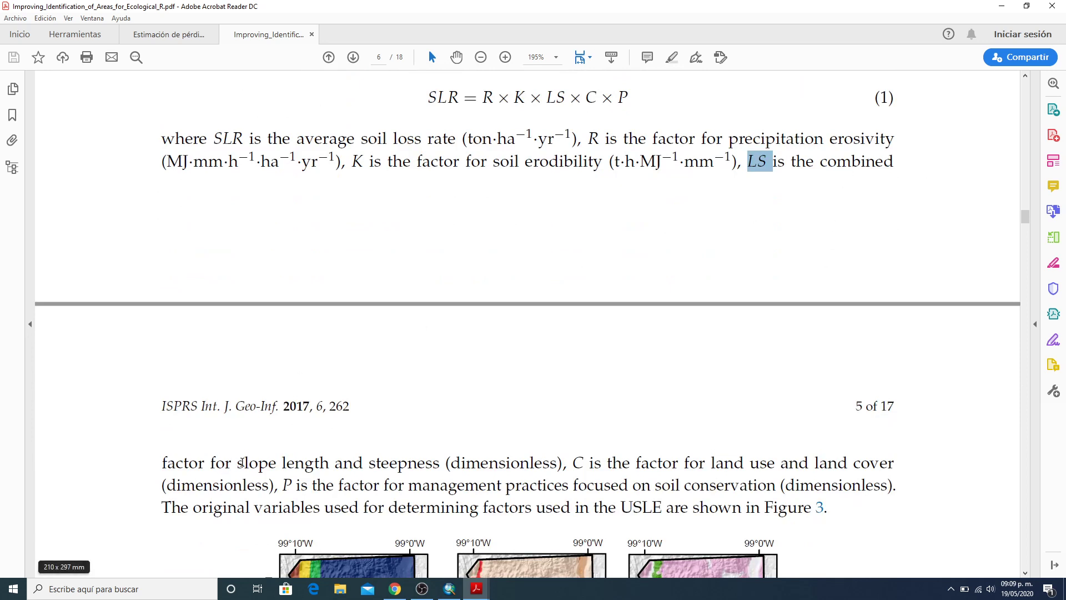
pyautogui.moveTo(211, 463); pyautogui.dragTo(375, 463)
pyautogui.click(489, 470)
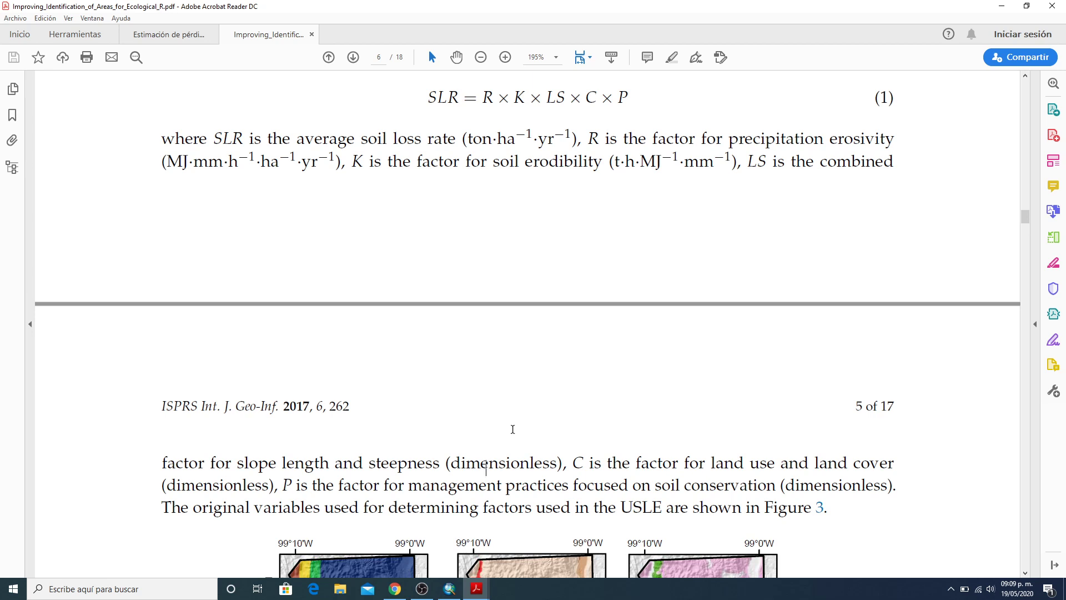
# Find the LS factor section in the article and examine formula 3 and the definition of its variable A
pyautogui.scroll(-1, 512, 429)
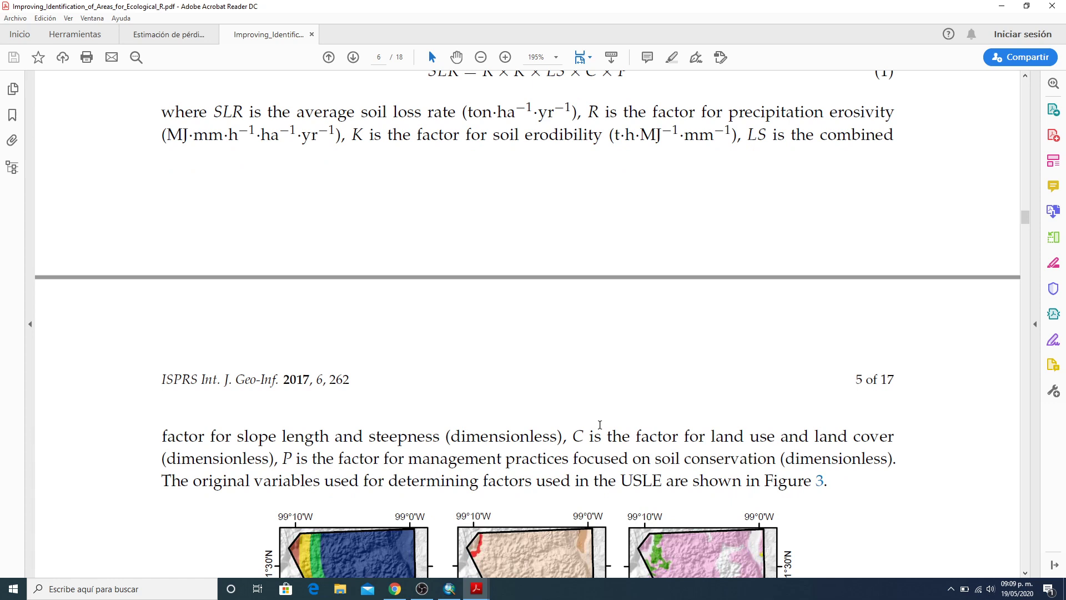
pyautogui.scroll(-15, 600, 425)
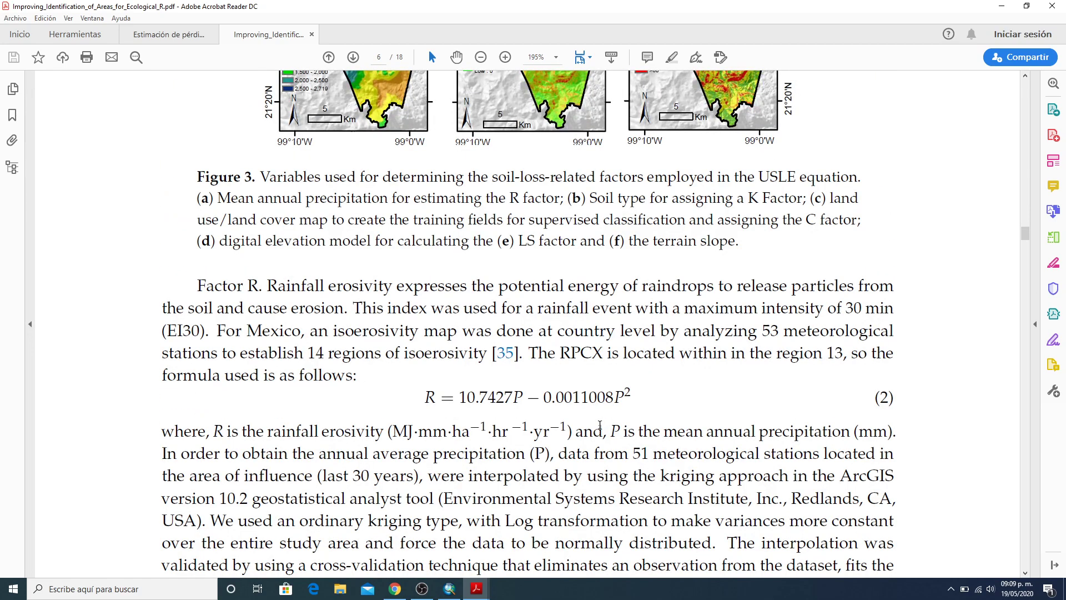
pyautogui.scroll(-20, 599, 425)
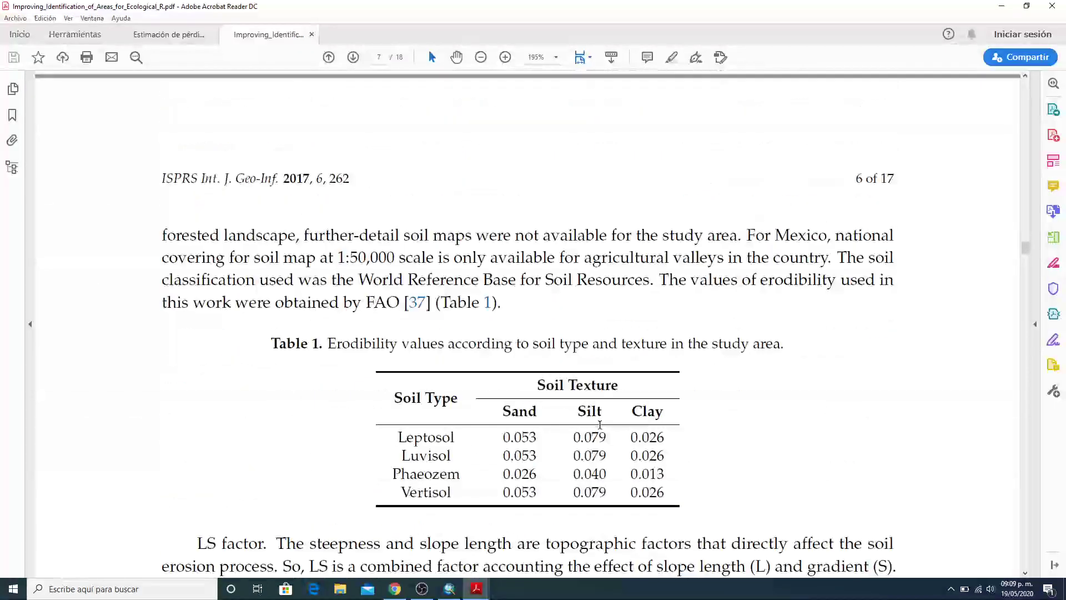
pyautogui.scroll(-10, 600, 425)
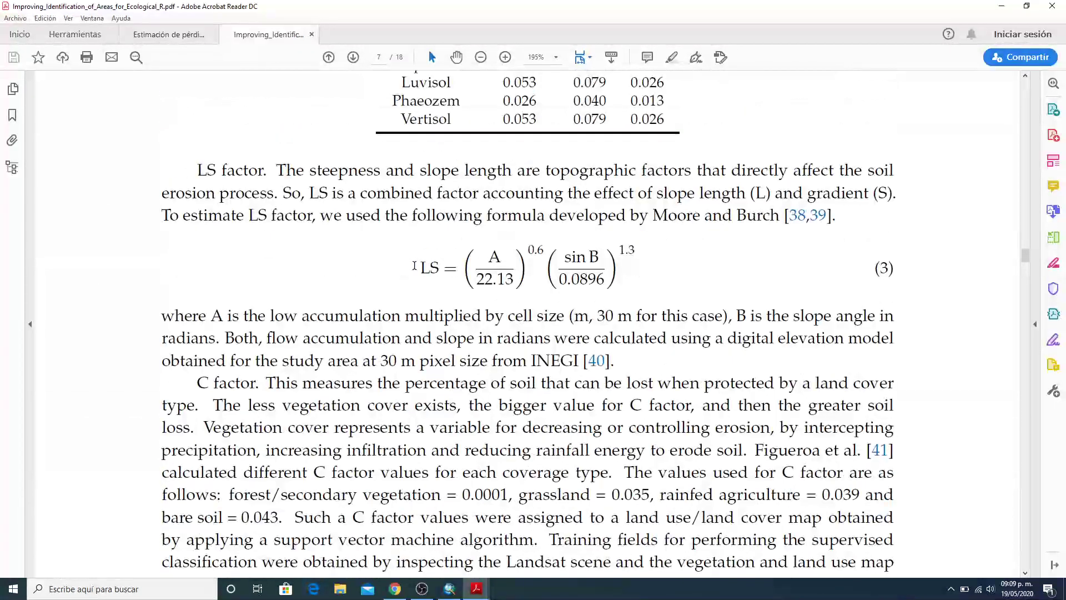
pyautogui.moveTo(413, 268); pyautogui.dragTo(629, 281)
pyautogui.click(633, 285)
pyautogui.moveTo(271, 314); pyautogui.dragTo(400, 316)
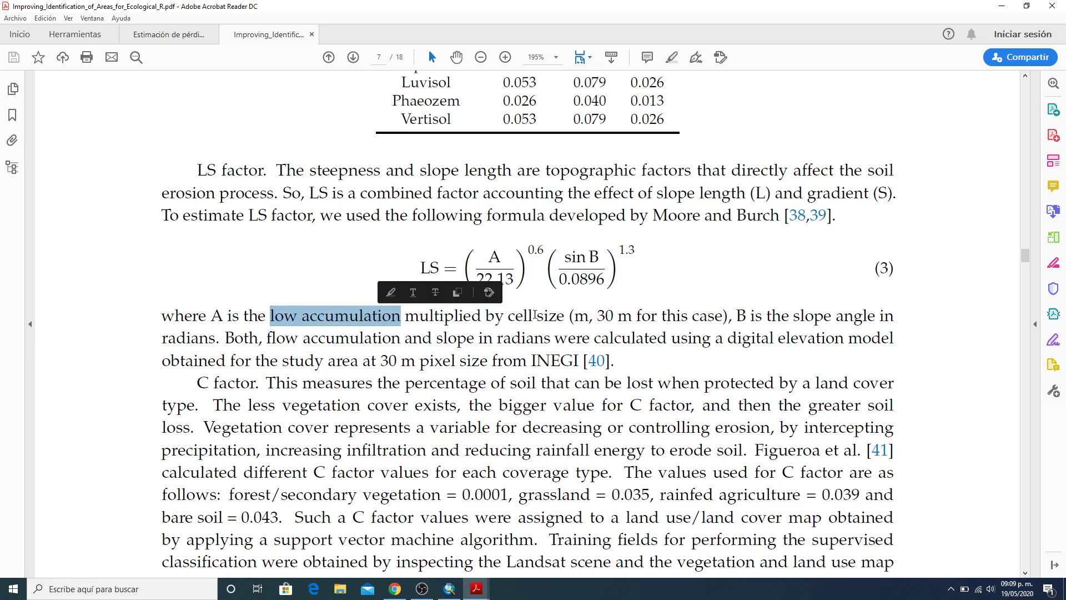
# Examine the cell size, the exponents and the slope angle B in radians in the article's LS formula and its definitions
pyautogui.moveTo(508, 316); pyautogui.dragTo(564, 317)
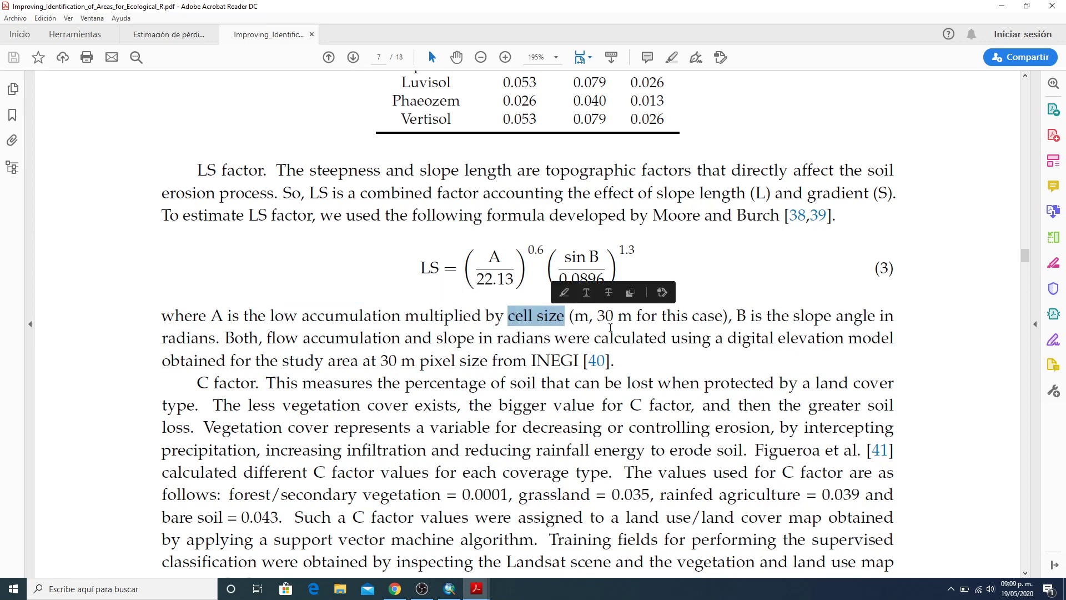
pyautogui.moveTo(476, 279); pyautogui.dragTo(545, 250)
pyautogui.click(542, 272)
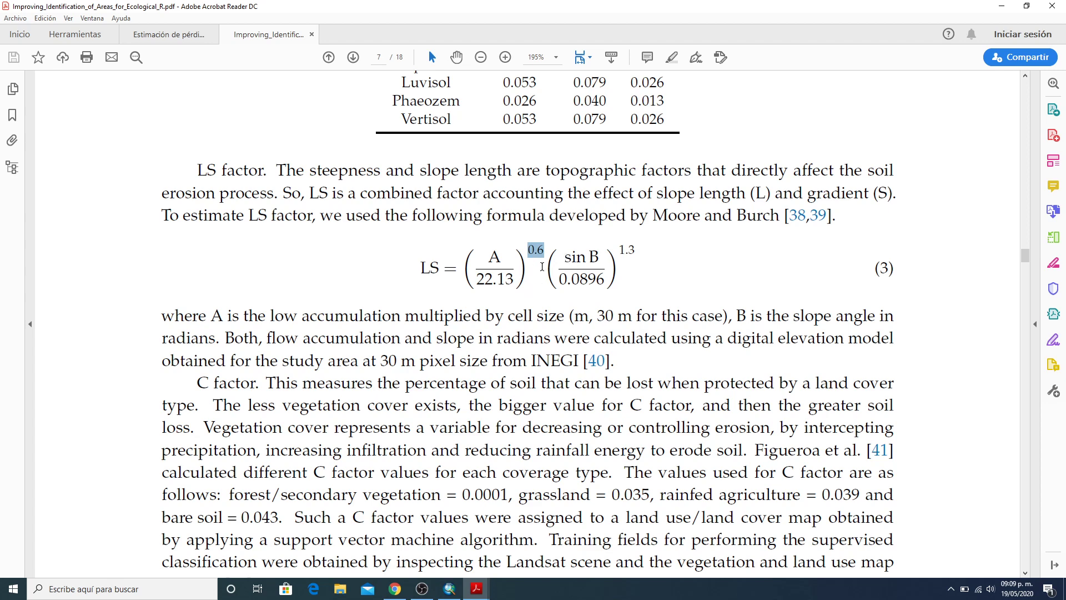
pyautogui.moveTo(566, 259); pyautogui.dragTo(604, 261)
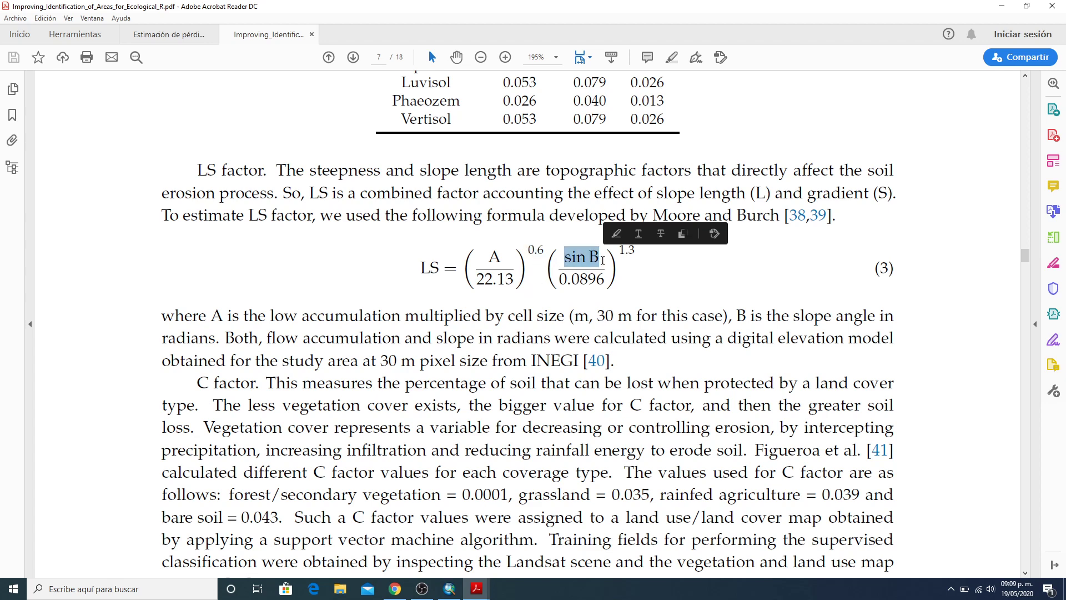
pyautogui.moveTo(737, 315); pyautogui.dragTo(820, 320)
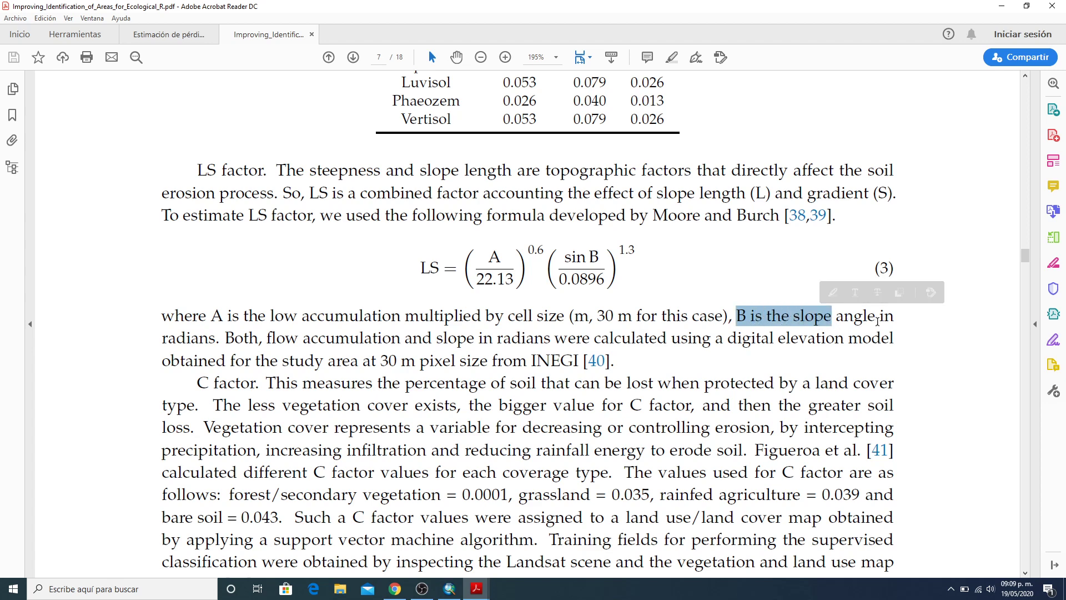
pyautogui.moveTo(167, 341); pyautogui.dragTo(213, 345)
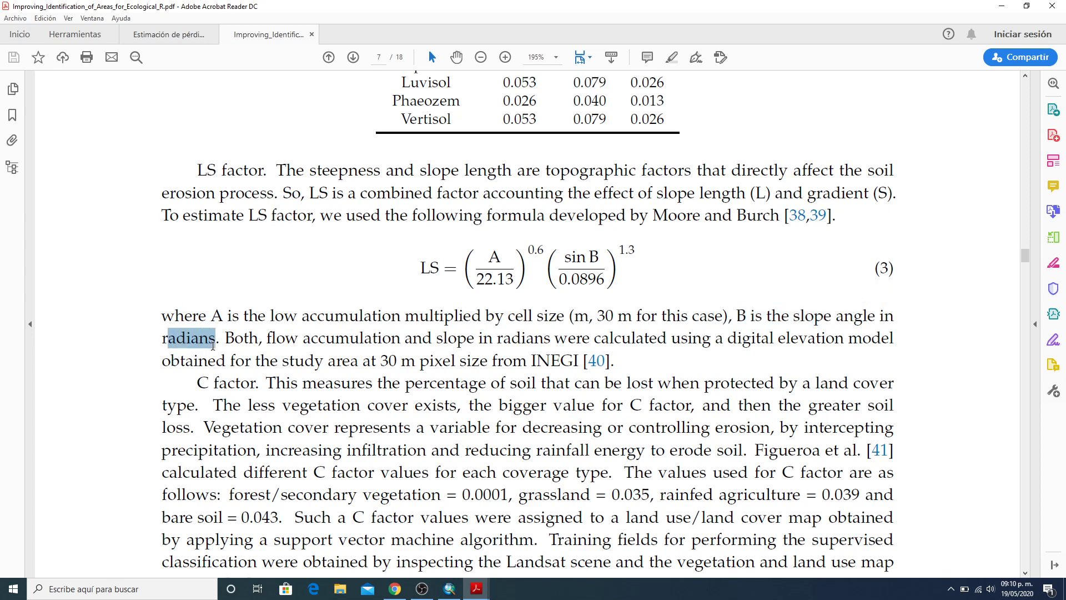
pyautogui.moveTo(559, 277); pyautogui.dragTo(636, 250)
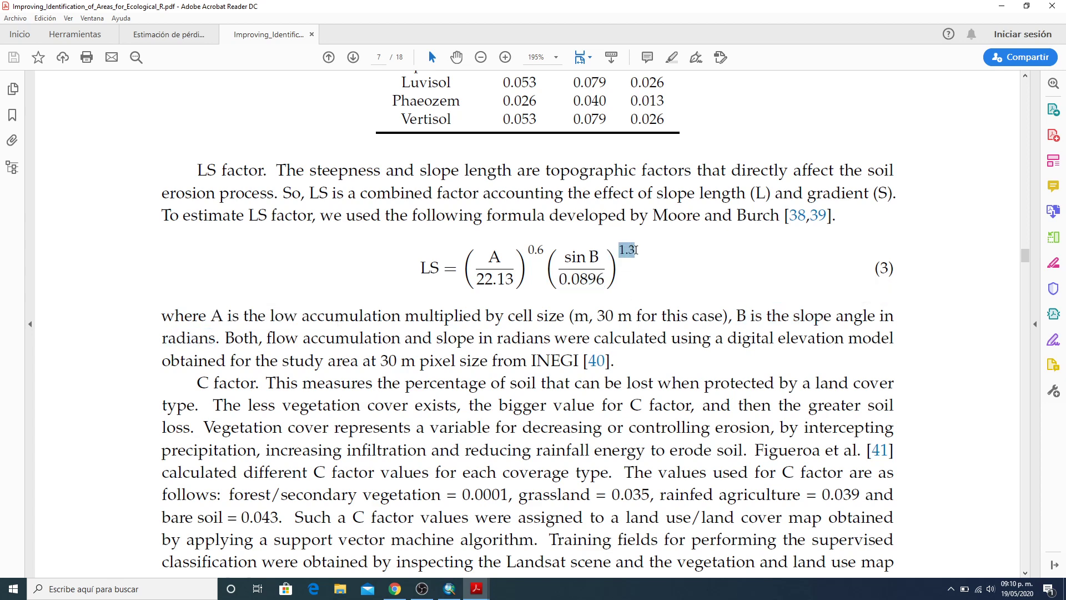
pyautogui.click(628, 279)
pyautogui.moveTo(271, 315); pyautogui.dragTo(388, 317)
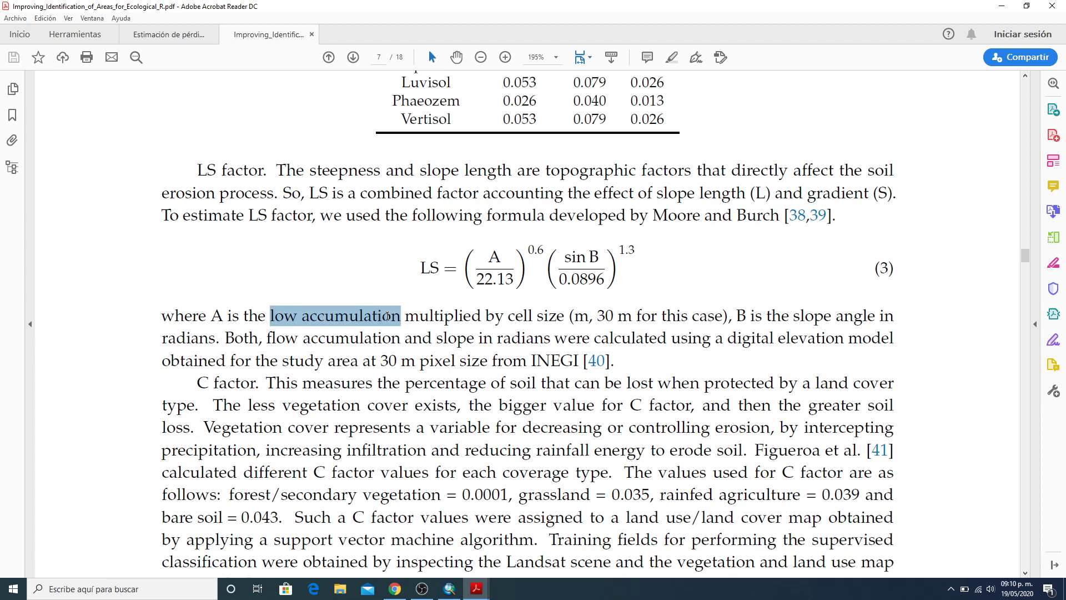
pyautogui.click(797, 317)
pyautogui.doubleClick(797, 316)
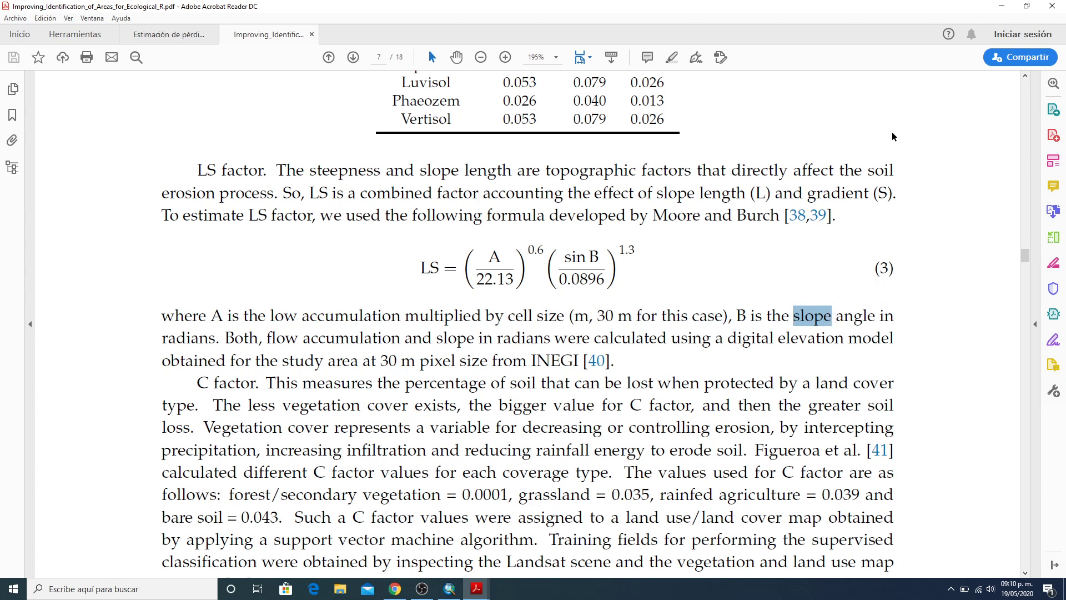
# Switch to ArcMap and look through the AEMA P2 folder for the mde_flowac flow accumulation and slope_cuenca slope rasters
pyautogui.click(1001, 7)
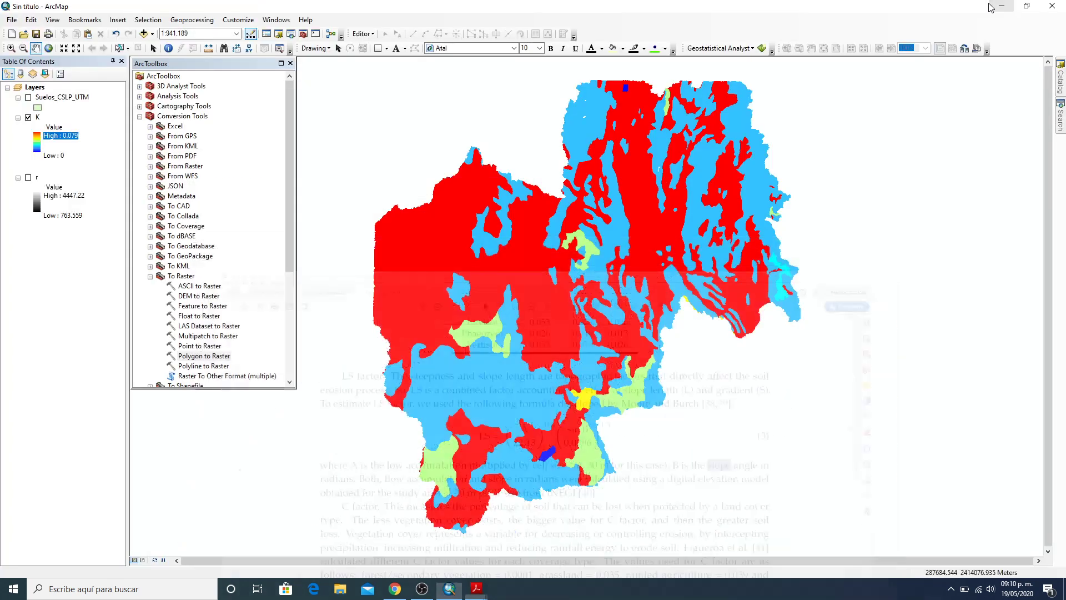
pyautogui.click(144, 34)
pyautogui.click(483, 220)
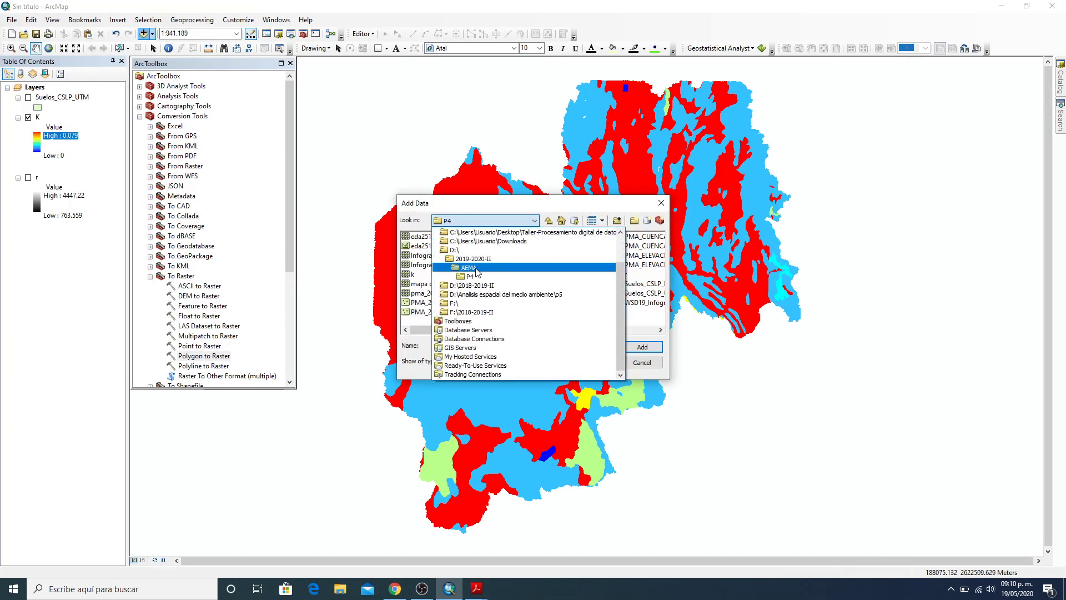
pyautogui.click(476, 268)
pyautogui.doubleClick(415, 274)
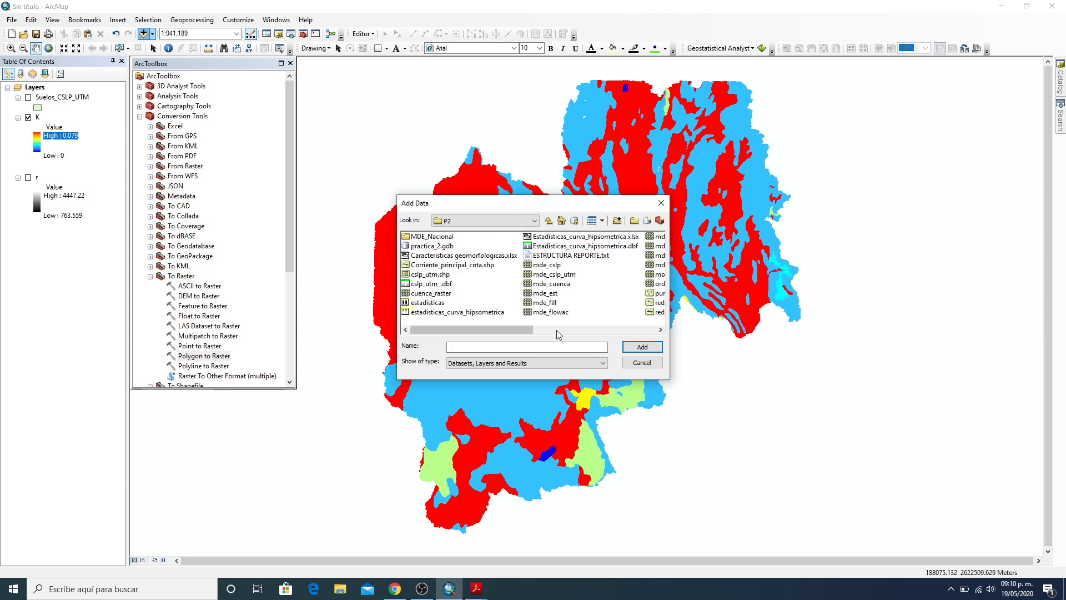
pyautogui.click(550, 312)
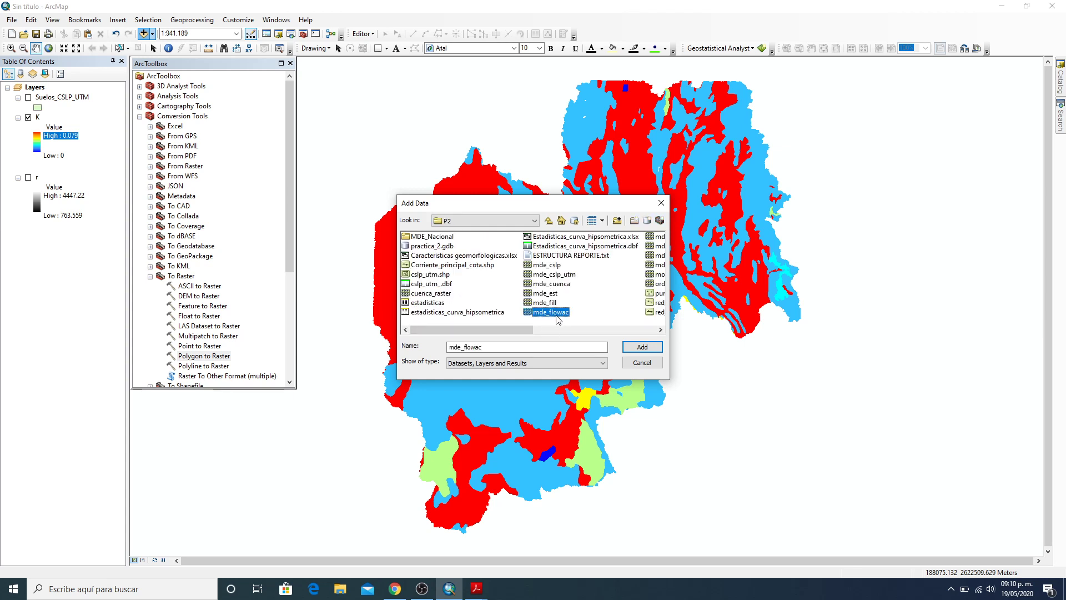
pyautogui.click(661, 330)
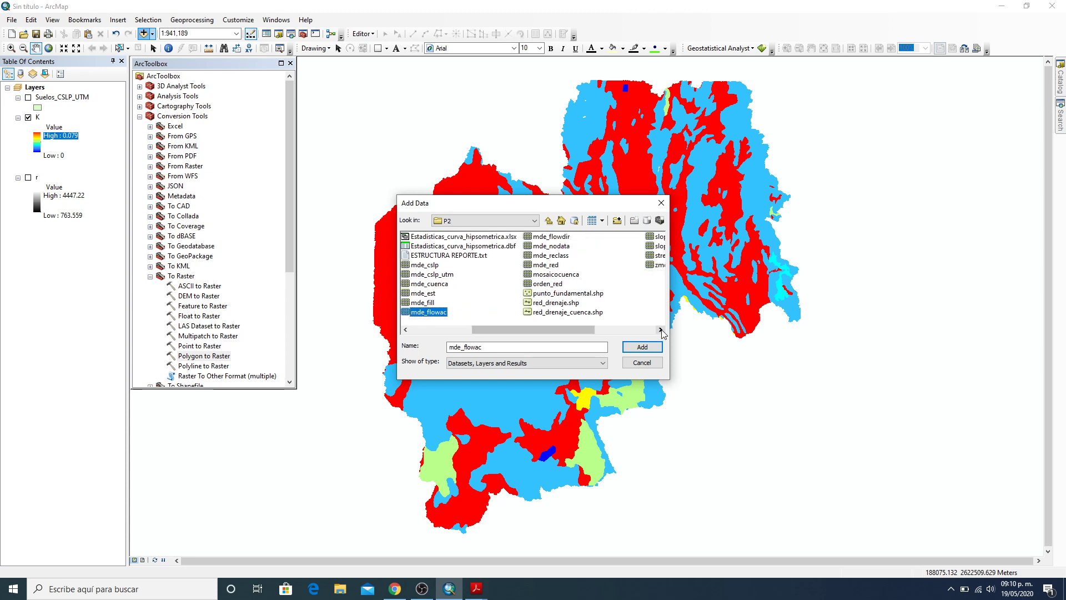
pyautogui.click(661, 329)
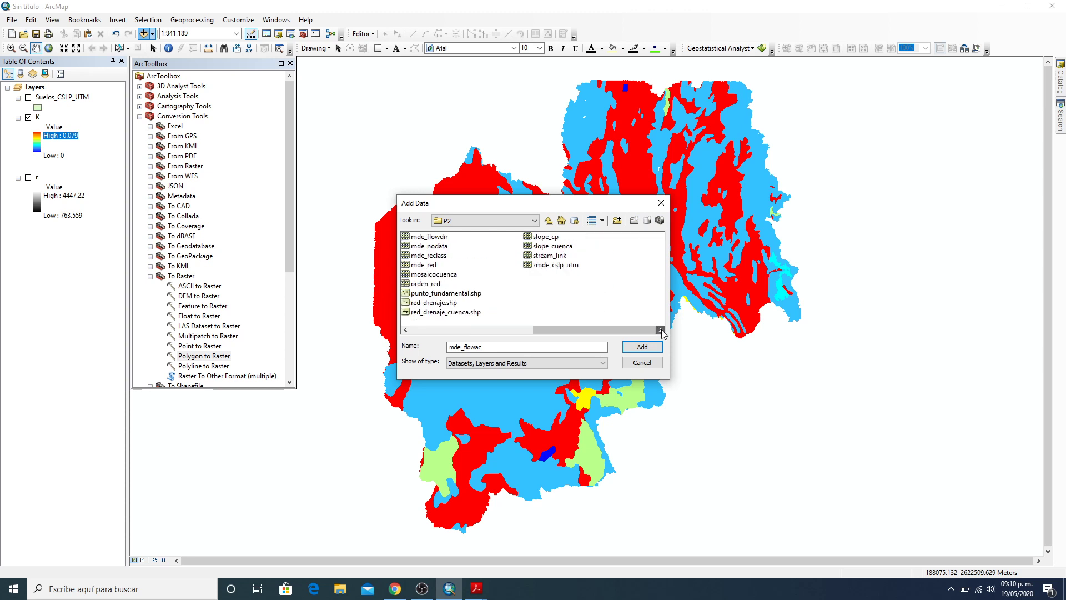
pyautogui.click(550, 246)
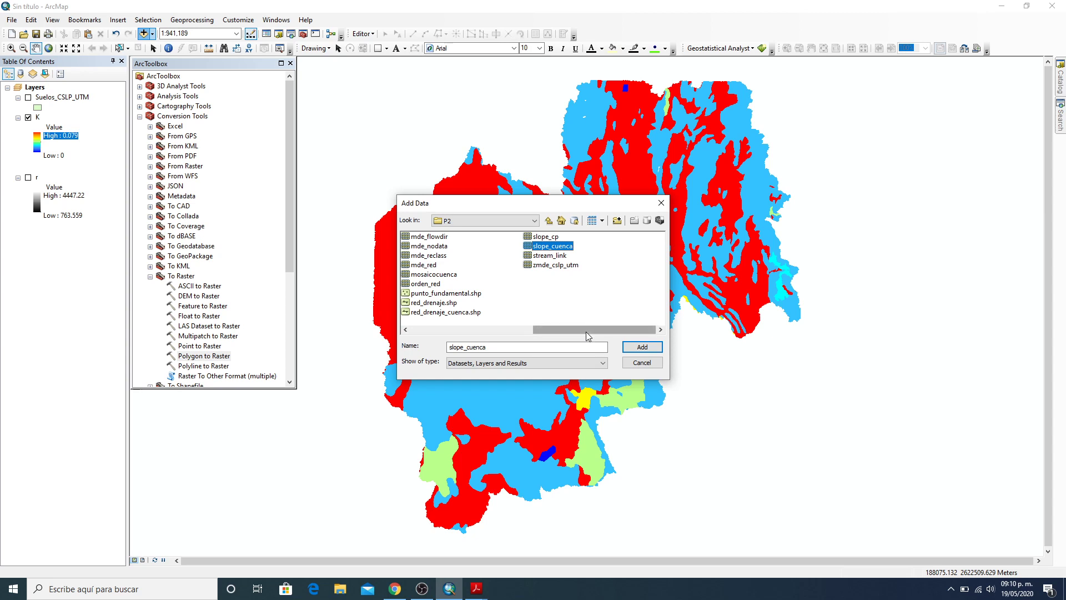
pyautogui.moveTo(587, 333); pyautogui.dragTo(419, 338)
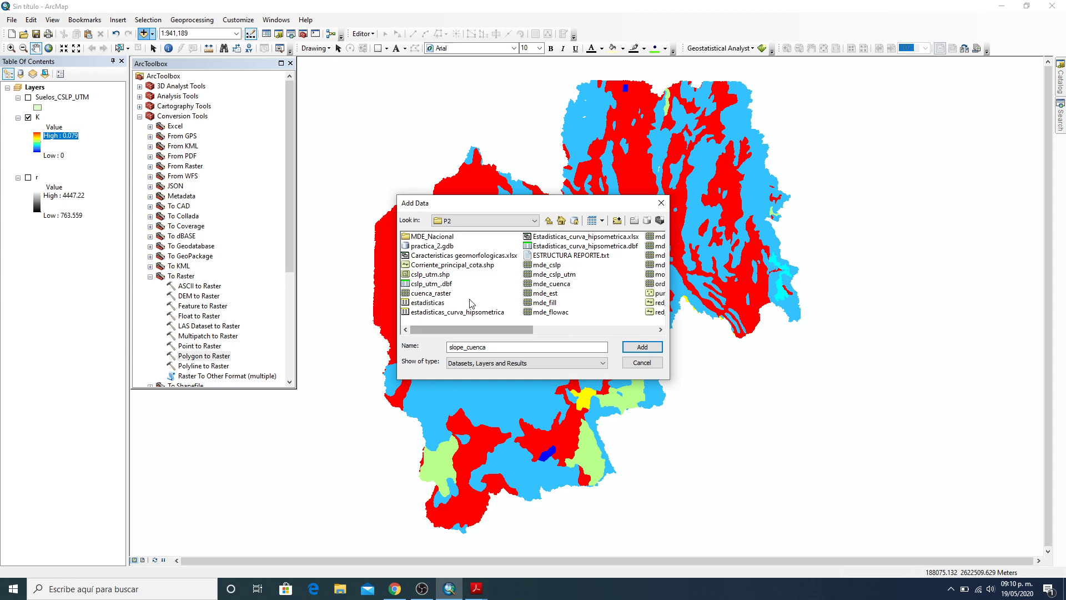
pyautogui.click(660, 204)
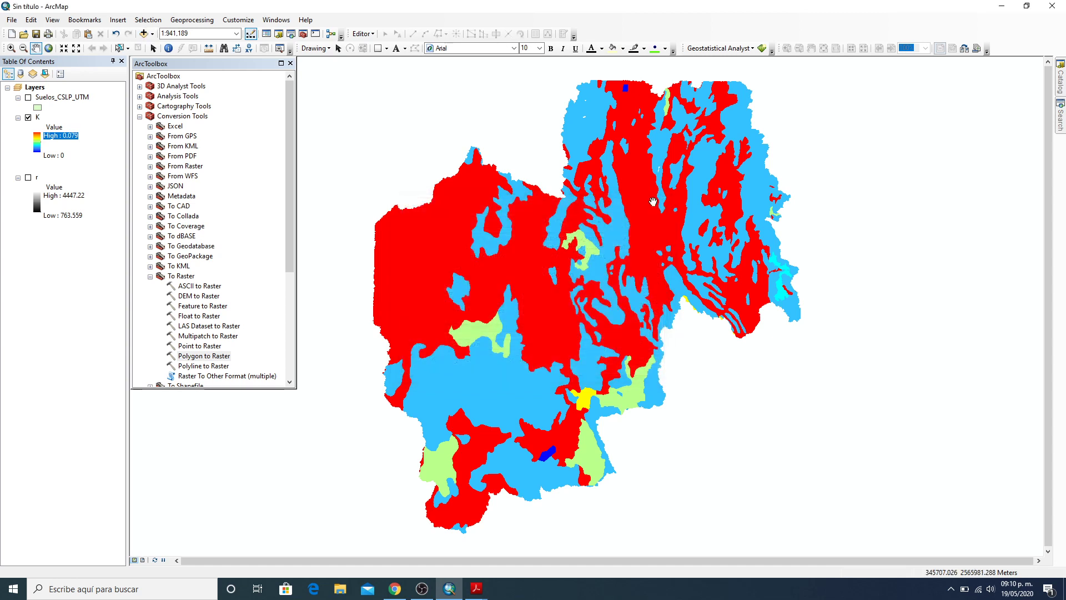
pyautogui.click(150, 277)
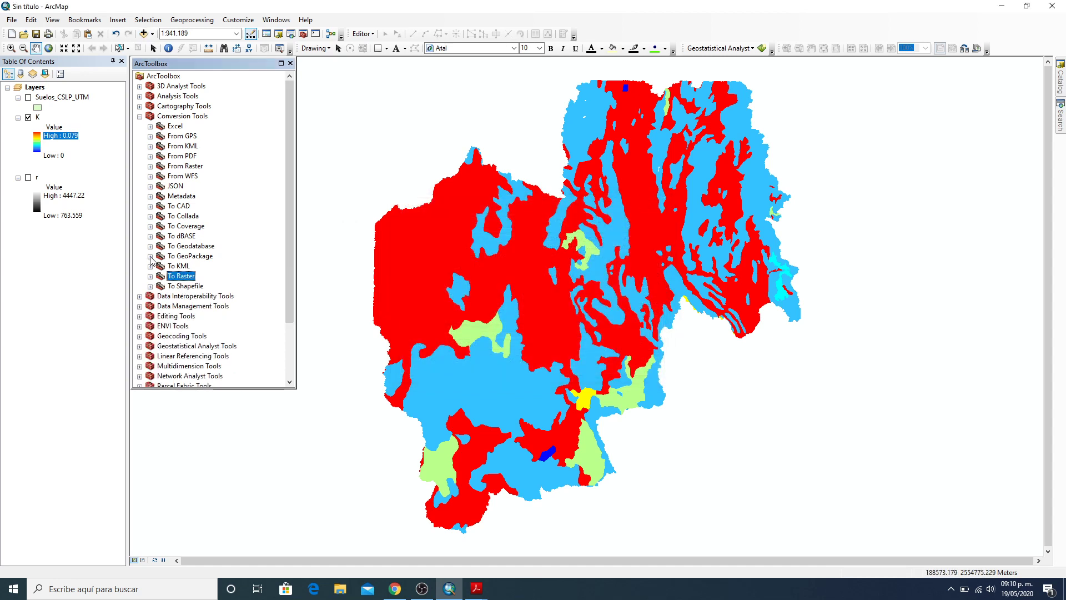
pyautogui.click(140, 117)
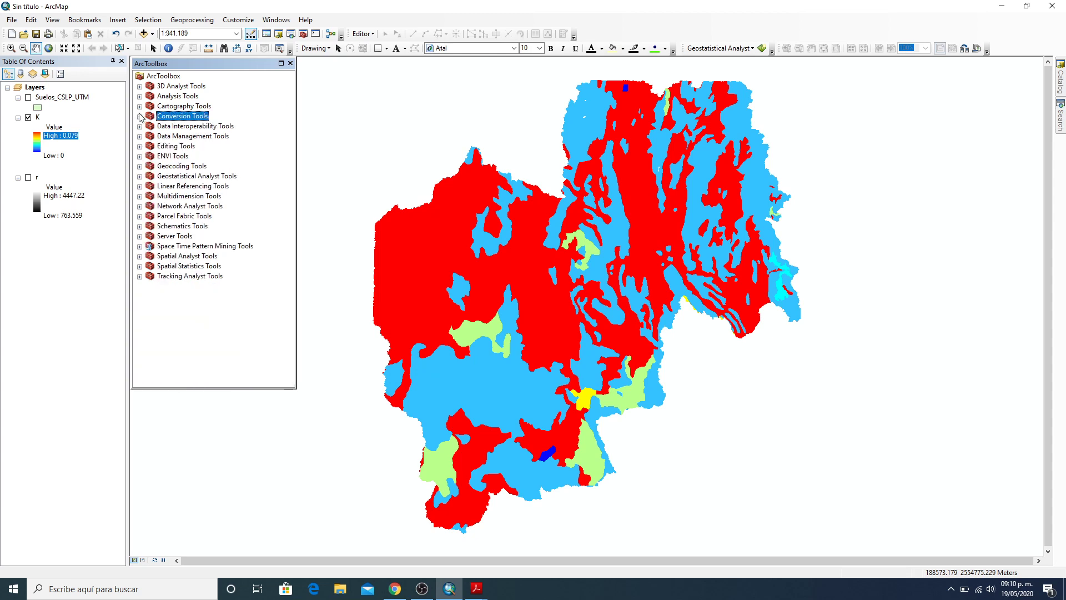
pyautogui.click(143, 34)
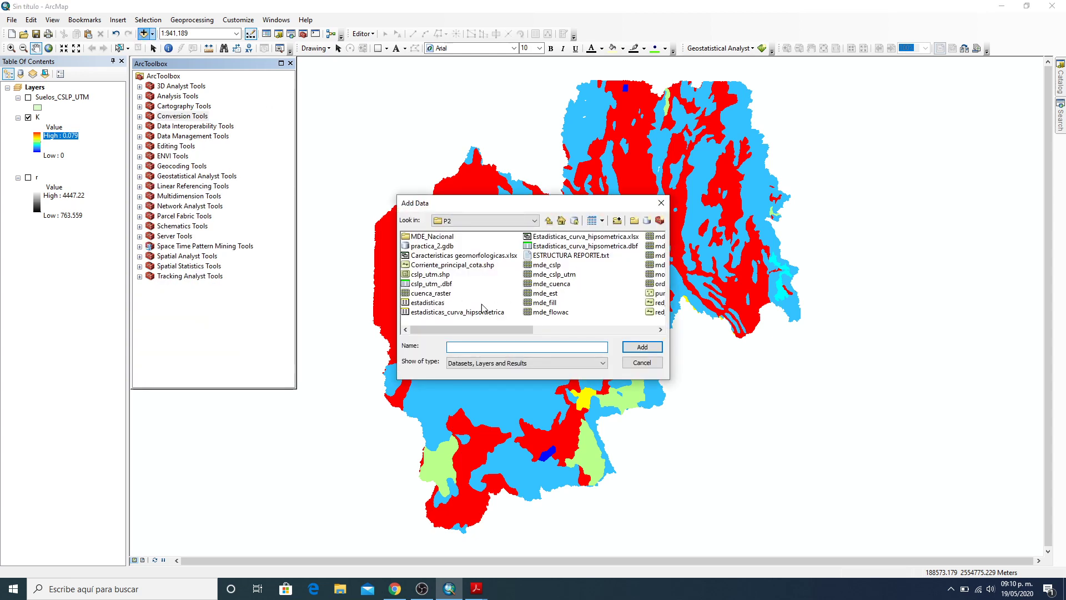
pyautogui.click(554, 274)
pyautogui.click(642, 347)
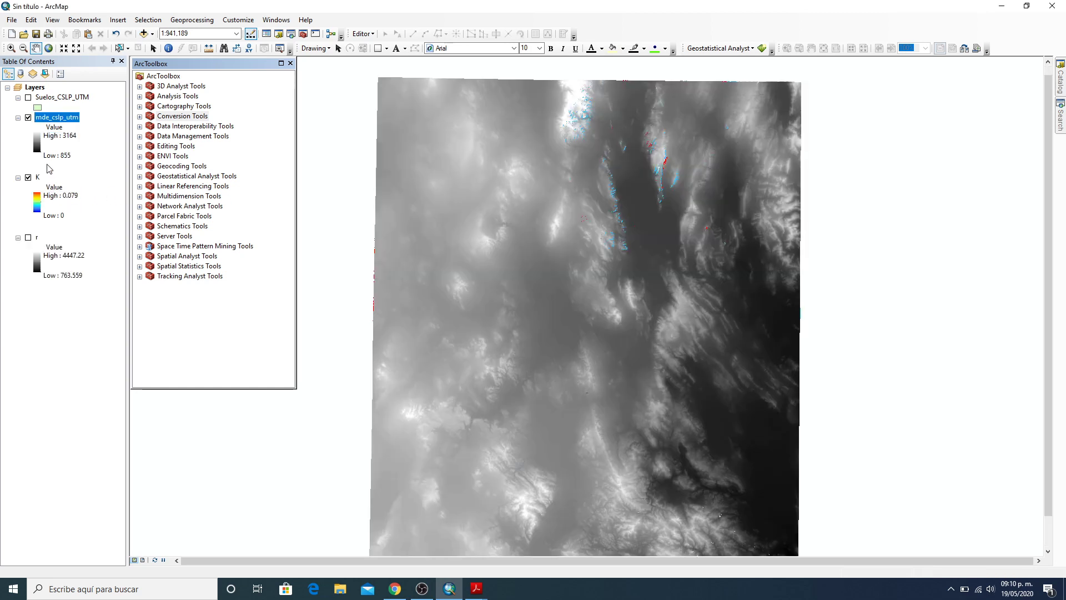
pyautogui.click(29, 118)
pyautogui.rightClick(59, 117)
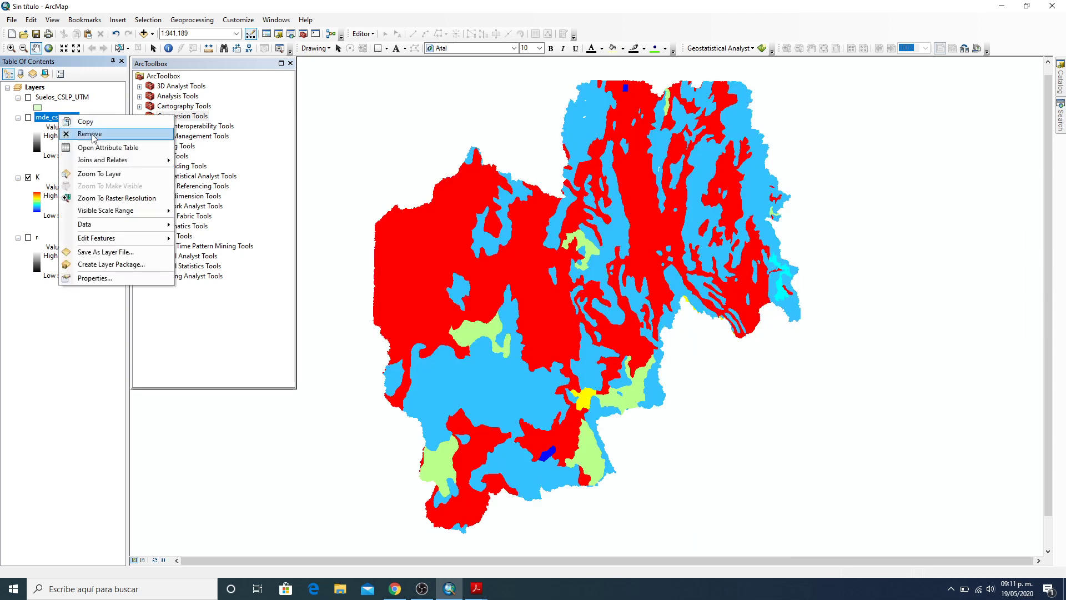
pyautogui.click(90, 134)
# Add the mde_cuenca elevation raster from the P2 folder to the map and hide the K layer
pyautogui.click(144, 33)
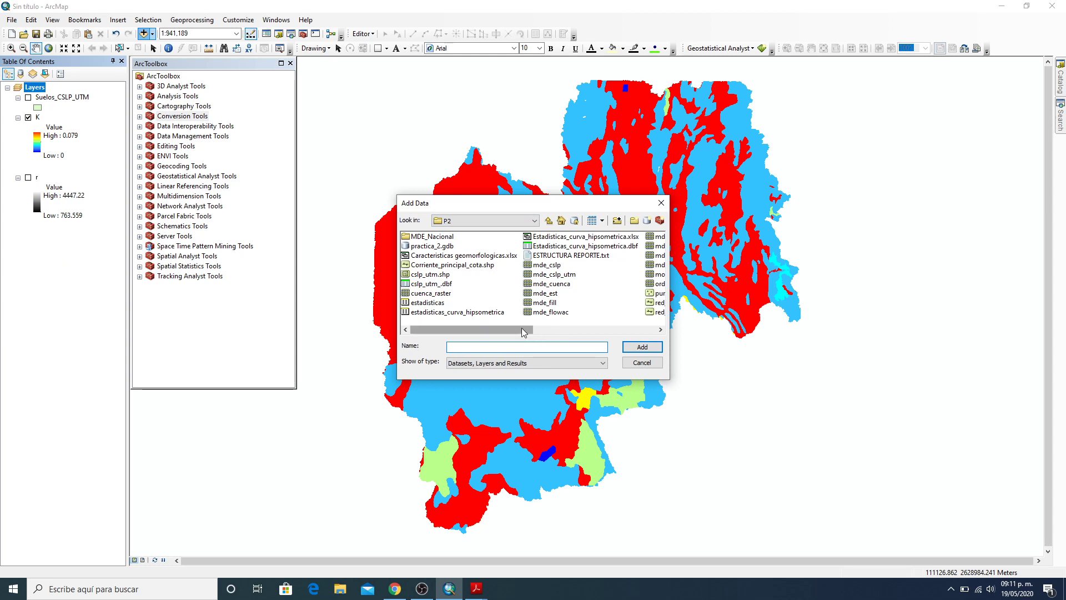
pyautogui.moveTo(521, 328); pyautogui.dragTo(442, 288)
pyautogui.doubleClick(436, 284)
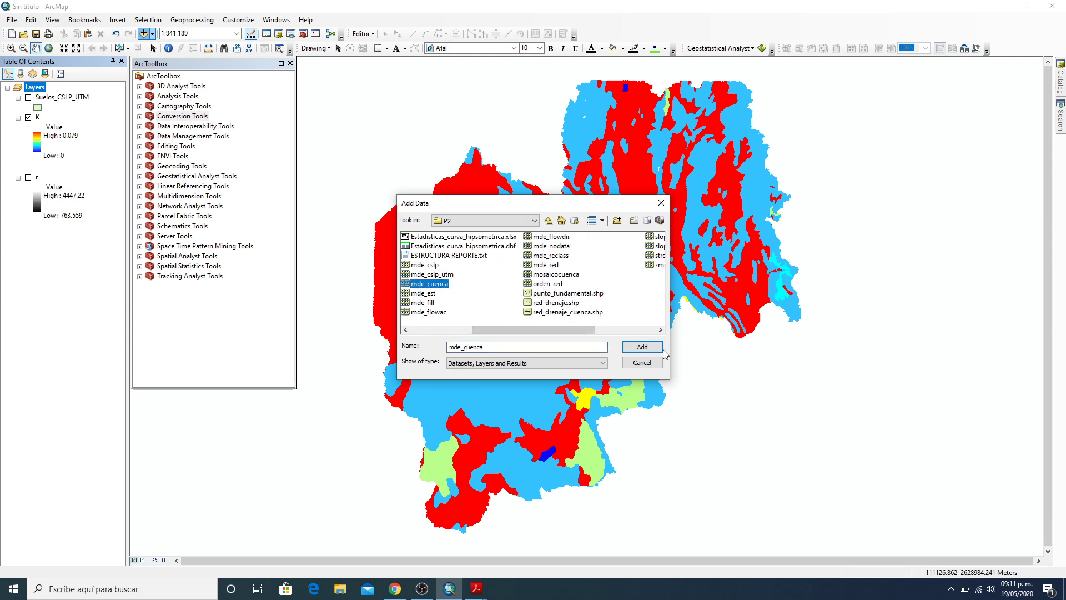
pyautogui.click(561, 280)
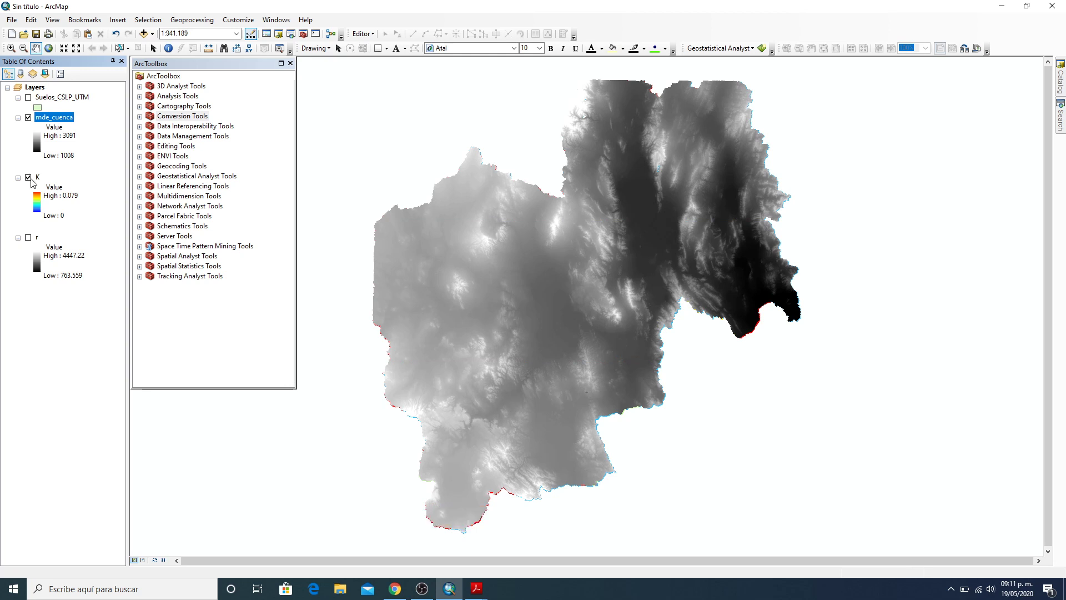
pyautogui.click(28, 178)
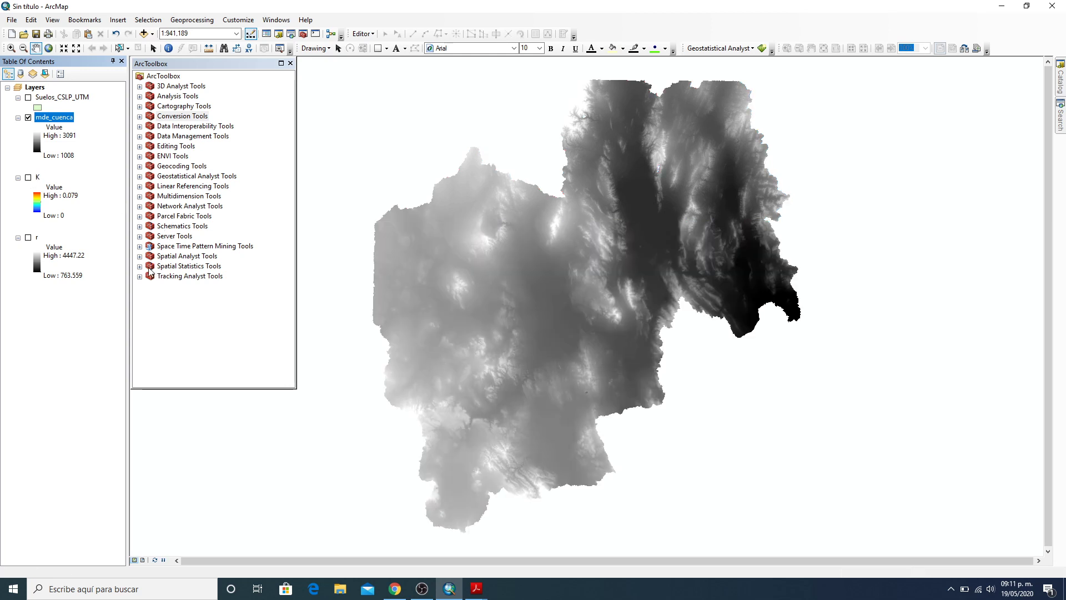
# Review the Fill tool in the Spatial Analyst Hydrology toolset with mde_cuenca as its input surface, without running it
pyautogui.click(140, 257)
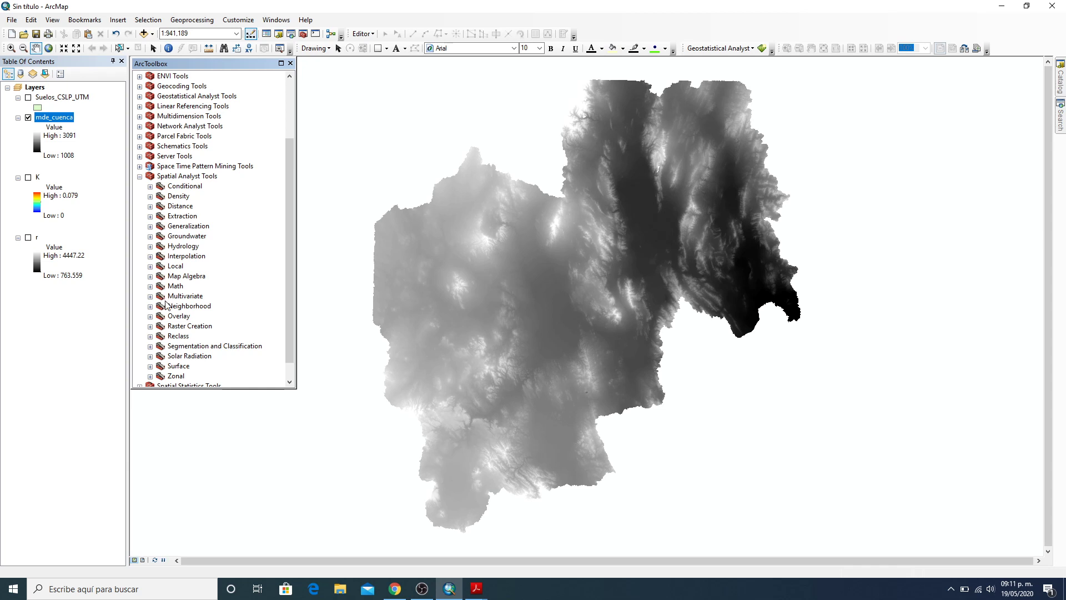
pyautogui.click(150, 246)
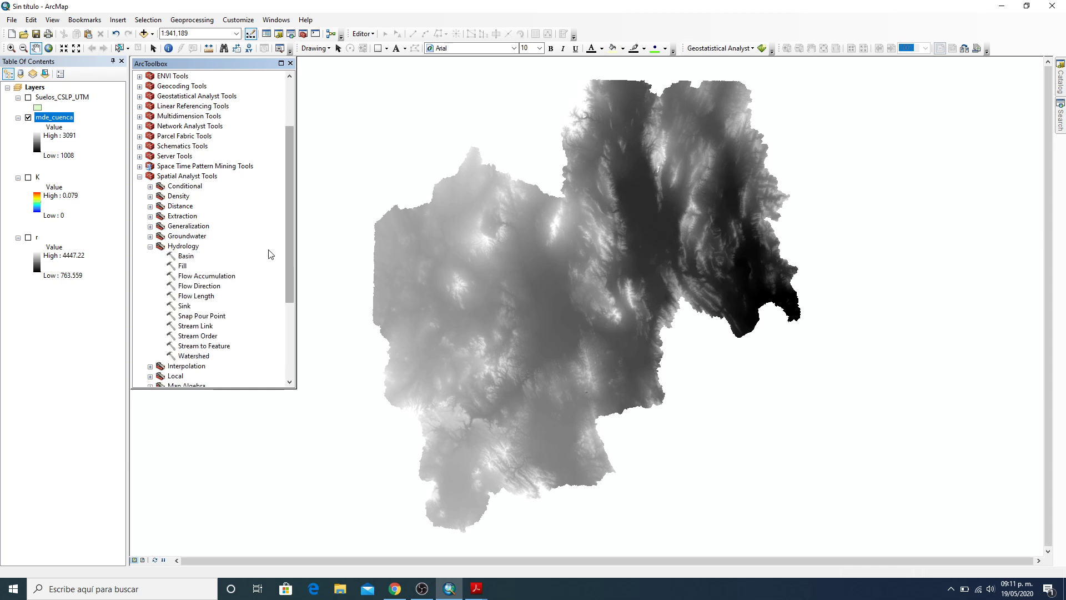
pyautogui.moveTo(291, 247); pyautogui.dragTo(291, 319)
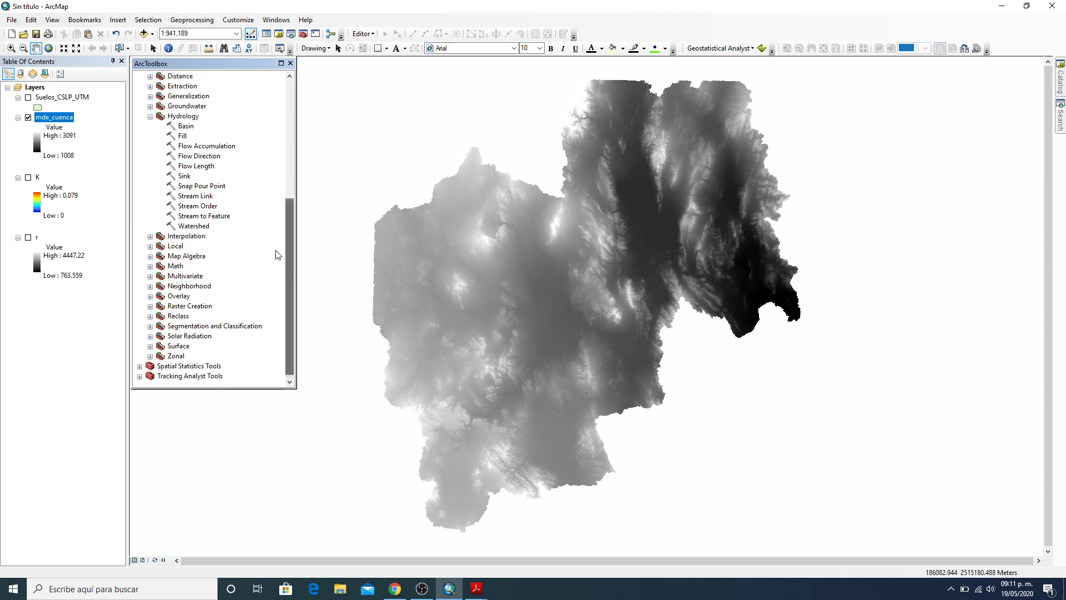
pyautogui.doubleClick(184, 138)
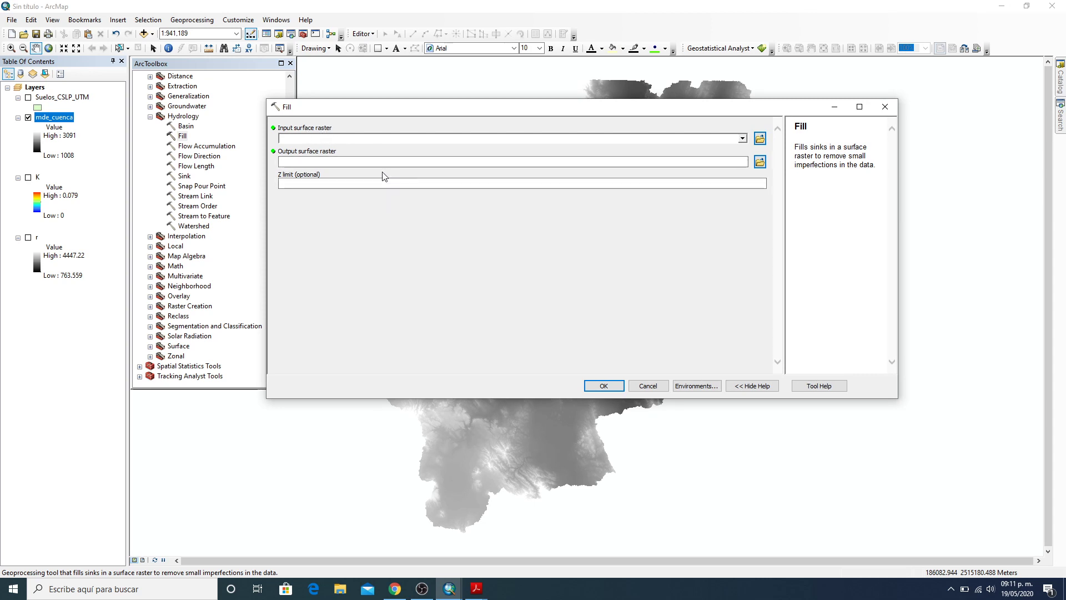
pyautogui.click(742, 138)
pyautogui.click(317, 147)
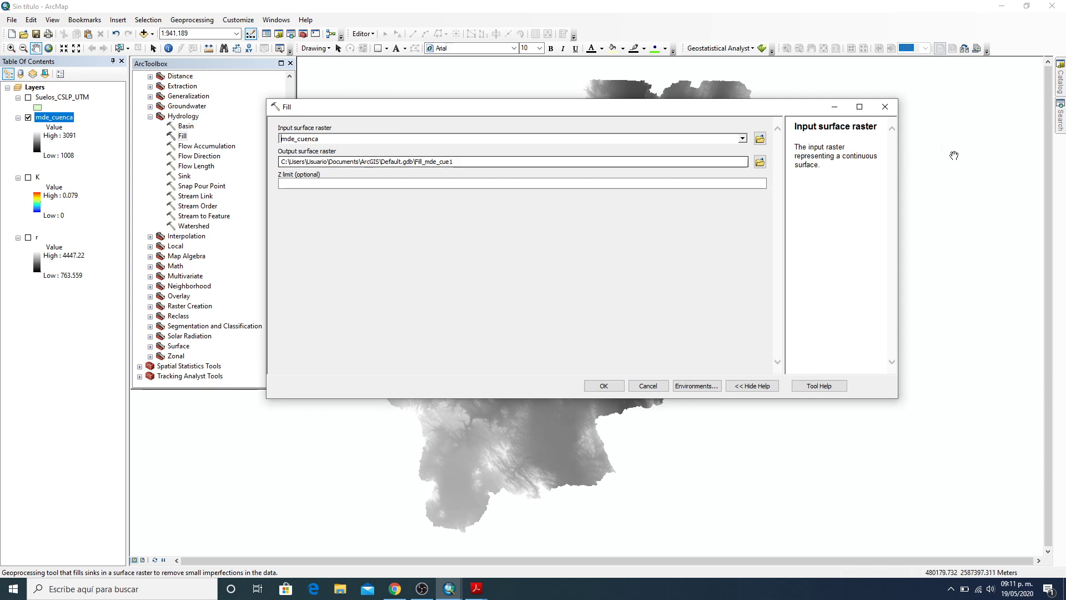
pyautogui.click(893, 111)
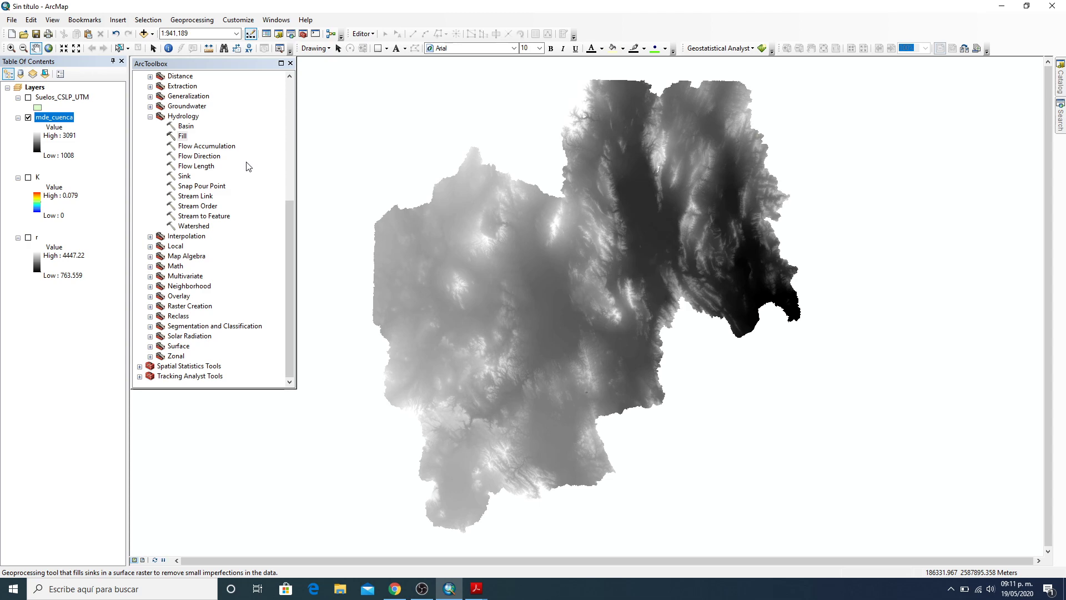
# Review the Flow Direction and Flow Accumulation tools in the Hydrology toolset without running them
pyautogui.doubleClick(204, 157)
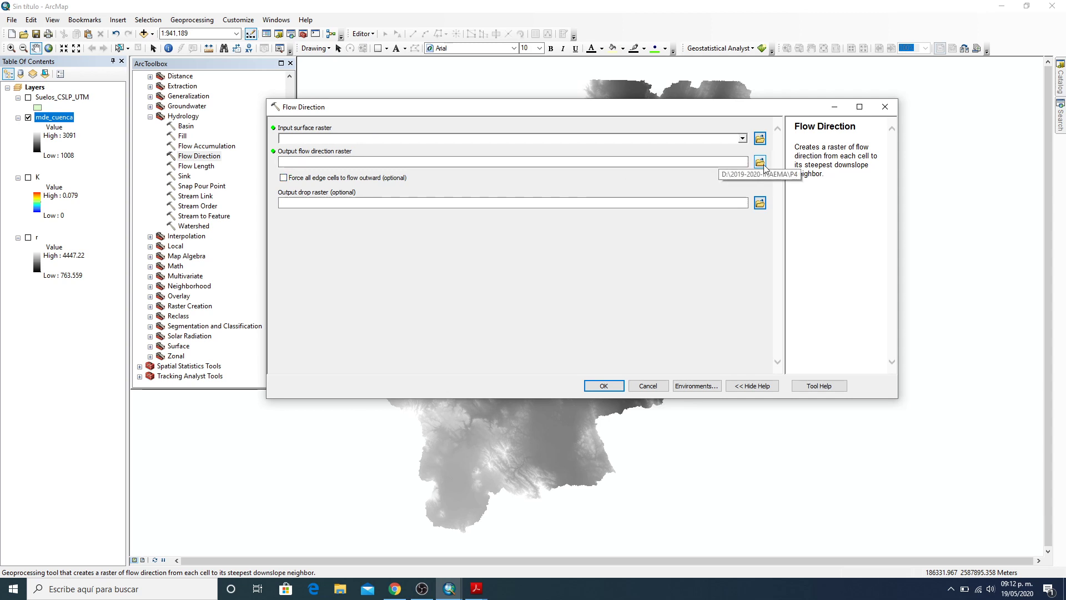
pyautogui.click(885, 108)
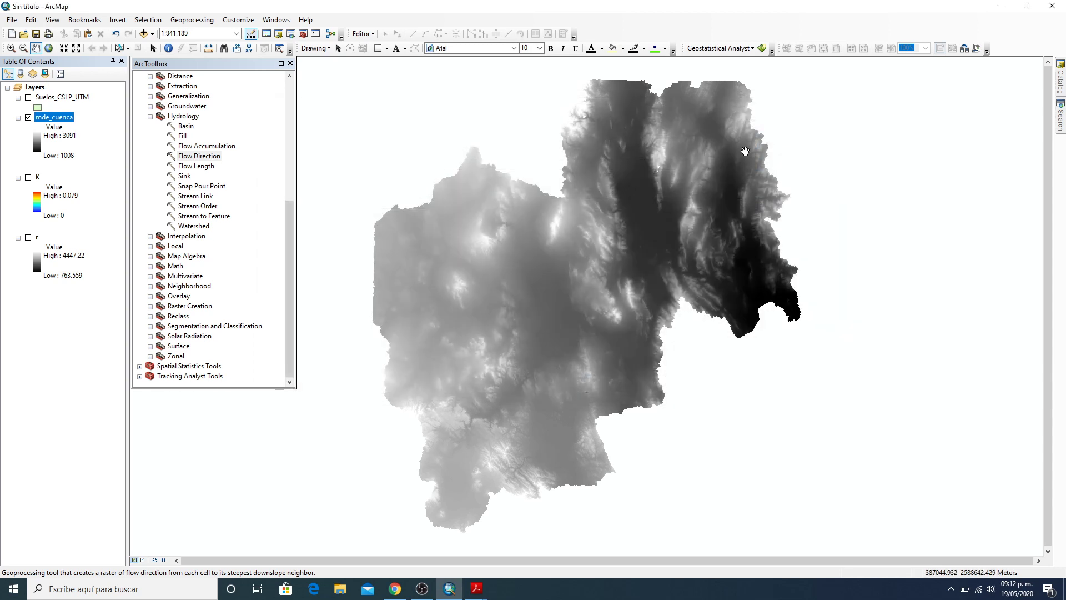
pyautogui.doubleClick(213, 147)
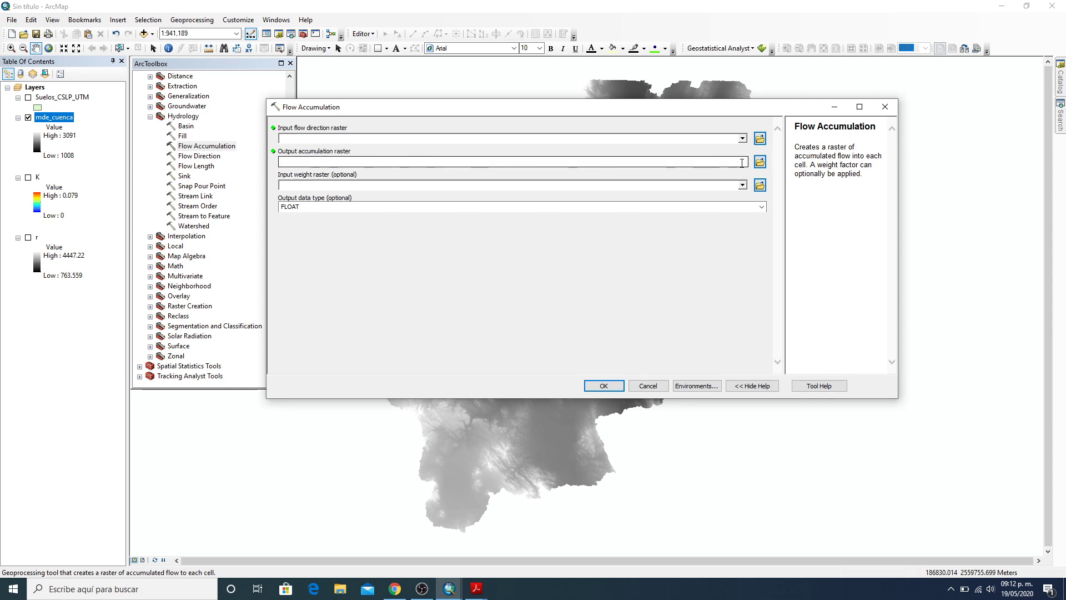
pyautogui.click(886, 107)
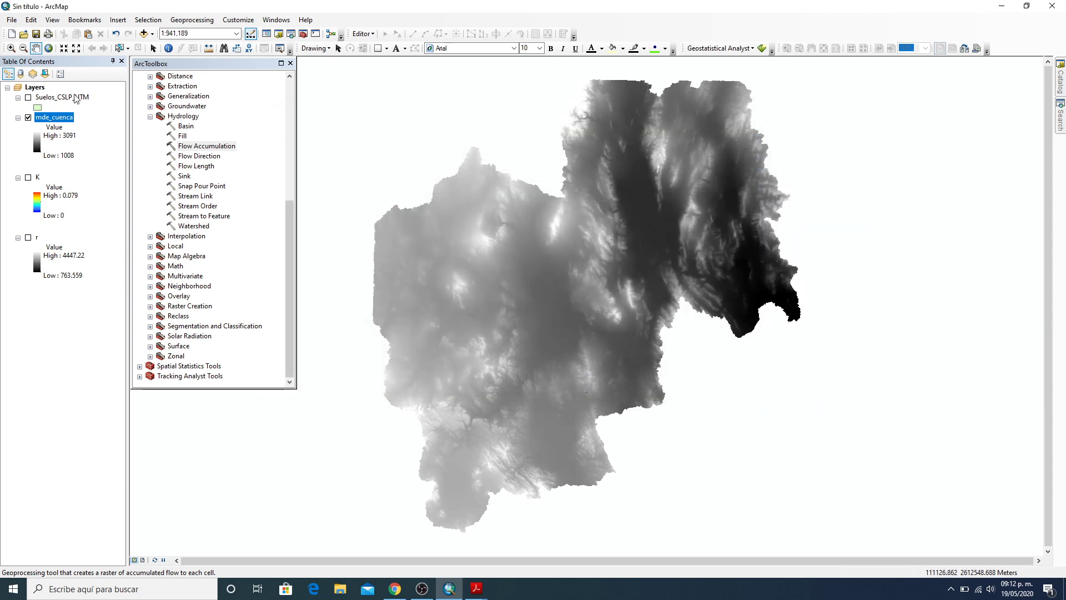
# Hide the mde_cuenca layer
pyautogui.click(28, 118)
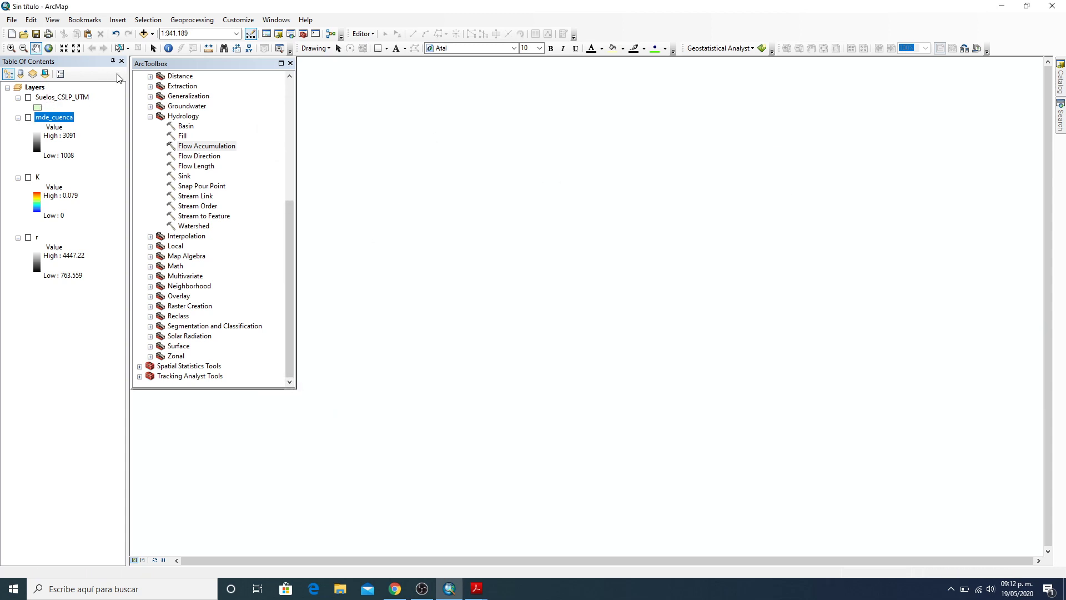
# Add the existing mde_flowac raster from the P2 folder with pyramids to inspect its extent, and remove it from the map
pyautogui.click(144, 34)
pyautogui.click(552, 312)
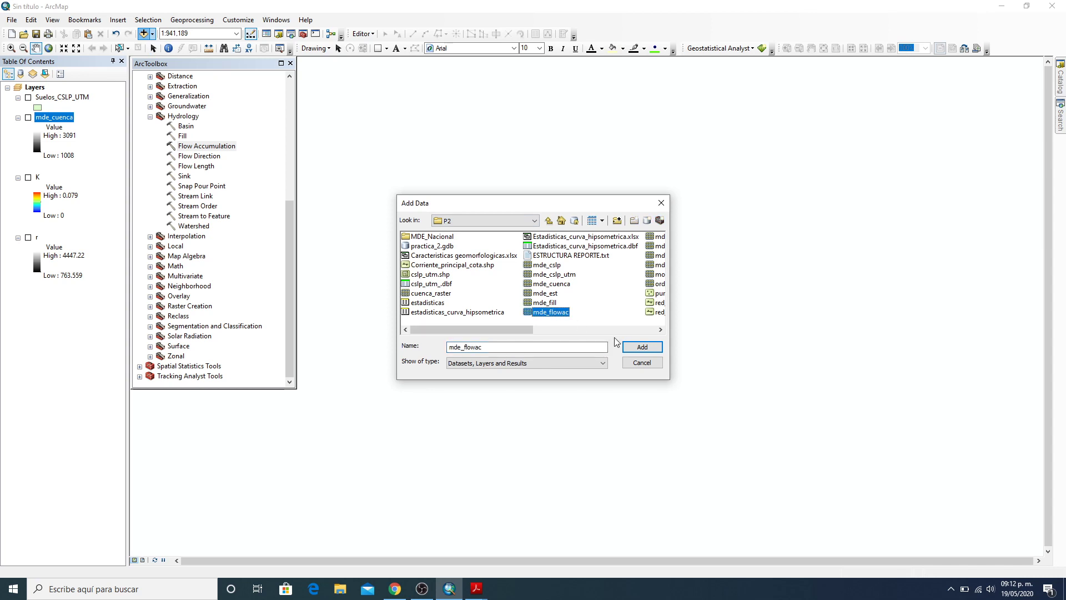
pyautogui.click(642, 346)
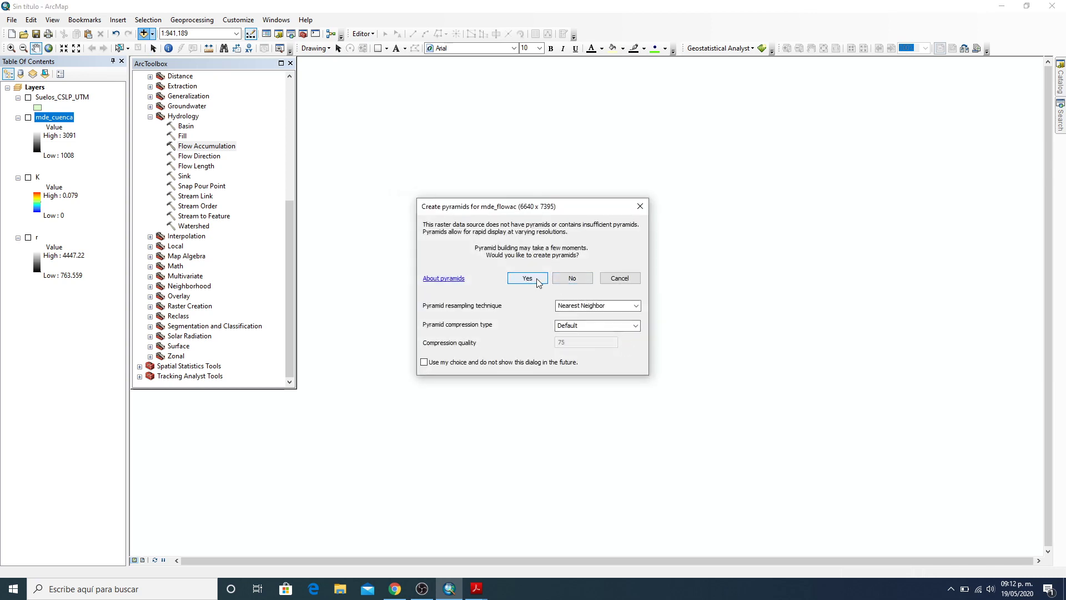
pyautogui.click(532, 281)
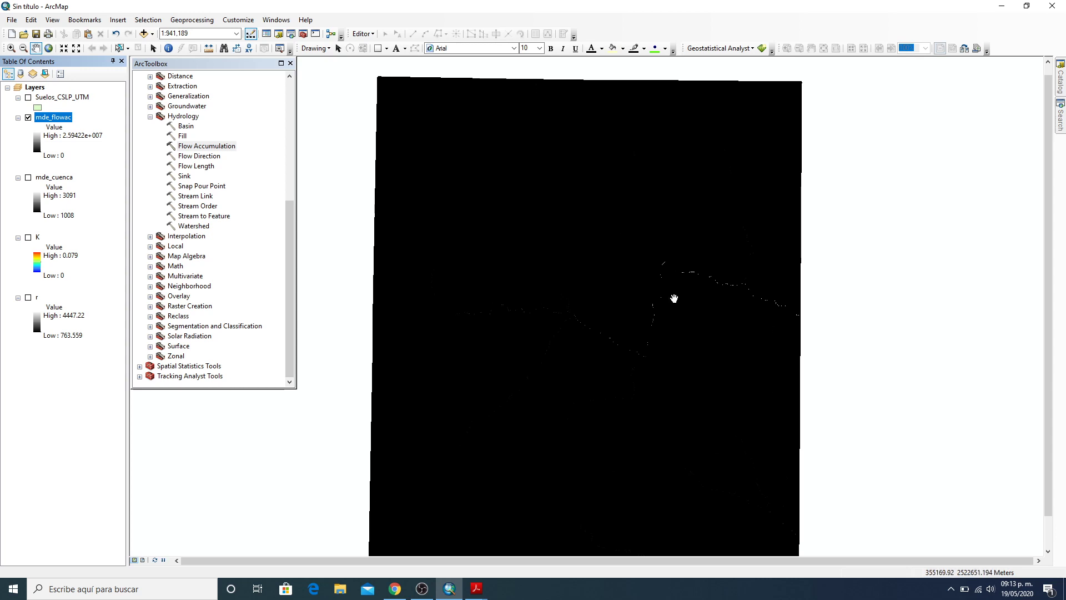
pyautogui.moveTo(676, 298); pyautogui.dragTo(671, 278)
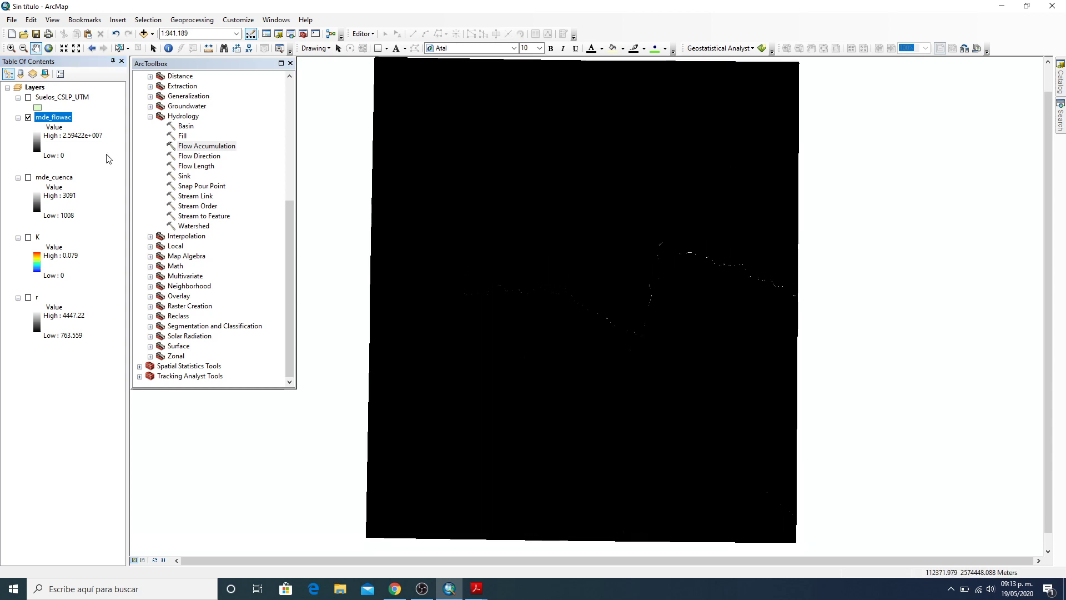
pyautogui.rightClick(51, 122)
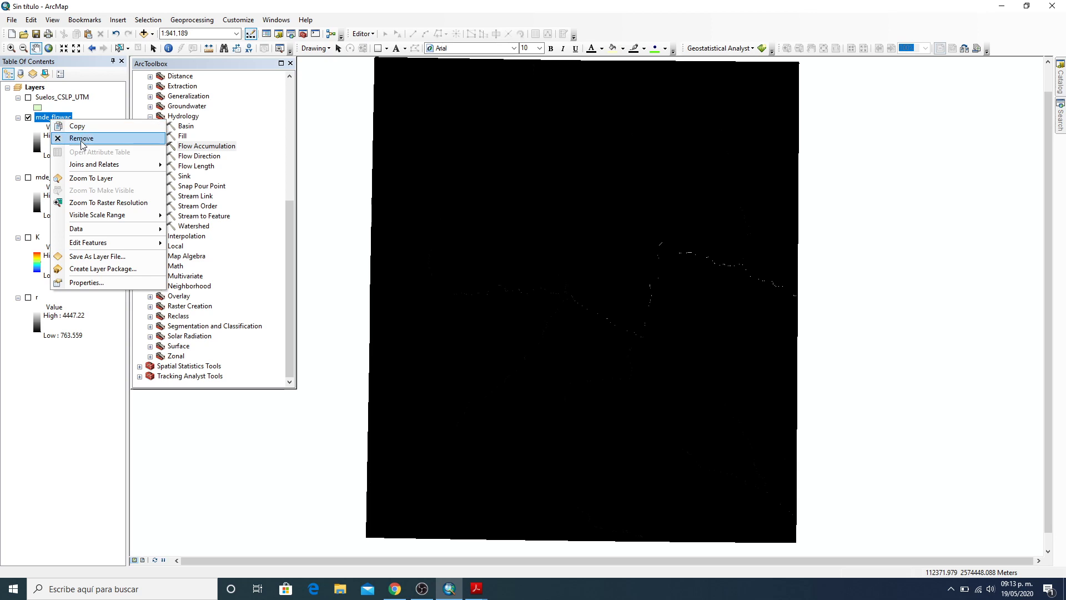
pyautogui.click(78, 140)
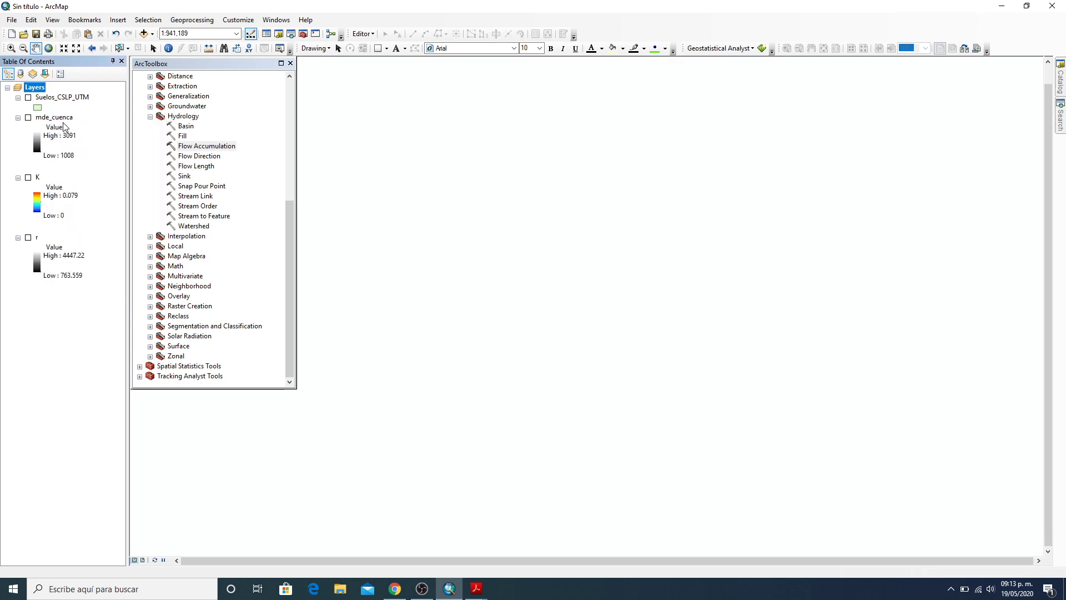
# Run Fill on the mde_cuenca elevation raster, saving the output as mde_fill in the P4 folder
pyautogui.doubleClick(183, 136)
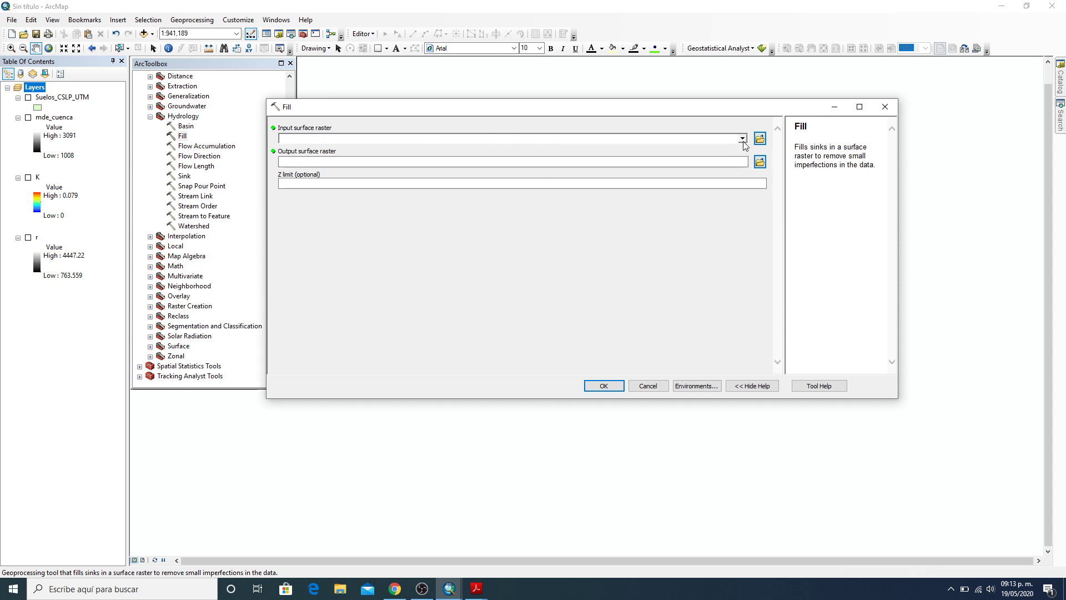
pyautogui.click(743, 140)
pyautogui.click(332, 147)
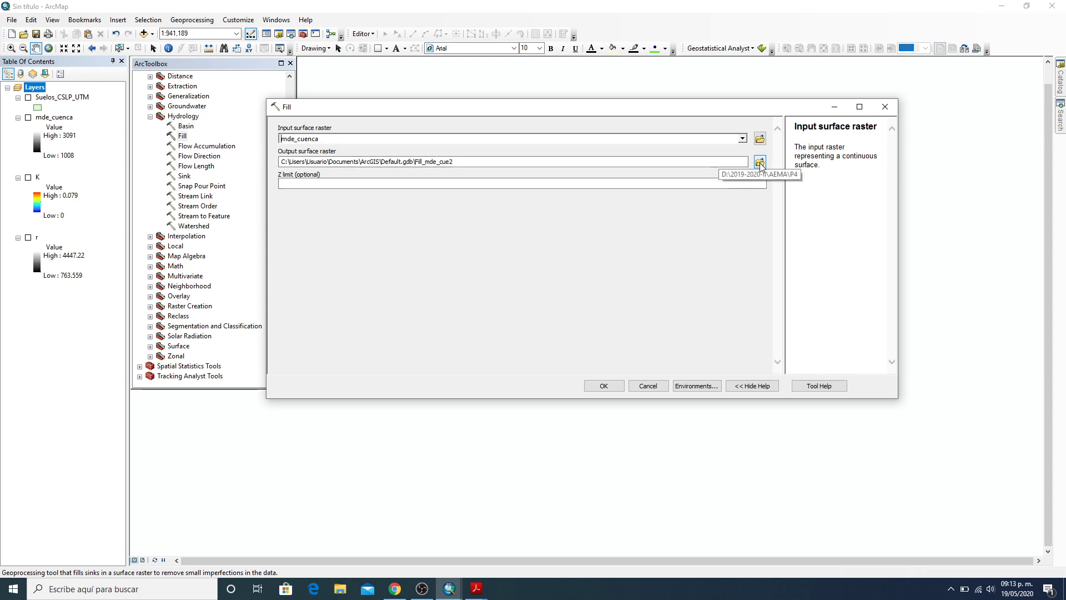
pyautogui.click(759, 162)
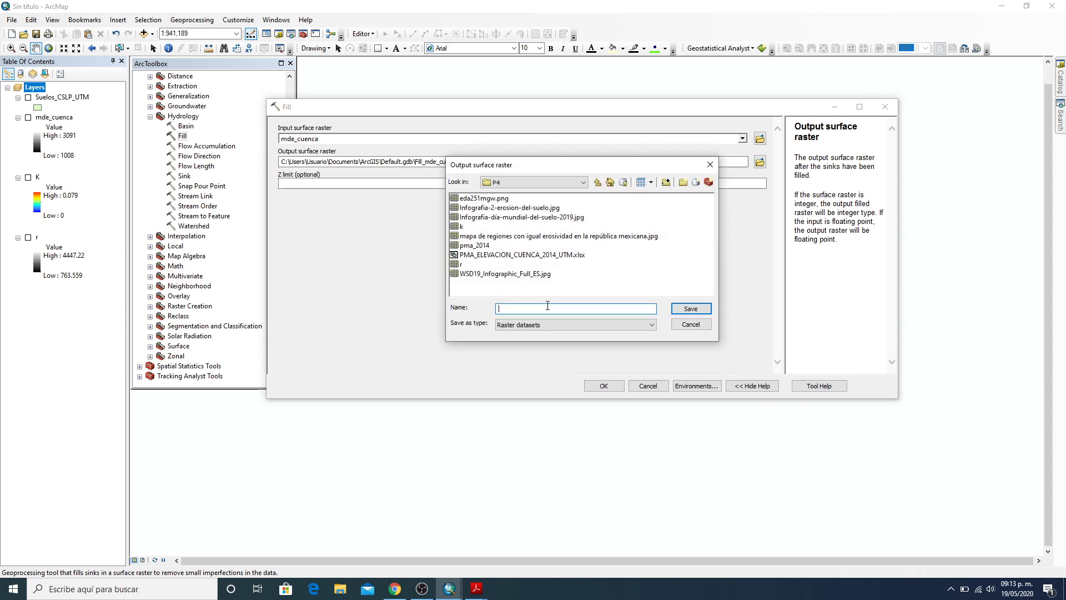
pyautogui.write('mde_fill')
pyautogui.click(694, 310)
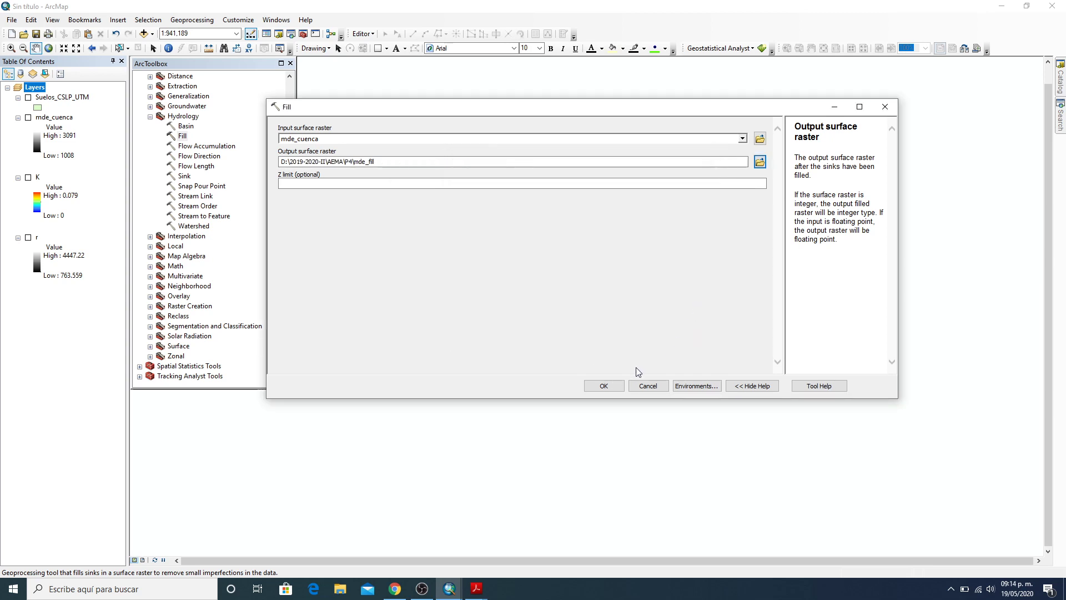
pyautogui.click(607, 388)
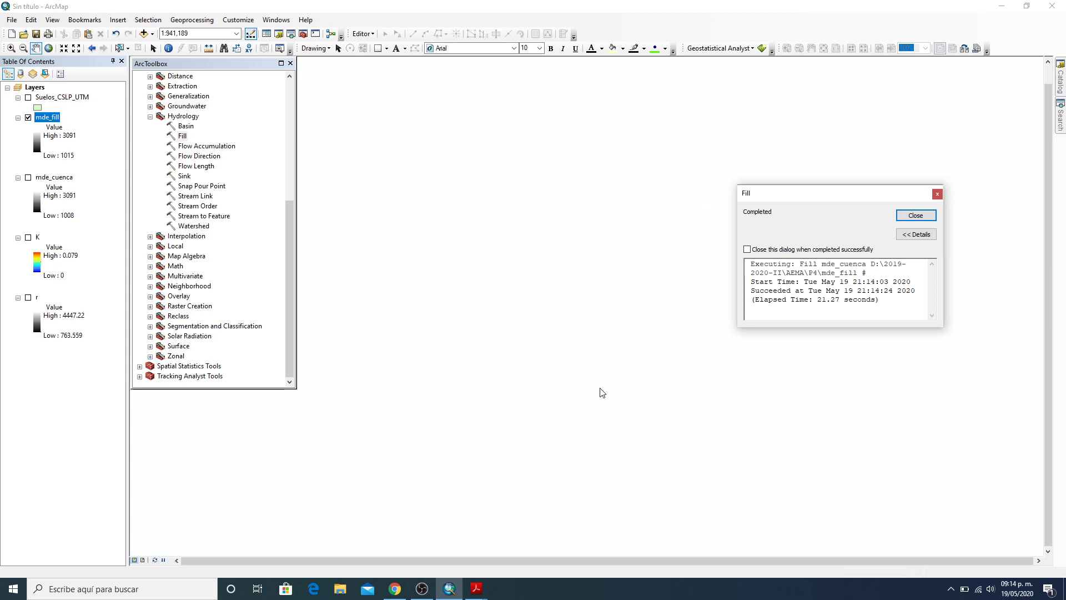
pyautogui.click(915, 216)
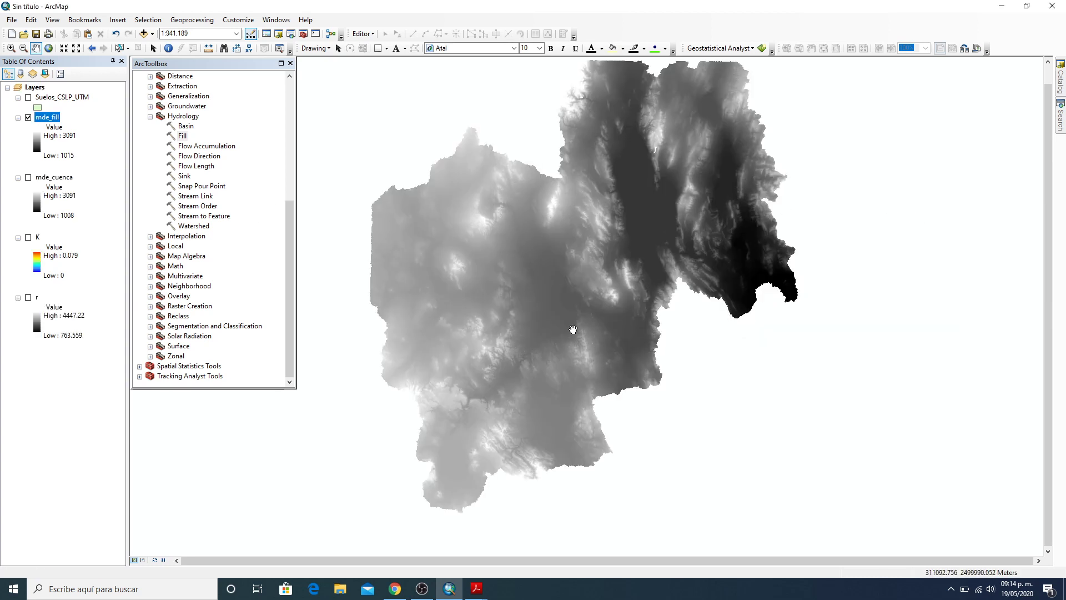
pyautogui.moveTo(559, 245); pyautogui.dragTo(561, 258)
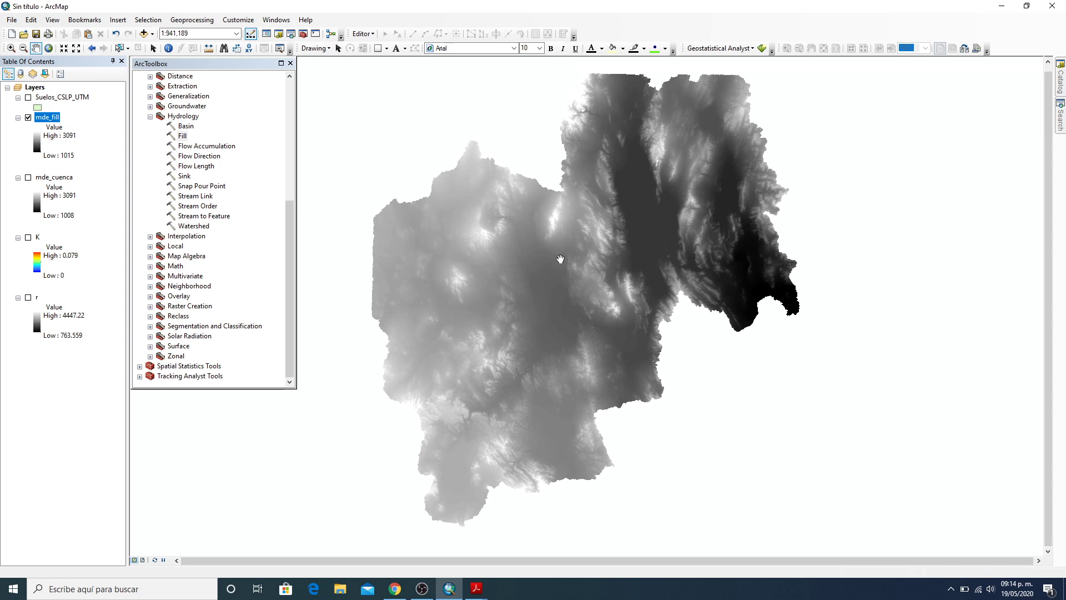
# Run Flow Direction on the mde_fill raster, saving the output as mde_flowdir in the P4 folder
pyautogui.doubleClick(200, 156)
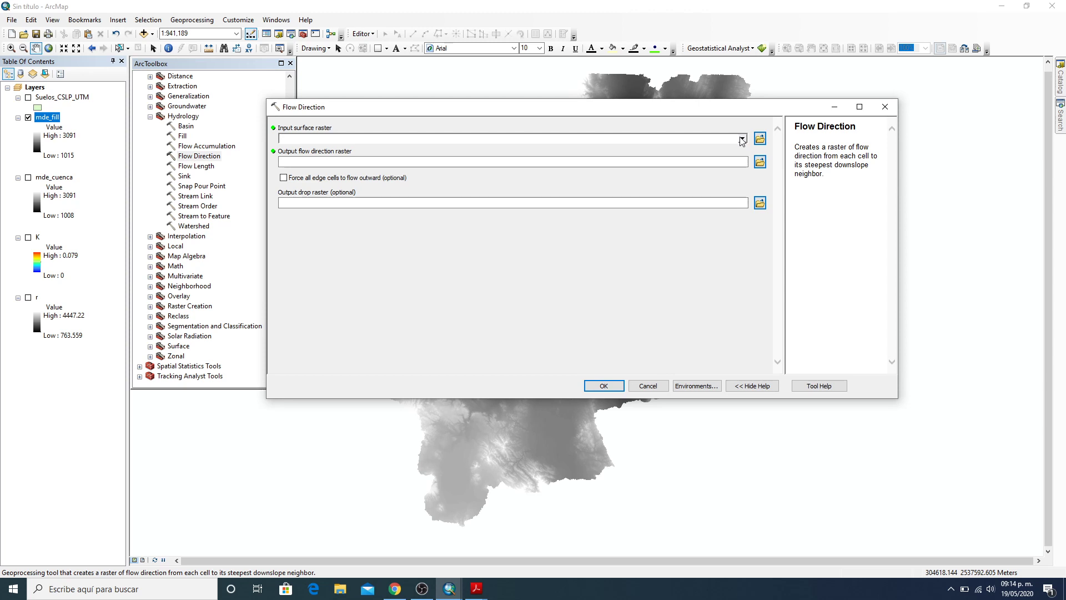
pyautogui.click(742, 140)
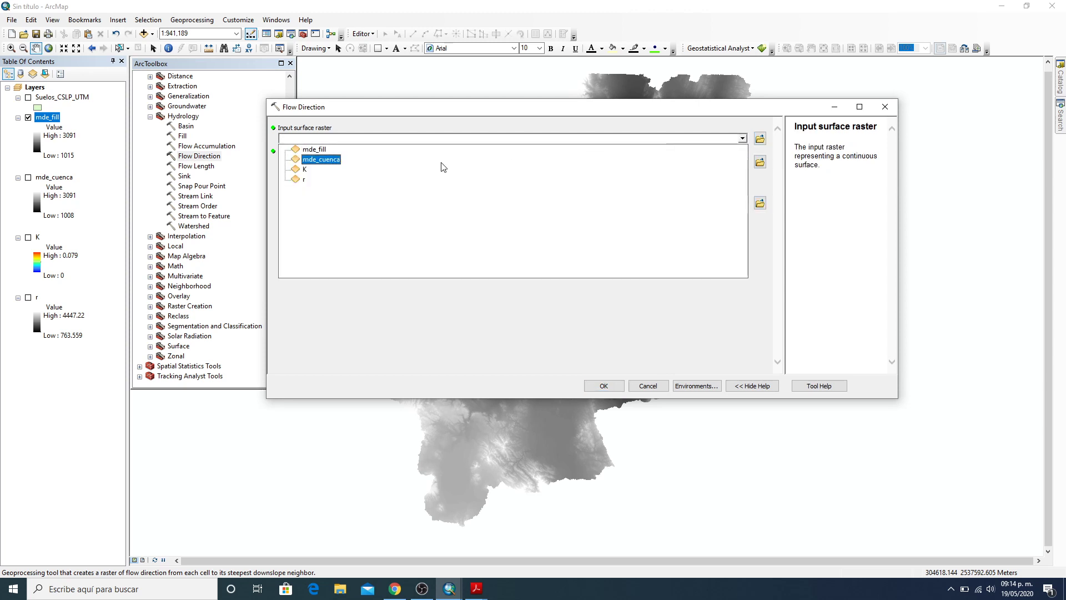
pyautogui.click(314, 150)
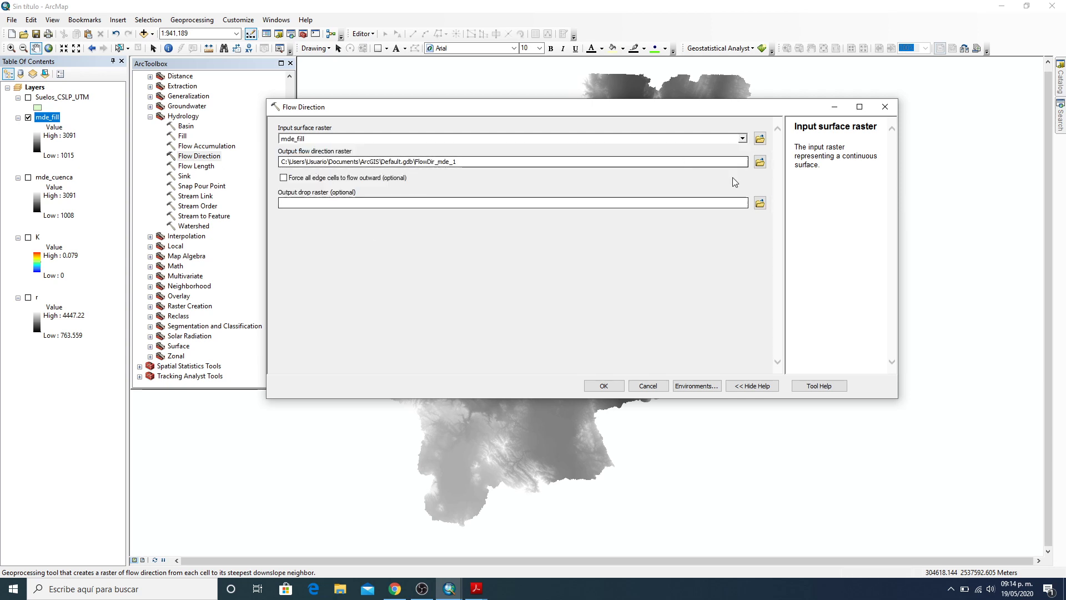
pyautogui.click(760, 161)
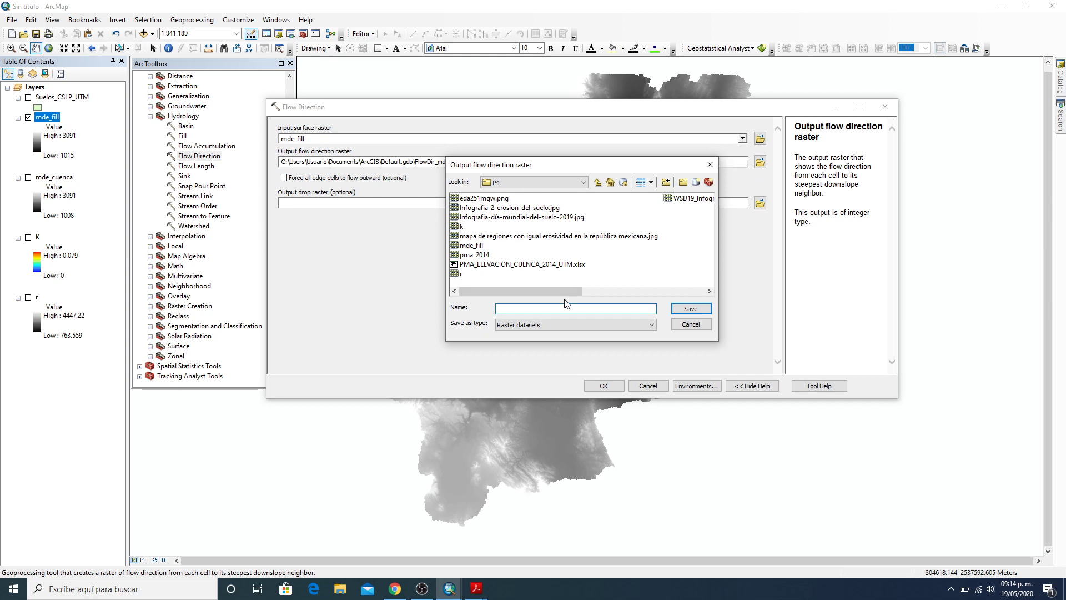
pyautogui.write('mde_flowdir')
pyautogui.click(701, 309)
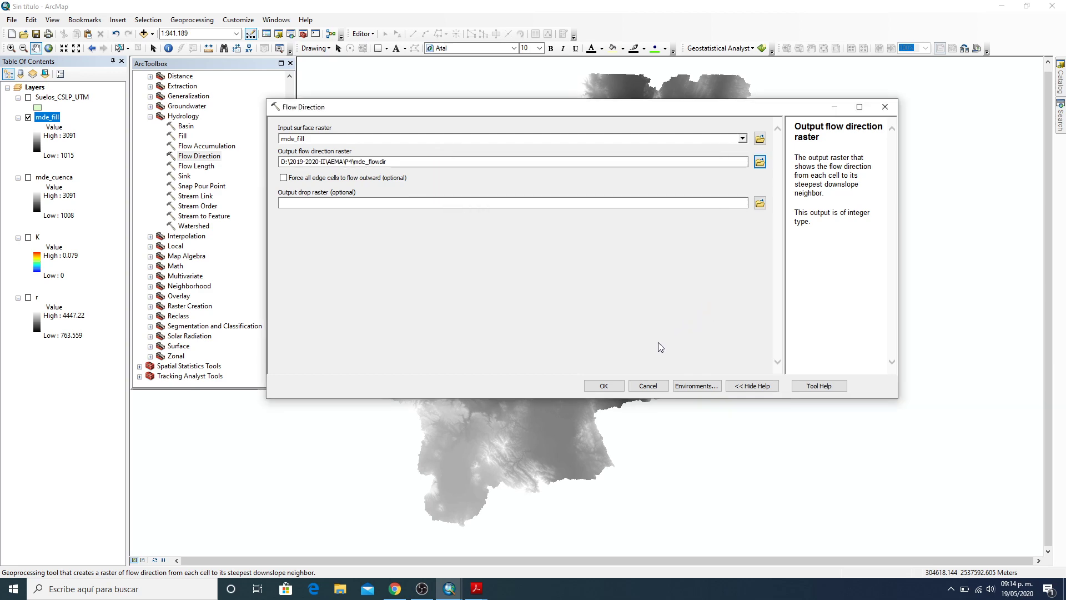
pyautogui.click(603, 385)
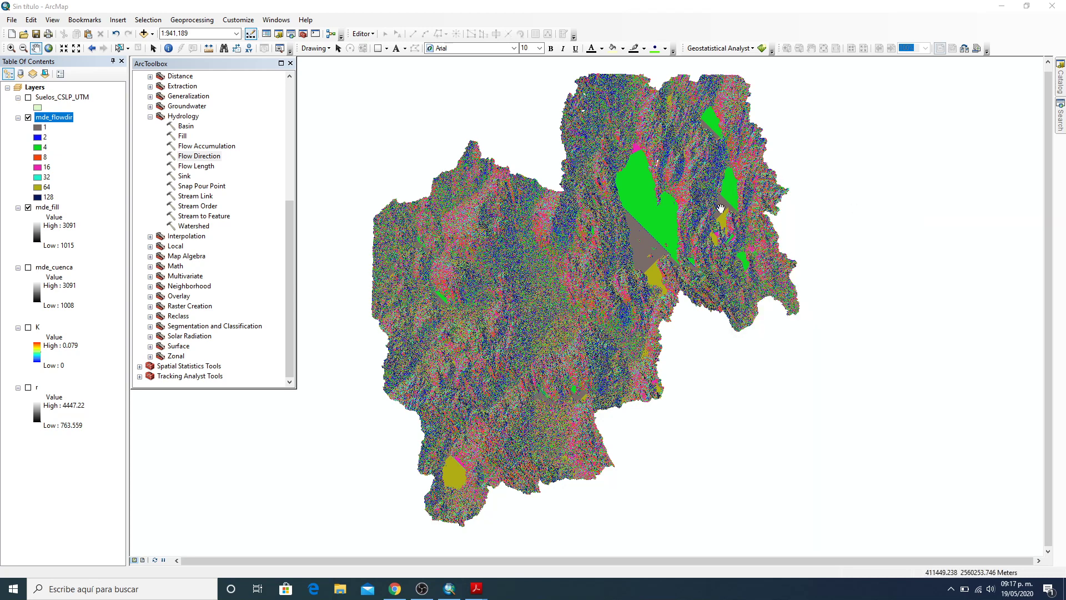
pyautogui.click(927, 217)
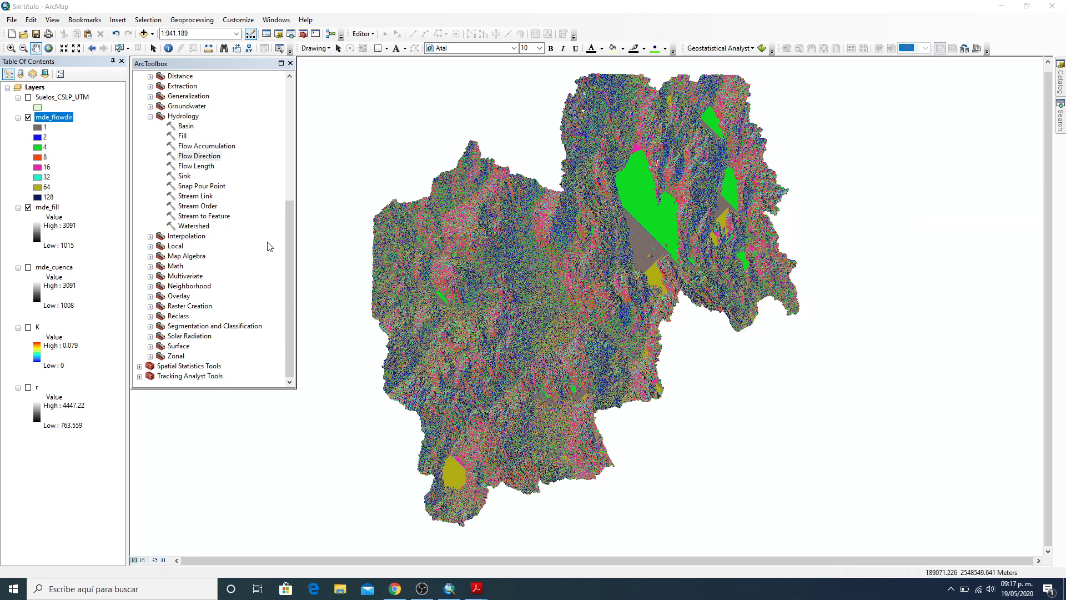
# Run Flow Accumulation on mde_flowdir, saving the output as mde_flowac in the P4 folder, and hide the mde_fill and mde_flowdir layers
pyautogui.doubleClick(206, 147)
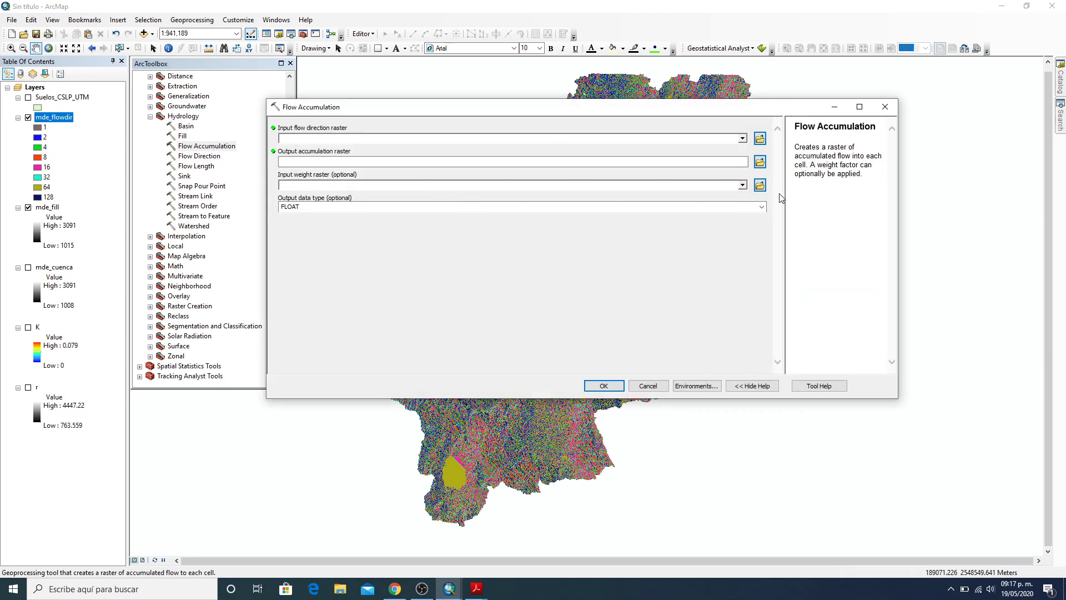
pyautogui.moveTo(719, 112); pyautogui.dragTo(758, 153)
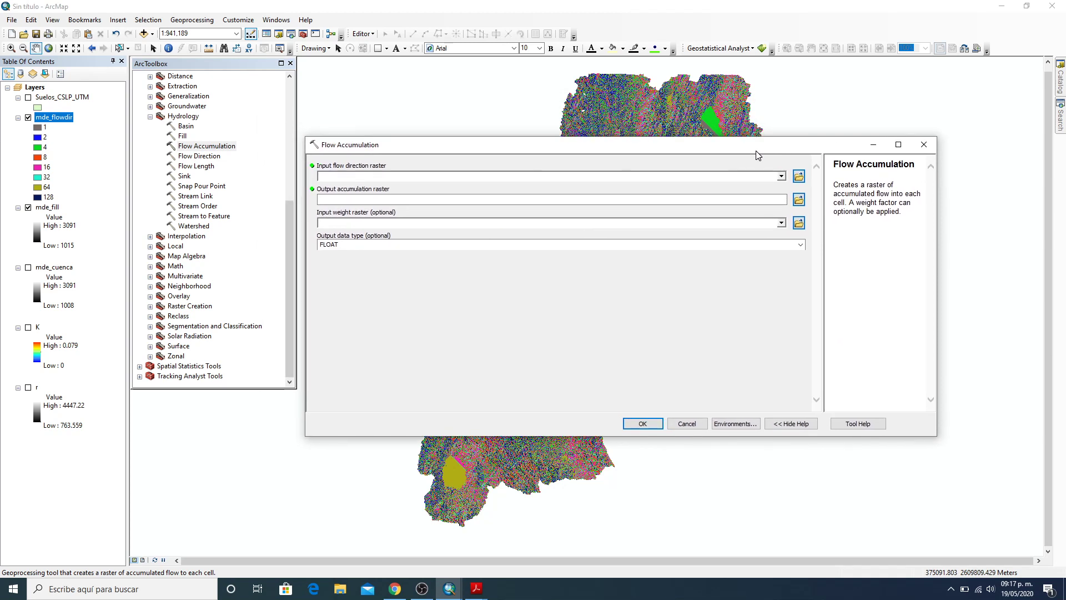
pyautogui.click(783, 176)
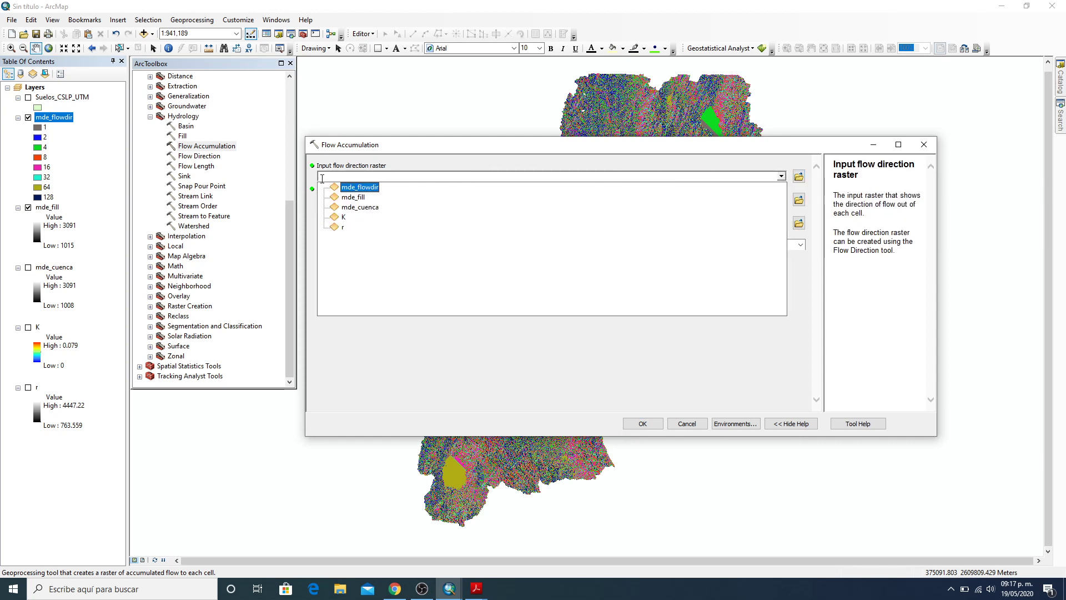
pyautogui.click(365, 189)
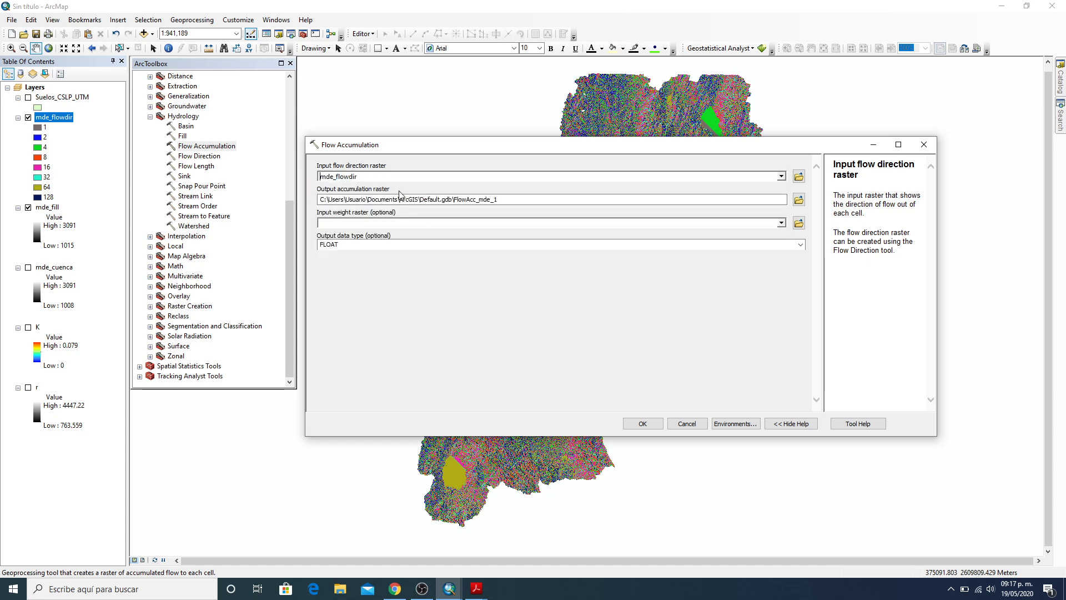
pyautogui.click(800, 202)
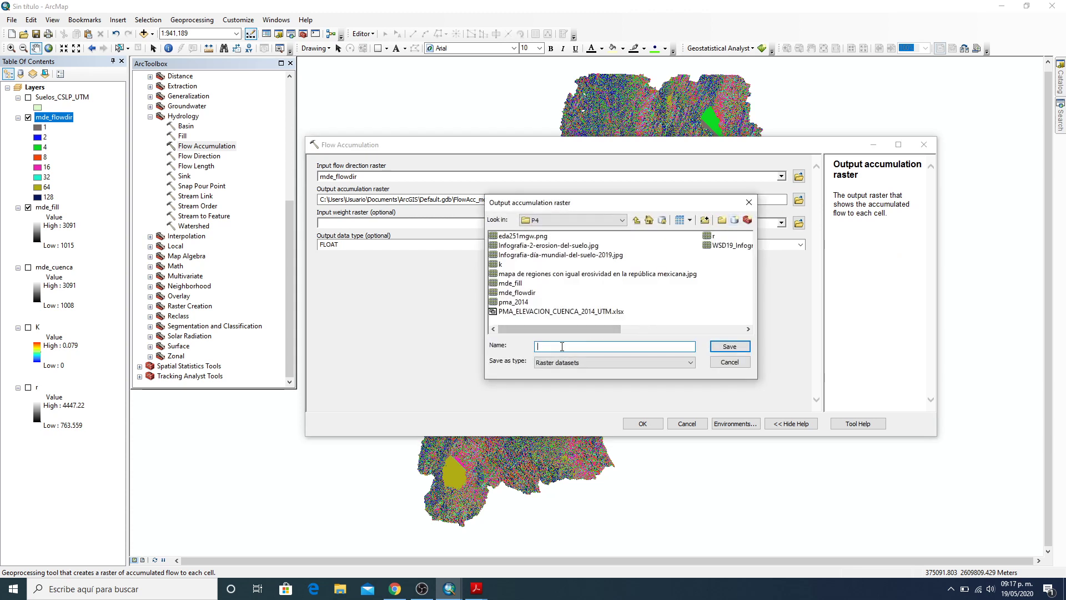
pyautogui.write('mde_')
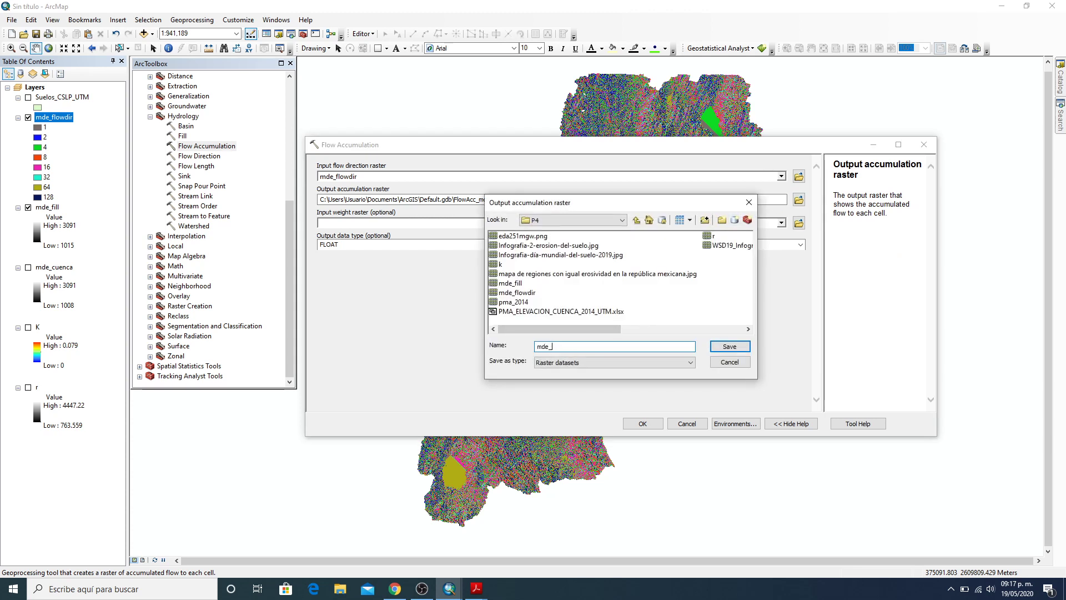
pyautogui.write('flowac')
pyautogui.click(730, 347)
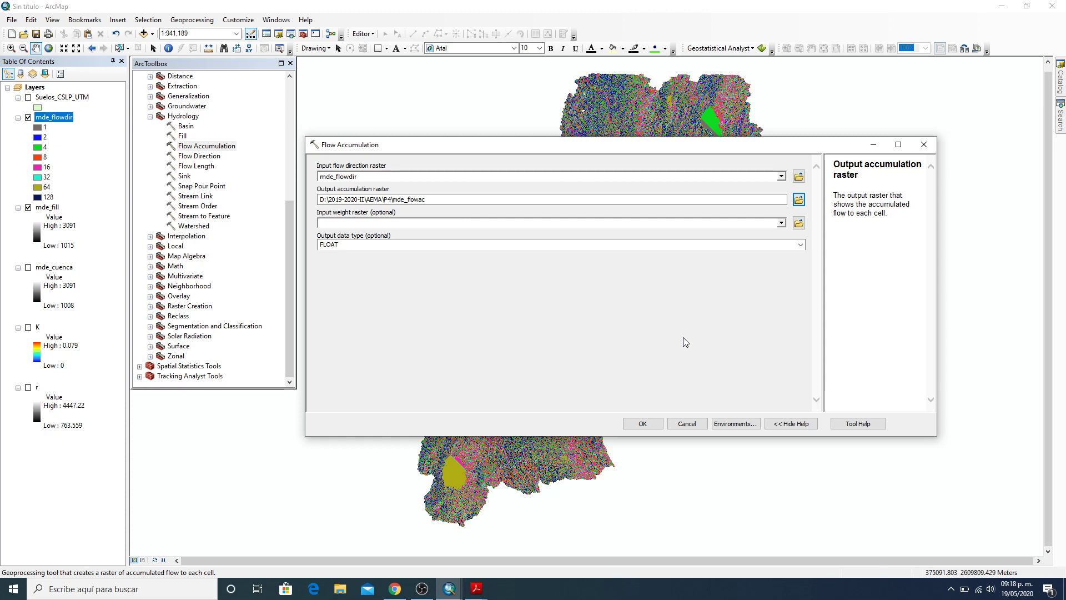
pyautogui.click(645, 423)
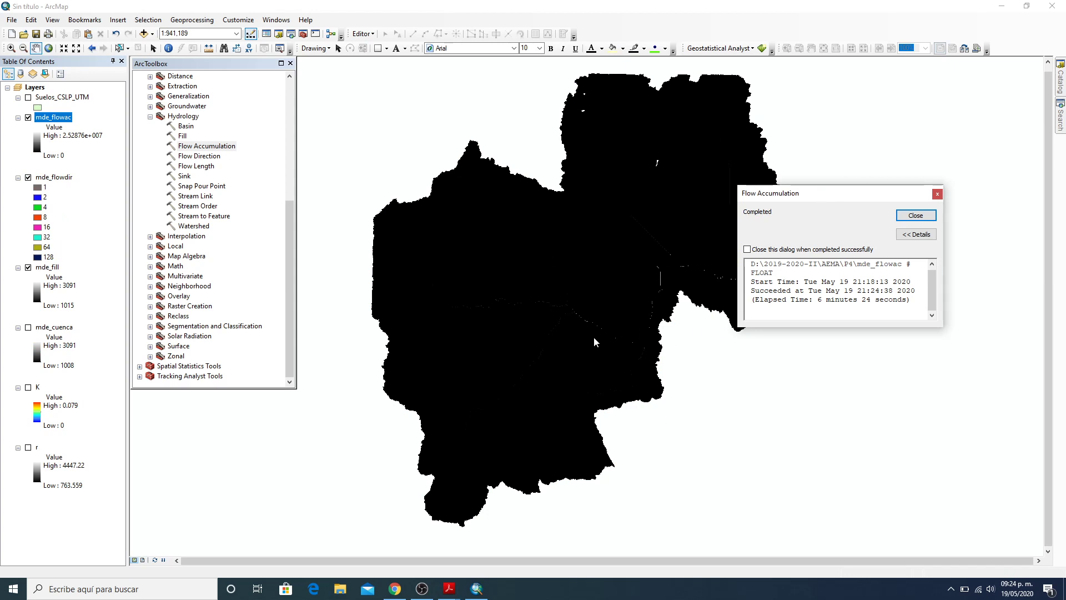
pyautogui.click(916, 216)
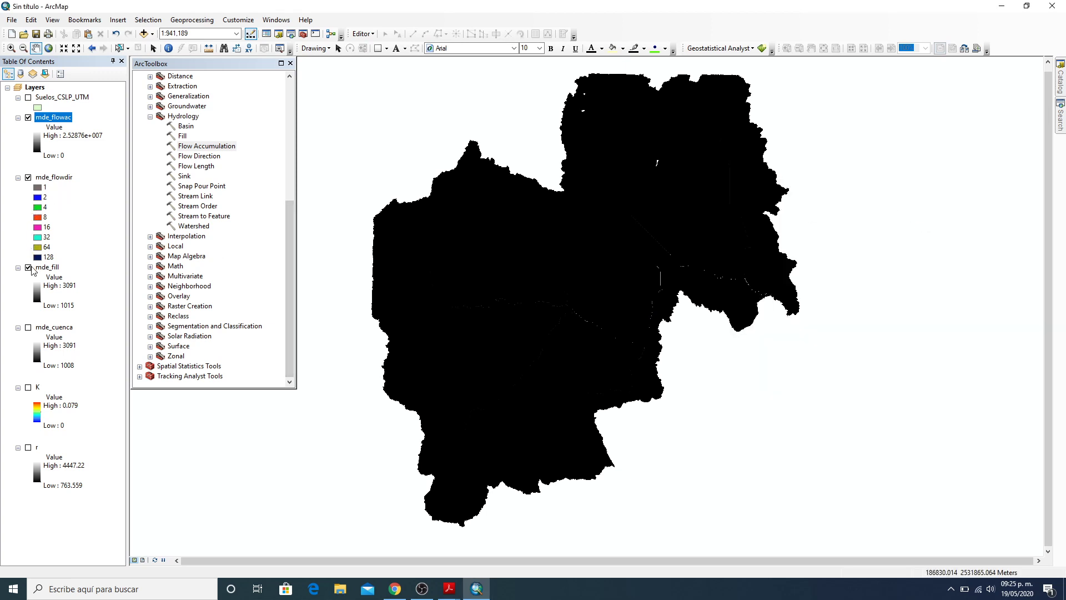
pyautogui.click(28, 267)
pyautogui.click(29, 177)
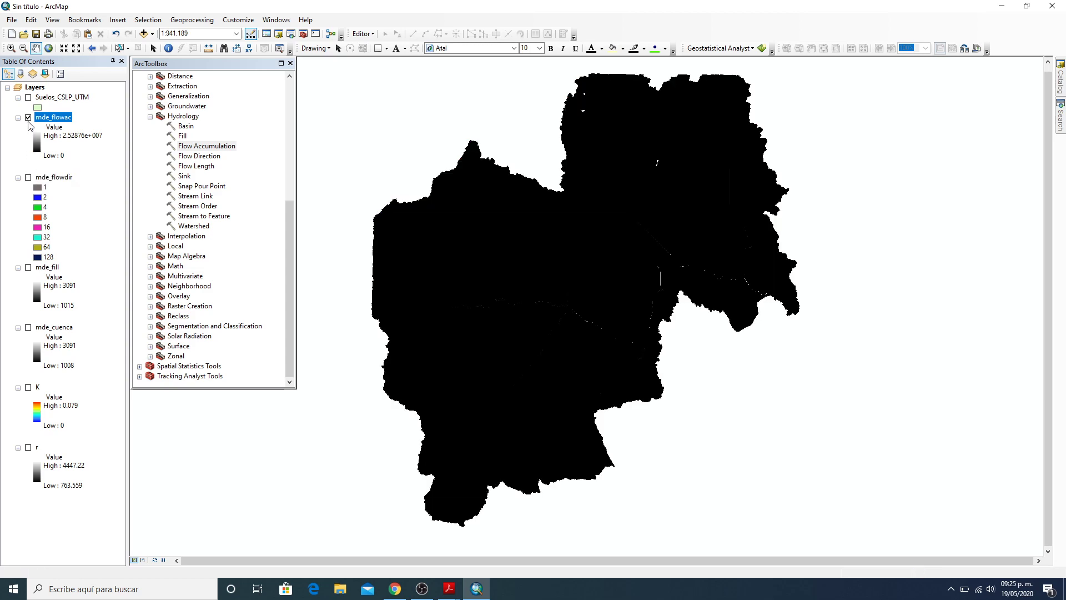
# Remove the Suelos_CSLP_UTM, mde_flowdir and mde_fill layers from the map
pyautogui.click(66, 177)
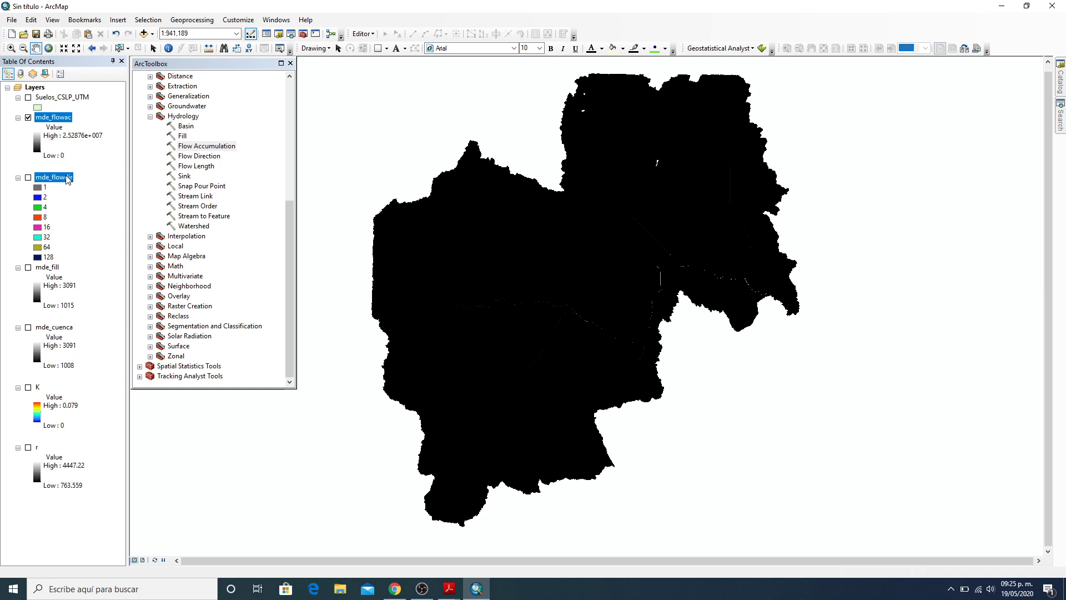
pyautogui.keyDown('ctrl'); pyautogui.click(59, 97); pyautogui.keyUp('ctrl')
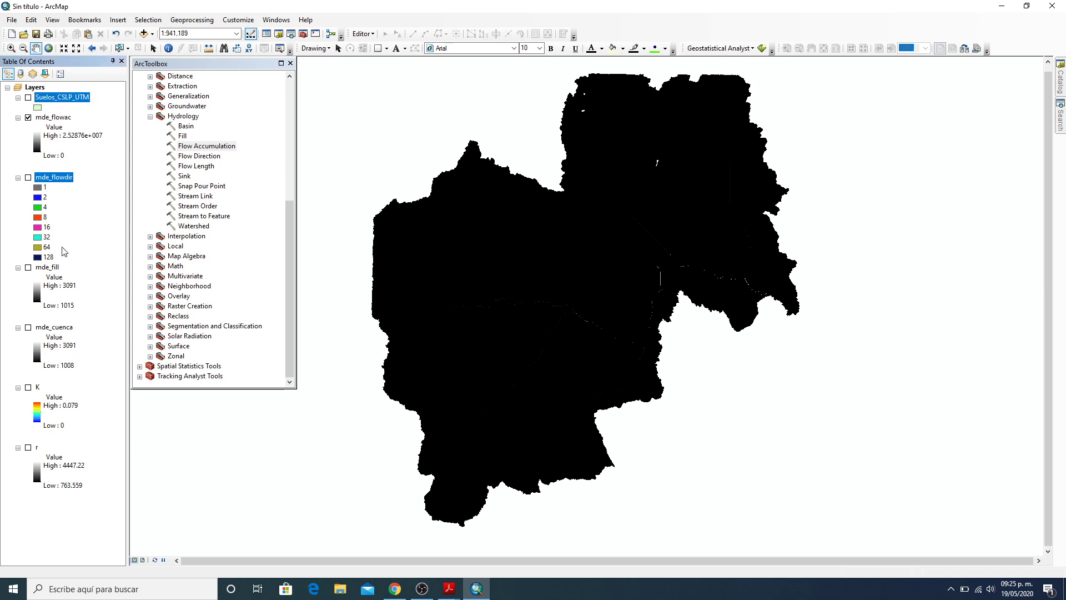
pyautogui.keyDown('ctrl'); pyautogui.click(50, 268); pyautogui.keyUp('ctrl')
pyautogui.rightClick(51, 272)
pyautogui.click(75, 289)
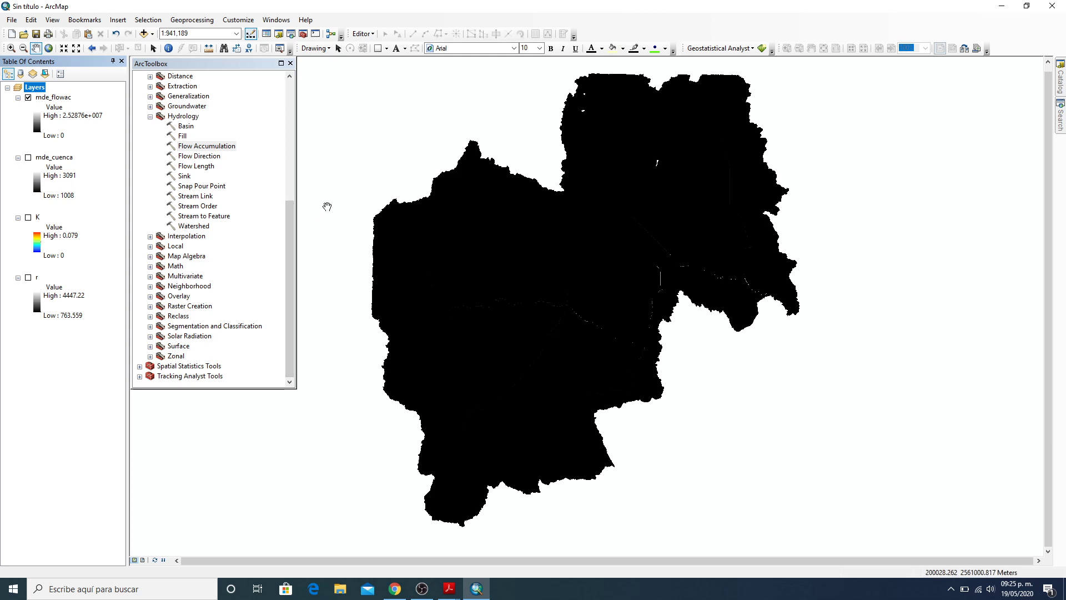
# Set up the Slope tool on mde_cuenca, with output raster pendiente in the P4 folder and DEGREE as output measurement
pyautogui.click(150, 117)
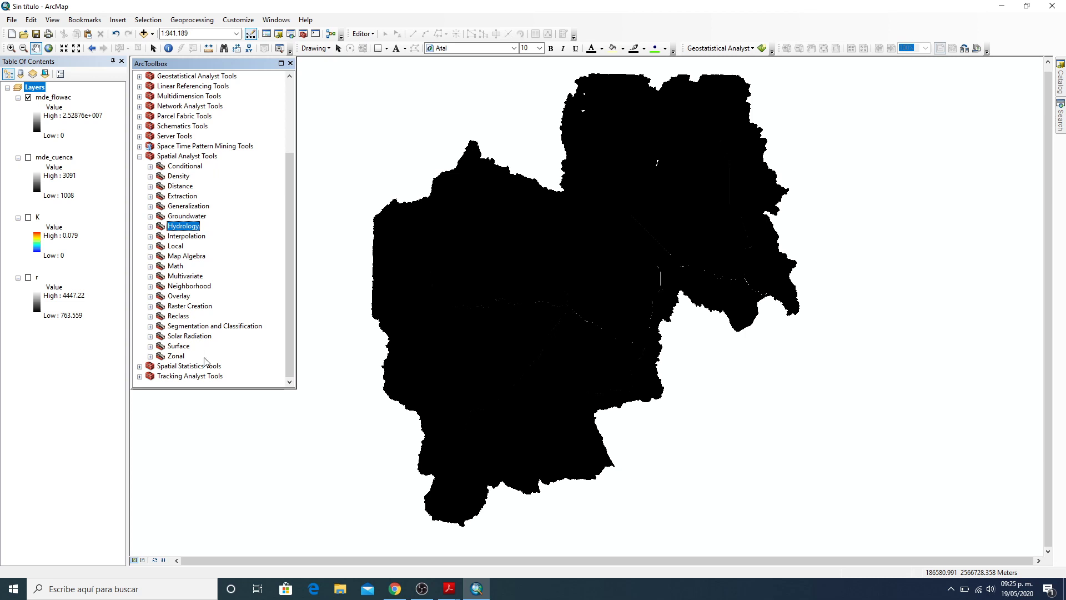
pyautogui.click(150, 346)
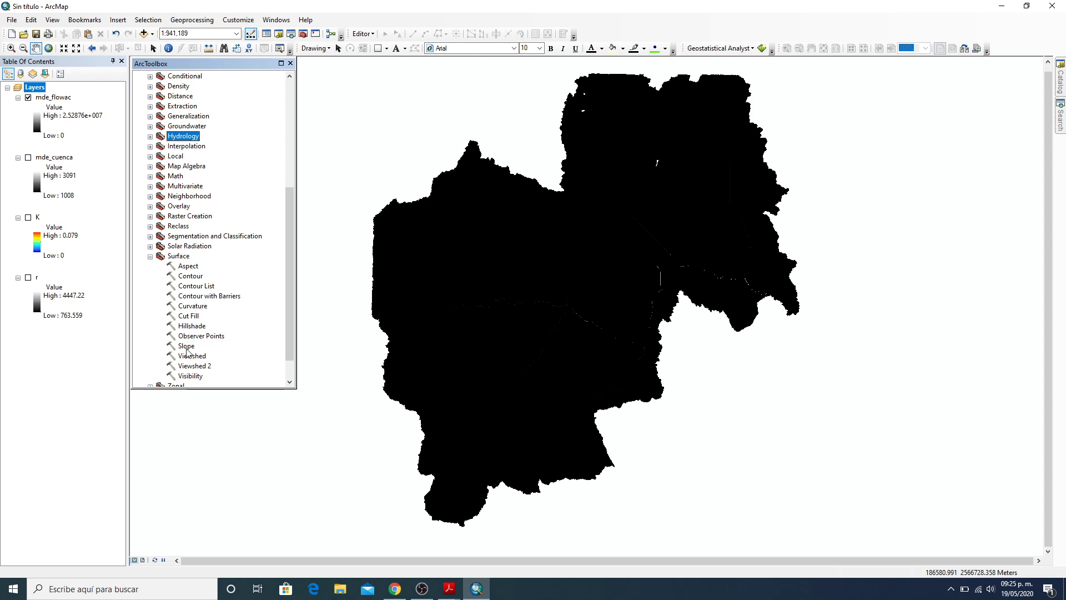
pyautogui.doubleClick(187, 347)
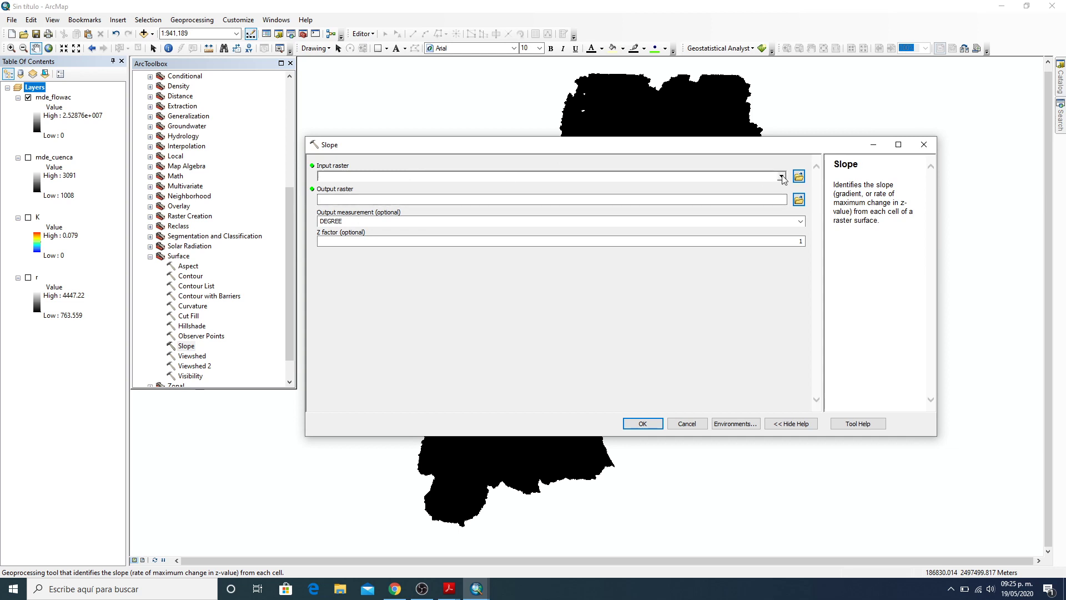
pyautogui.click(782, 176)
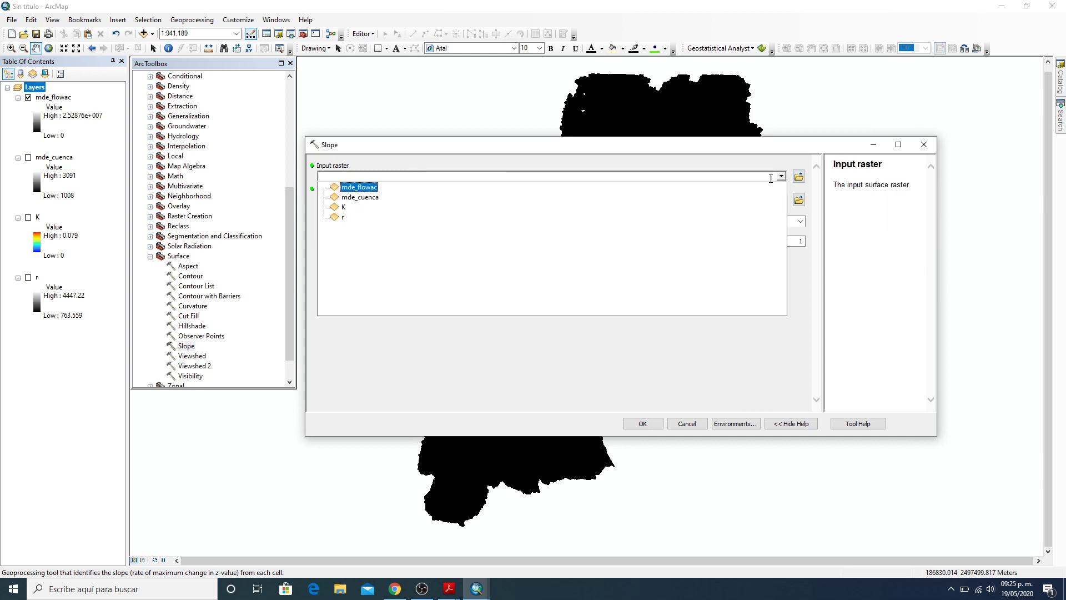
pyautogui.click(367, 198)
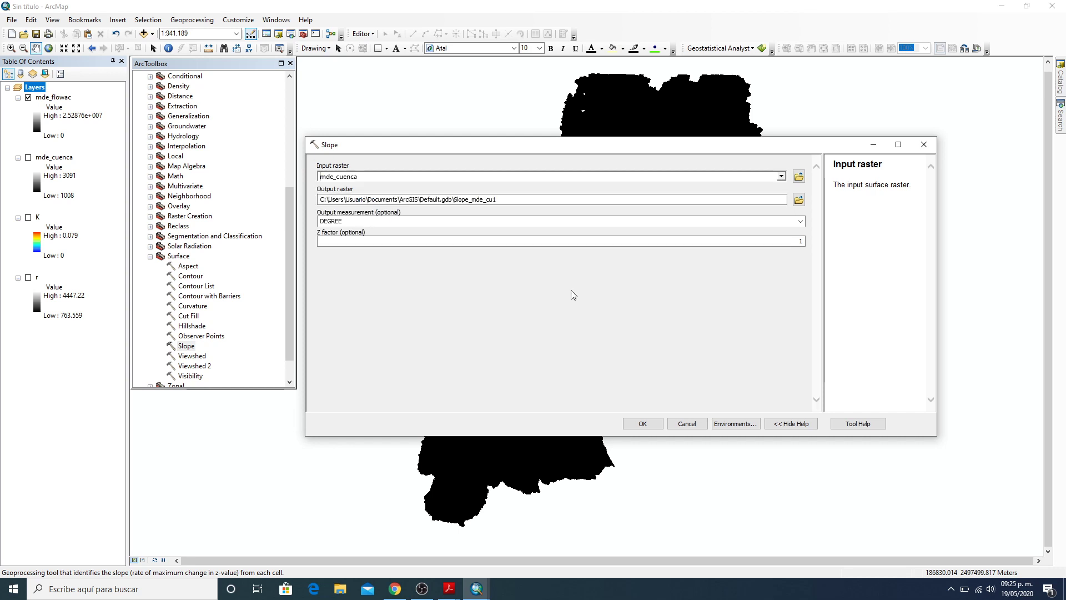
pyautogui.click(799, 201)
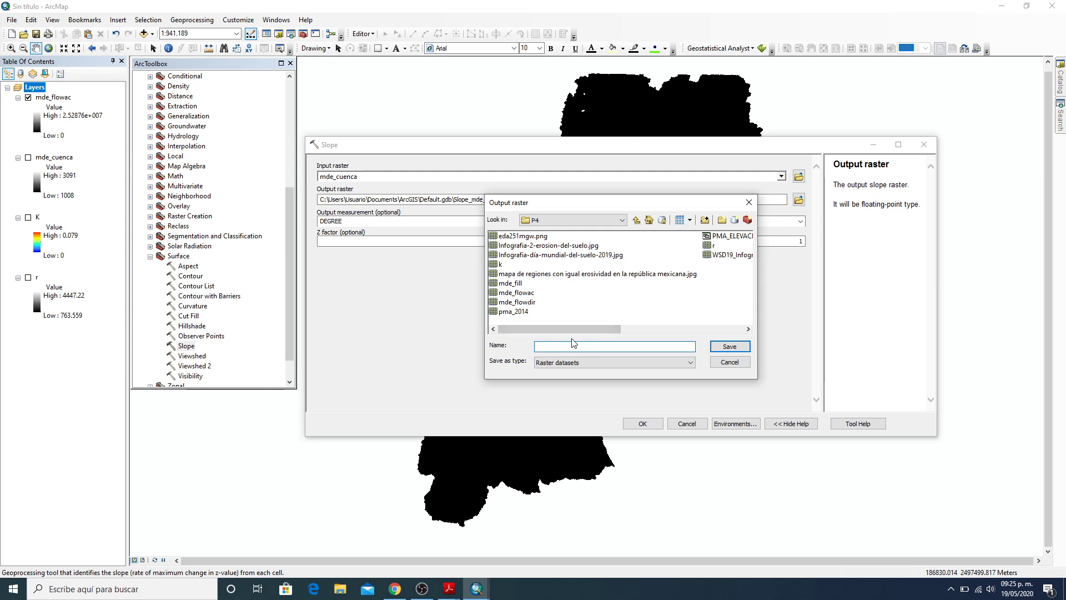
pyautogui.write('m')
pyautogui.write('endiente')
pyautogui.click(744, 349)
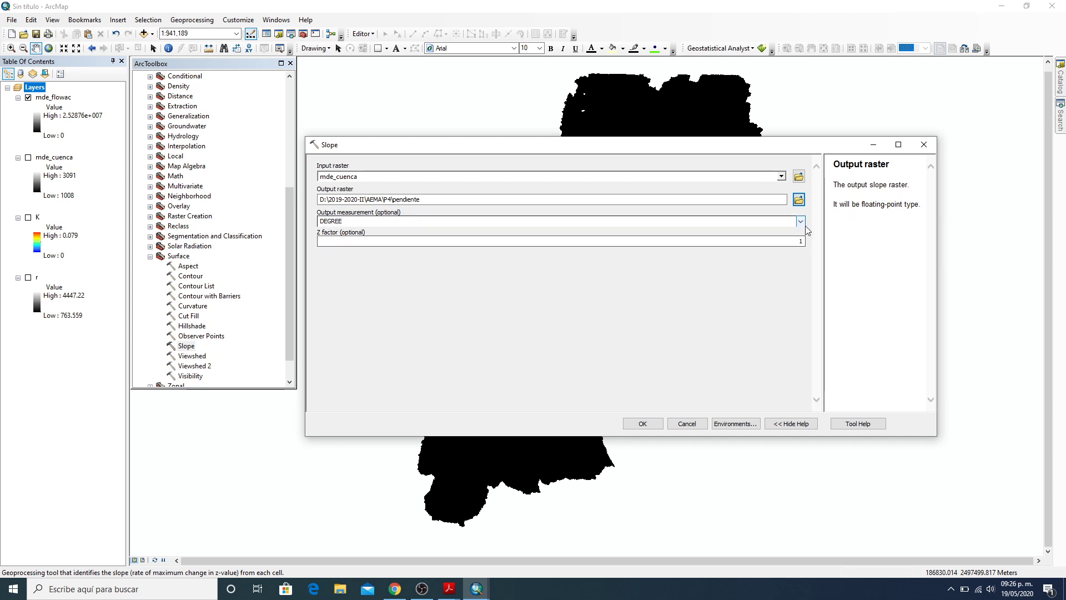
pyautogui.click(341, 222)
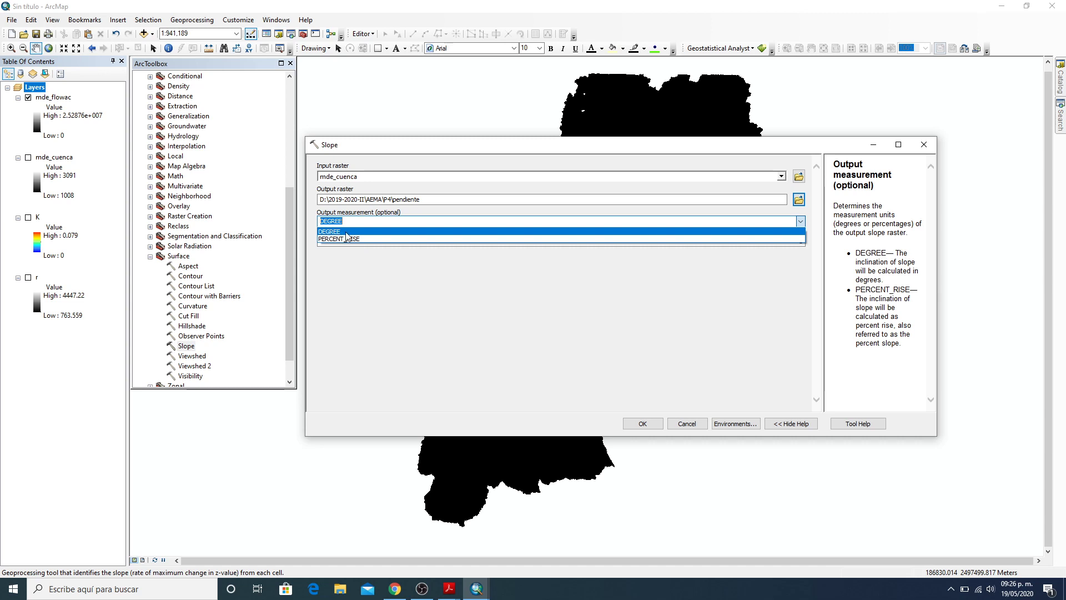
pyautogui.click(341, 232)
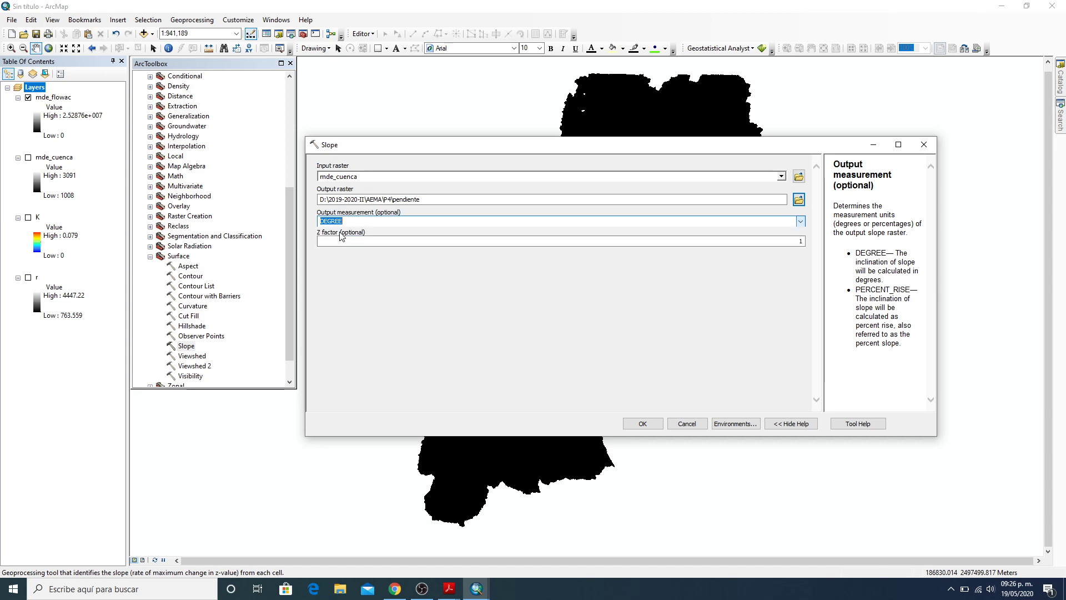
# Check the slope angle's unit for the LS factor formula in the Improving_Identification paper in Acrobat Reader, and return to ArcMap
pyautogui.click(451, 589)
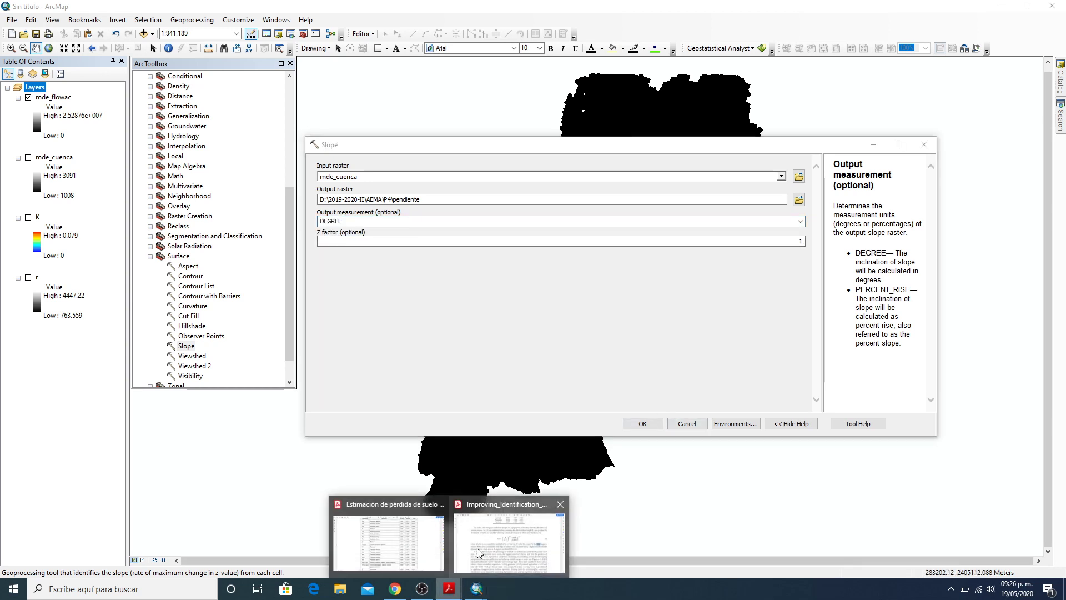
pyautogui.click(478, 555)
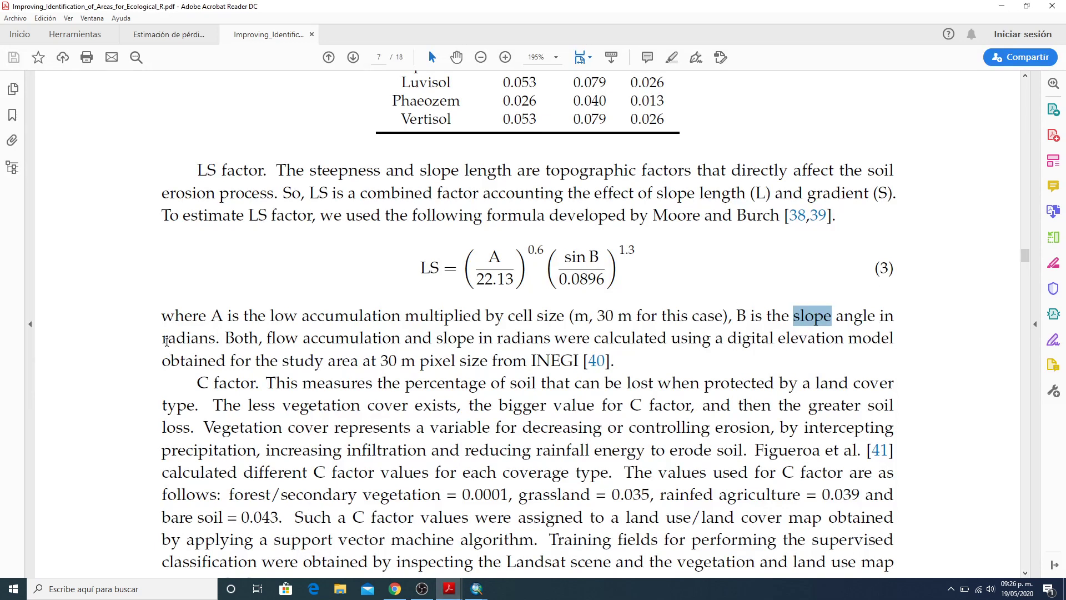
pyautogui.moveTo(164, 340); pyautogui.dragTo(216, 340)
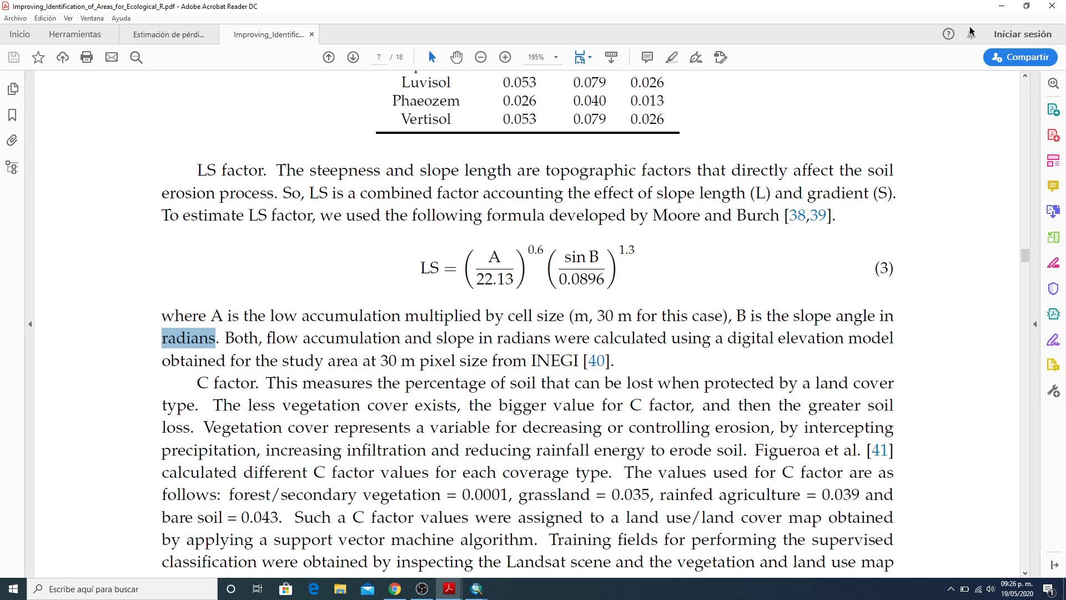
pyautogui.hotkey('alt', 'Tab')
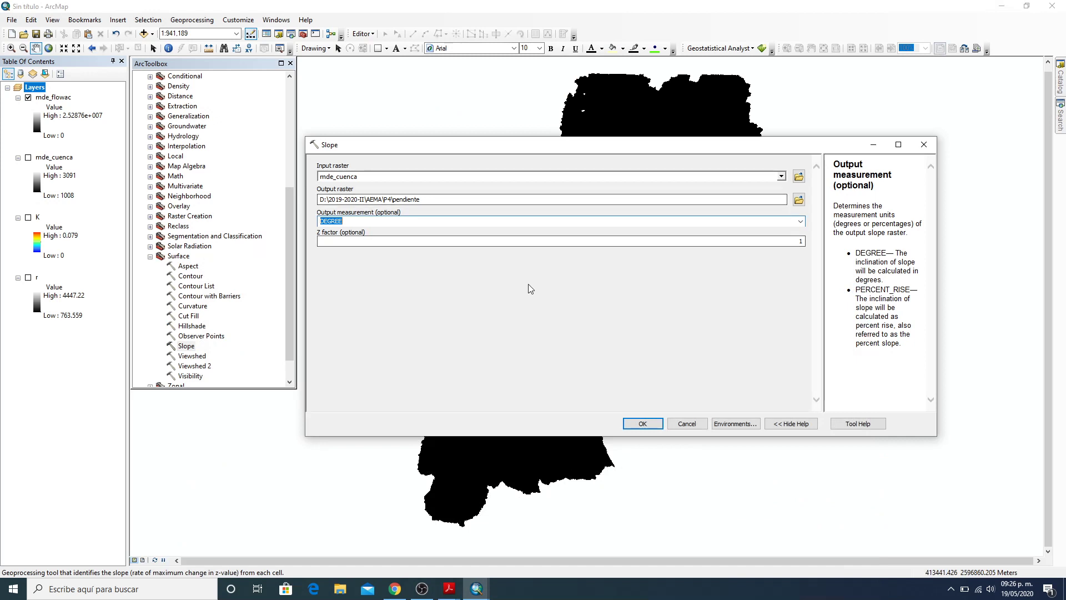
# Run the configured Slope tool and dismiss its completion report
pyautogui.click(425, 292)
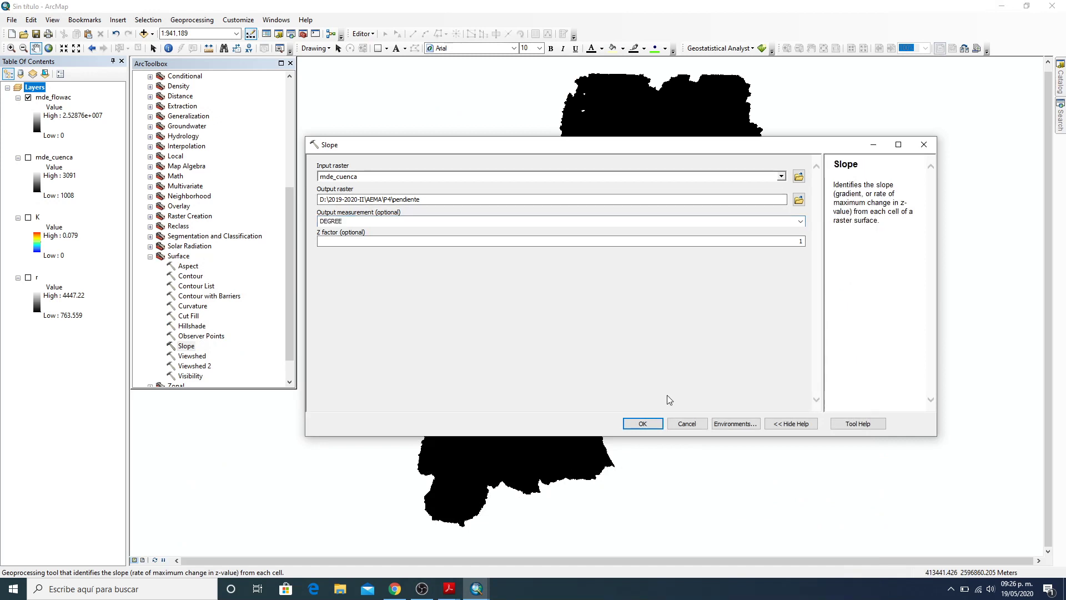
pyautogui.click(650, 424)
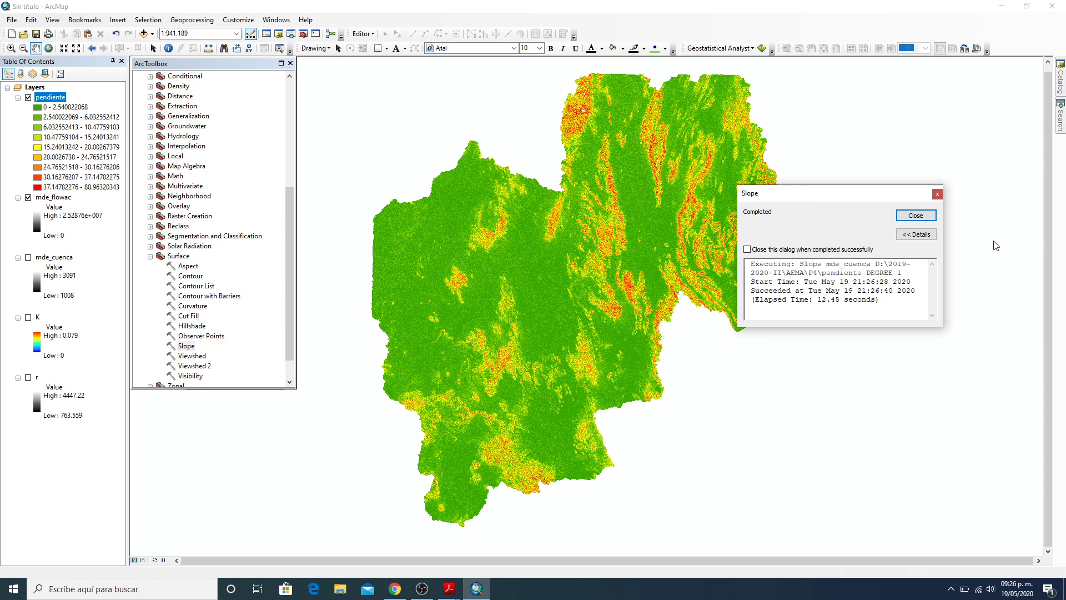
pyautogui.click(916, 216)
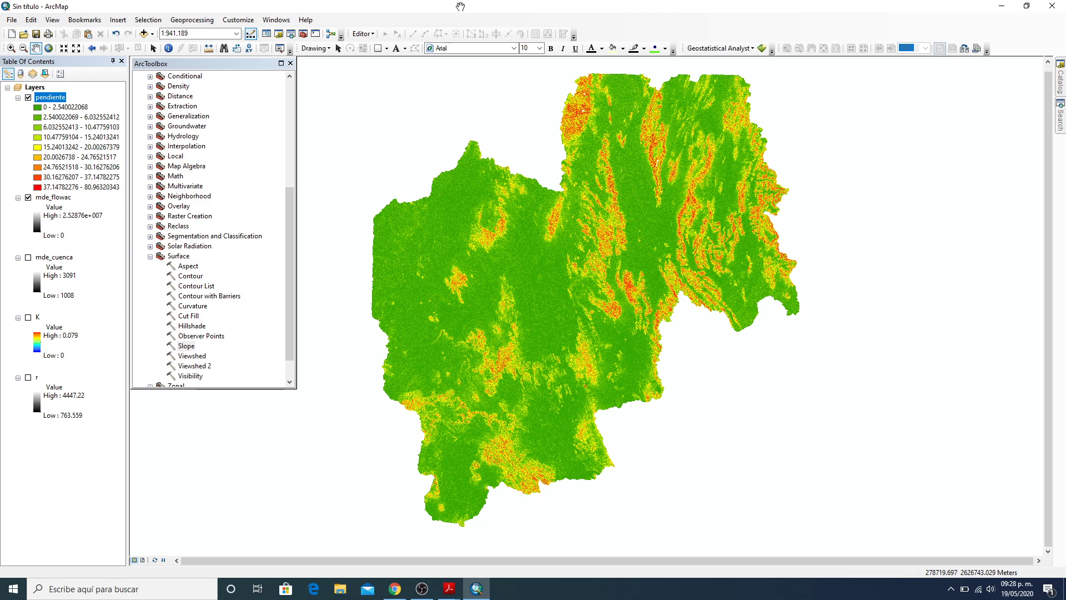
# Open Notepad (Bloc de notas) and write the conversion line "pi radianes --------- 180°"
pyautogui.click(123, 589)
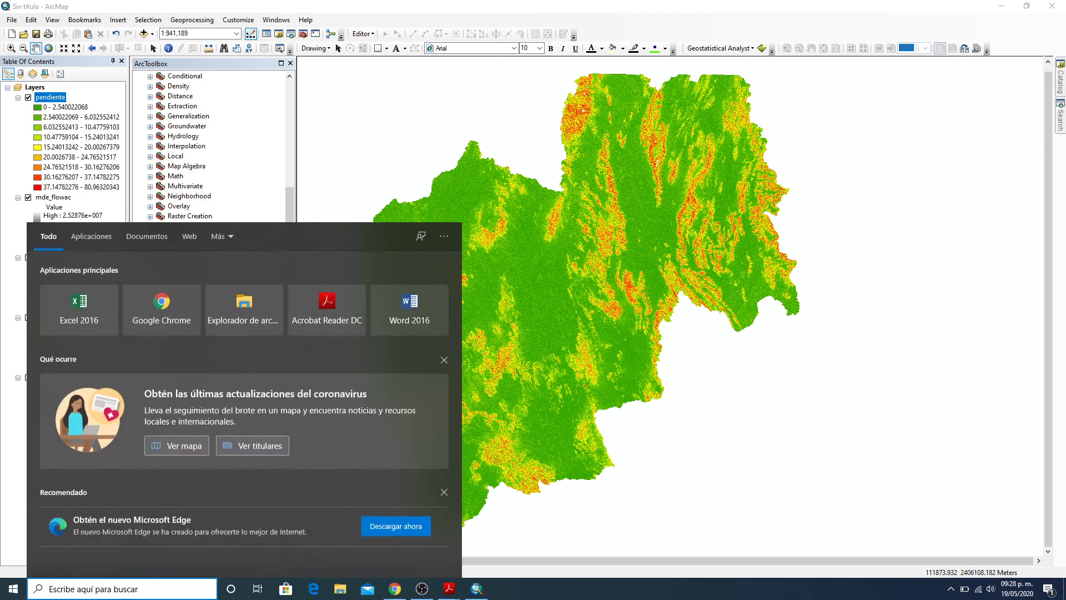
pyautogui.write('bloc')
pyautogui.press('Return')
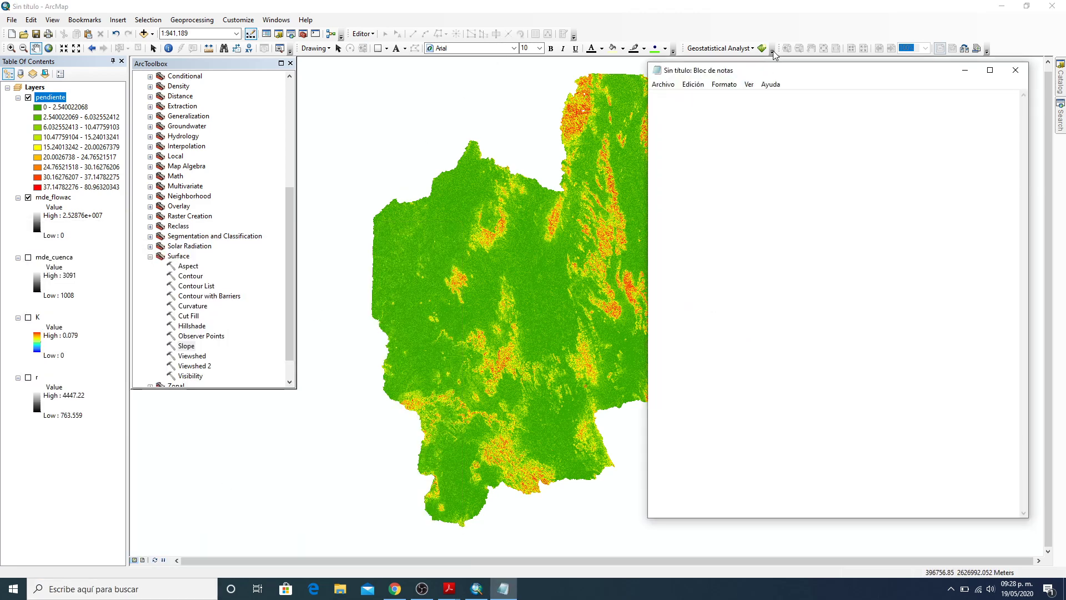
pyautogui.moveTo(789, 73); pyautogui.dragTo(752, 72)
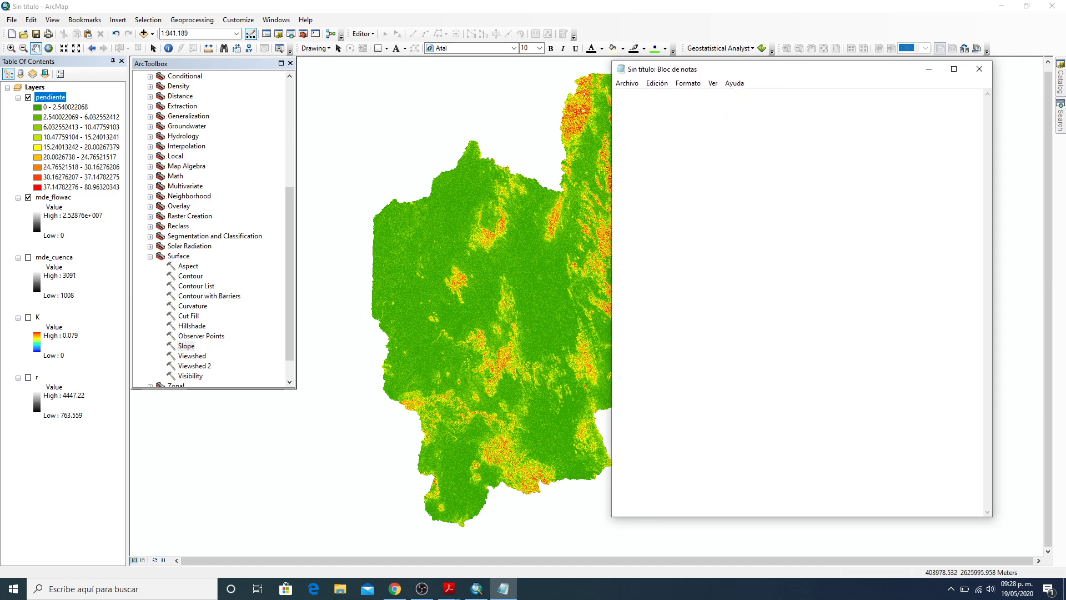
pyautogui.write('pi radi')
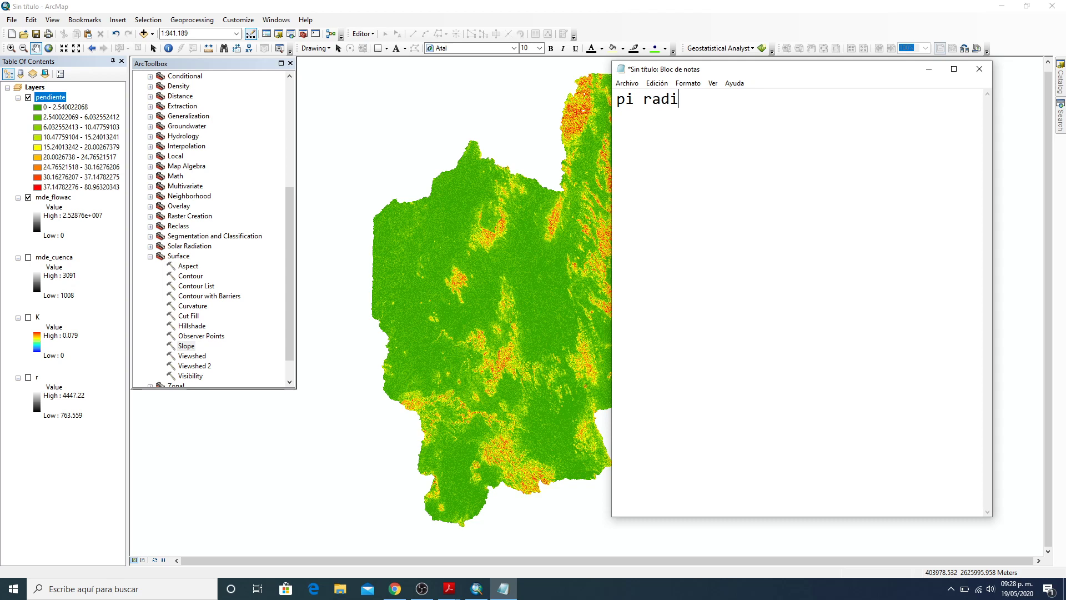
pyautogui.write('anes --------- 180°')
# Add "pendiente°" on a second line, aligned beneath the 180° term
pyautogui.write('pendite')
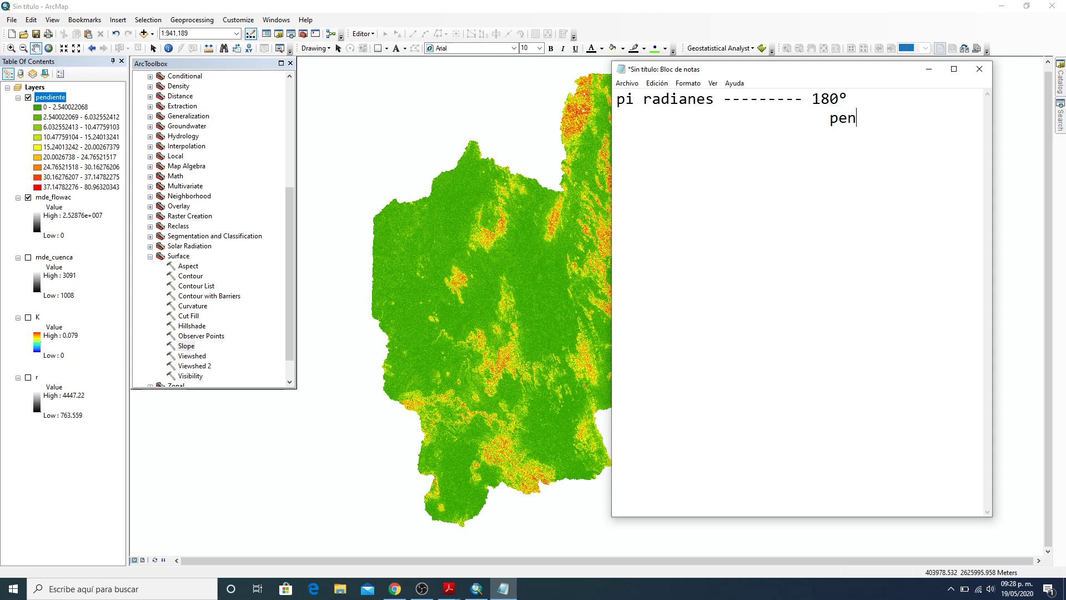
pyautogui.press('BackSpace')
pyautogui.press('BackSpace')
pyautogui.press('BackSpace')
pyautogui.write('iente°')
pyautogui.press('BackSpace')
pyautogui.press('BackSpace')
pyautogui.press('BackSpace')
pyautogui.press('BackSpace')
pyautogui.press('BackSpace')
pyautogui.press('BackSpace')
pyautogui.press('BackSpace')
pyautogui.press('BackSpace')
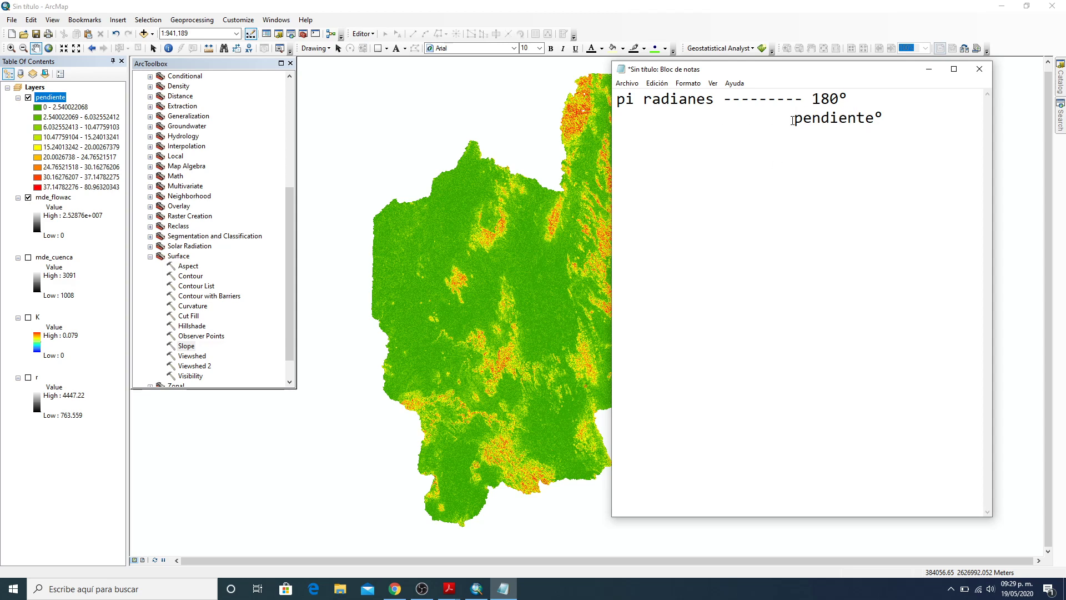
# Review the pendiente° and pi radianes terms of the conversion note, and minimize Notepad to return to ArcMap
pyautogui.moveTo(792, 120); pyautogui.dragTo(895, 120)
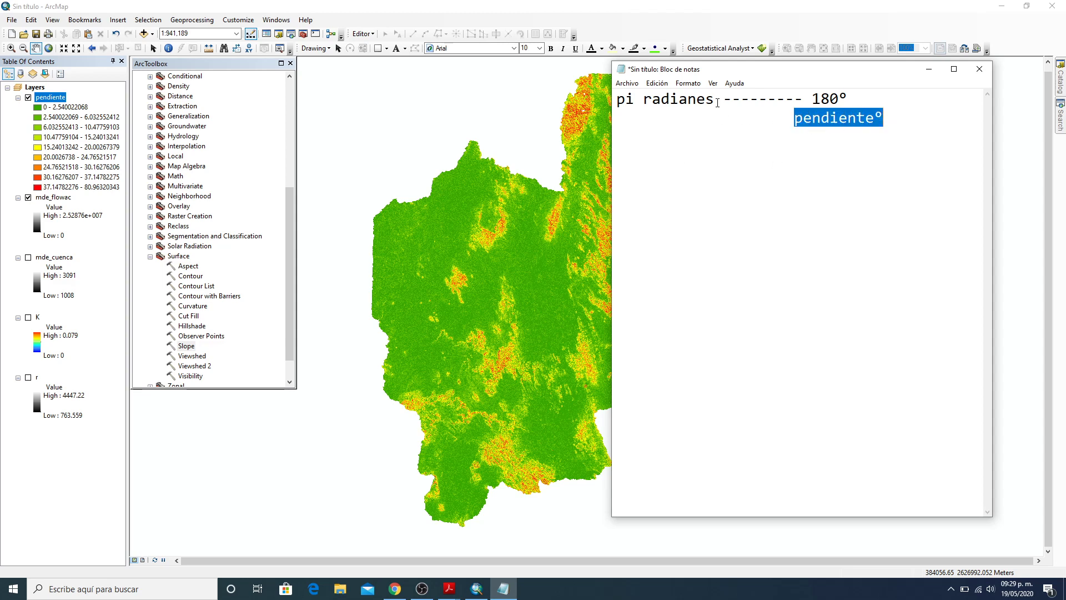
pyautogui.moveTo(717, 103); pyautogui.dragTo(615, 102)
pyautogui.click(605, 102)
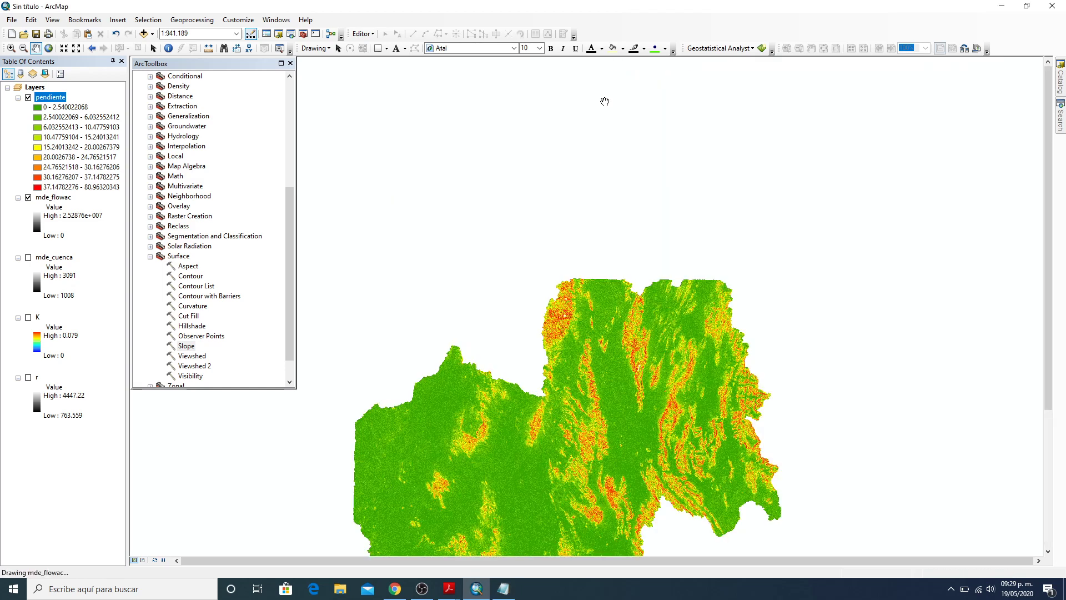
pyautogui.moveTo(580, 453); pyautogui.dragTo(594, 273)
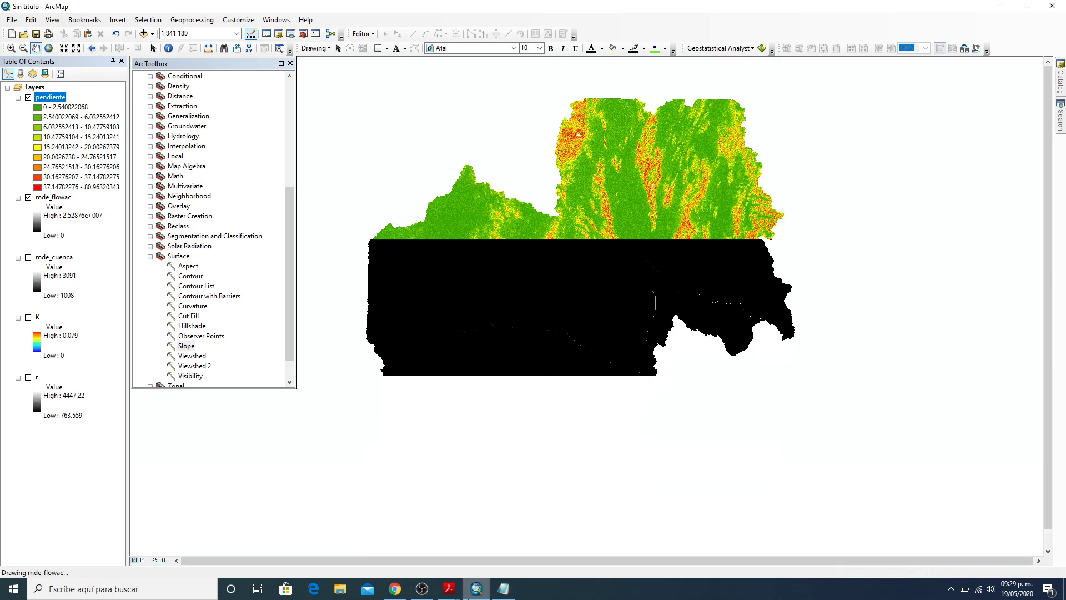
pyautogui.click(503, 588)
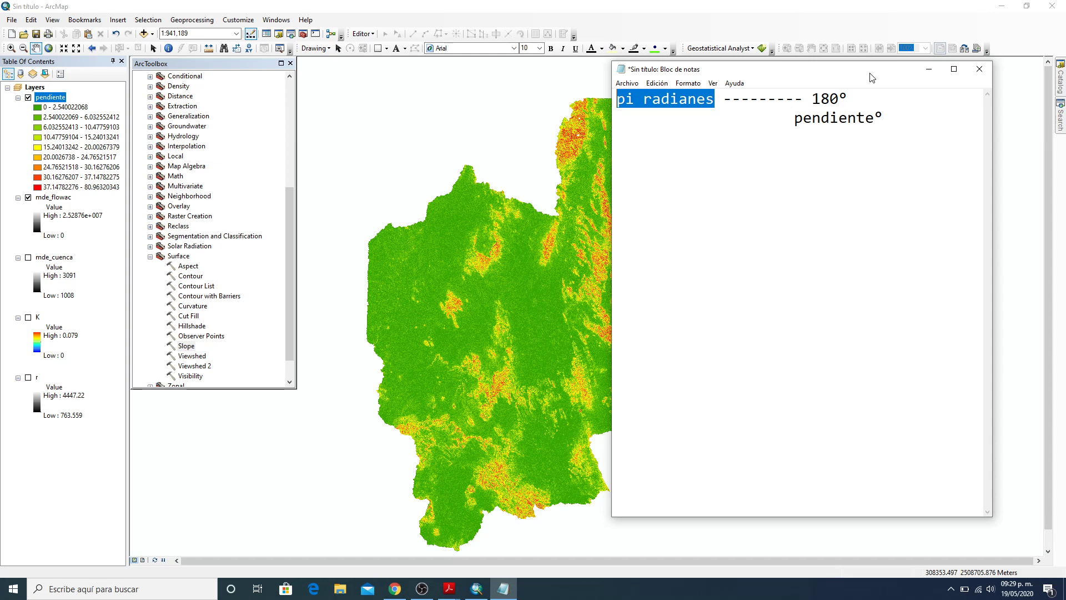
pyautogui.hotkey('ctrl', 'h')
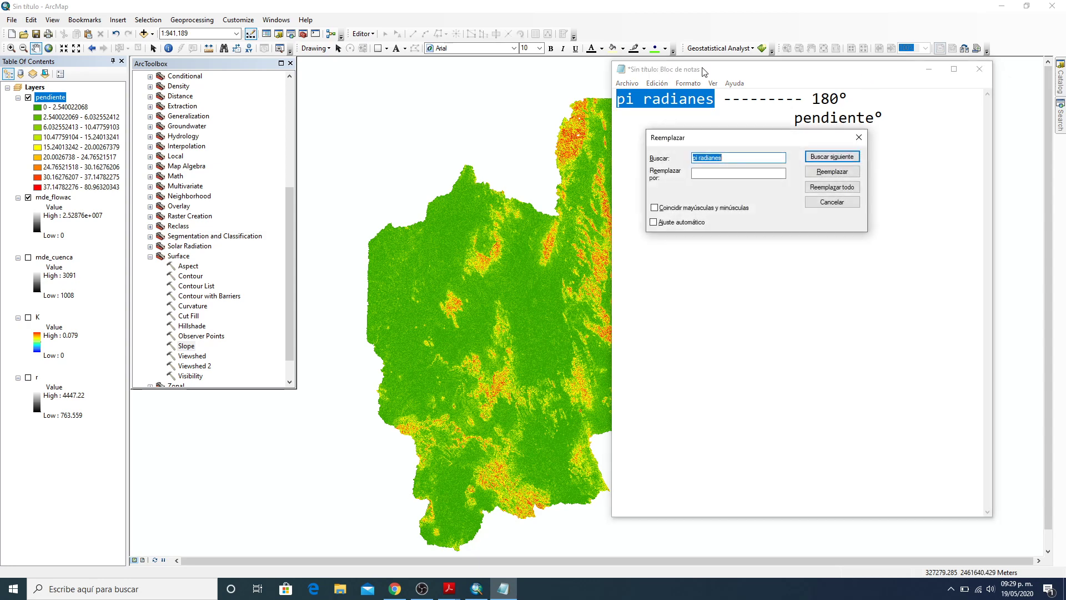
pyautogui.click(860, 139)
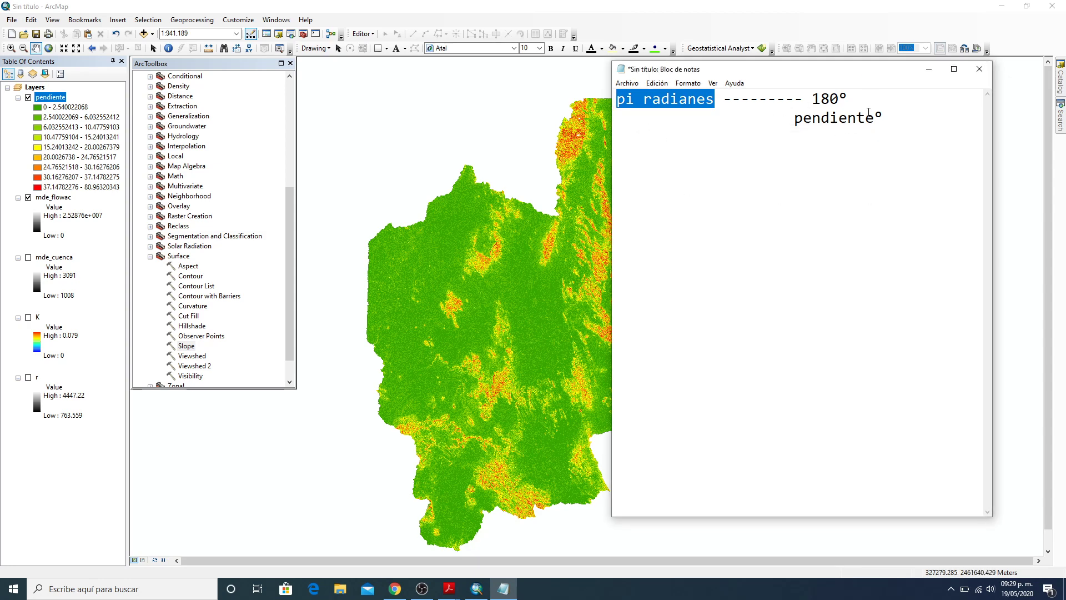
pyautogui.click(935, 74)
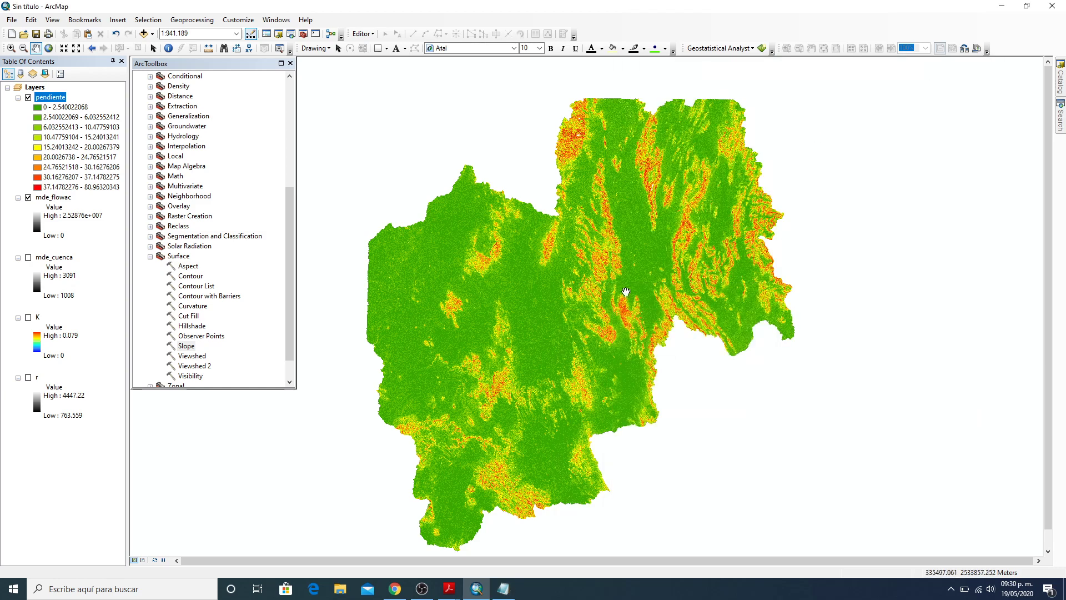
# Open the Raster Calculator from the Map Algebra toolset in Spatial Analyst Tools
pyautogui.click(150, 256)
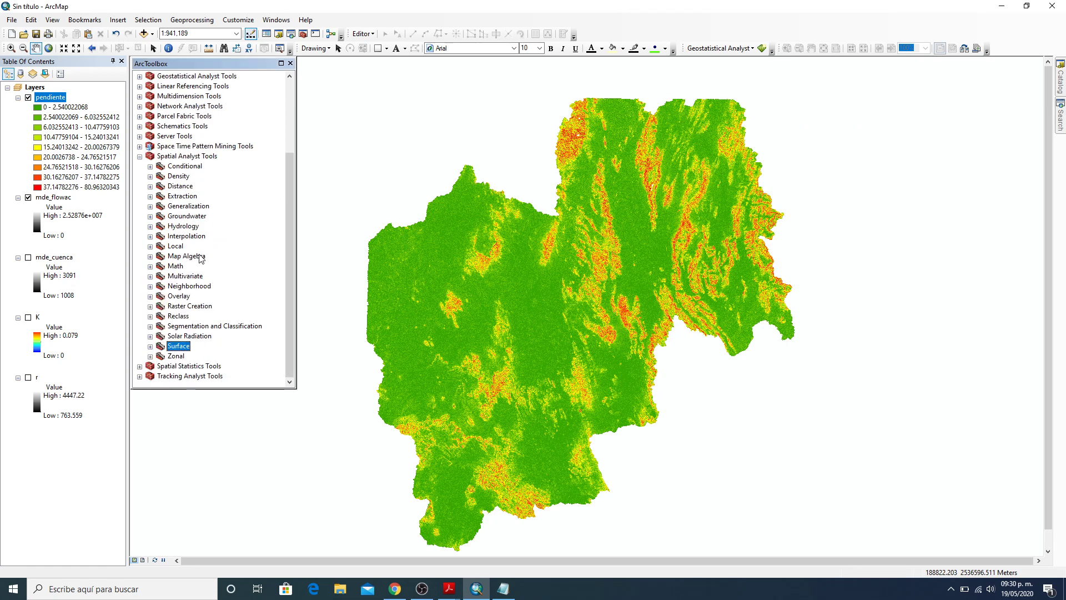
pyautogui.click(150, 256)
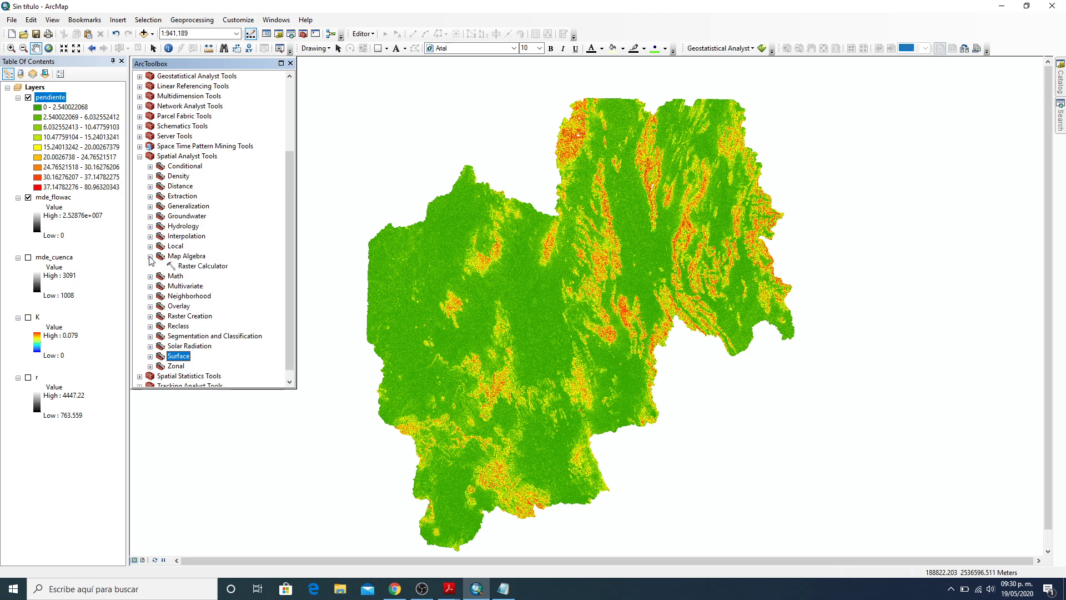
pyautogui.doubleClick(204, 266)
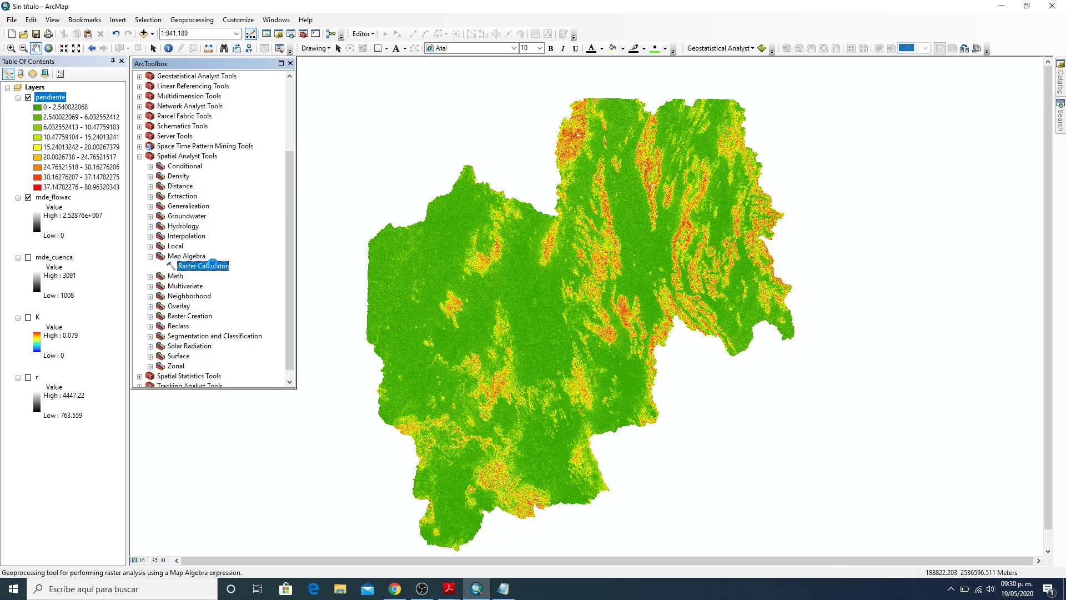
# Review the pendiente°, pi and 180° terms of the conversion note in Notepad, and return to the Raster Calculator
pyautogui.click(503, 588)
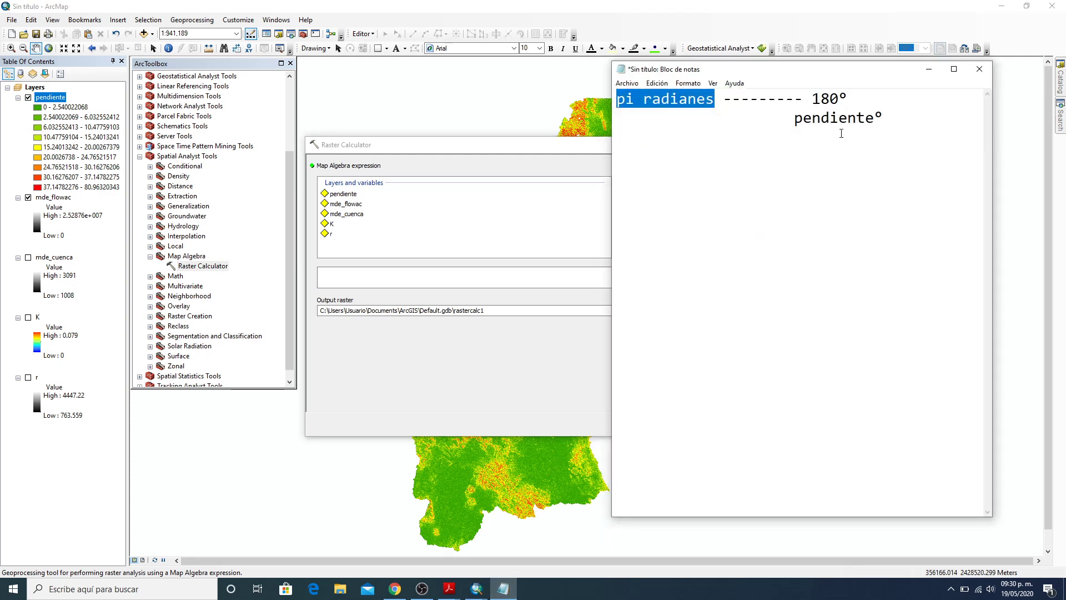
pyautogui.moveTo(794, 119); pyautogui.dragTo(891, 119)
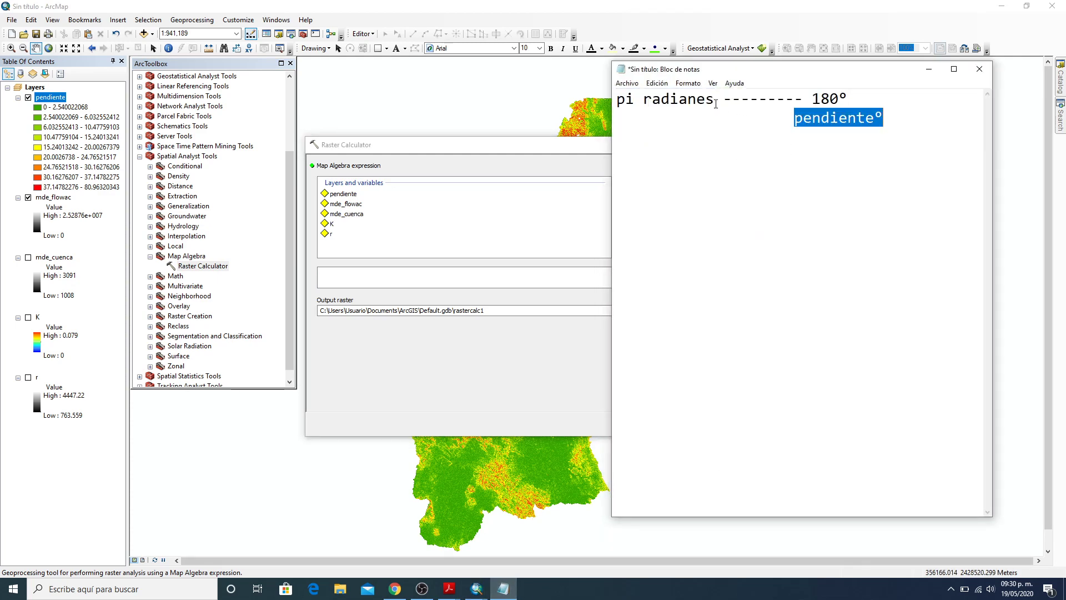
pyautogui.doubleClick(626, 100)
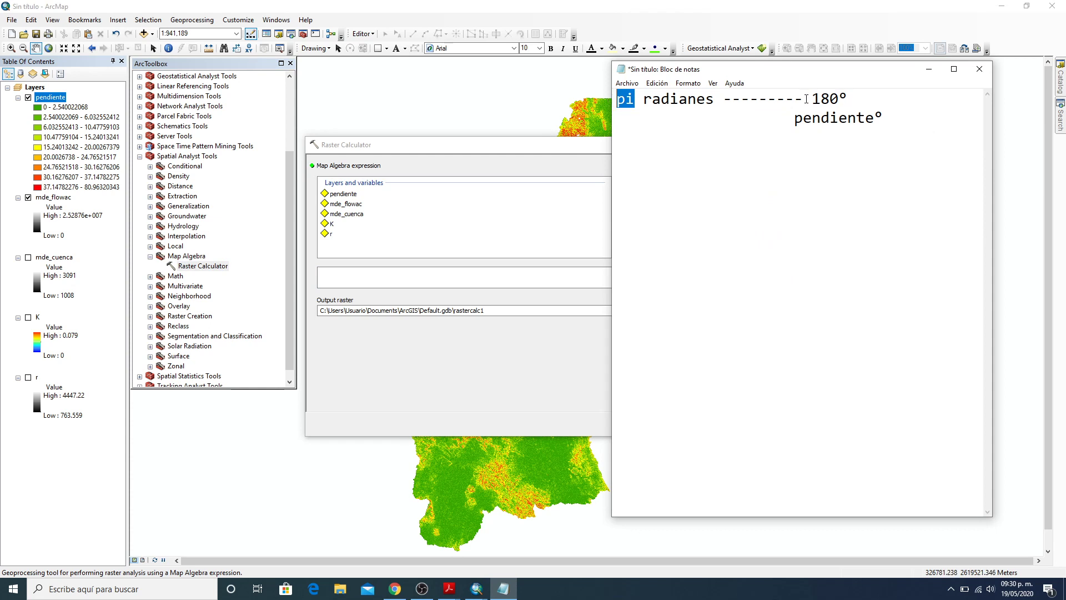
pyautogui.moveTo(805, 99); pyautogui.dragTo(893, 99)
pyautogui.click(929, 68)
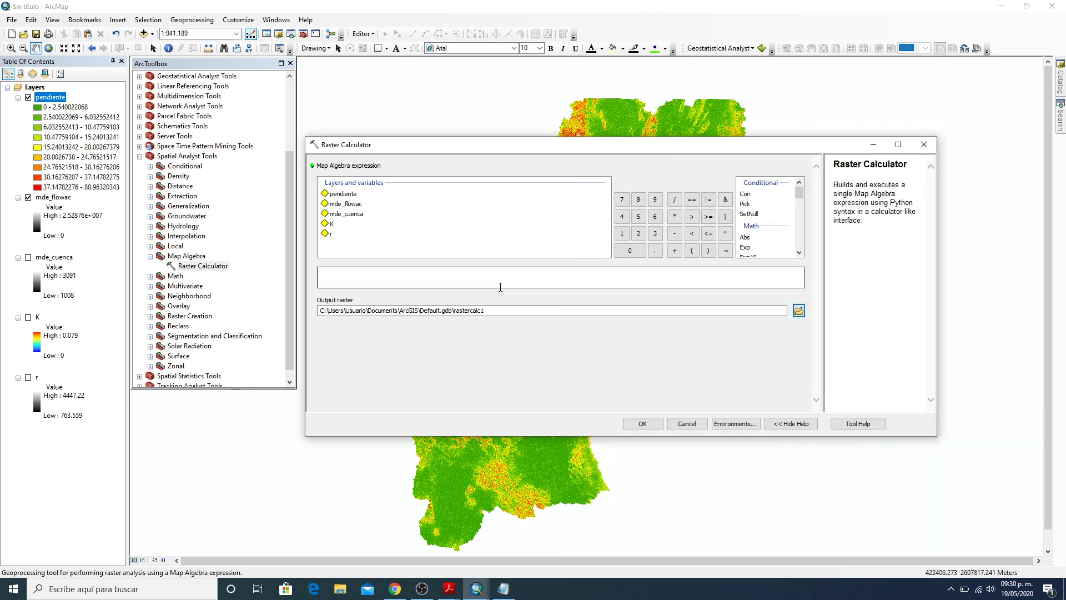
# Start the map algebra expression with an opening parenthesis, the pendiente layer and a multiplication operator
pyautogui.click(501, 287)
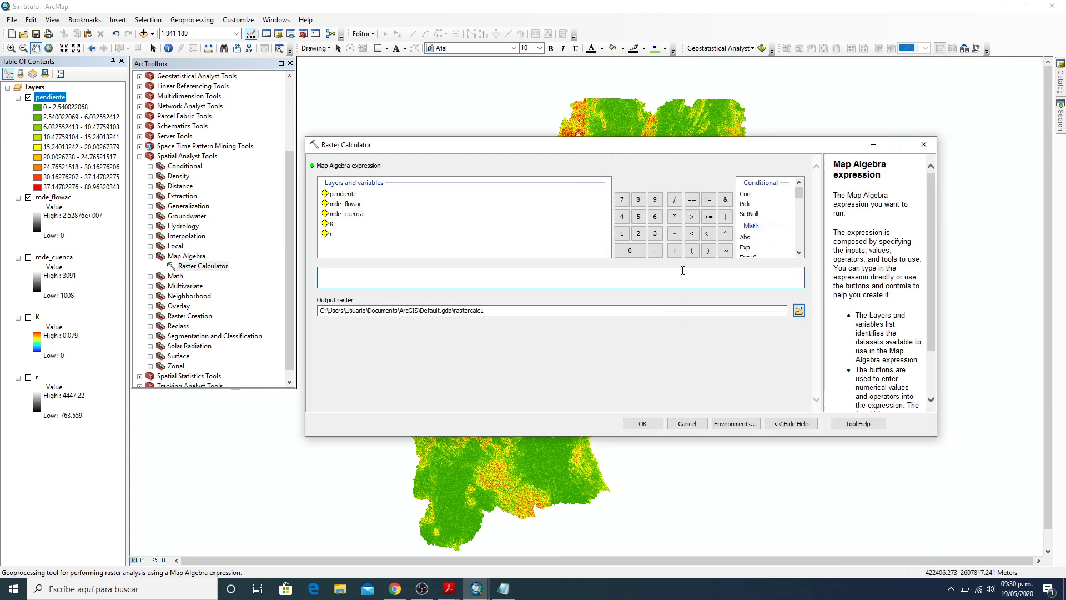
pyautogui.click(691, 251)
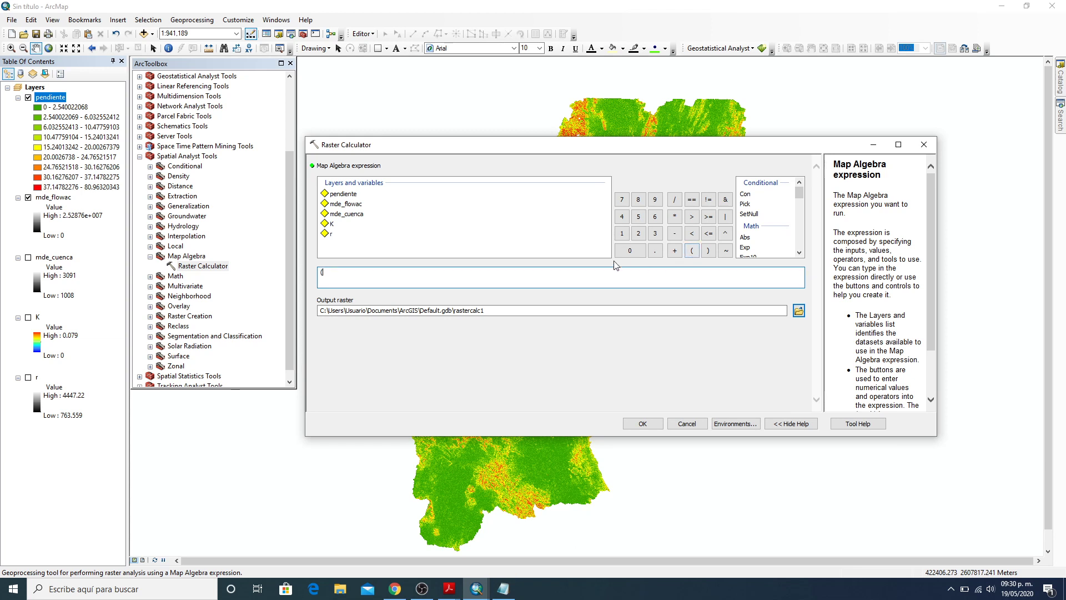
pyautogui.doubleClick(344, 194)
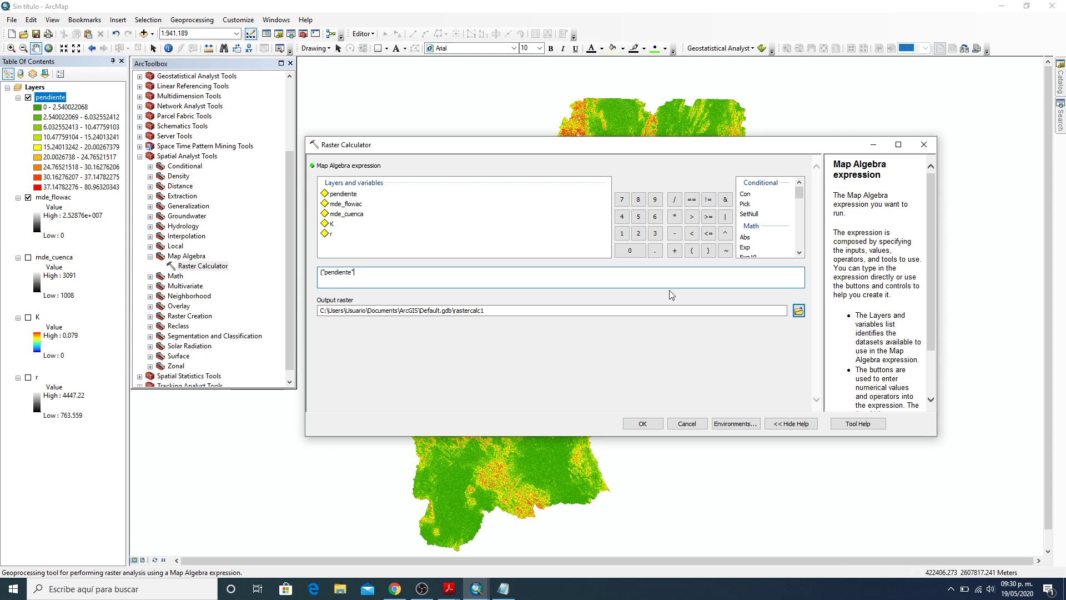
pyautogui.click(675, 216)
# Look through the Raster Calculator's conditional, math, trigonometric and logical functions for a pi constant
pyautogui.click(800, 253)
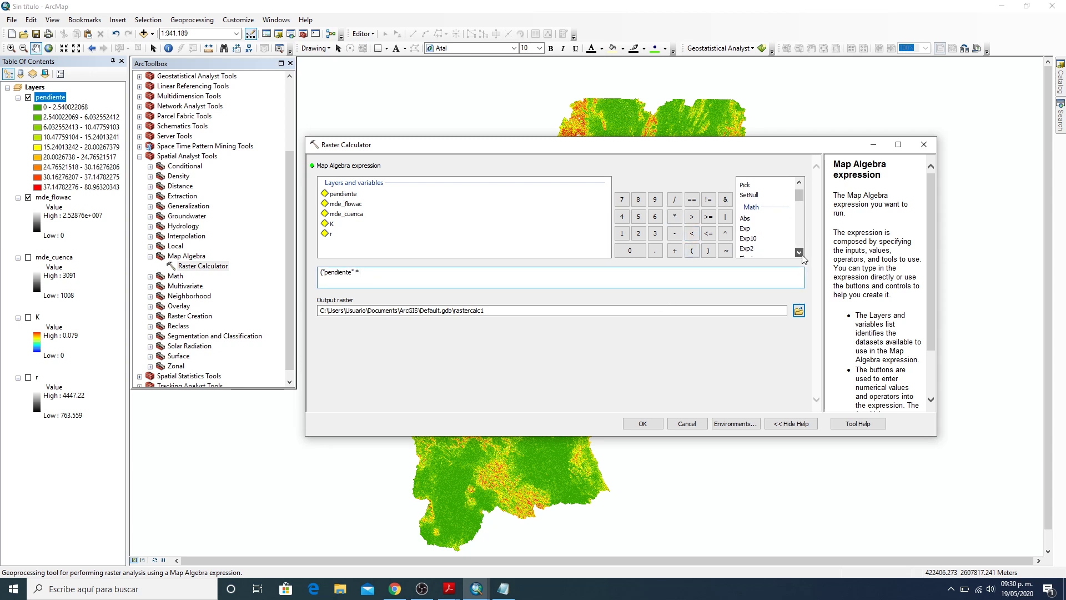
pyautogui.click(801, 253)
pyautogui.click(801, 253)
pyautogui.click(801, 254)
pyautogui.click(800, 253)
pyautogui.click(800, 252)
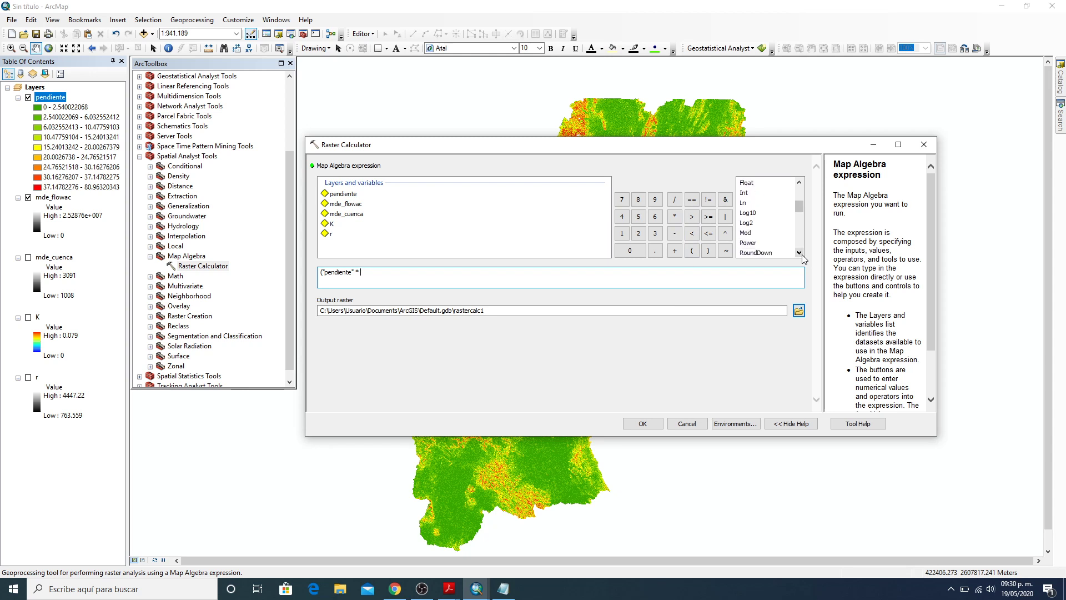
pyautogui.click(799, 253)
pyautogui.click(799, 253)
pyautogui.click(800, 253)
pyautogui.click(800, 252)
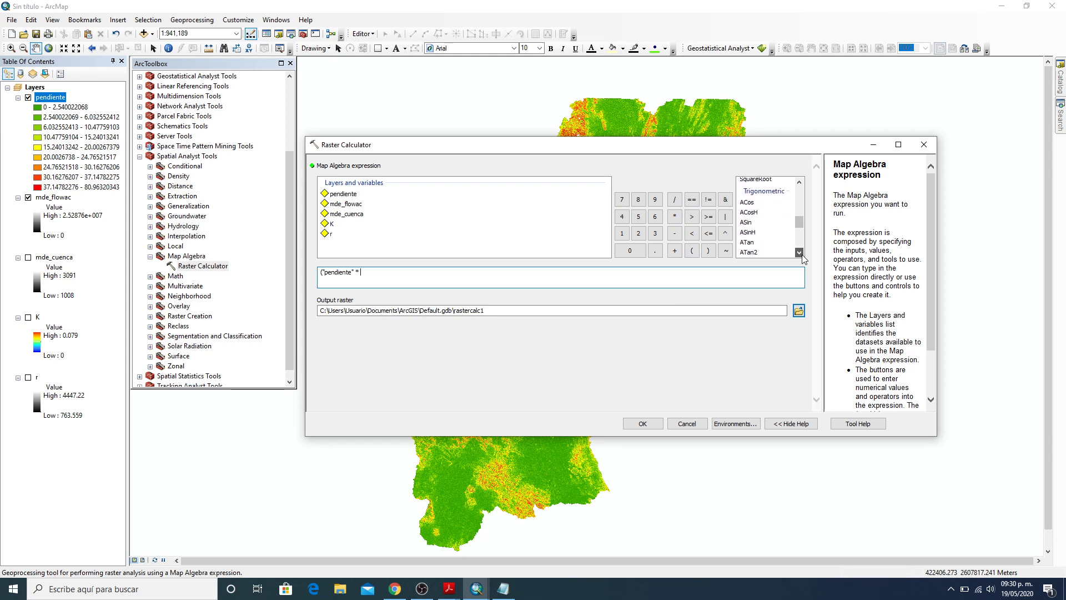
pyautogui.click(800, 253)
pyautogui.click(800, 252)
pyautogui.click(799, 253)
pyautogui.click(800, 253)
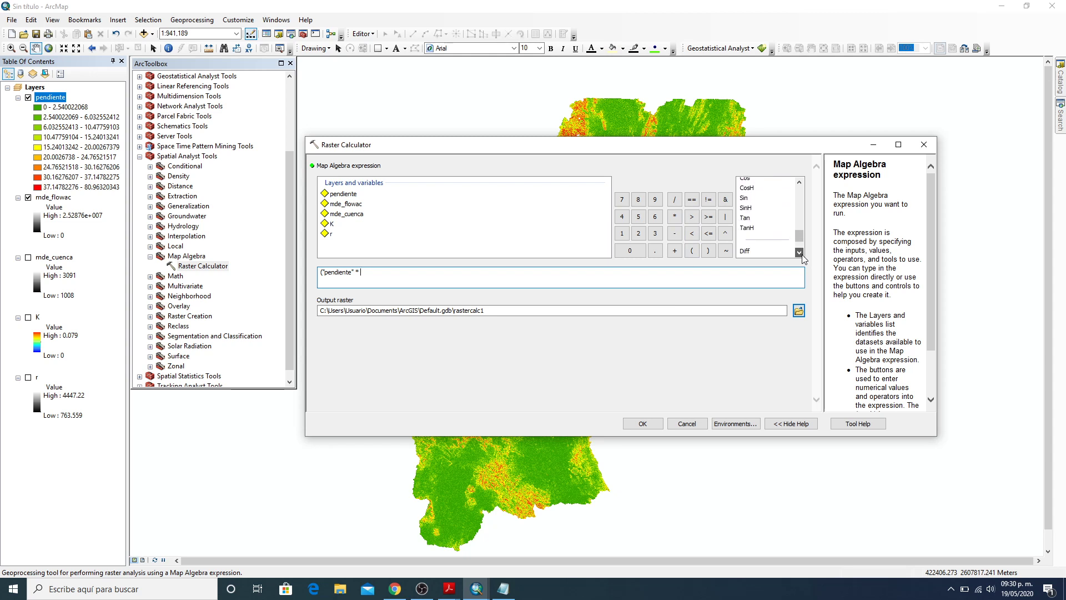
pyautogui.click(800, 252)
pyautogui.click(800, 252)
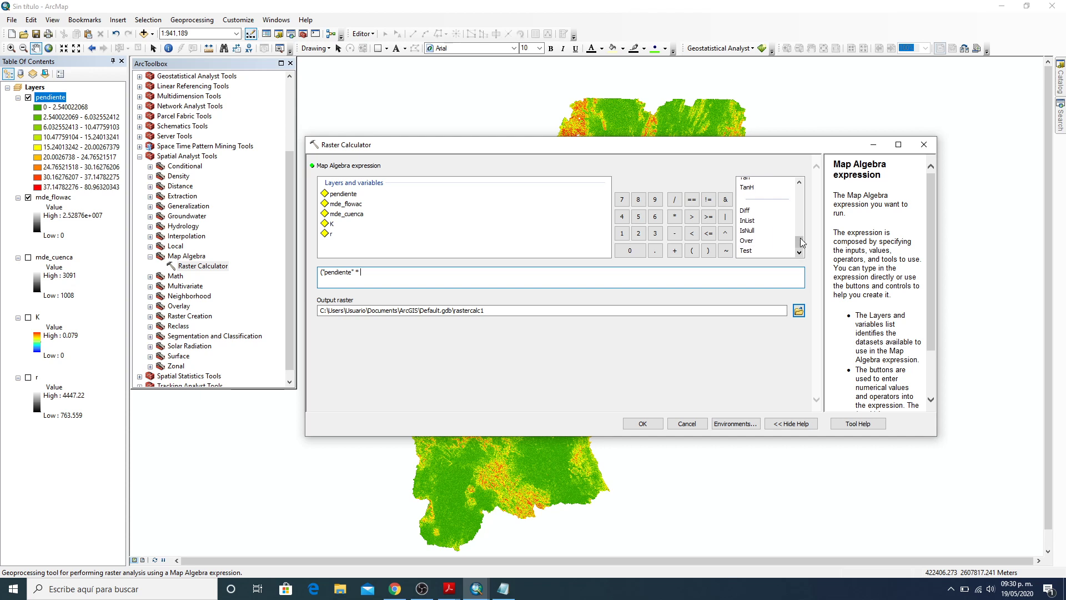
pyautogui.moveTo(800, 243); pyautogui.dragTo(801, 191)
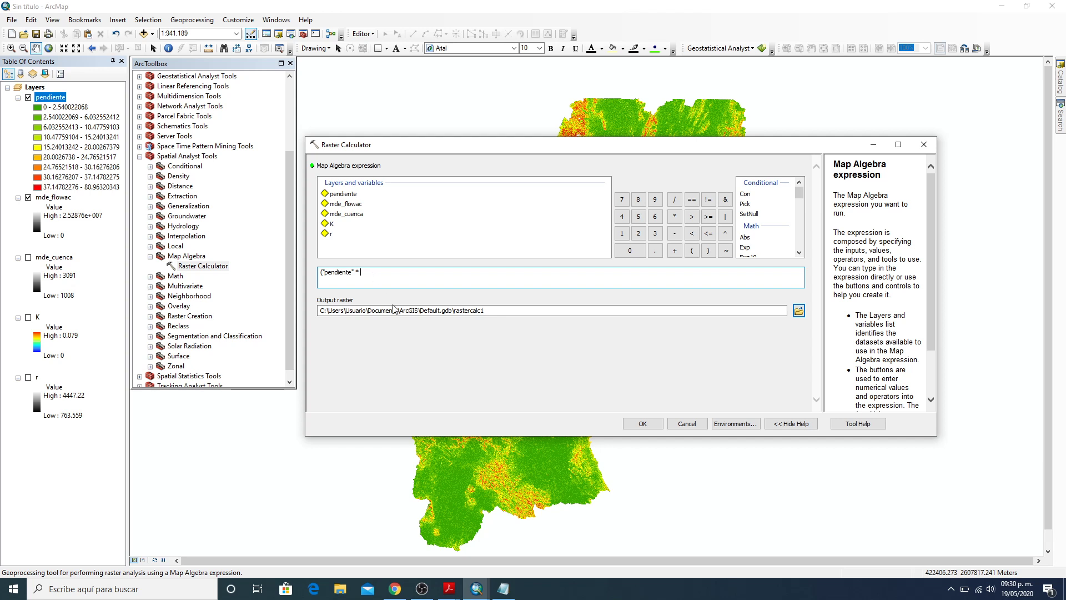
# Complete the expression as ("pendiente" * 3.1416) / 180
pyautogui.write('3.1416')
pyautogui.click(708, 251)
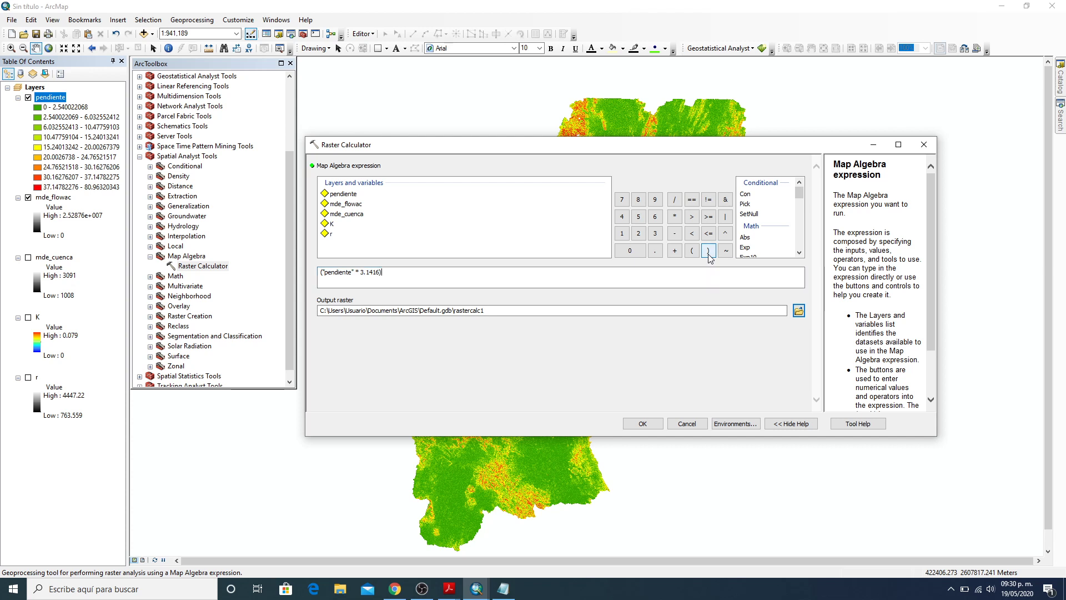
pyautogui.click(675, 200)
pyautogui.click(621, 234)
pyautogui.click(639, 201)
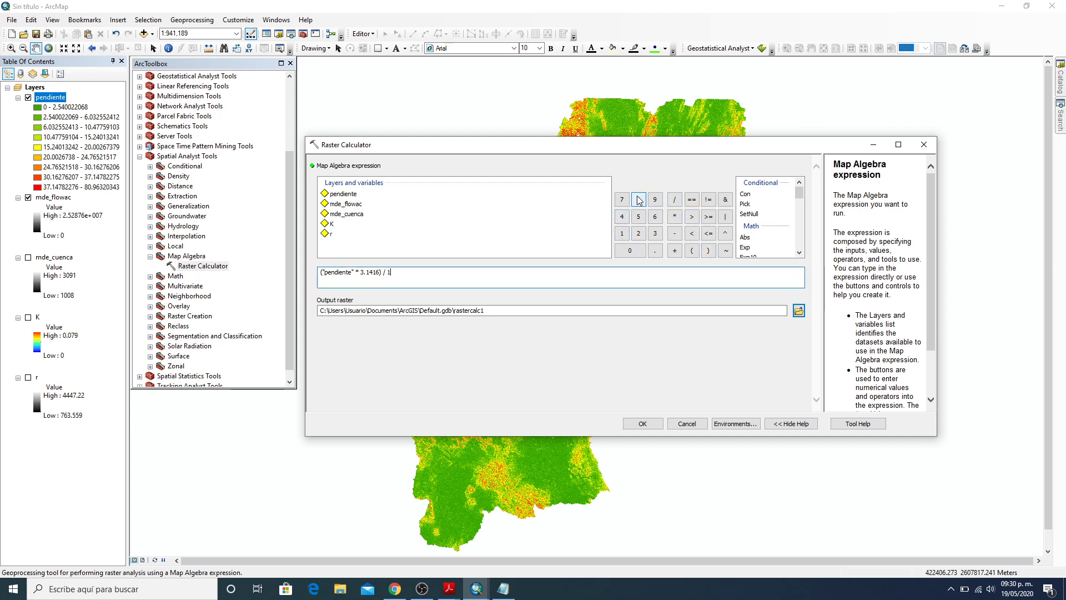
pyautogui.click(637, 251)
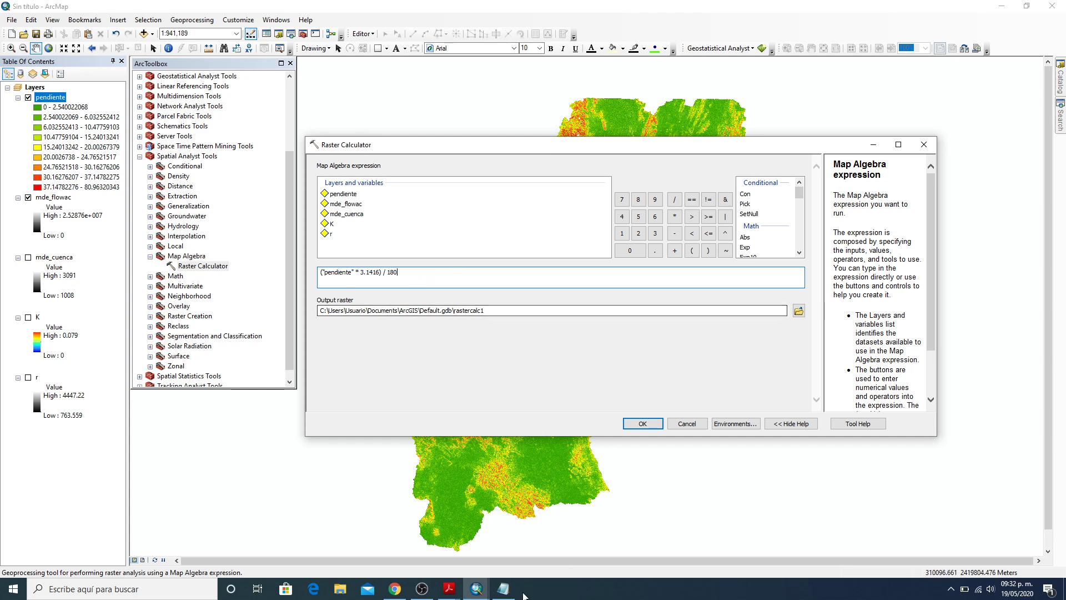
# Add the line "1 radian --------- 57.3°" to the Notepad conversion note, highlight 57.3°, and return to ArcMap
pyautogui.click(503, 589)
pyautogui.click(904, 125)
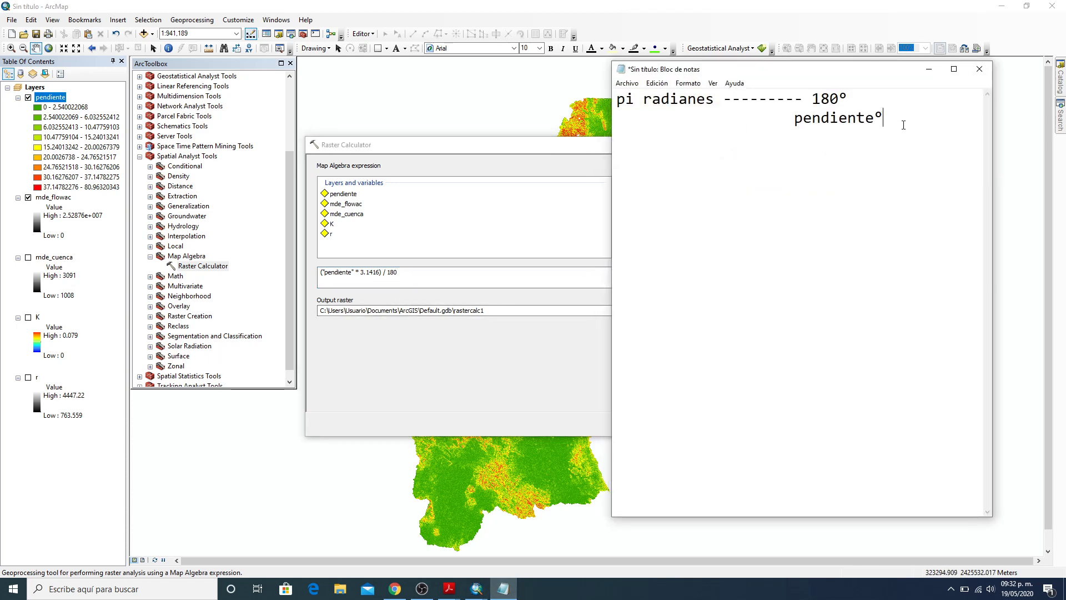
pyautogui.press('Return')
pyautogui.press('Return')
pyautogui.write('1 rad')
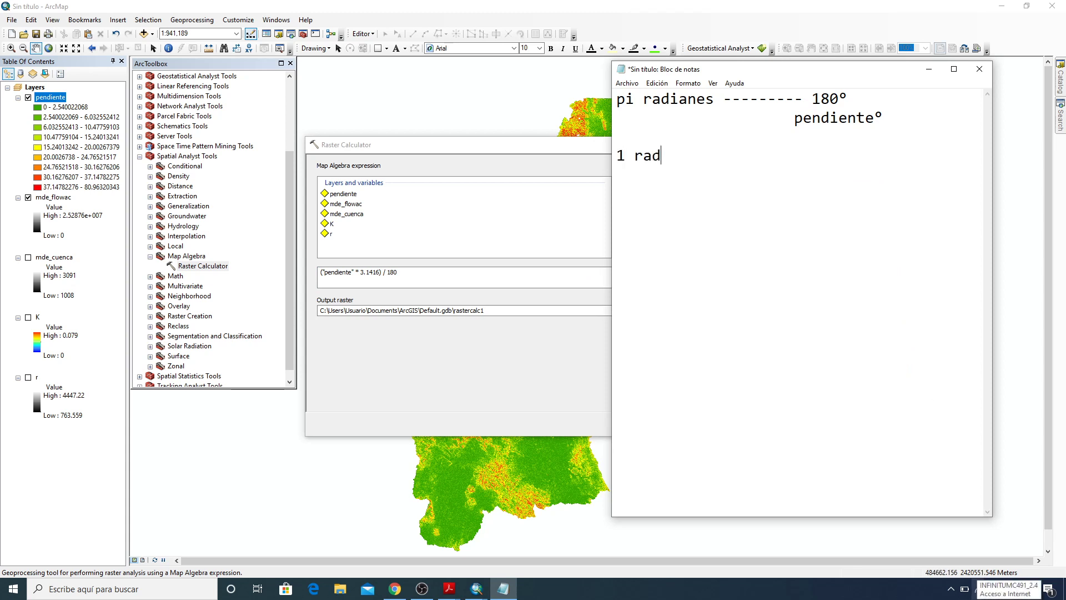
pyautogui.write('ian --------- 57.3!')
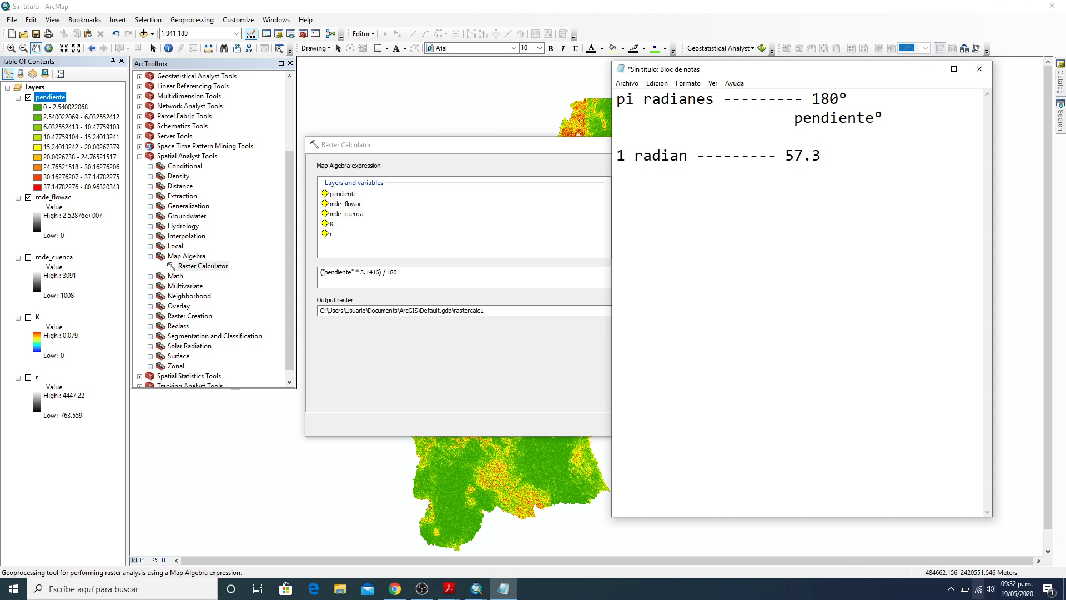
pyautogui.write('°')
pyautogui.moveTo(786, 153); pyautogui.dragTo(851, 161)
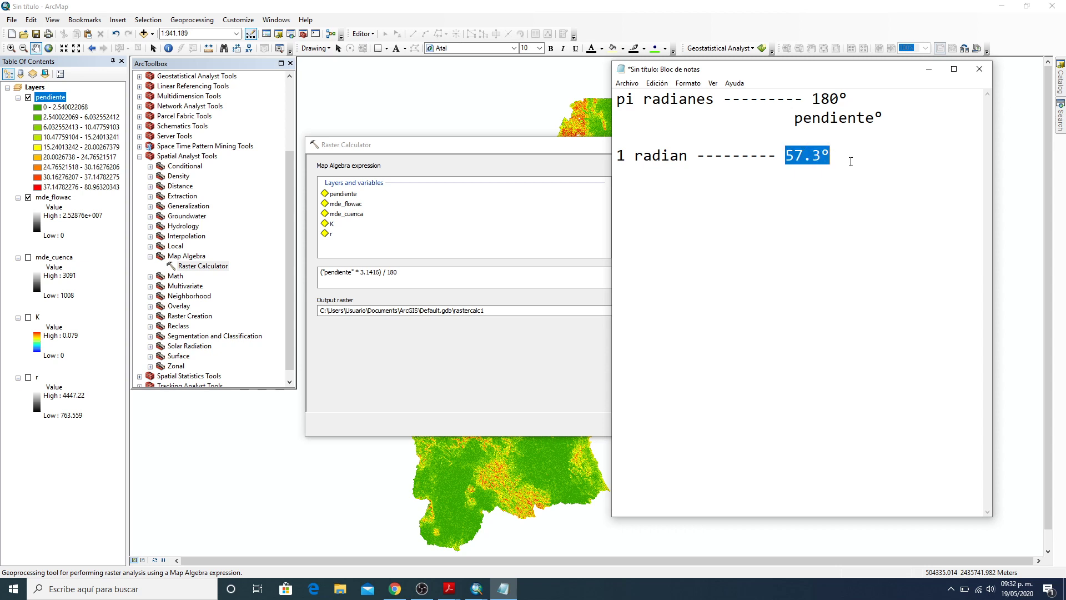
pyautogui.click(929, 70)
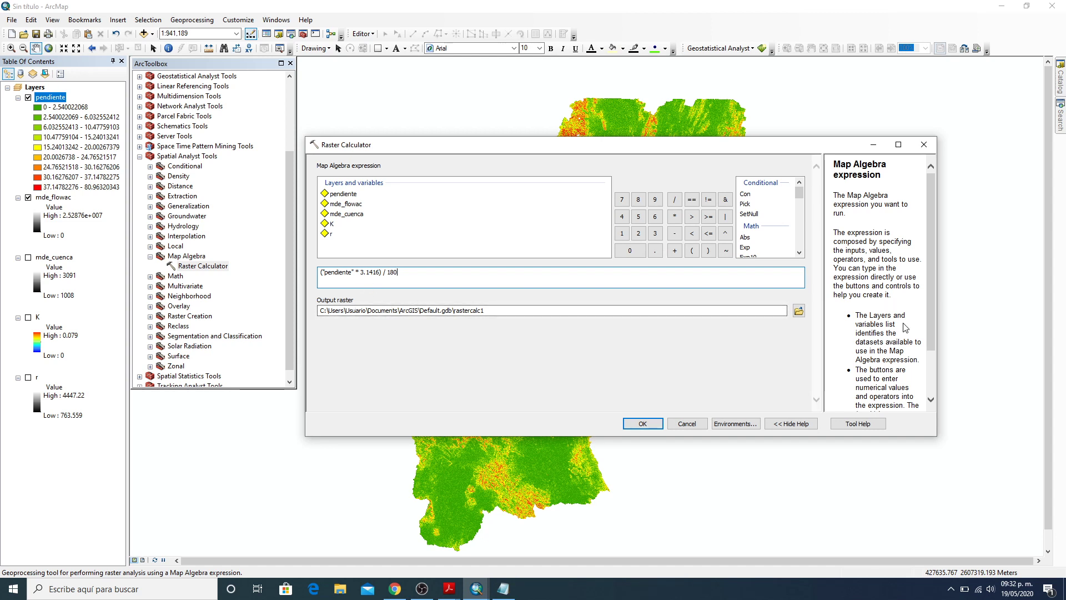
# Name the output raster pendiente_rad in folder P4, and run the Raster Calculator through to dismissing its completion report
pyautogui.click(798, 311)
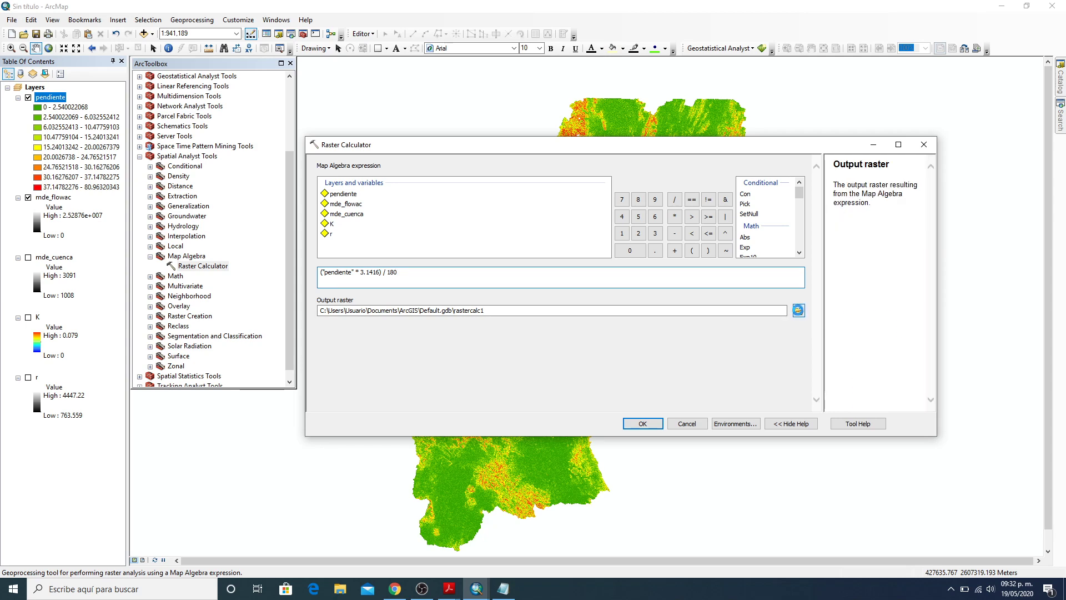
pyautogui.click(513, 311)
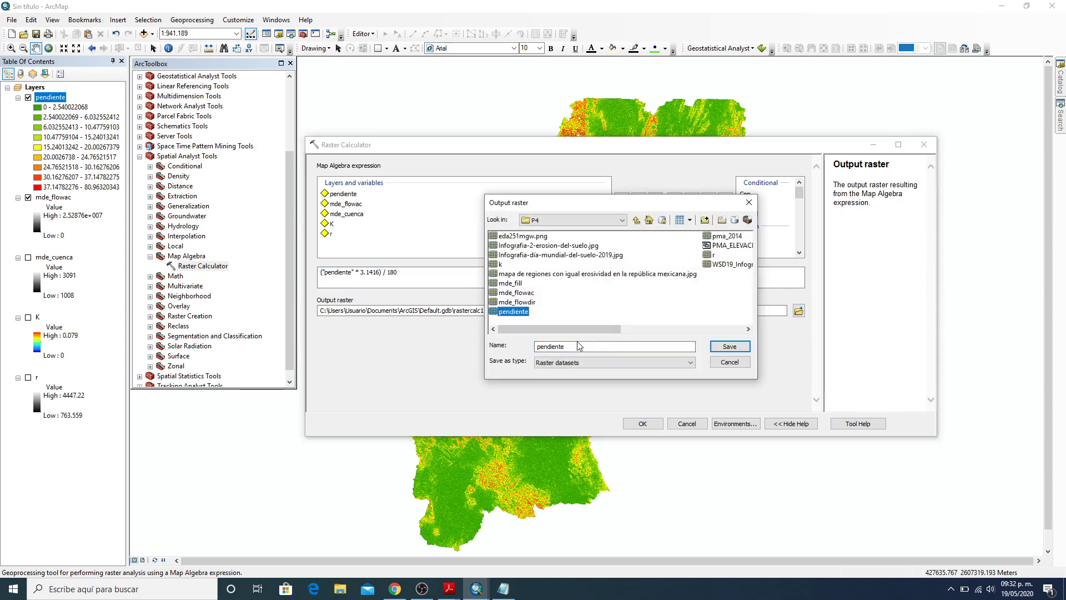
pyautogui.click(578, 344)
pyautogui.write('_r')
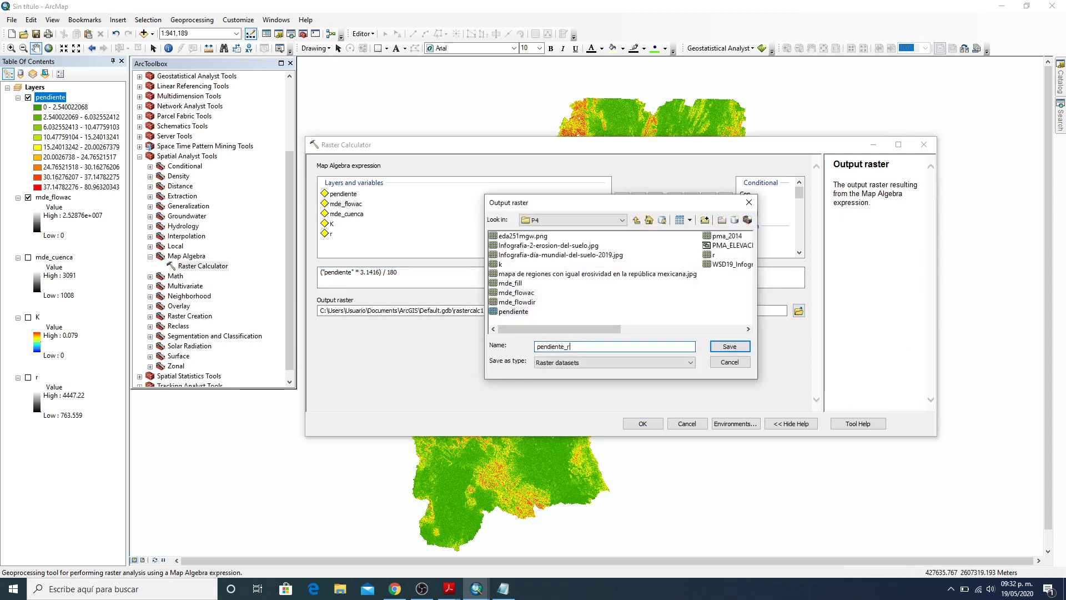
pyautogui.write('ad')
pyautogui.click(742, 348)
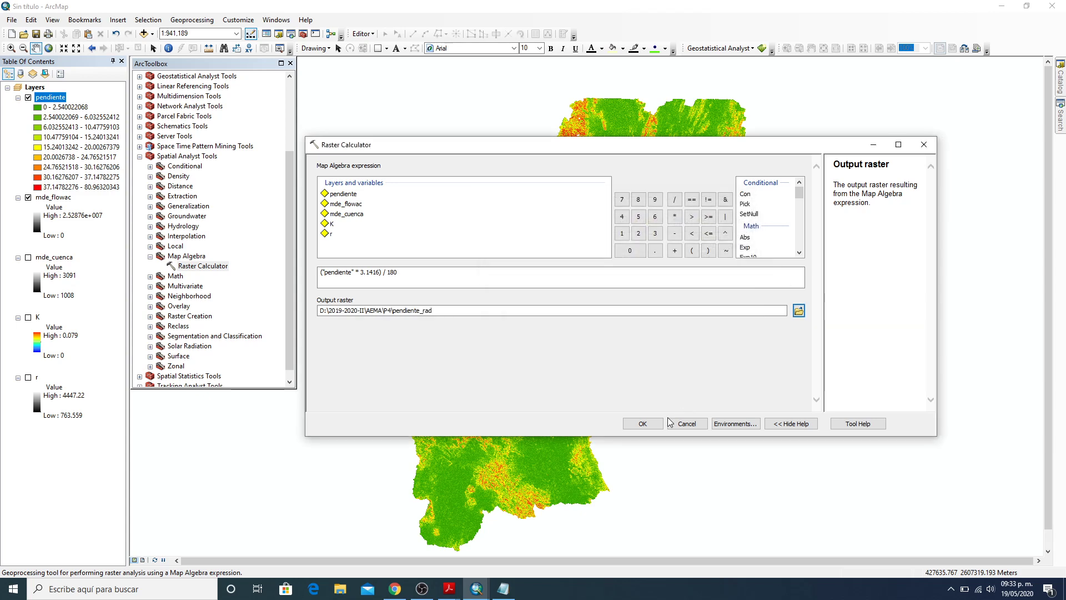
pyautogui.click(642, 424)
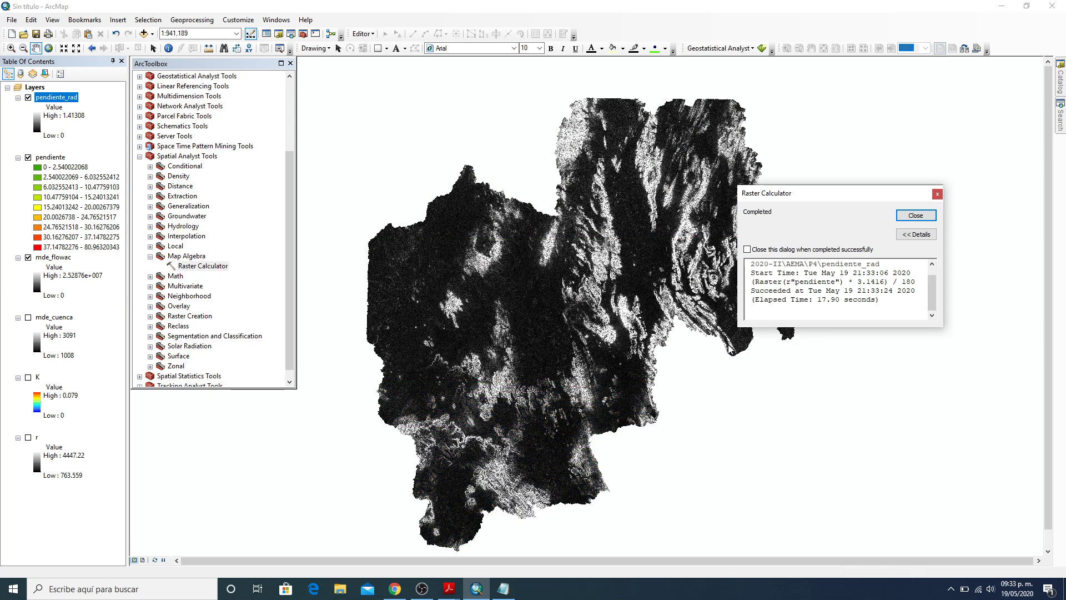
pyautogui.click(938, 216)
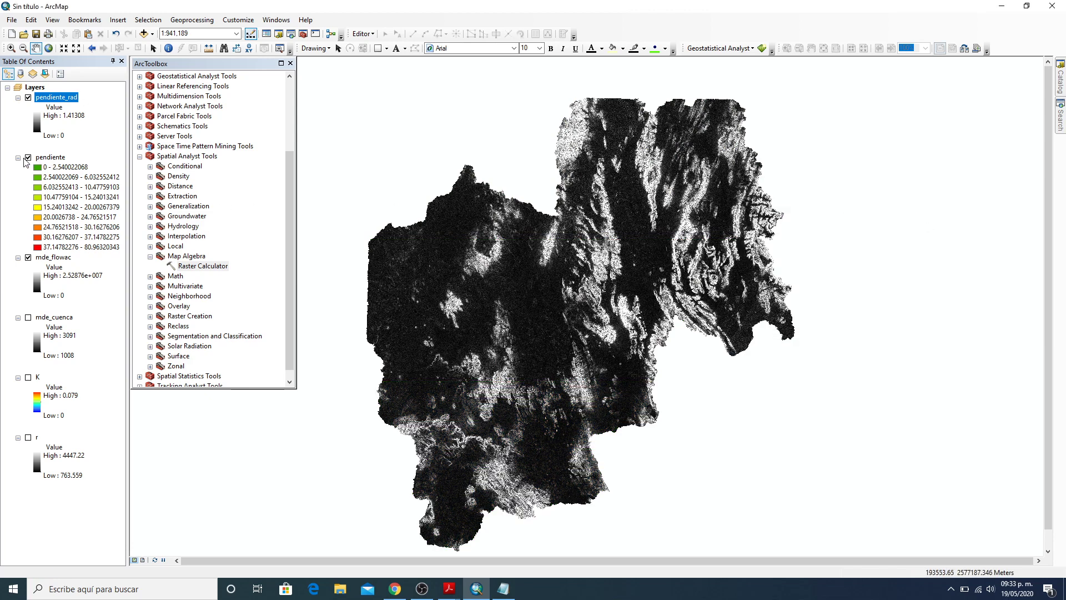
# Remove the pendiente layer from the map and hide the pendiente_rad and mde_flowac layers
pyautogui.click(26, 159)
pyautogui.rightClick(51, 160)
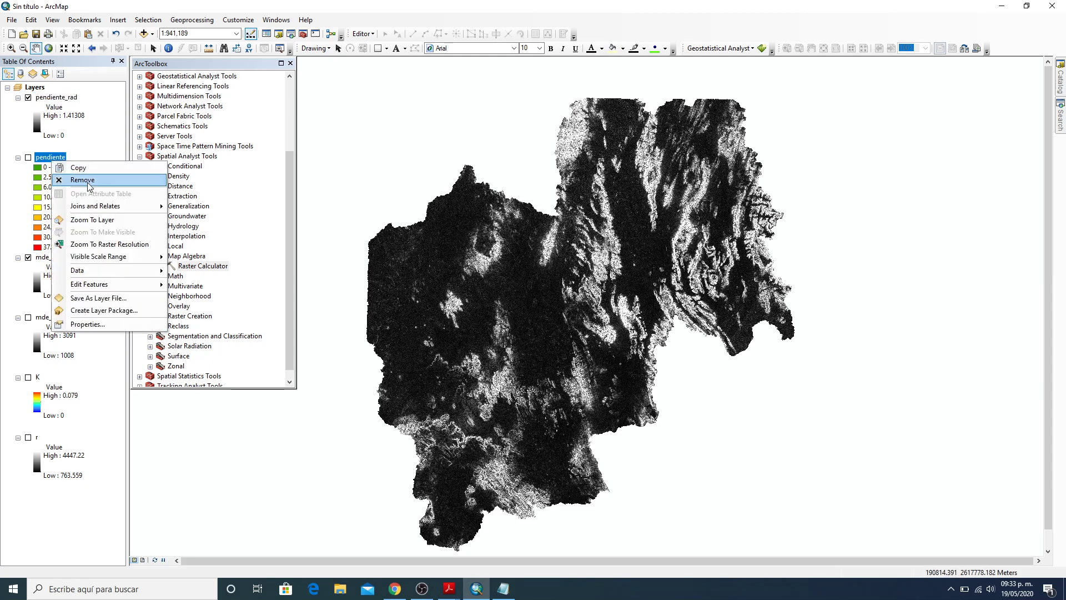
pyautogui.click(56, 107)
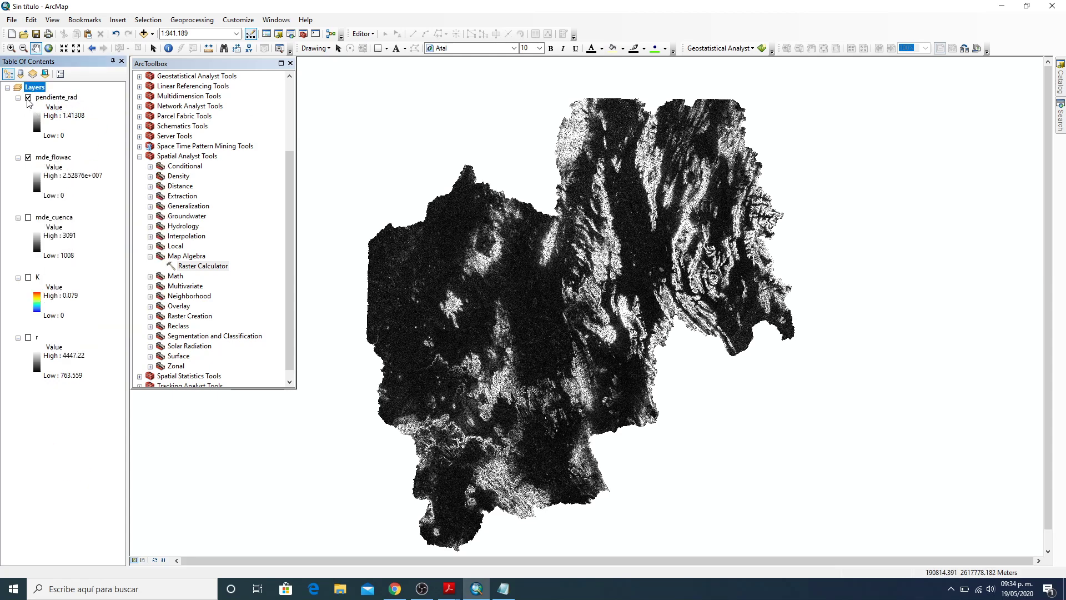
pyautogui.click(28, 98)
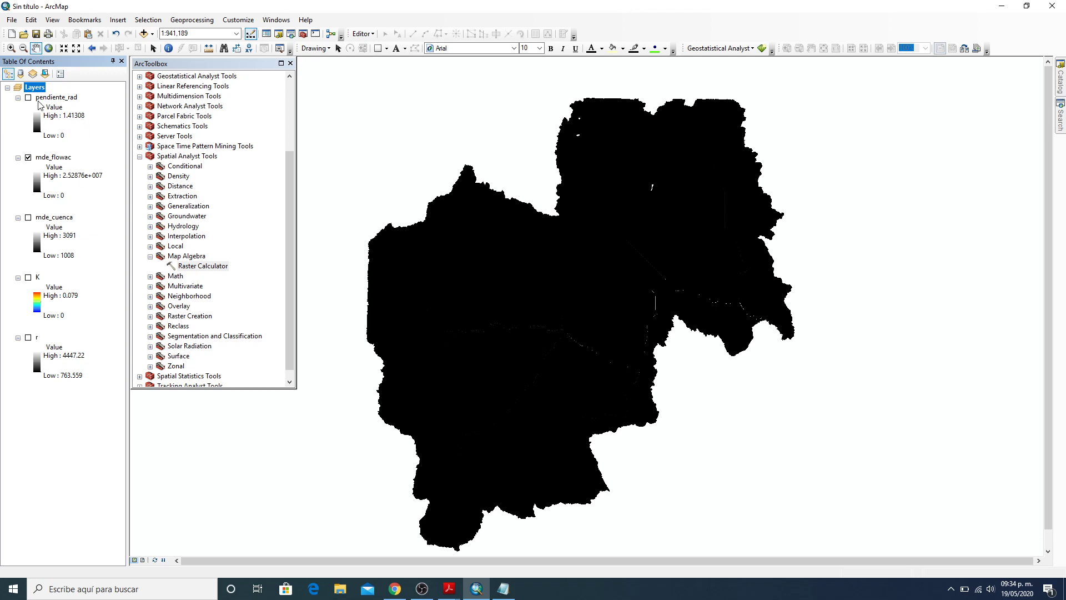
pyautogui.click(27, 158)
# Switch to the Improving_Identification_of_Areas_for_Ecological_R.pdf article in Acrobat Reader to consult the LS factor formula
pyautogui.moveTo(447, 591)
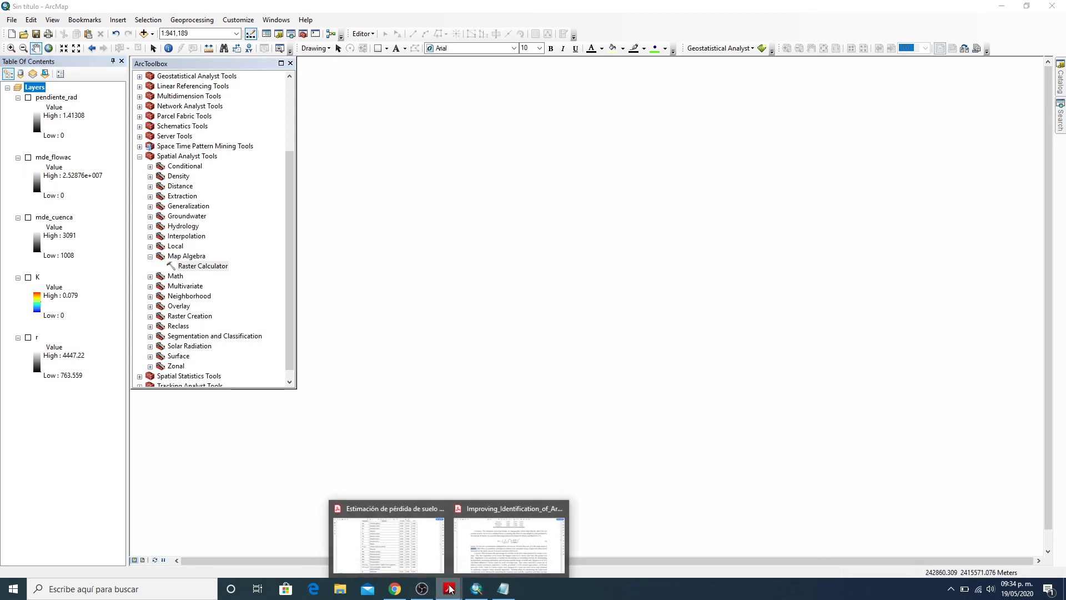
pyautogui.click(512, 542)
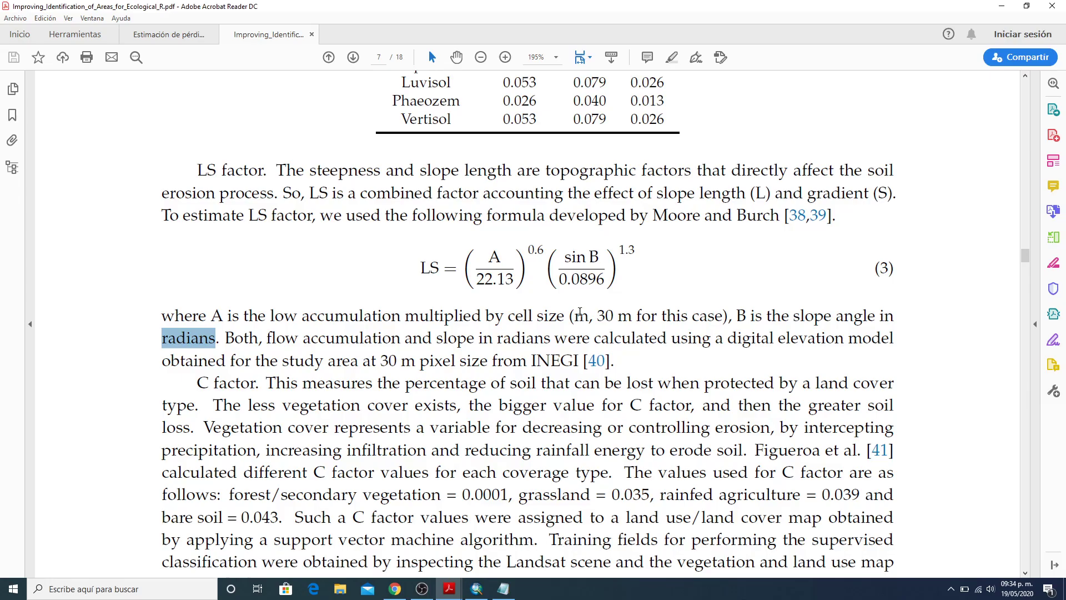
# Highlight the A/22.13 term of the LS formula in the article, and open the Raster Calculator in ArcMap
pyautogui.moveTo(459, 270); pyautogui.dragTo(526, 271)
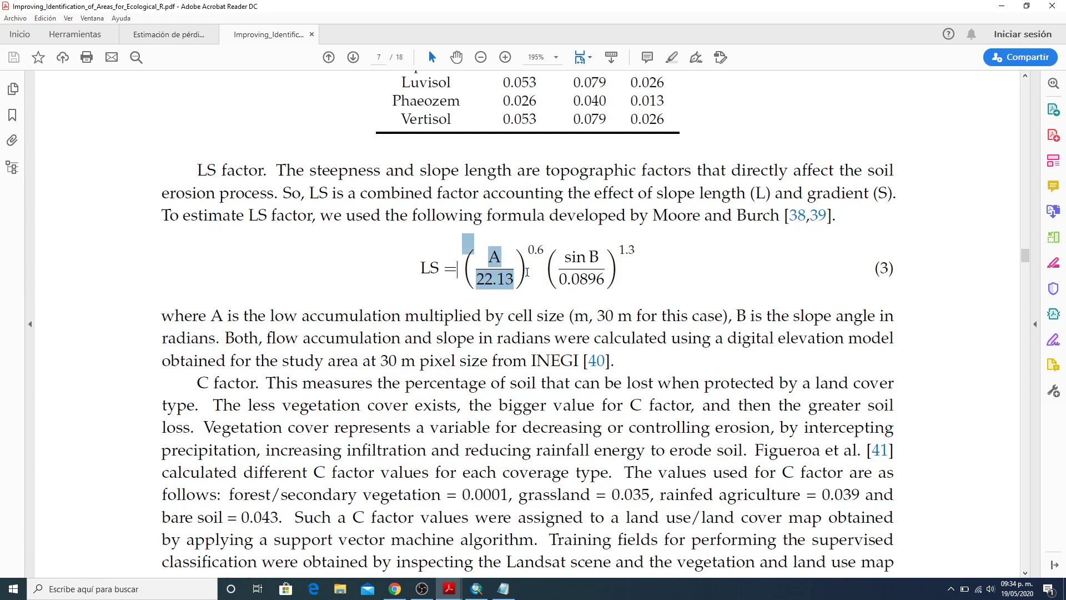
pyautogui.click(529, 287)
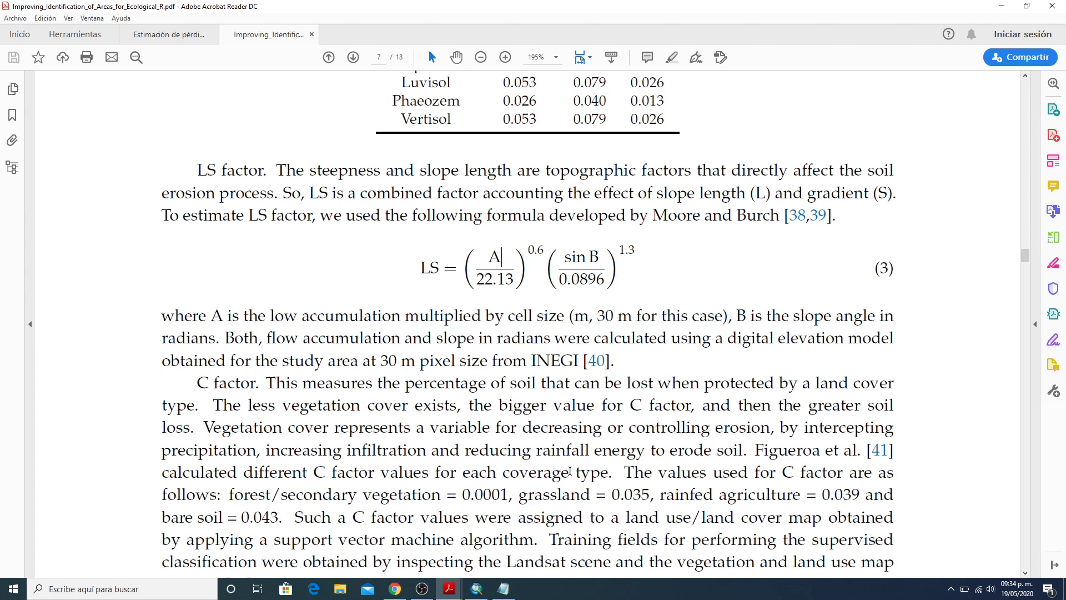
pyautogui.click(479, 592)
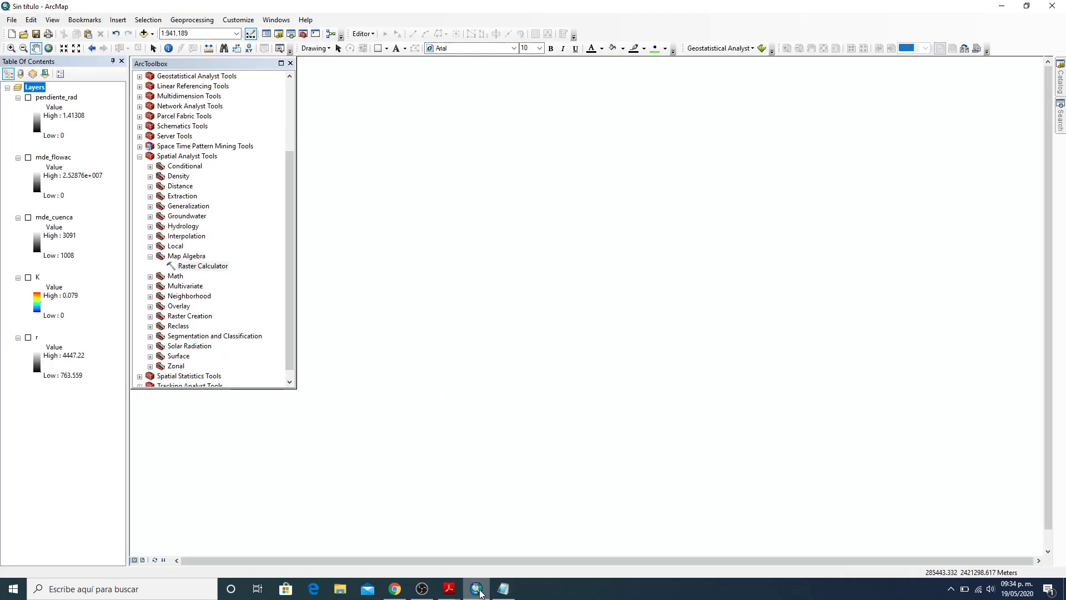
pyautogui.doubleClick(203, 267)
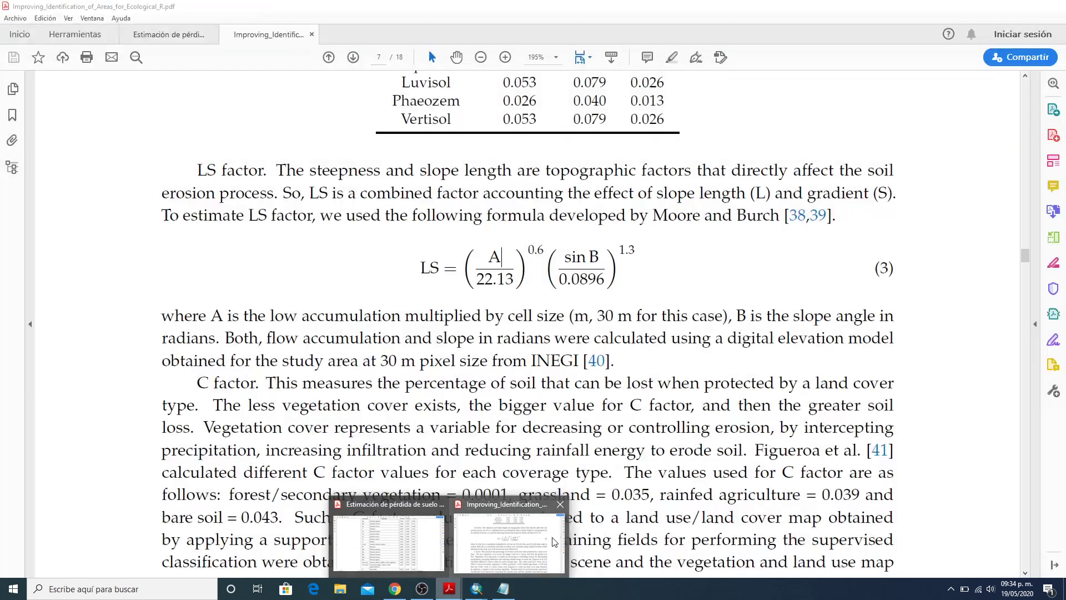
# Consult the 0.6 exponent of the LS formula's first term in the Acrobat Reader article, and return to ArcMap's Raster Calculator
pyautogui.click(509, 534)
pyautogui.moveTo(461, 263); pyautogui.dragTo(531, 258)
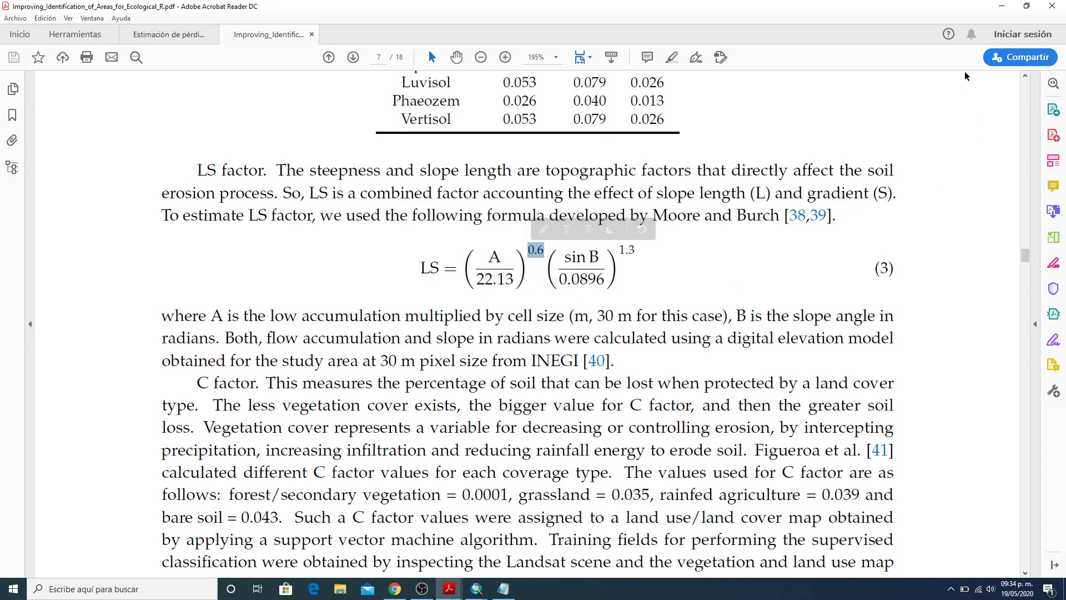
pyautogui.click(476, 589)
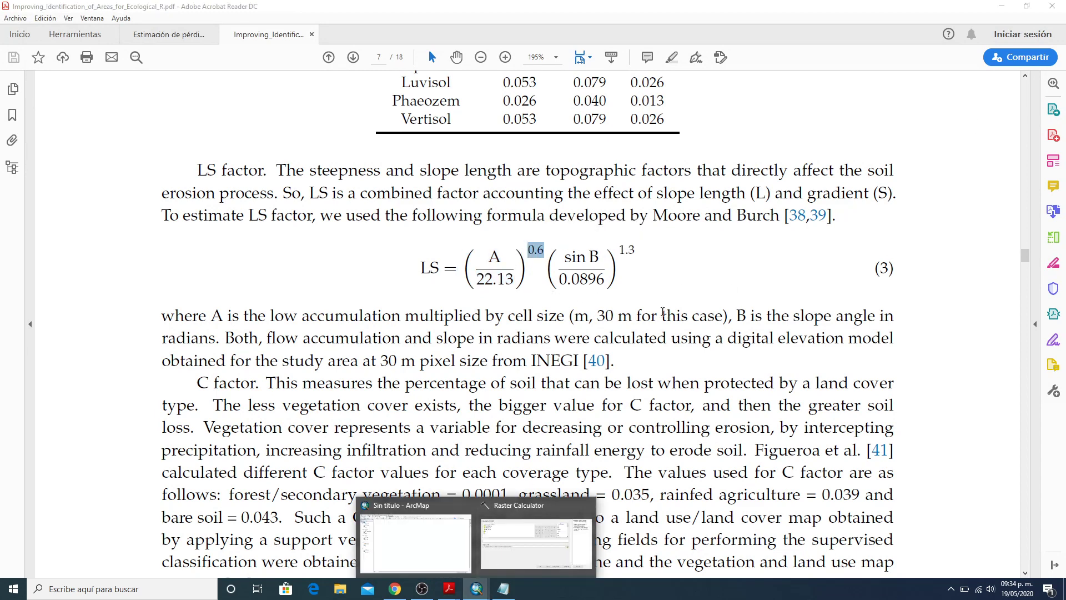
pyautogui.click(527, 509)
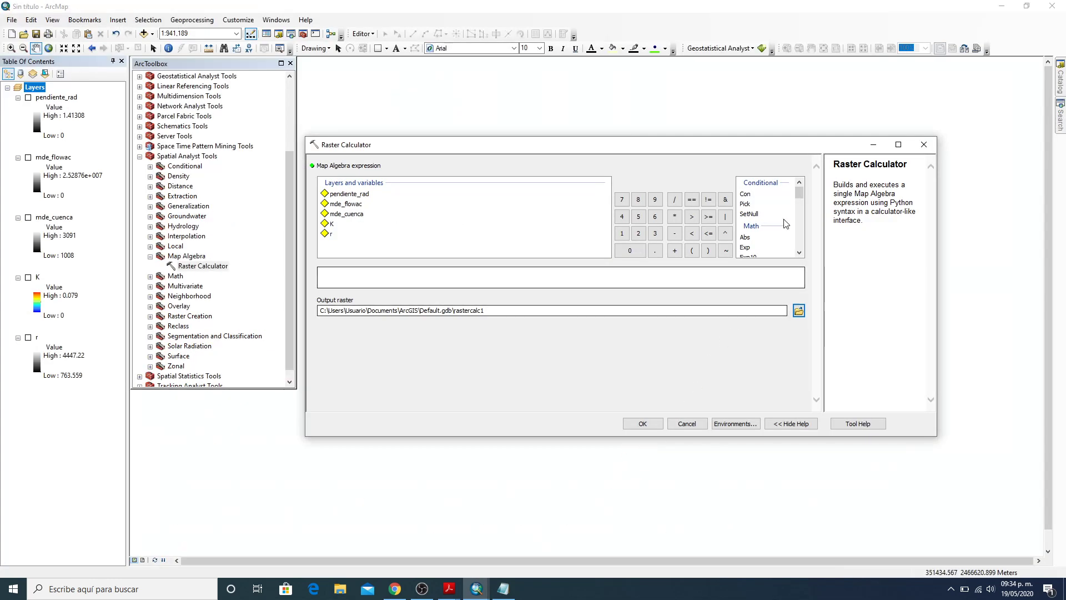
# Start the Map Algebra expression with the Power function and an empty parenthesised base, as Power((),)
pyautogui.moveTo(796, 192); pyautogui.dragTo(798, 214)
pyautogui.doubleClick(748, 206)
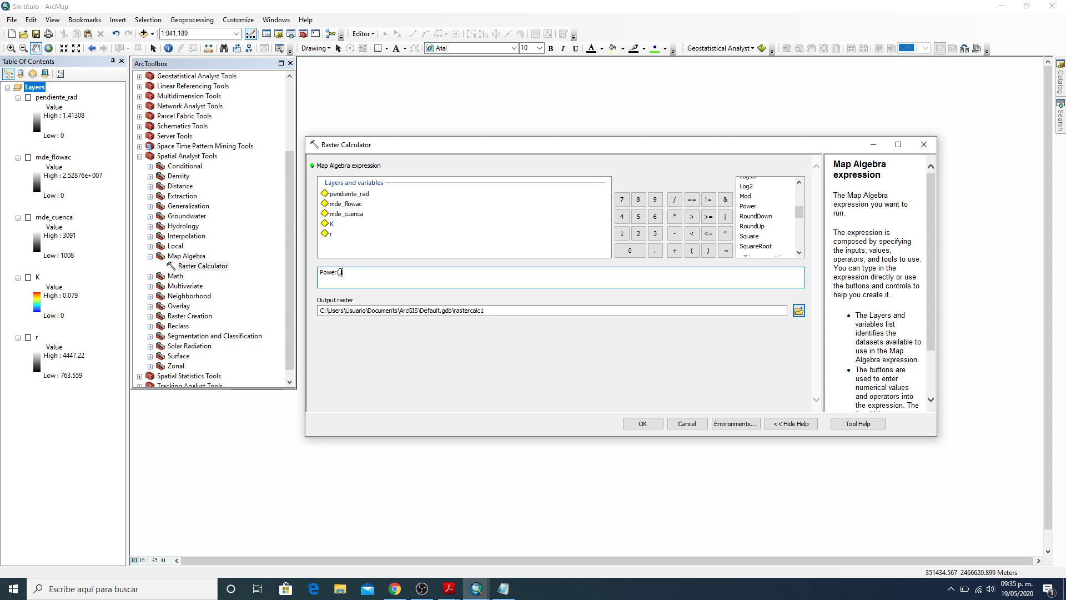
pyautogui.write(',')
pyautogui.click(691, 251)
pyautogui.click(707, 251)
# Highlight A, 22.13 and the definition of A in the Acrobat Reader article, and return to ArcMap
pyautogui.click(451, 590)
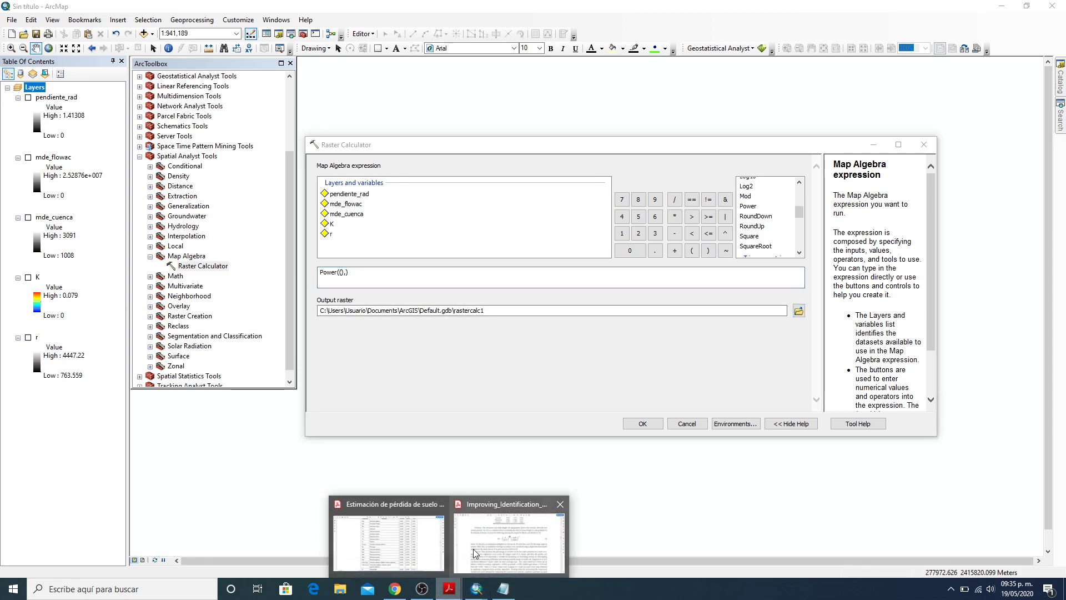
pyautogui.click(489, 540)
pyautogui.doubleClick(491, 258)
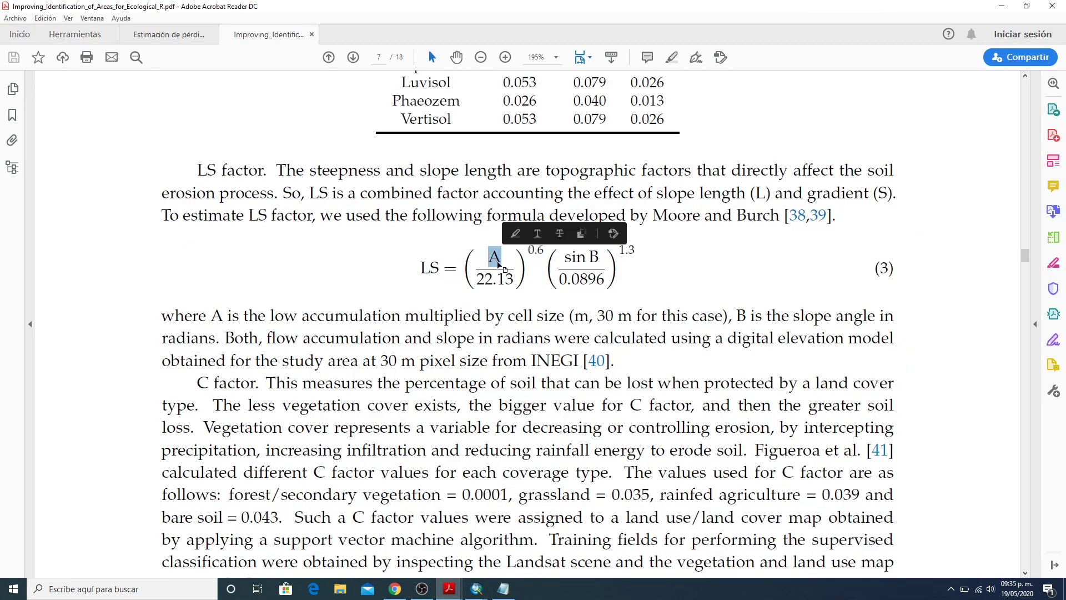
pyautogui.moveTo(477, 279); pyautogui.dragTo(517, 277)
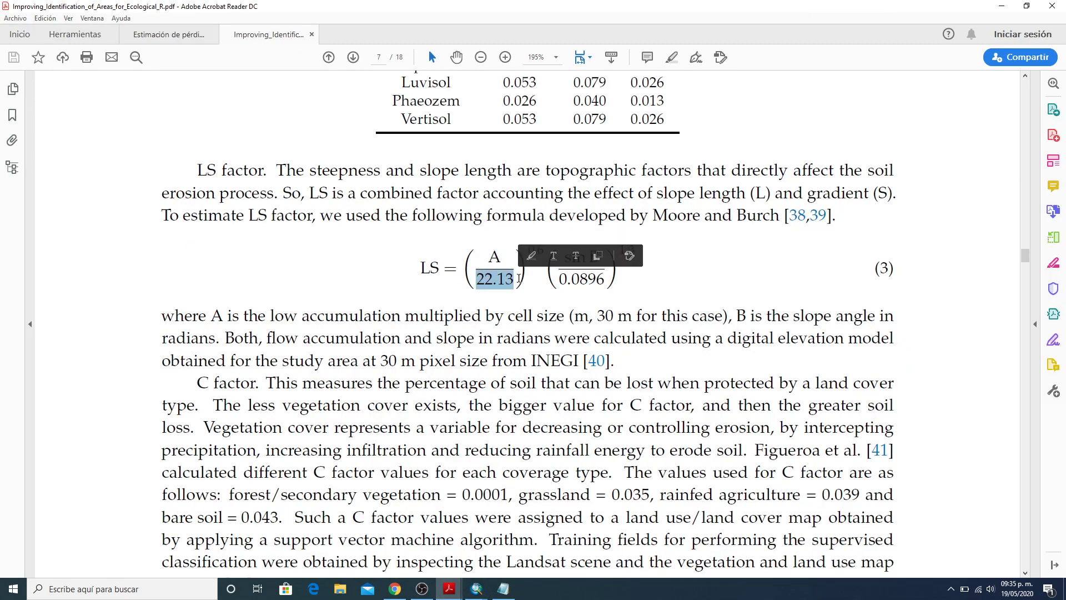
pyautogui.moveTo(267, 315); pyautogui.dragTo(712, 325)
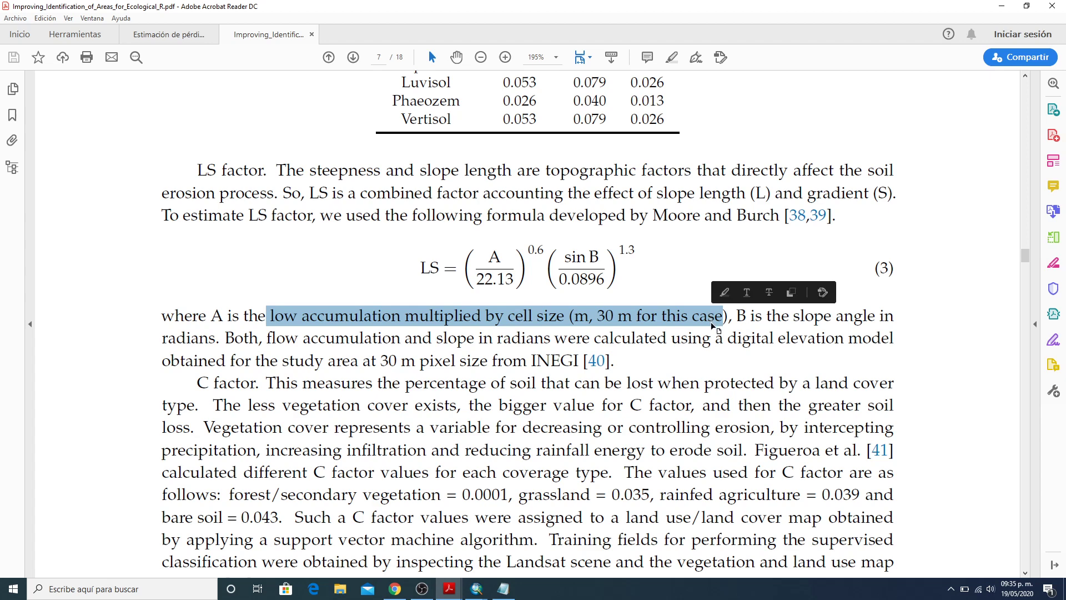
pyautogui.click(1001, 8)
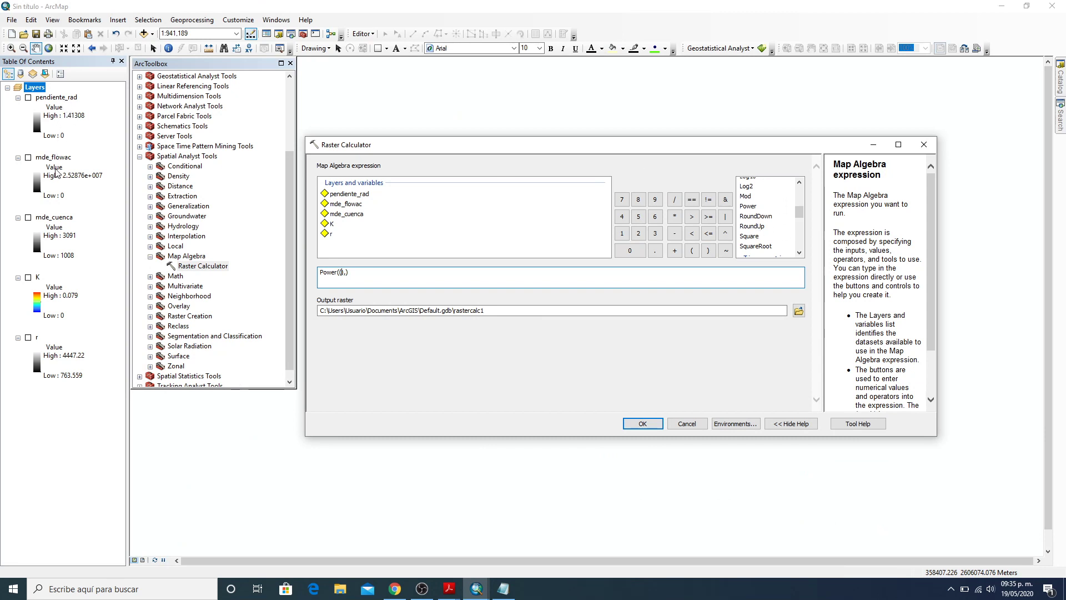
# Copy the X cell size of the mde_cuenca raster from its layer properties, and close the properties
pyautogui.rightClick(56, 220)
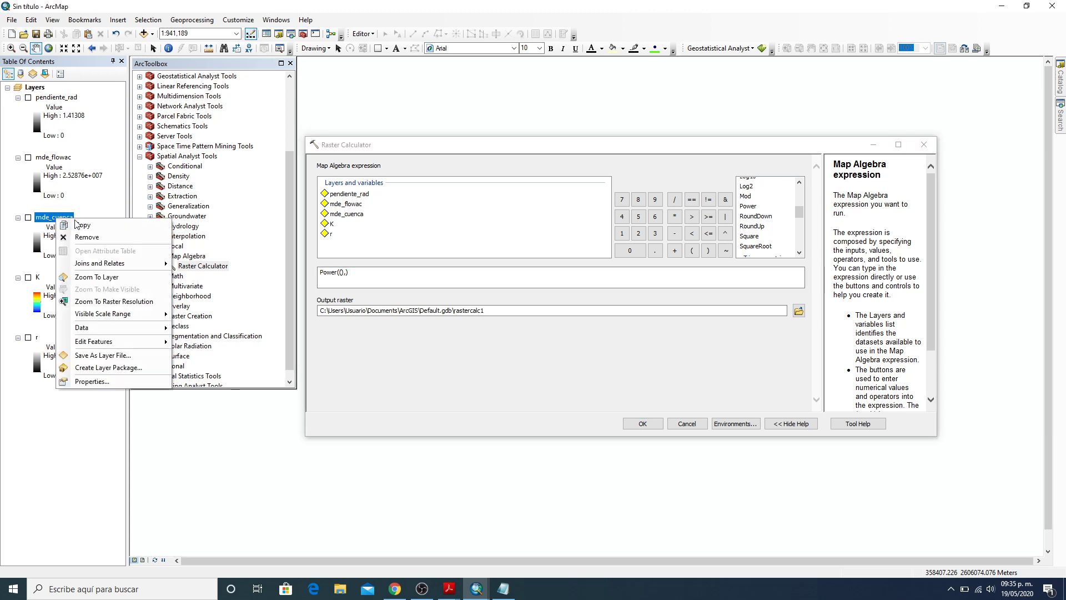
pyautogui.click(127, 387)
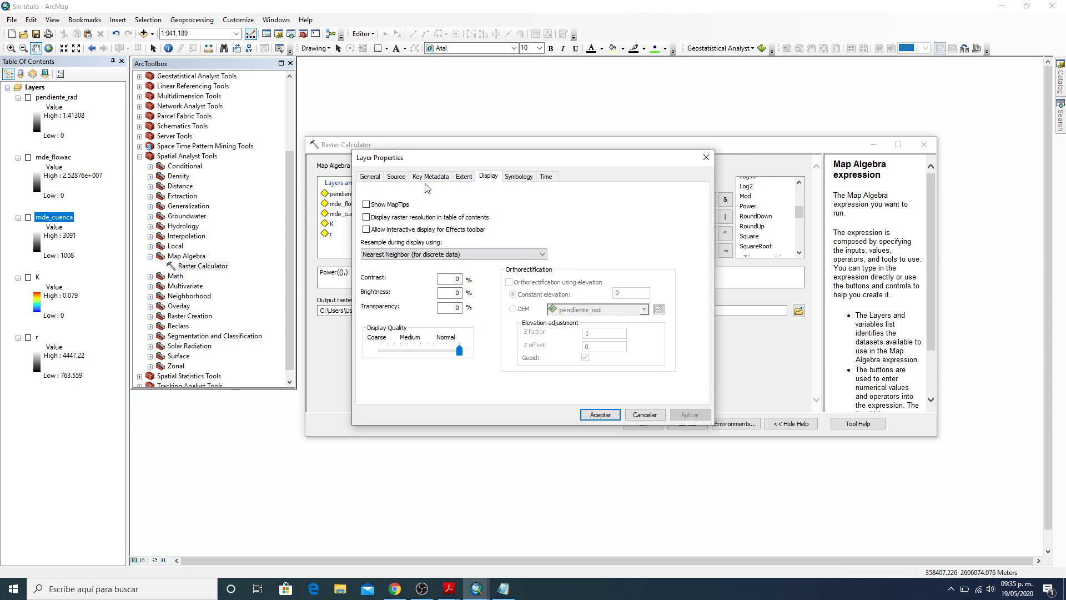
pyautogui.click(398, 177)
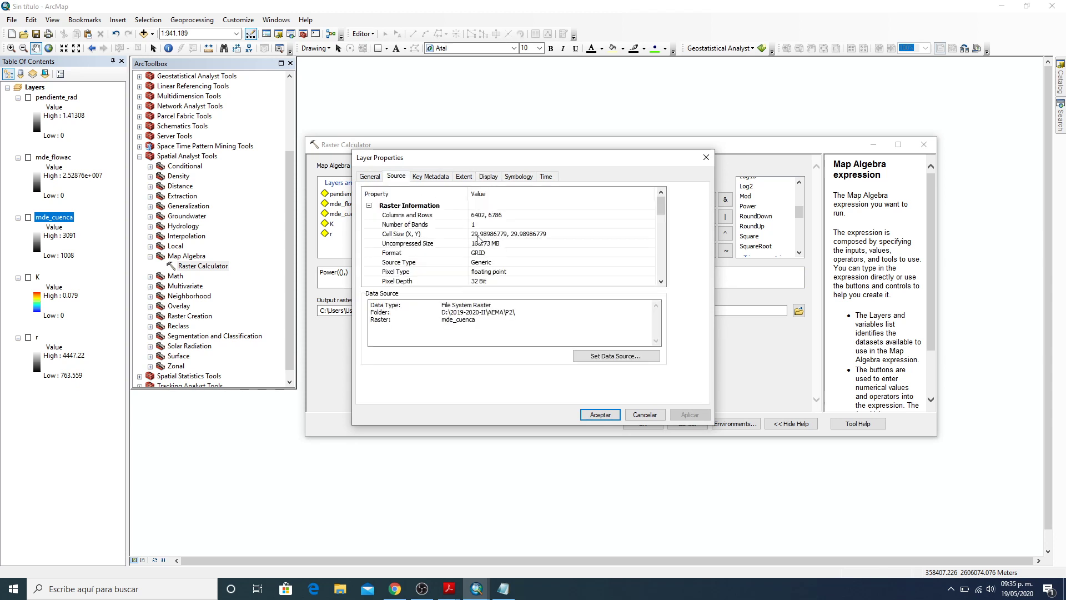
pyautogui.click(490, 237)
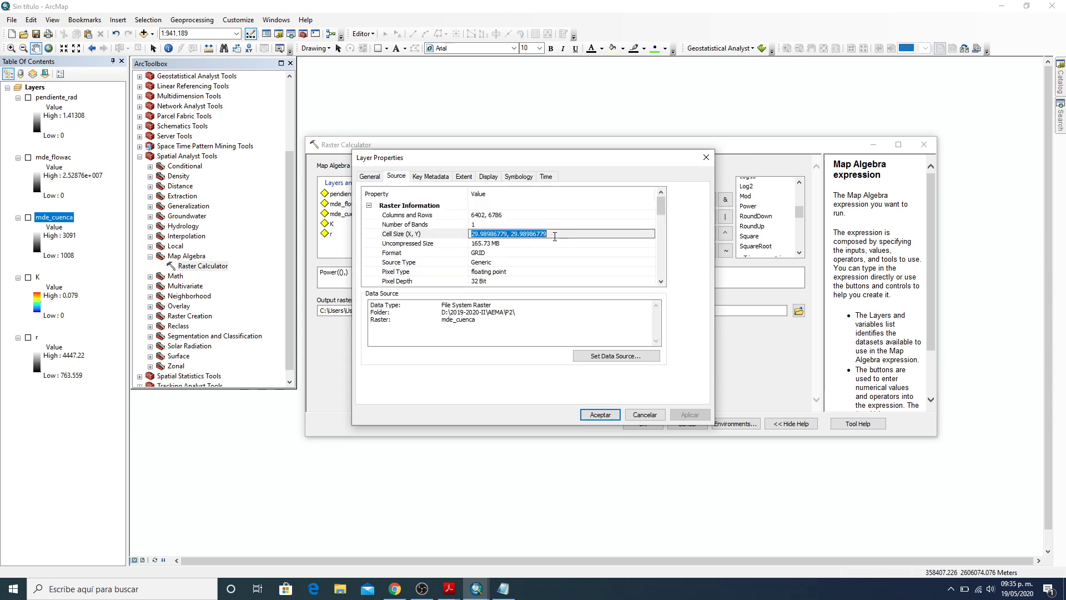
pyautogui.moveTo(508, 236); pyautogui.dragTo(440, 233)
pyautogui.hotkey('ctrl', 'c')
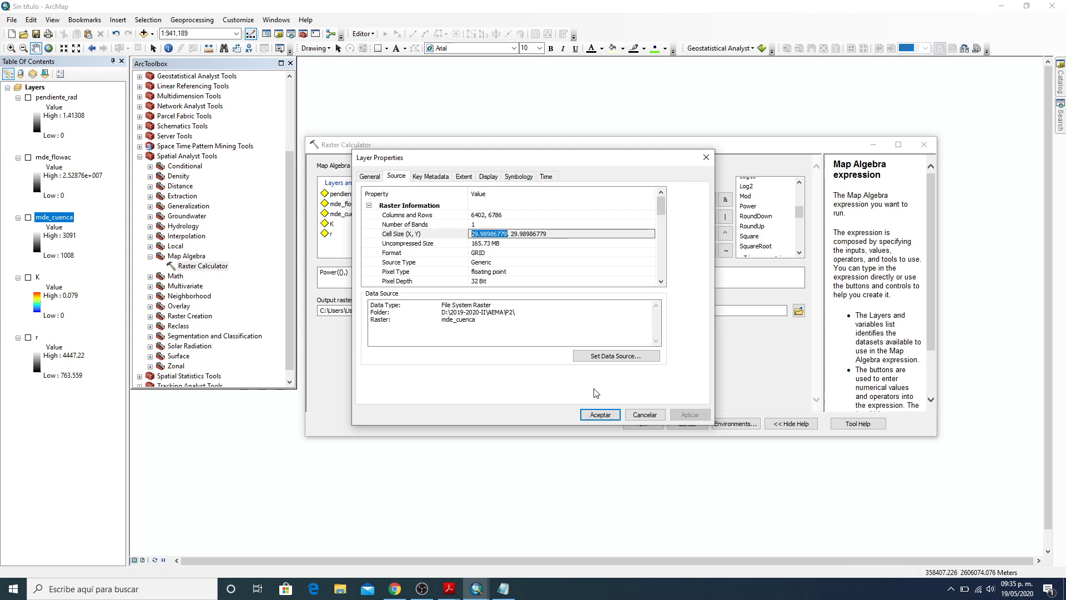
pyautogui.click(706, 158)
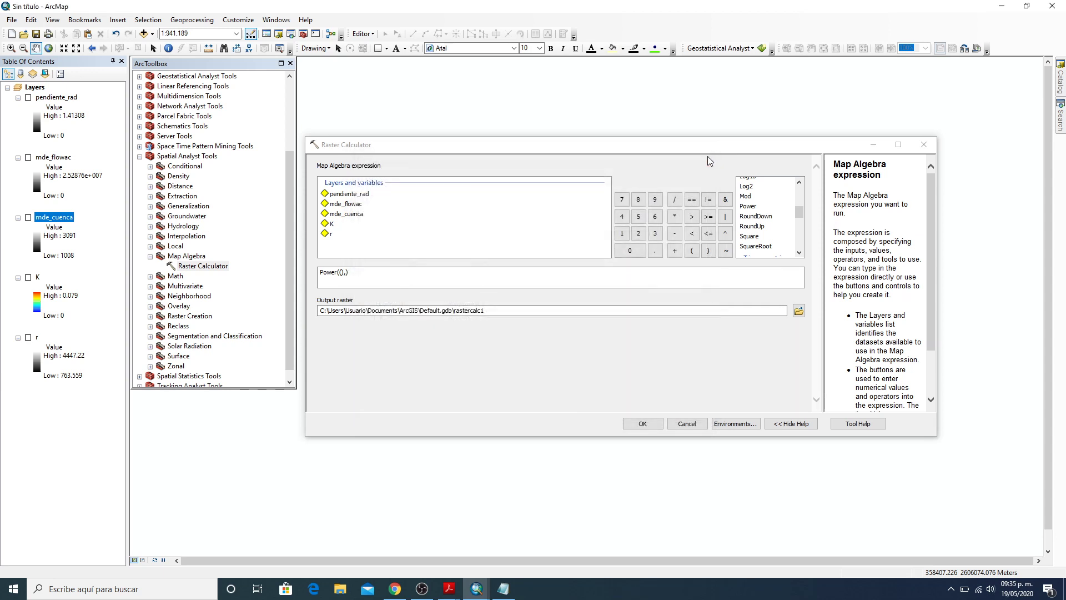
# Insert the parenthesised product ("mde_flowac" * 29.98986779) inside the base of the Power function, using the copied cell size
pyautogui.click(340, 272)
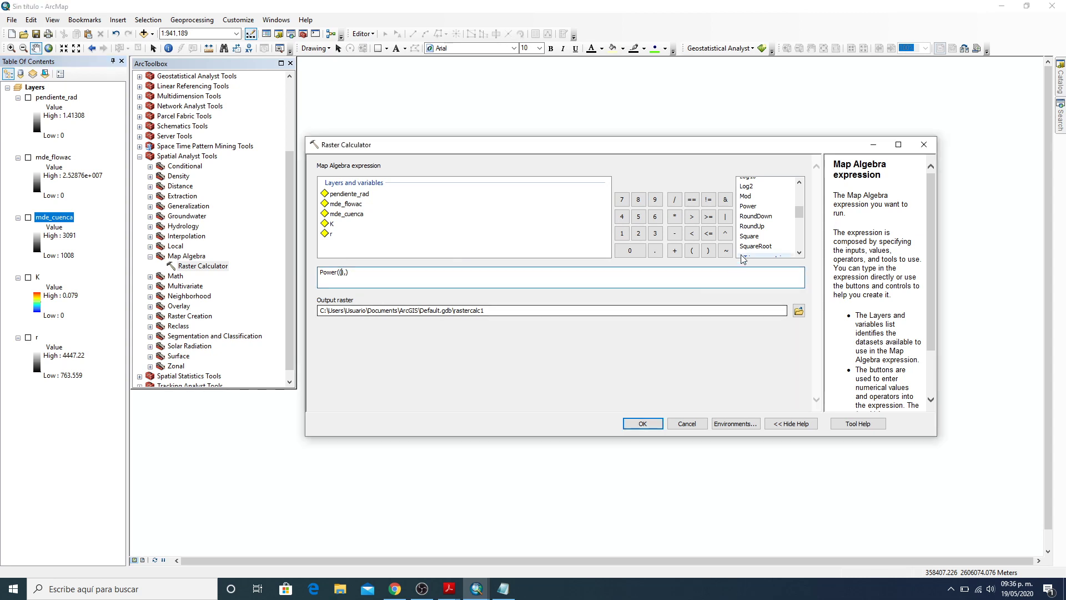
pyautogui.click(697, 252)
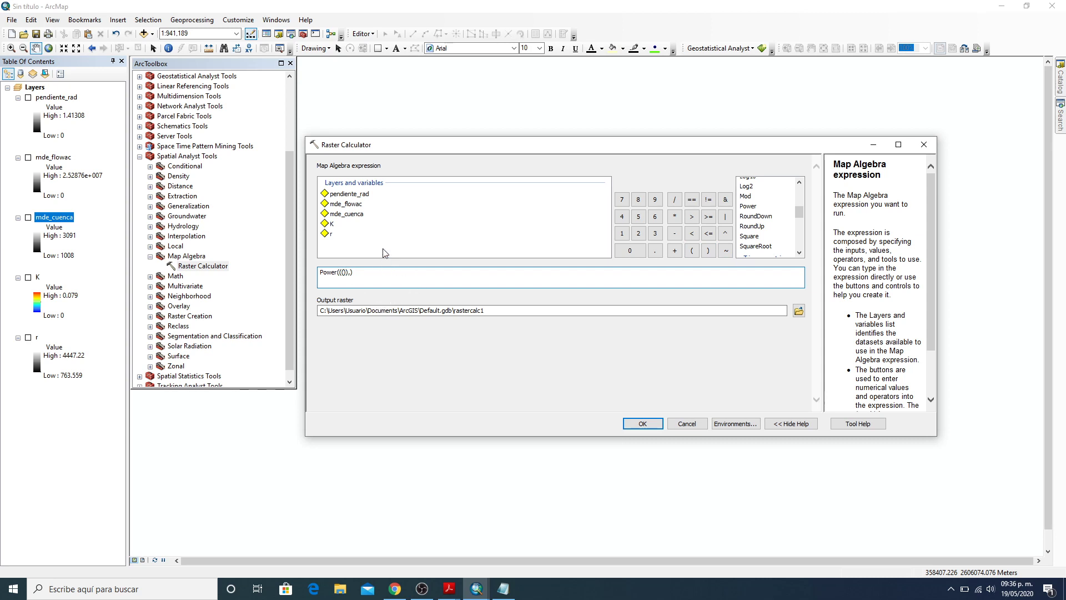
pyautogui.doubleClick(348, 205)
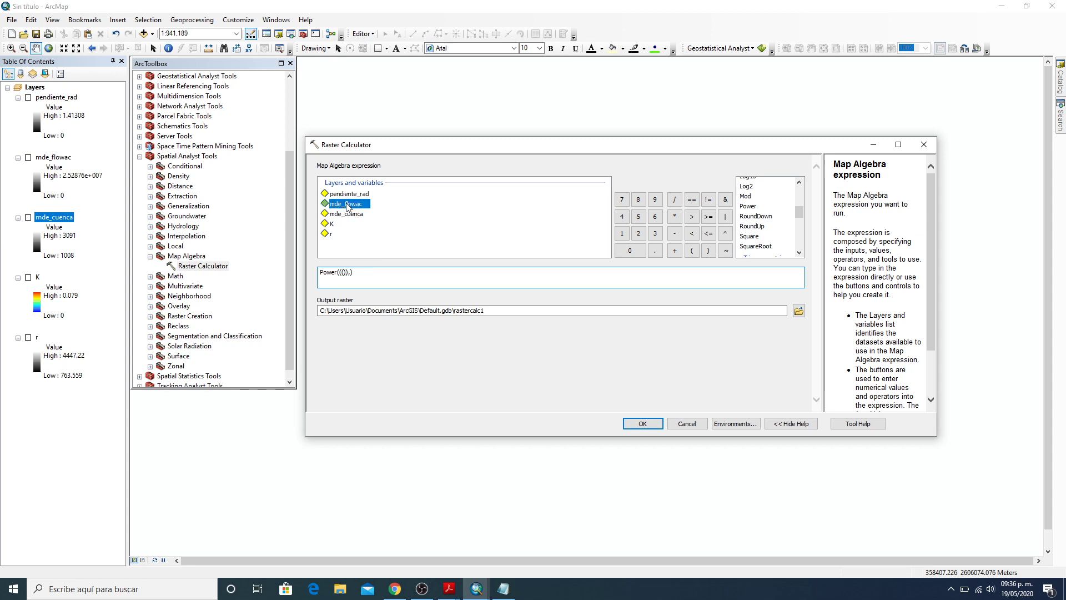
pyautogui.click(677, 216)
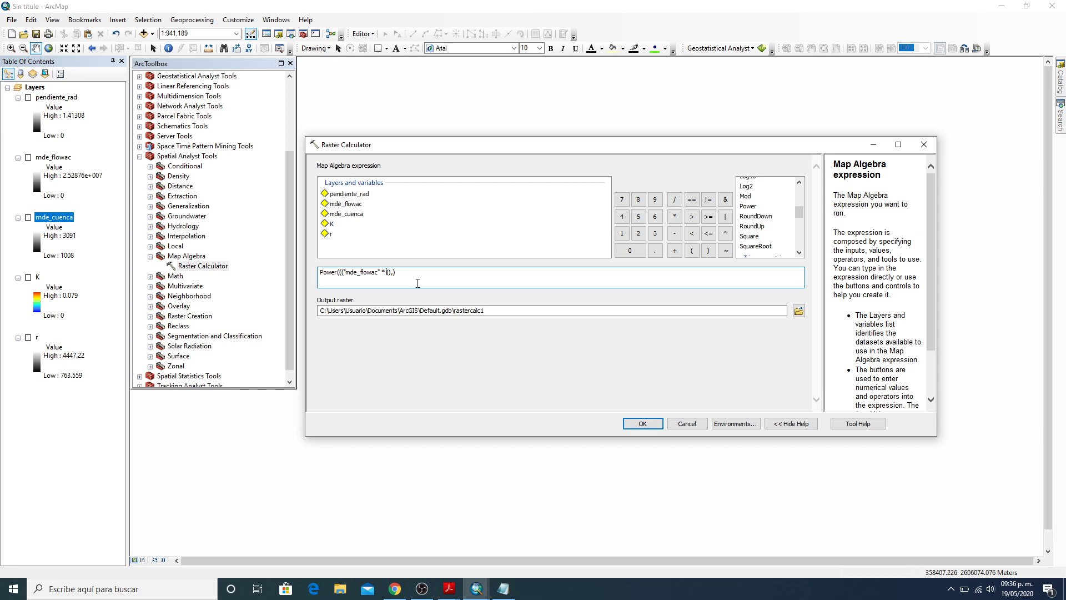
pyautogui.hotkey('ctrl', 'v')
# Divide the parenthesised flow accumulation product by 22.13 within the base of the Power function
pyautogui.moveTo(343, 272); pyautogui.dragTo(423, 275)
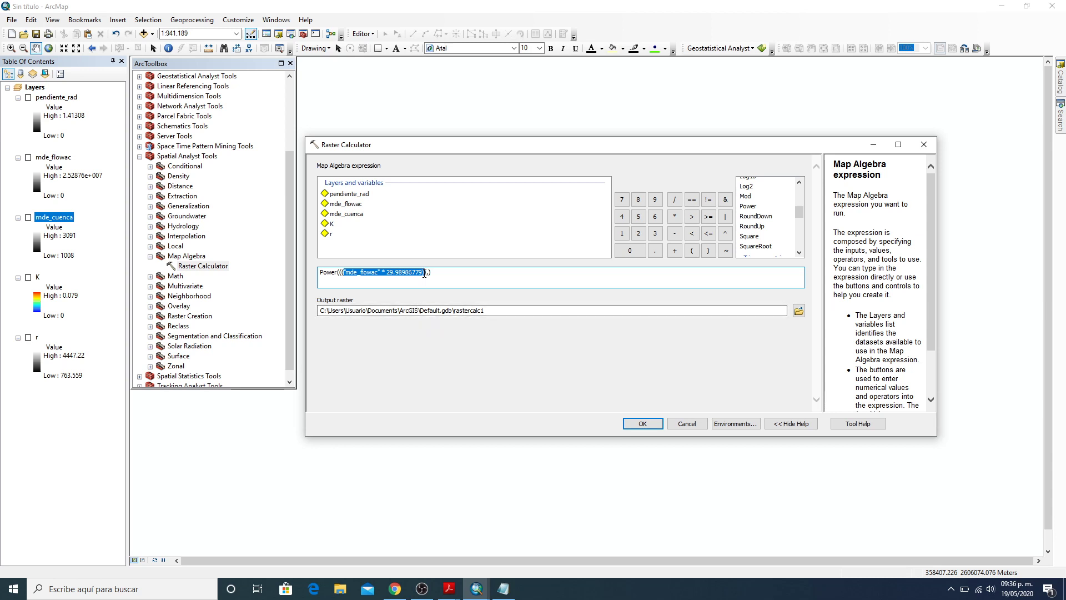
pyautogui.click(424, 273)
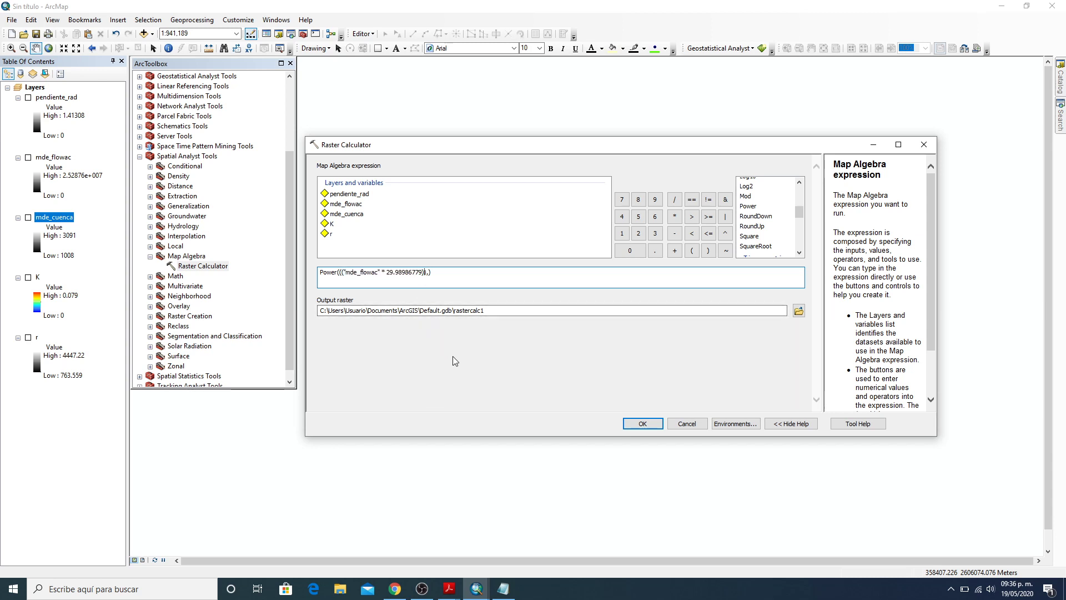
pyautogui.write('/')
pyautogui.click(675, 201)
pyautogui.write('22.13')
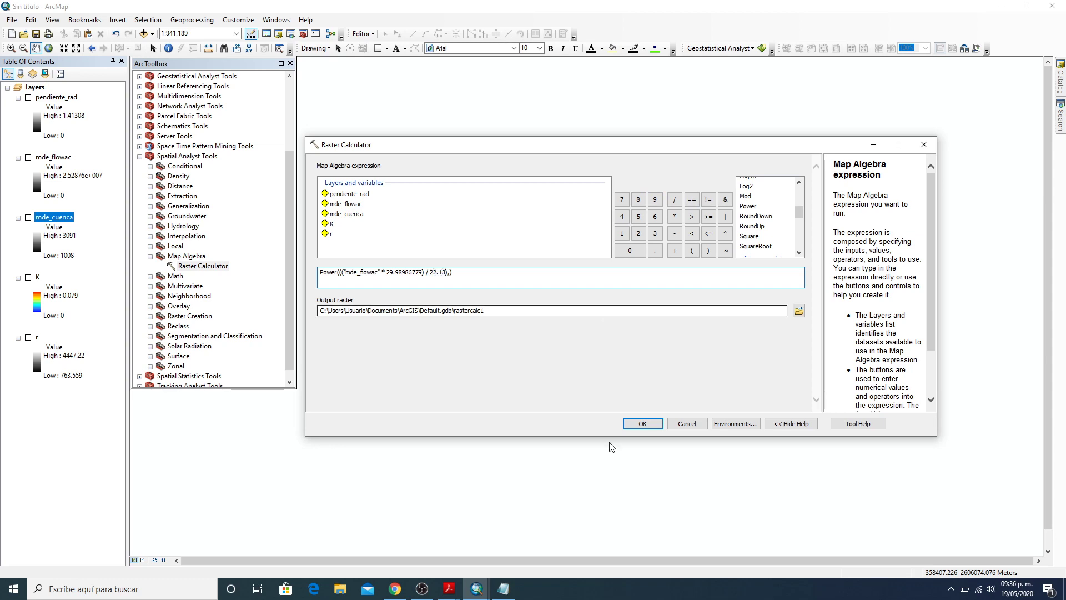
# Check the first term's exponent in the Acrobat Reader article, and enter 0.6 as the Power exponent in ArcMap's Raster Calculator
pyautogui.moveTo(450, 588)
pyautogui.click(426, 549)
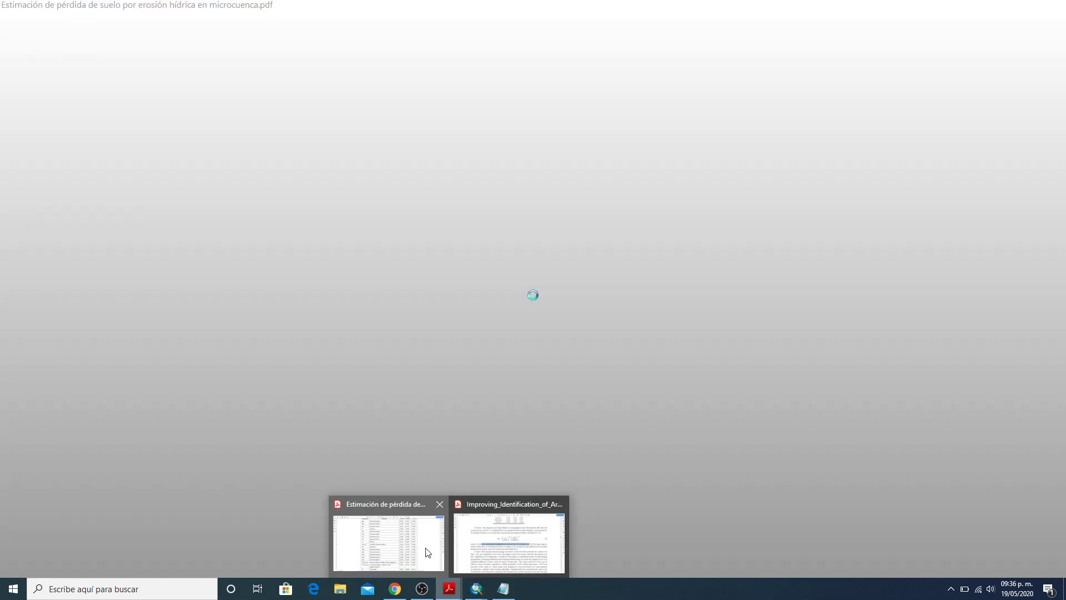
pyautogui.click(242, 39)
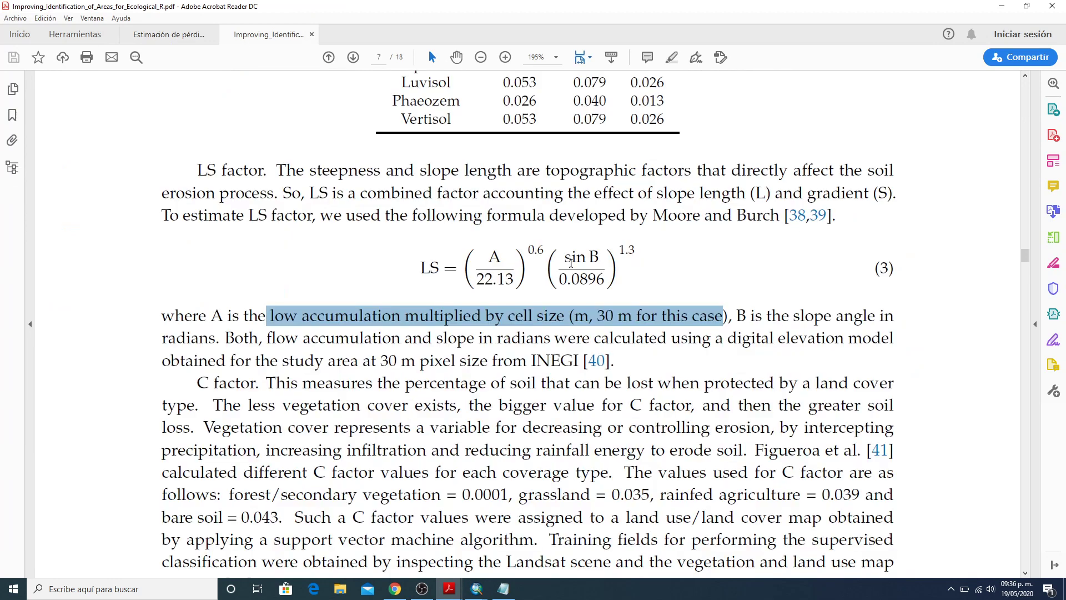
pyautogui.moveTo(479, 279); pyautogui.dragTo(545, 251)
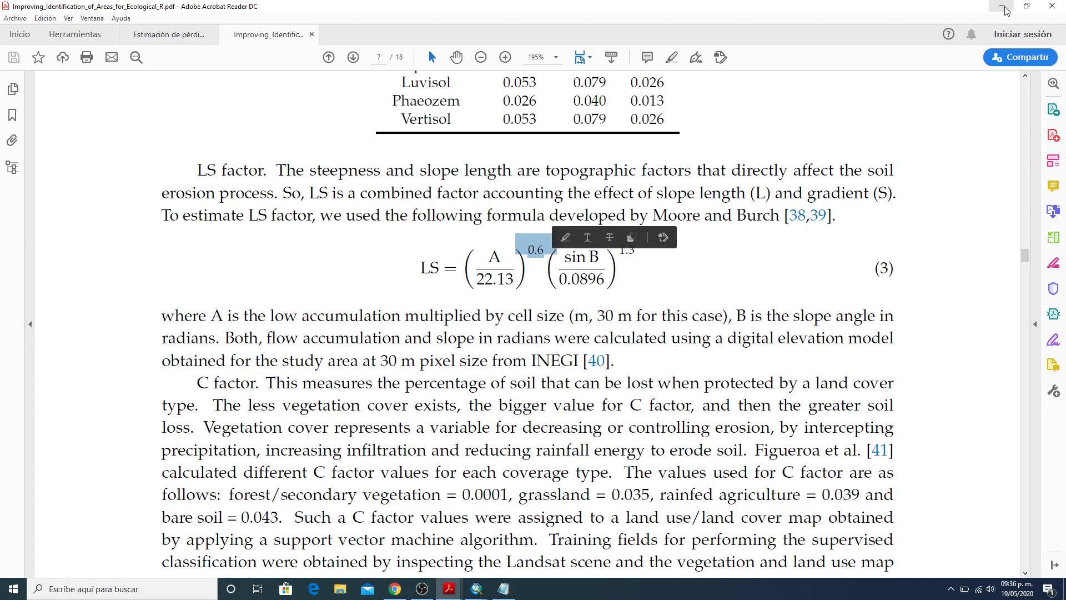
pyautogui.click(1002, 6)
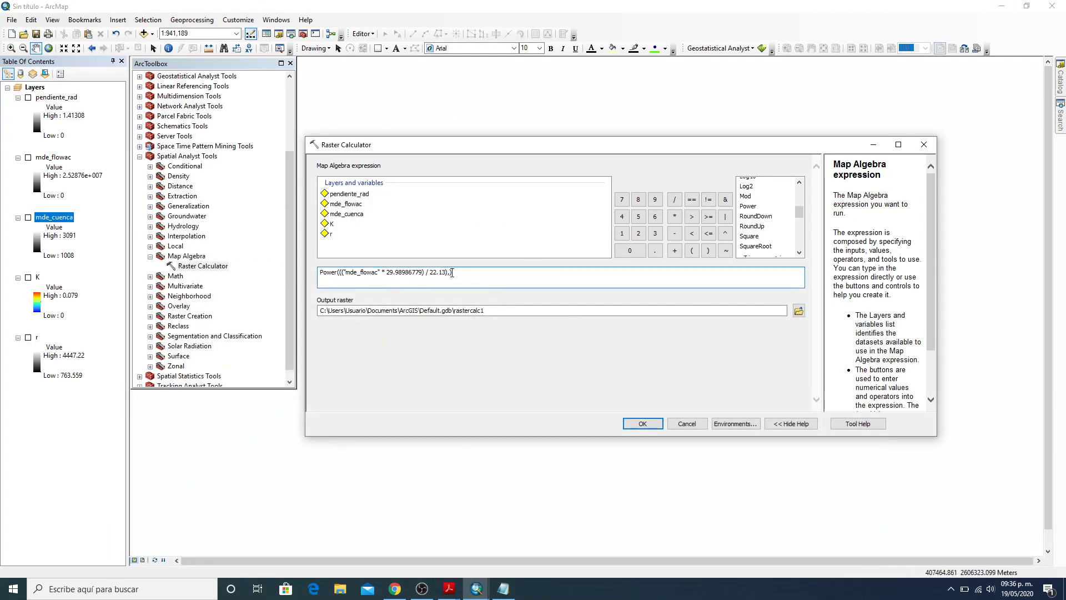
pyautogui.write('0.6')
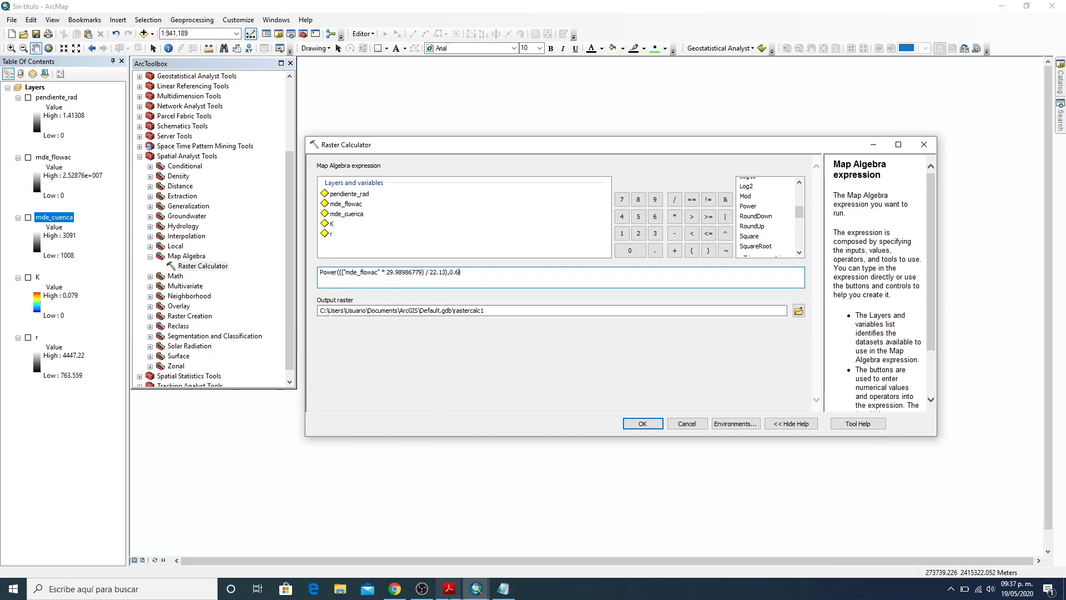
# Switch back to the article in Acrobat Reader and highlight the 0.0896 denominator and 1.3 exponent of the LS formula's second term
pyautogui.moveTo(449, 595)
pyautogui.moveTo(476, 546)
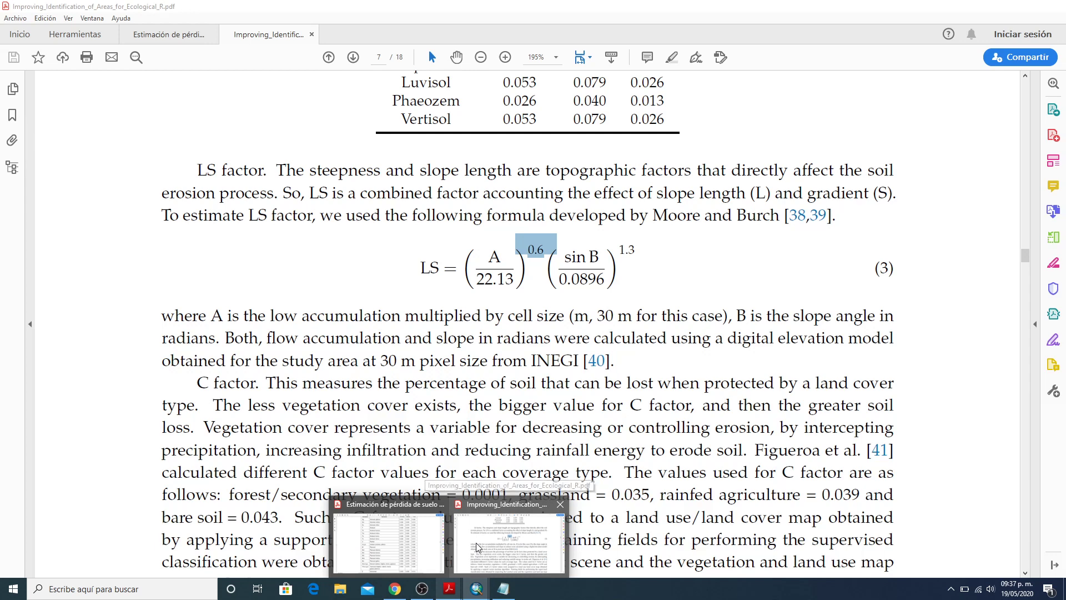
pyautogui.click(476, 546)
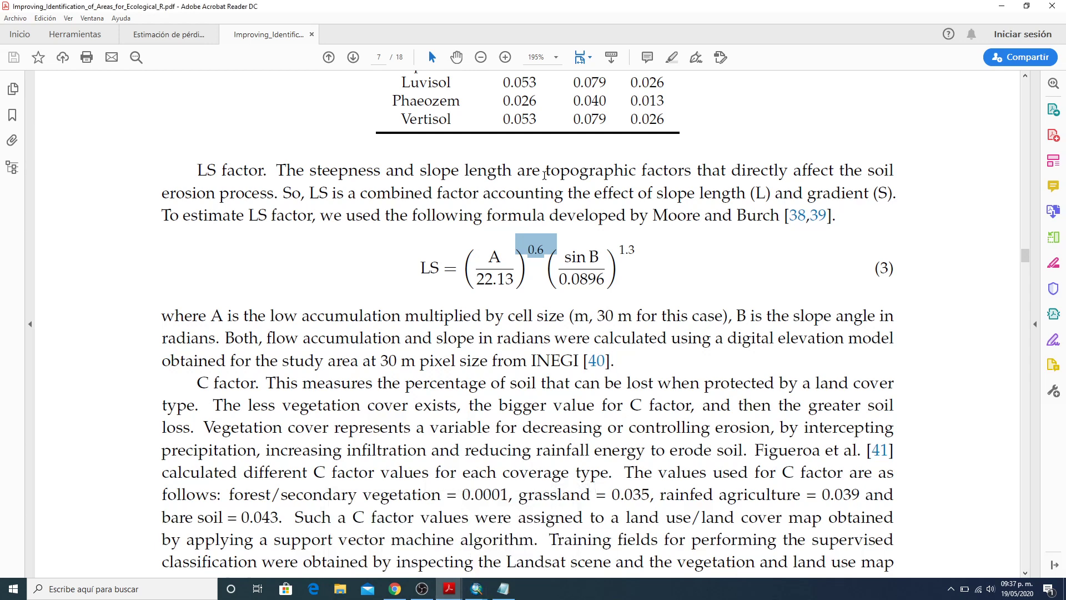
pyautogui.click(549, 281)
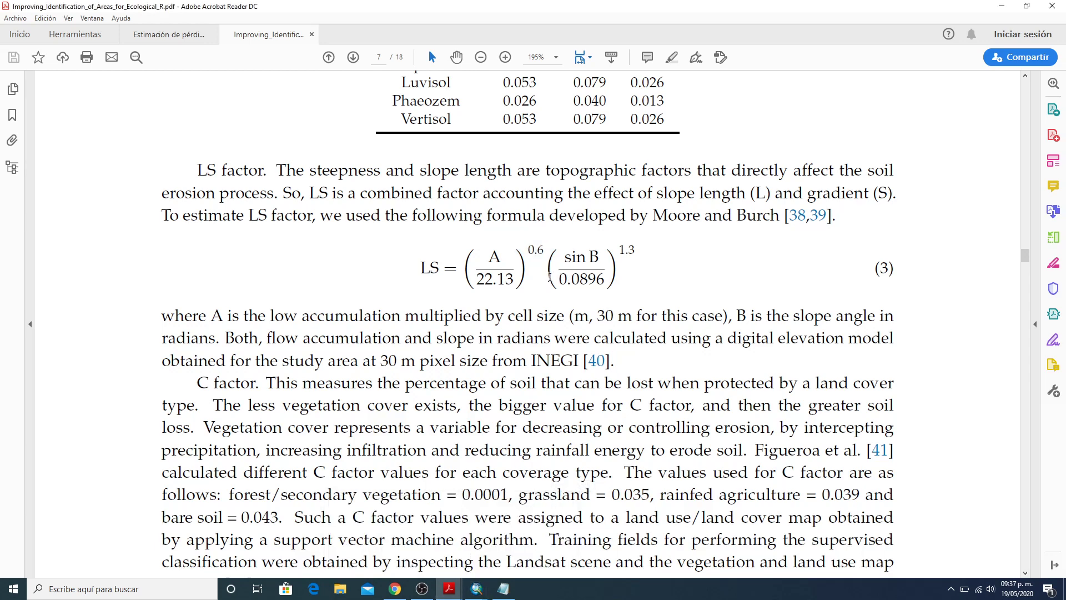
pyautogui.moveTo(549, 276); pyautogui.dragTo(629, 281)
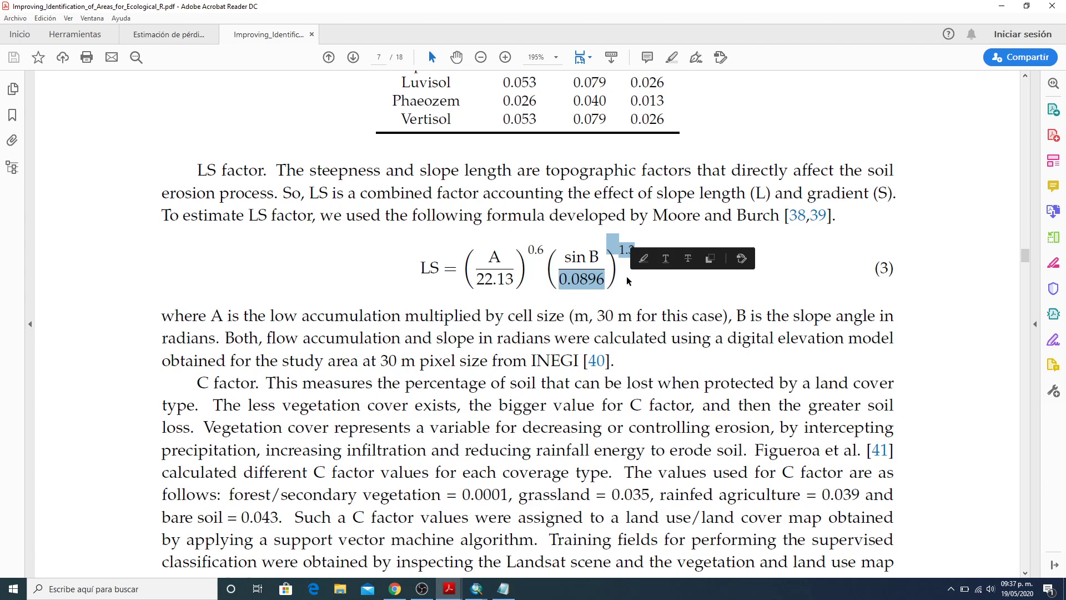
# Return to ArcMap's Raster Calculator and multiply the first Power term by a second Power function
pyautogui.click(565, 257)
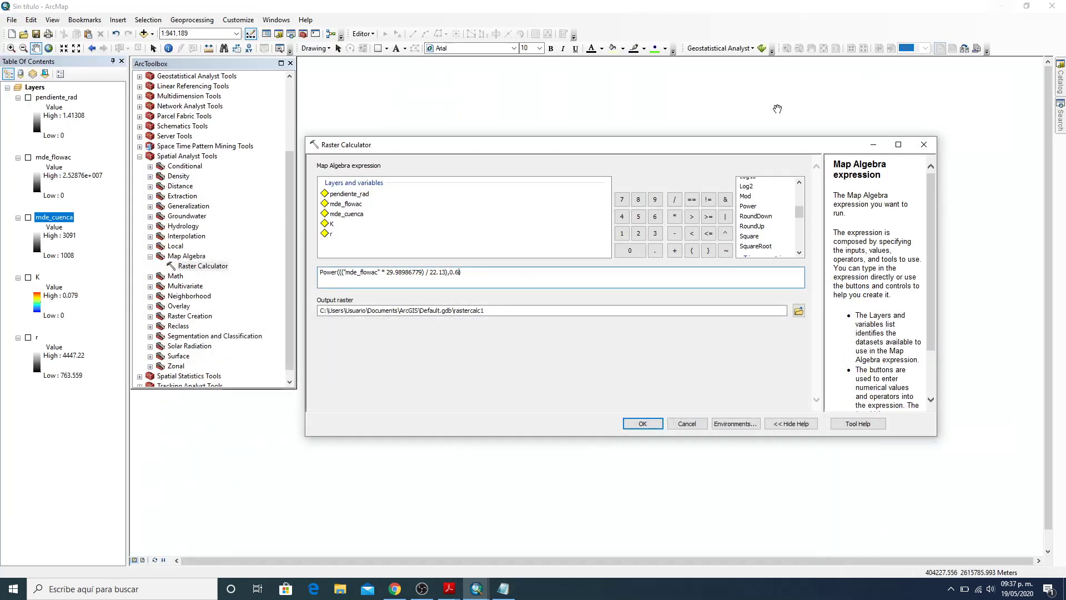
pyautogui.click(1002, 6)
pyautogui.click(675, 217)
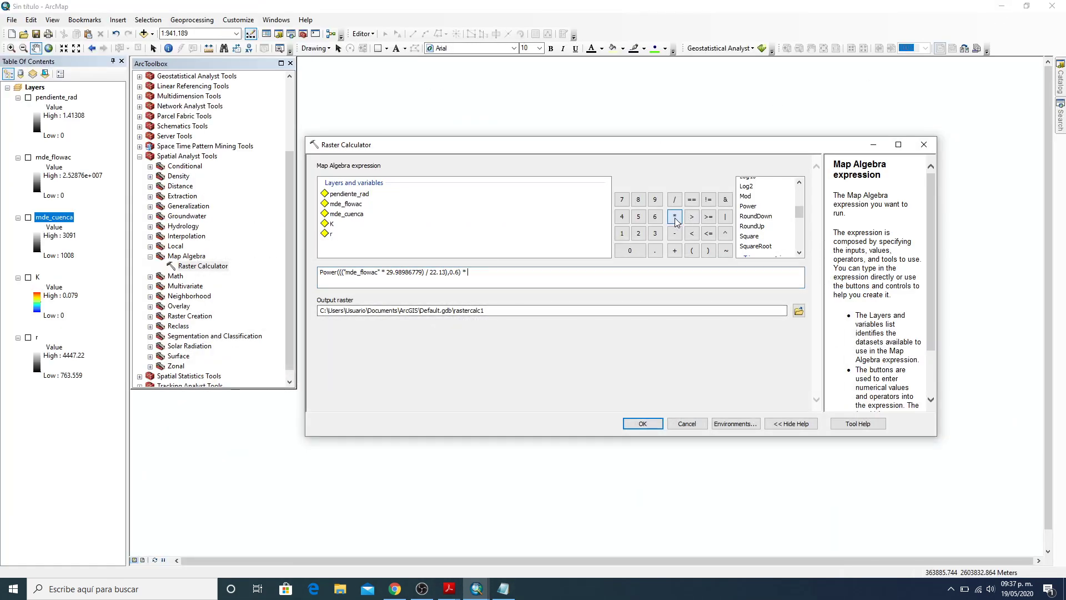
pyautogui.doubleClick(748, 207)
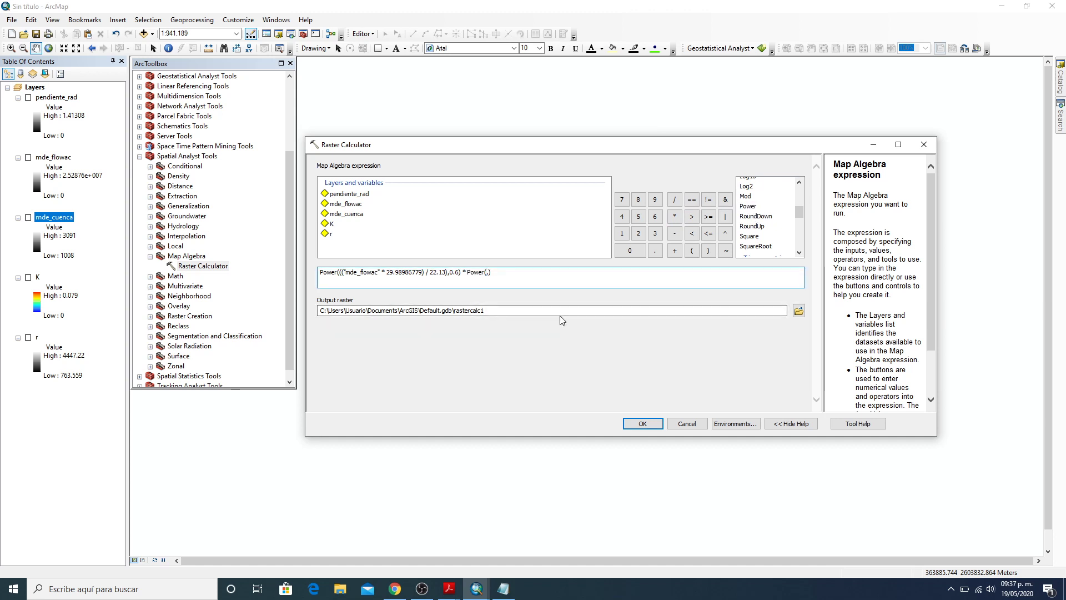
# Insert a parenthesised Sin("pendiente_rad") with a division operator after it as the base of the second Power function
pyautogui.click(693, 251)
pyautogui.click(709, 250)
pyautogui.moveTo(797, 214); pyautogui.dragTo(801, 231)
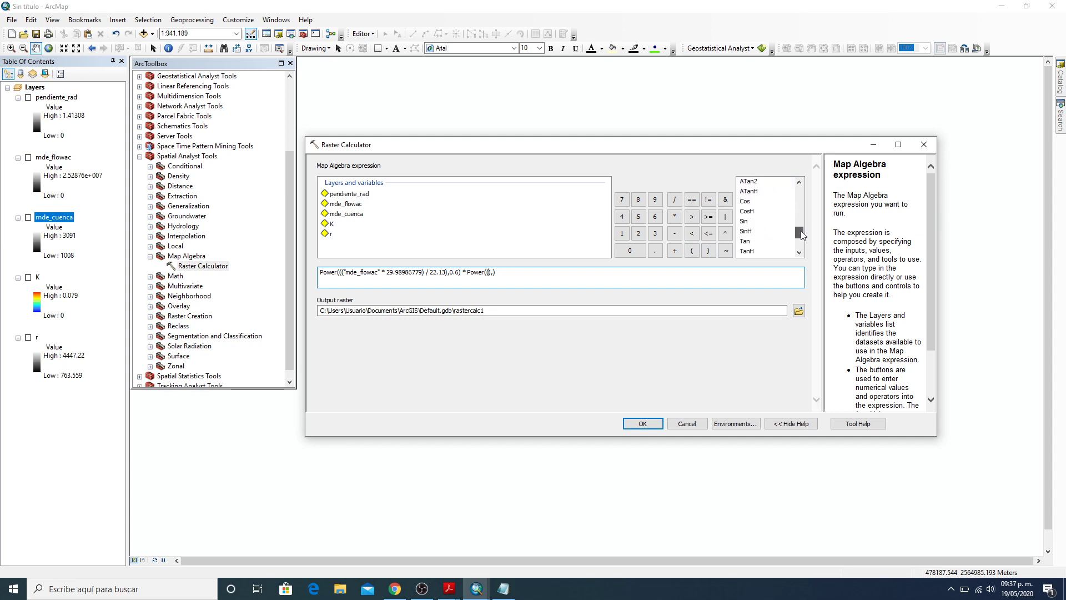
pyautogui.doubleClick(747, 227)
pyautogui.doubleClick(349, 194)
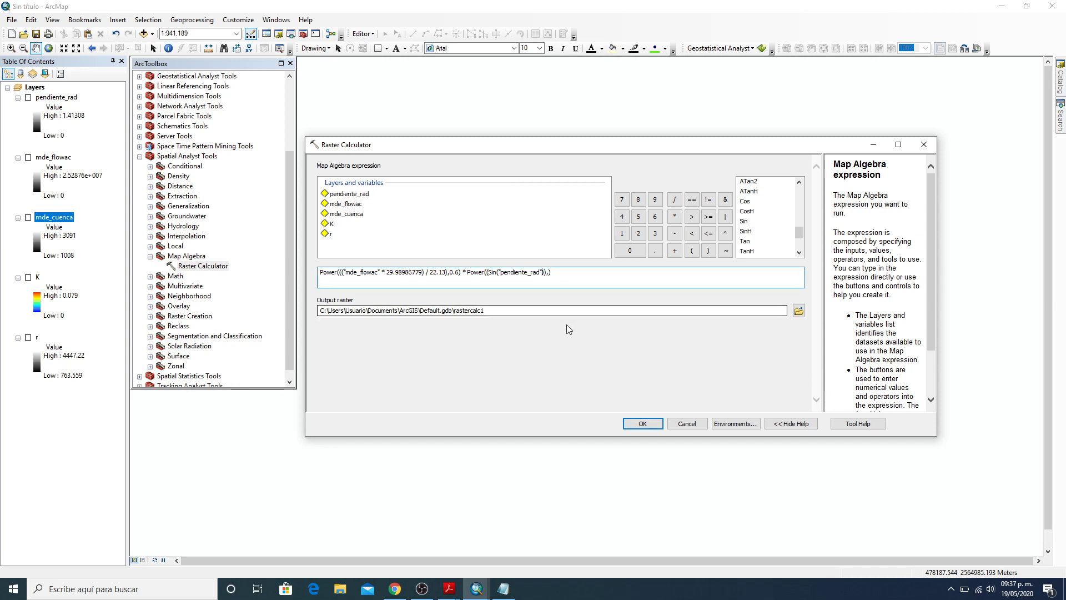
pyautogui.write(')')
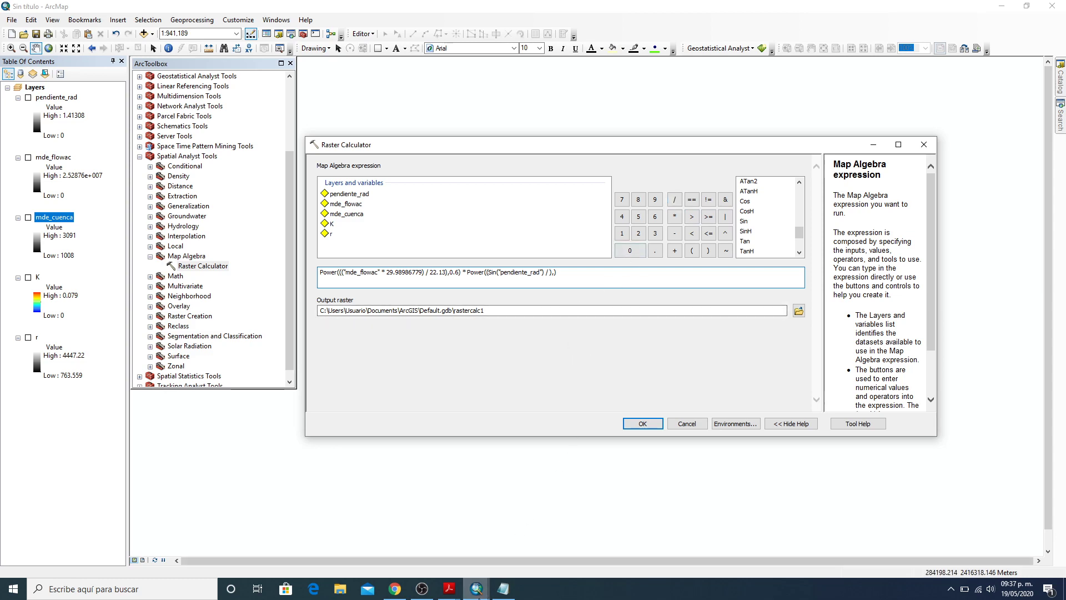
# Check the second term's denominator in the Acrobat Reader article, and enter 0.0896 as the divisor of the sine in ArcMap's Raster Calculator
pyautogui.click(450, 588)
pyautogui.click(505, 536)
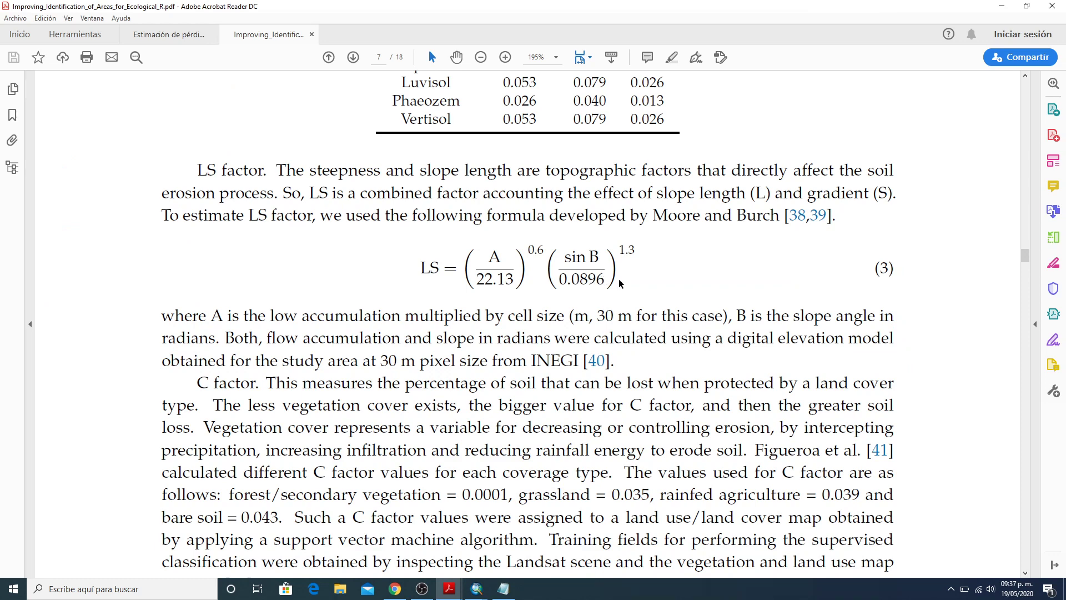
pyautogui.click(1001, 5)
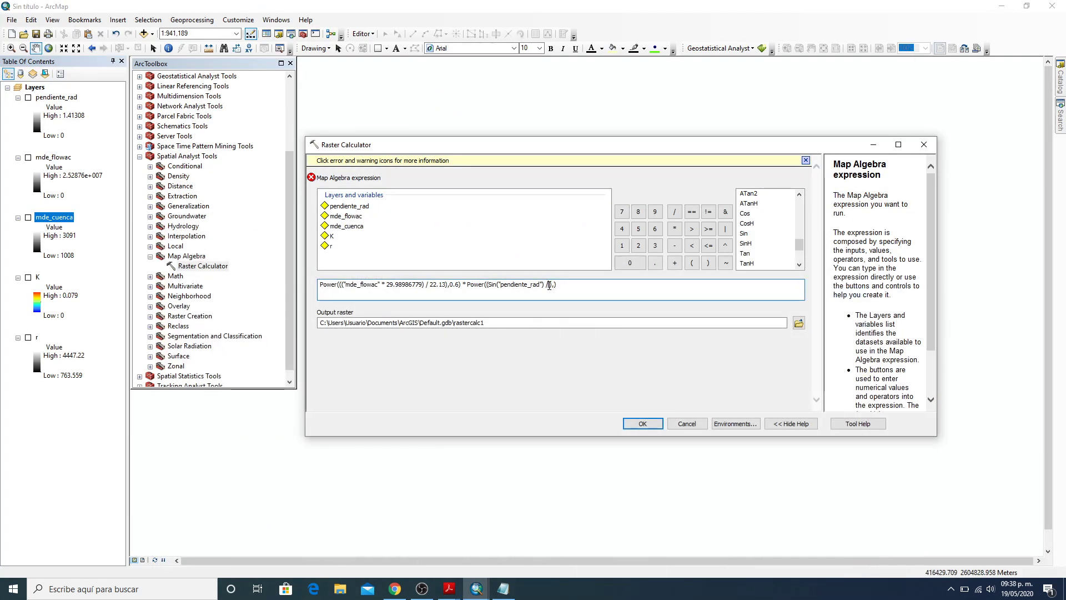
pyautogui.click(549, 285)
pyautogui.write('0.0896')
pyautogui.click(589, 286)
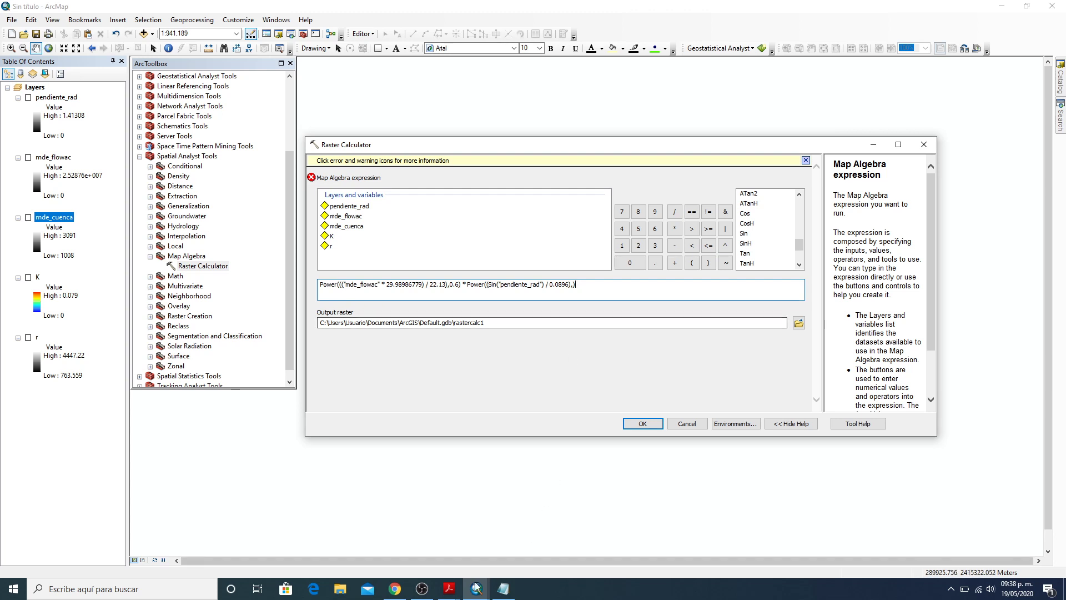
# Check the second term's exponent in the Acrobat Reader article, and enter 1.3 as the second Power exponent in ArcMap's Raster Calculator
pyautogui.moveTo(449, 587)
pyautogui.click(444, 508)
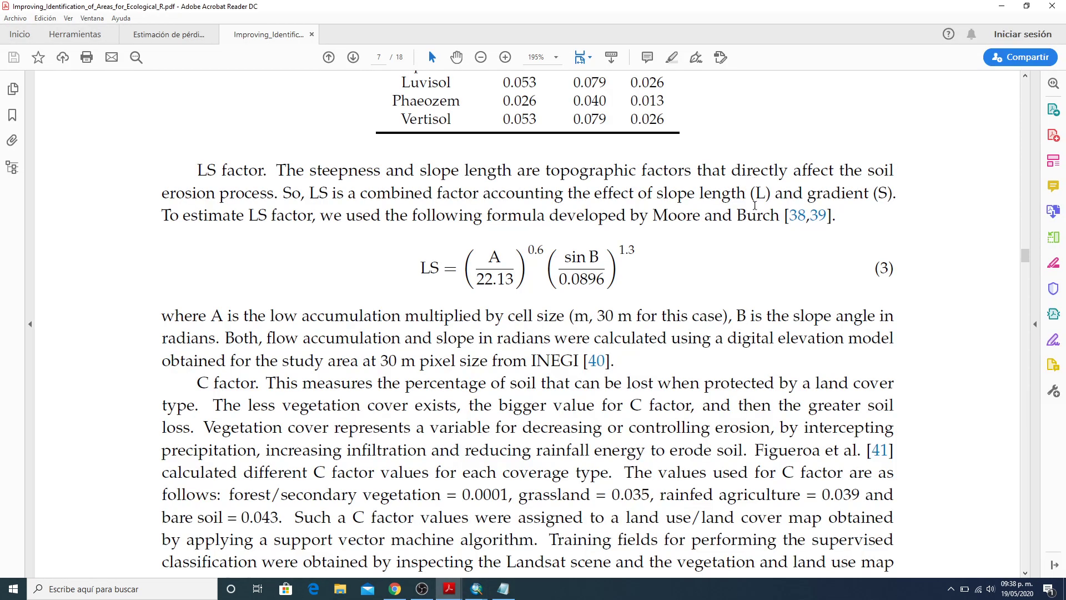
pyautogui.moveTo(620, 250); pyautogui.dragTo(635, 252)
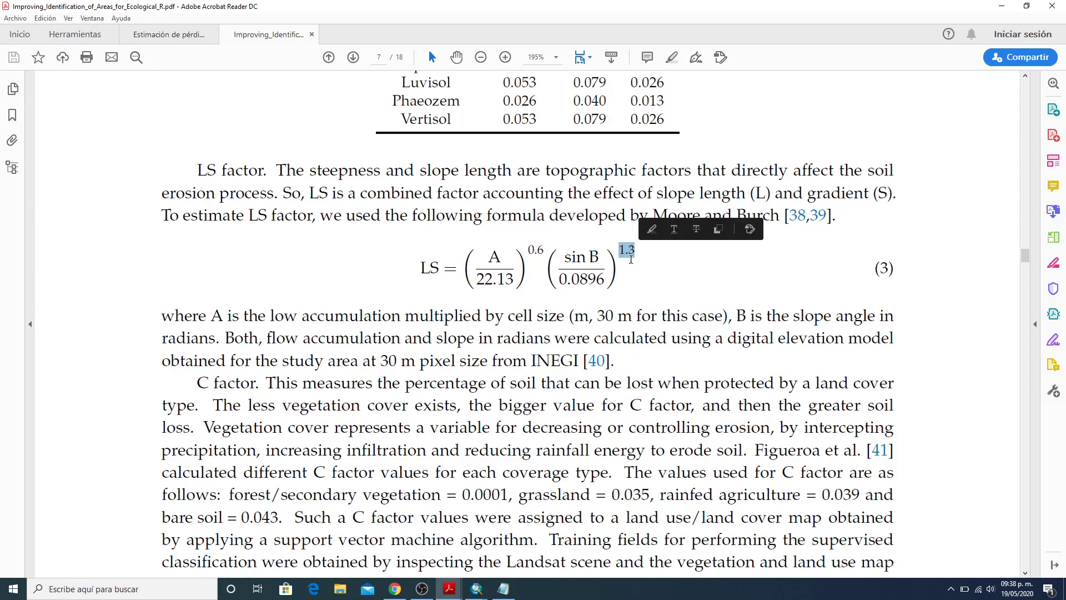
pyautogui.click(1009, 9)
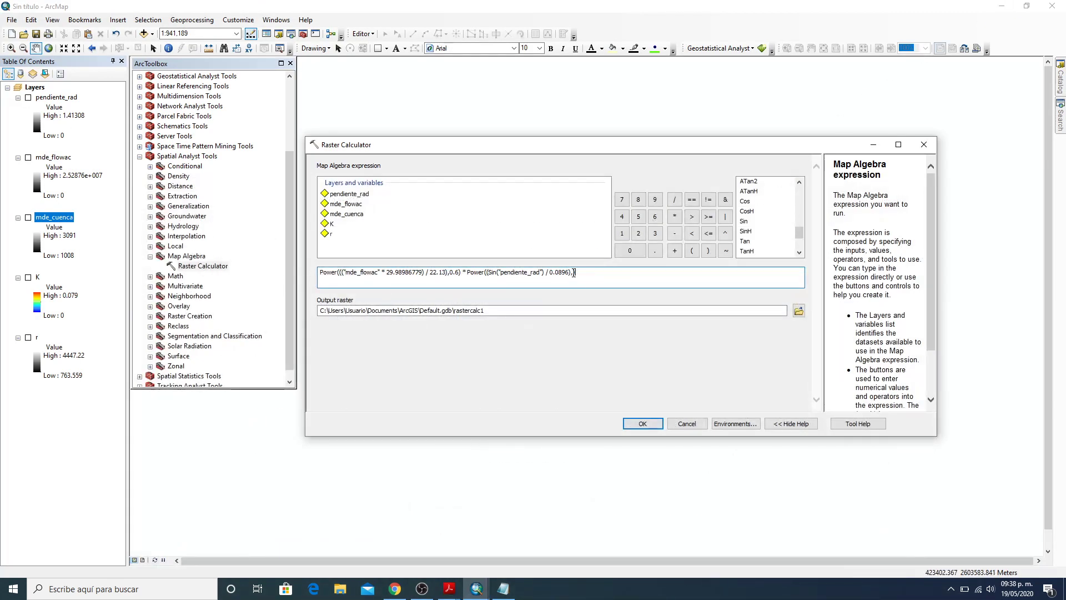
pyautogui.click(622, 233)
pyautogui.click(655, 251)
pyautogui.click(656, 234)
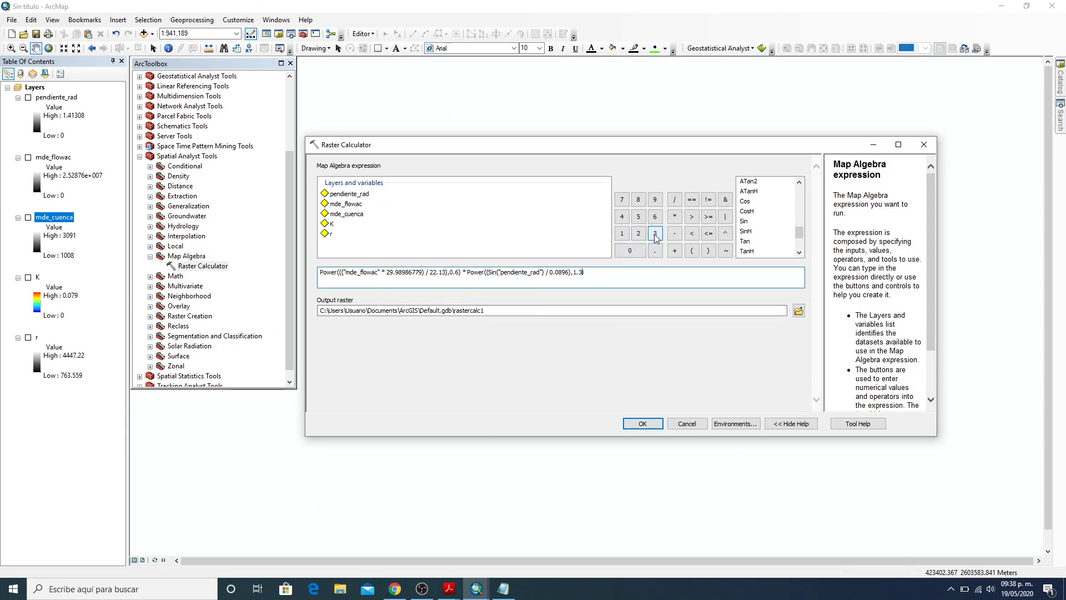
pyautogui.click(586, 273)
pyautogui.write(')')
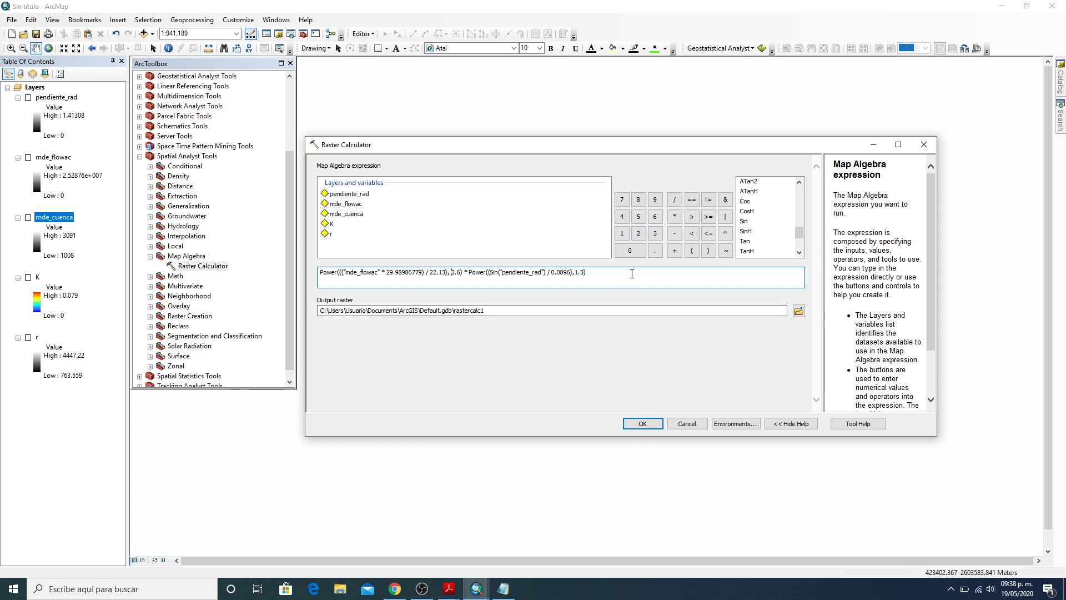
# Compare the completed expression with the LS formula in the Acrobat Reader article, review the article's SLR equation, and return to ArcMap
pyautogui.moveTo(589, 273); pyautogui.dragTo(318, 272)
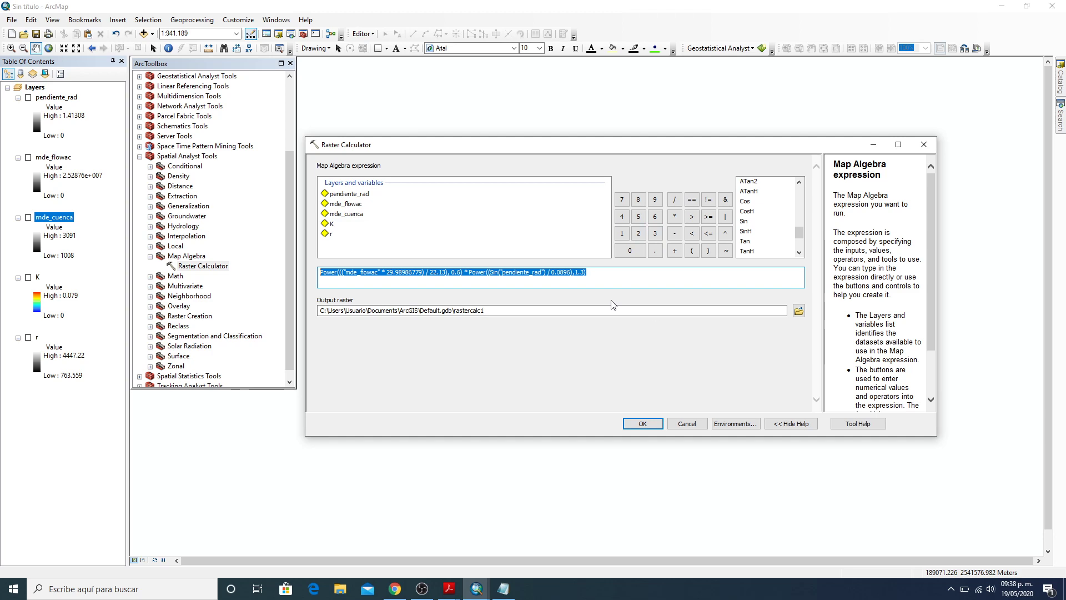
pyautogui.click(450, 589)
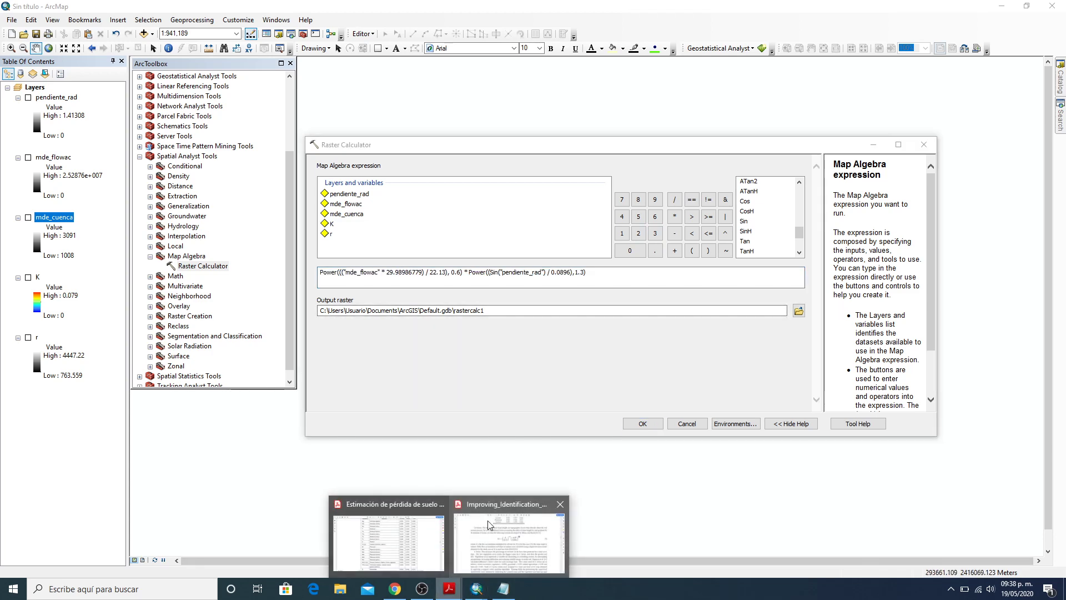
pyautogui.click(490, 525)
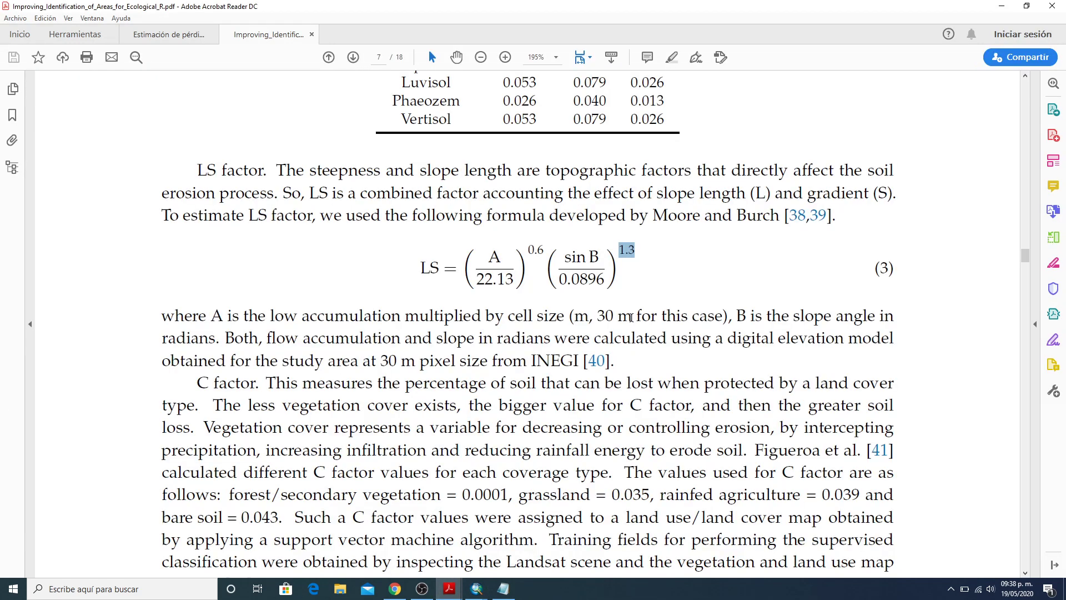
pyautogui.scroll(1, 632, 318)
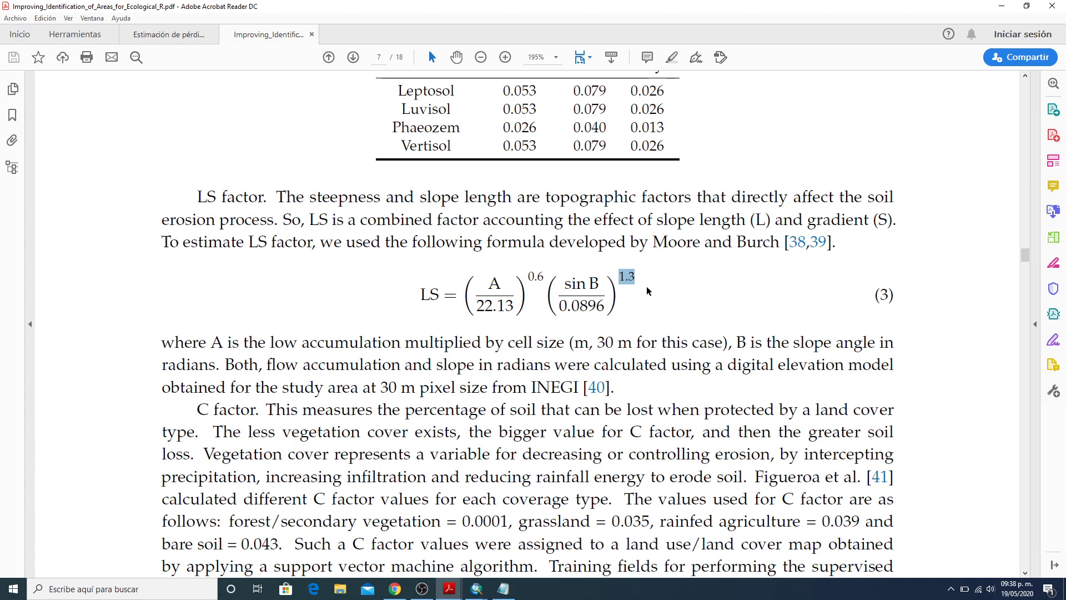
pyautogui.scroll(15, 647, 285)
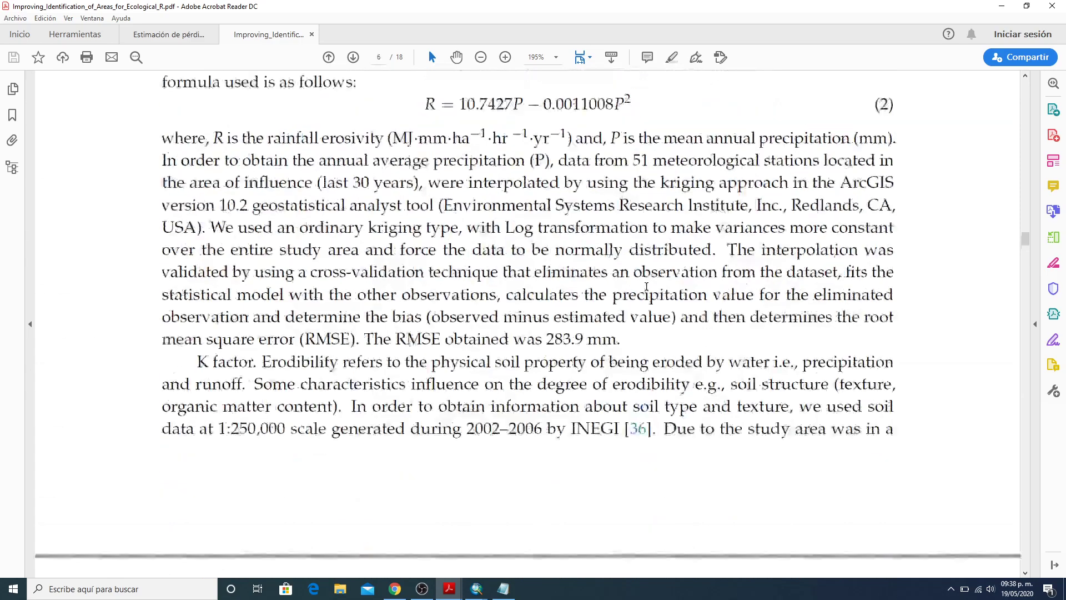
pyautogui.scroll(20, 646, 286)
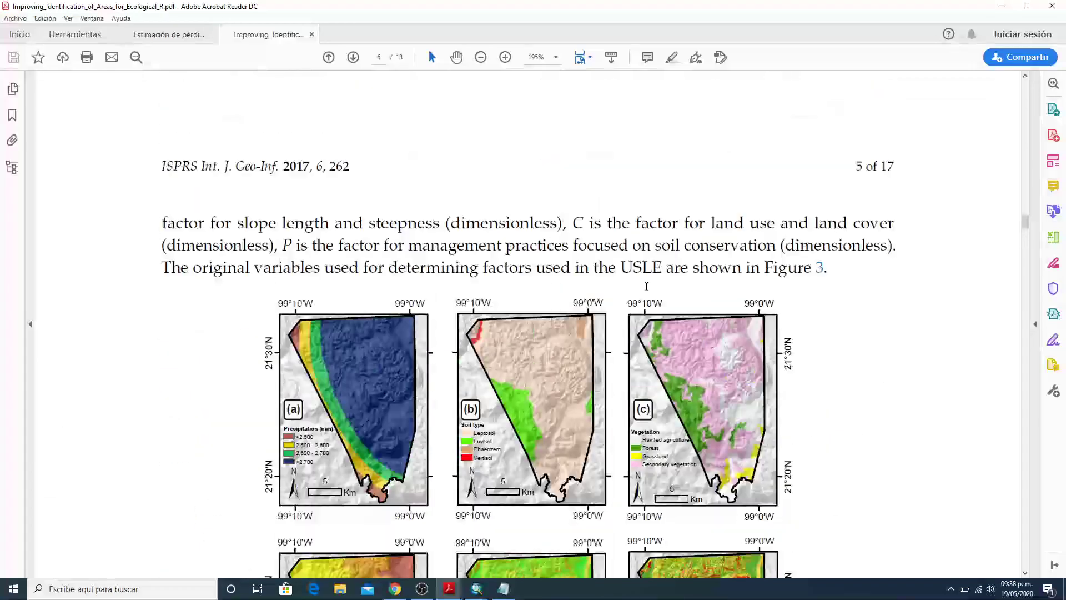
pyautogui.scroll(15, 646, 286)
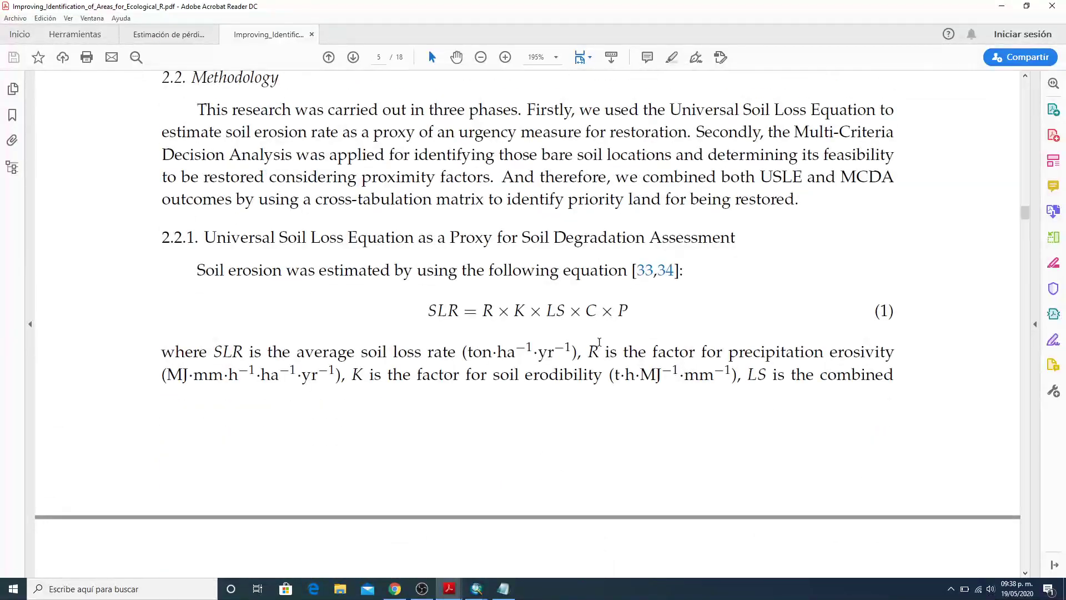
pyautogui.scroll(-5, 708, 371)
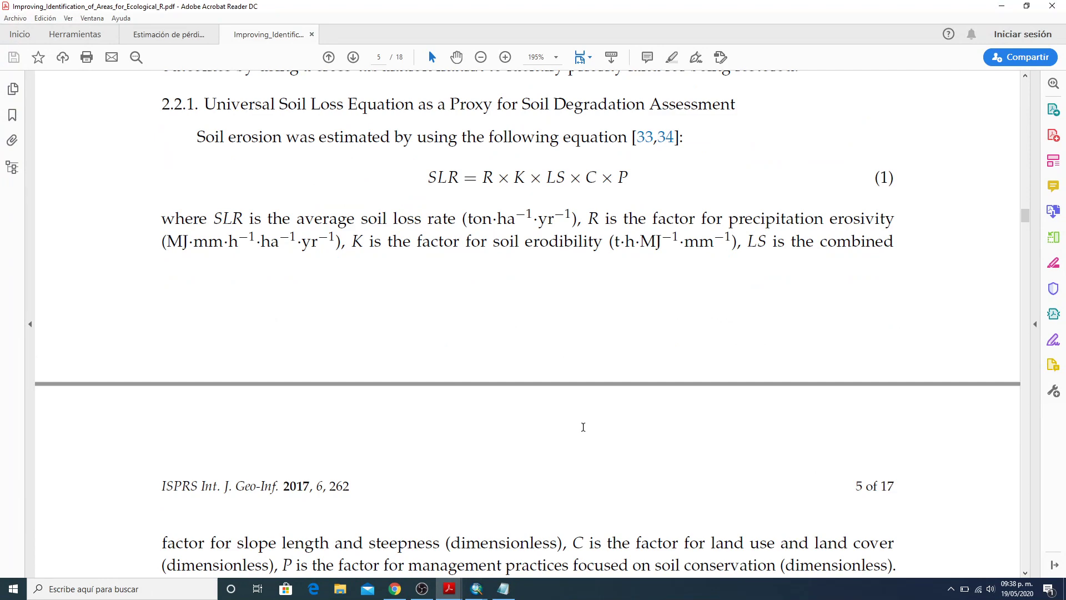
pyautogui.hotkey('alt', 'Tab')
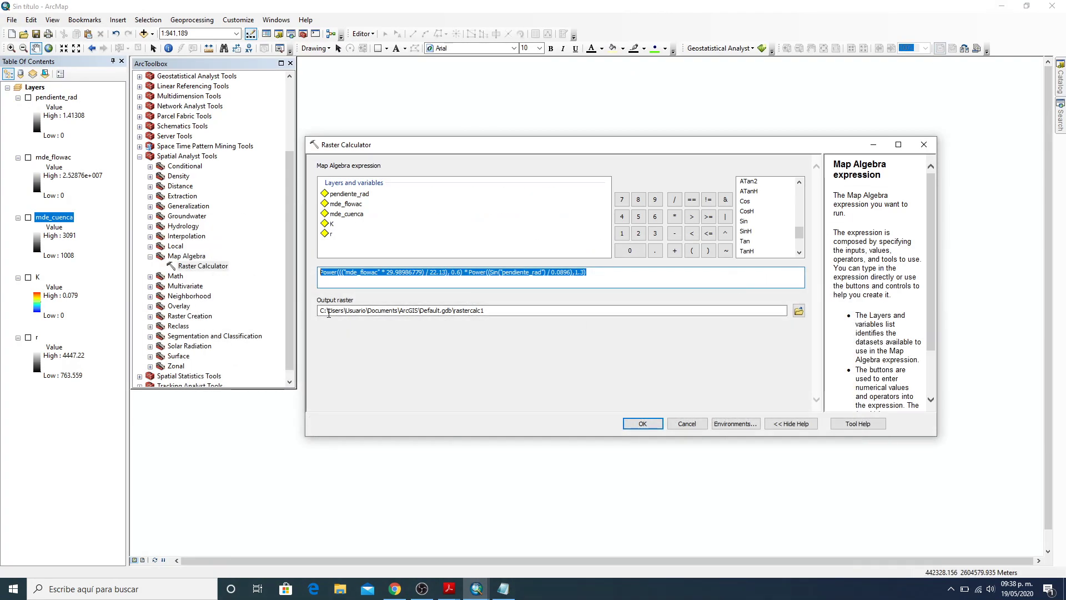
# Name the output raster LS in the P4 folder and run the raster calculation
pyautogui.click(799, 311)
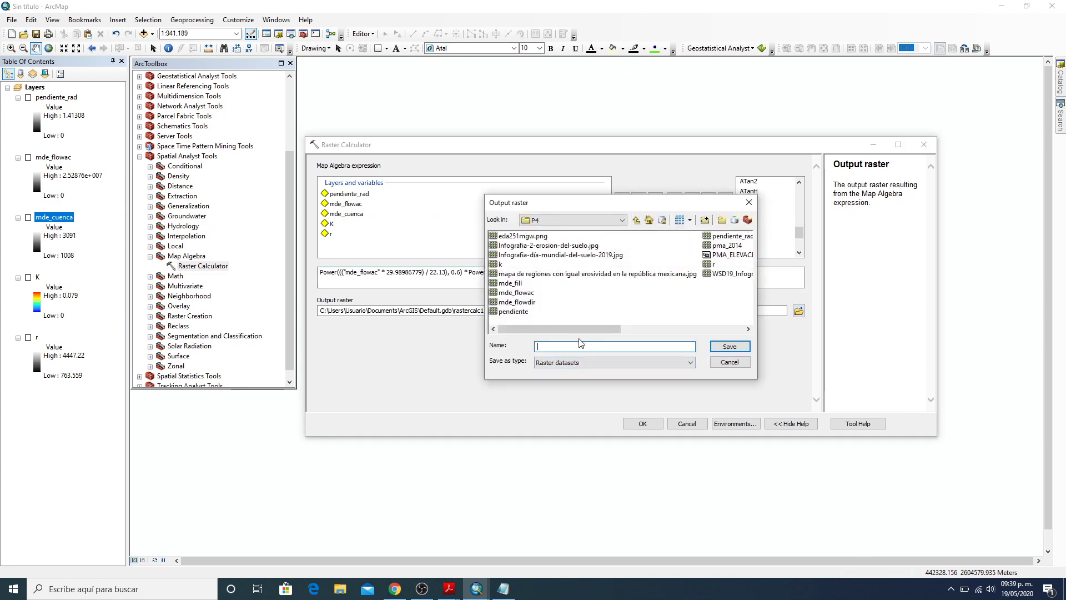
pyautogui.write('LS')
pyautogui.click(740, 351)
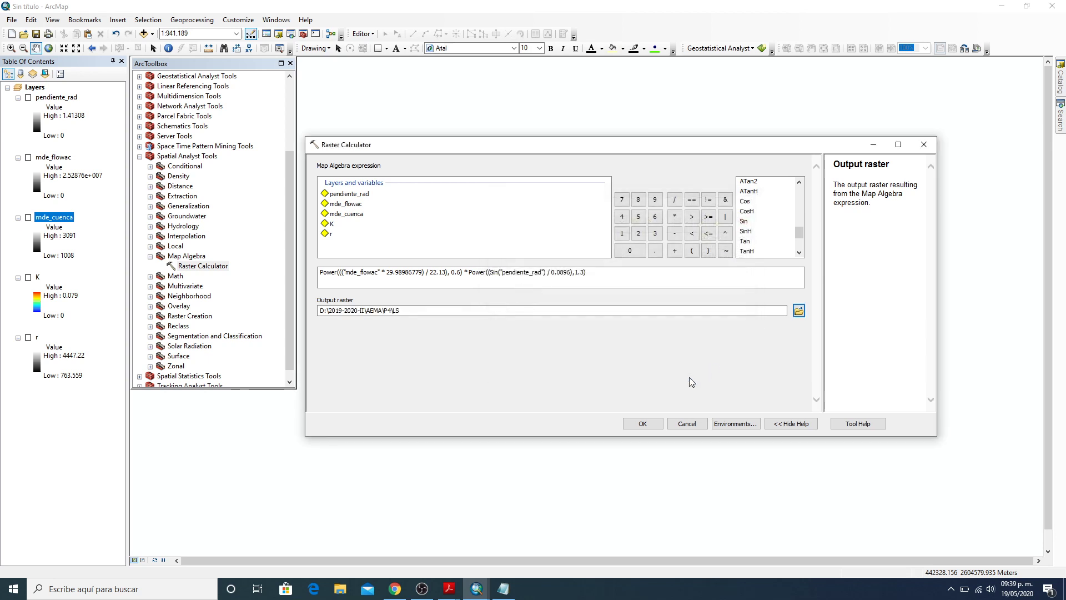
pyautogui.click(643, 424)
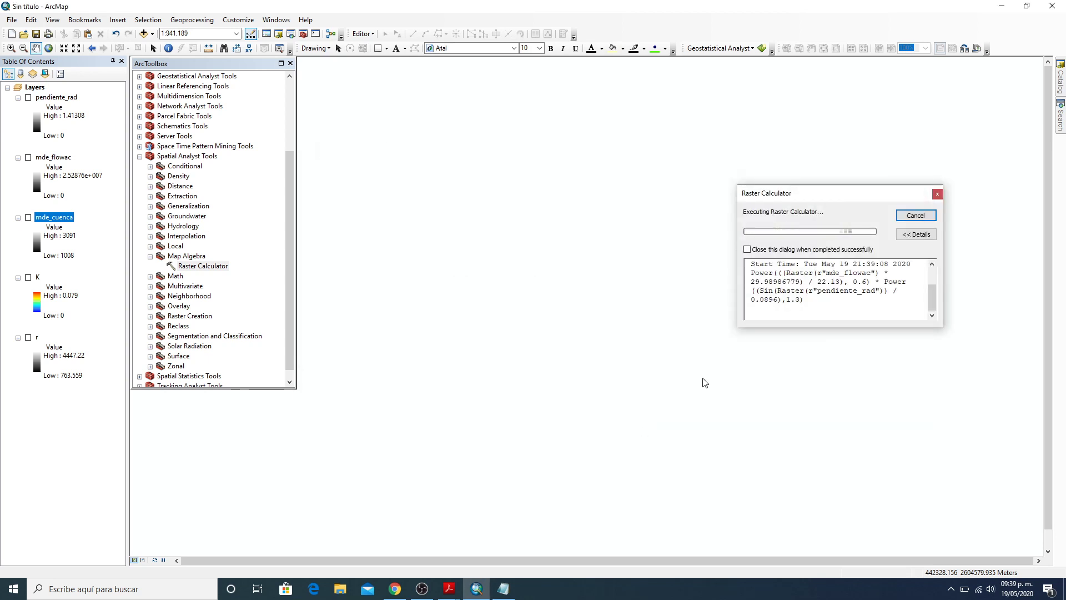
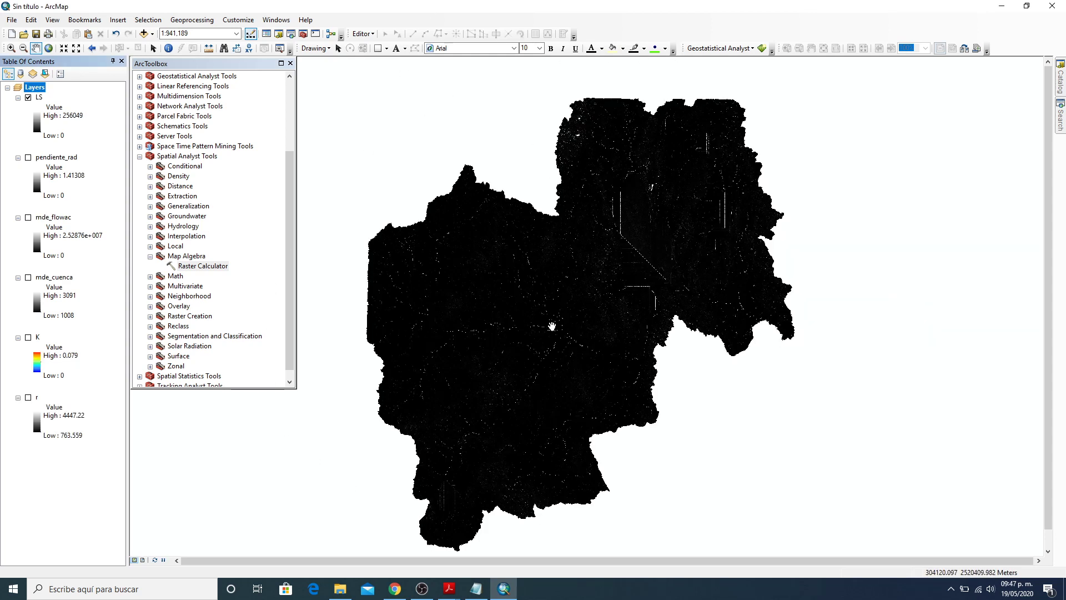
# Remove the pendiente_rad, mde_flowac and mde_cuenca layers from the map
pyautogui.moveTo(554, 333); pyautogui.dragTo(560, 317)
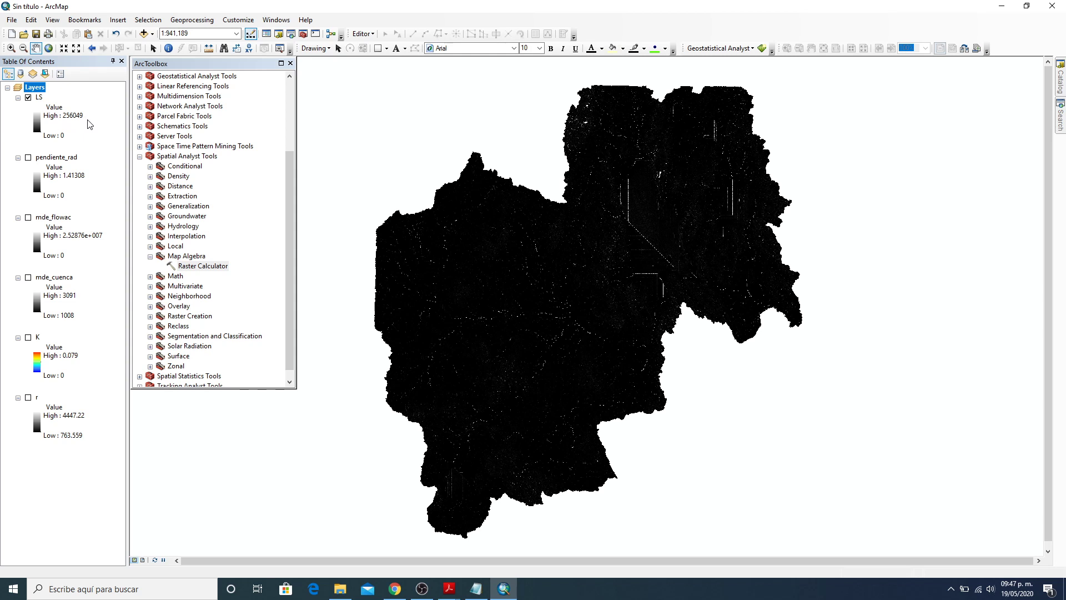
pyautogui.click(72, 158)
pyautogui.keyDown('ctrl'); pyautogui.click(59, 218); pyautogui.keyUp('ctrl')
pyautogui.keyDown('ctrl'); pyautogui.click(74, 277); pyautogui.keyUp('ctrl')
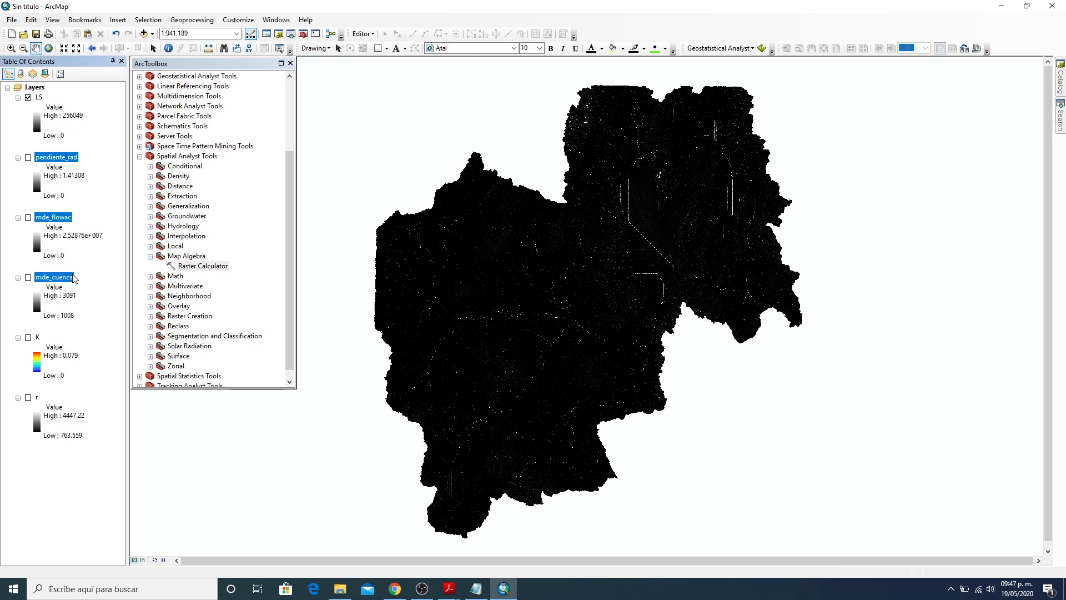
pyautogui.rightClick(72, 278)
pyautogui.click(130, 294)
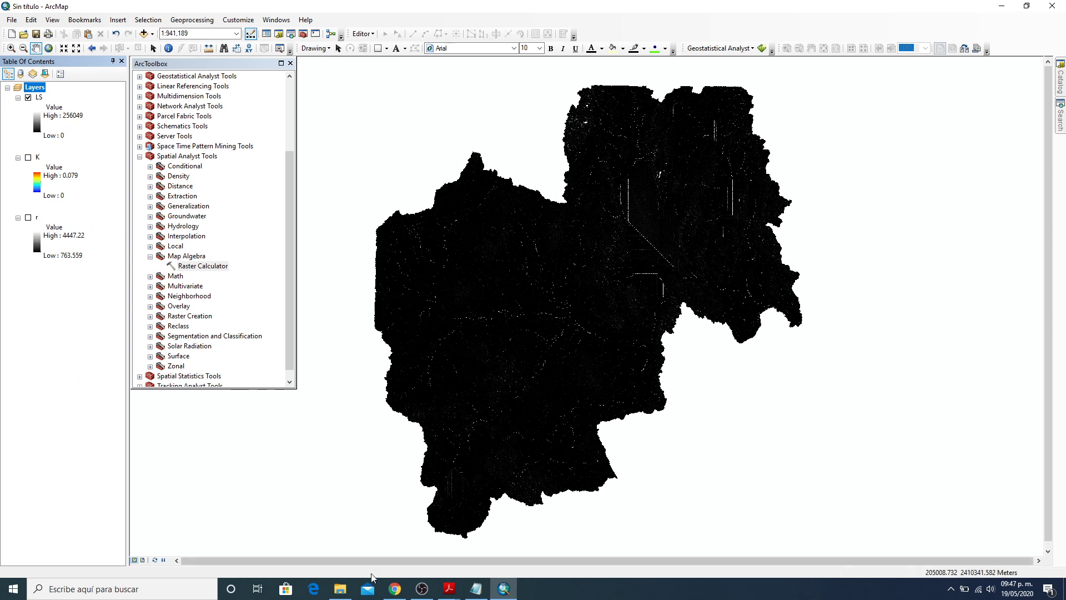
# Switch to the article in Acrobat Reader and highlight the C and P factors and the full SLR equation in section 2.2.1
pyautogui.moveTo(449, 587)
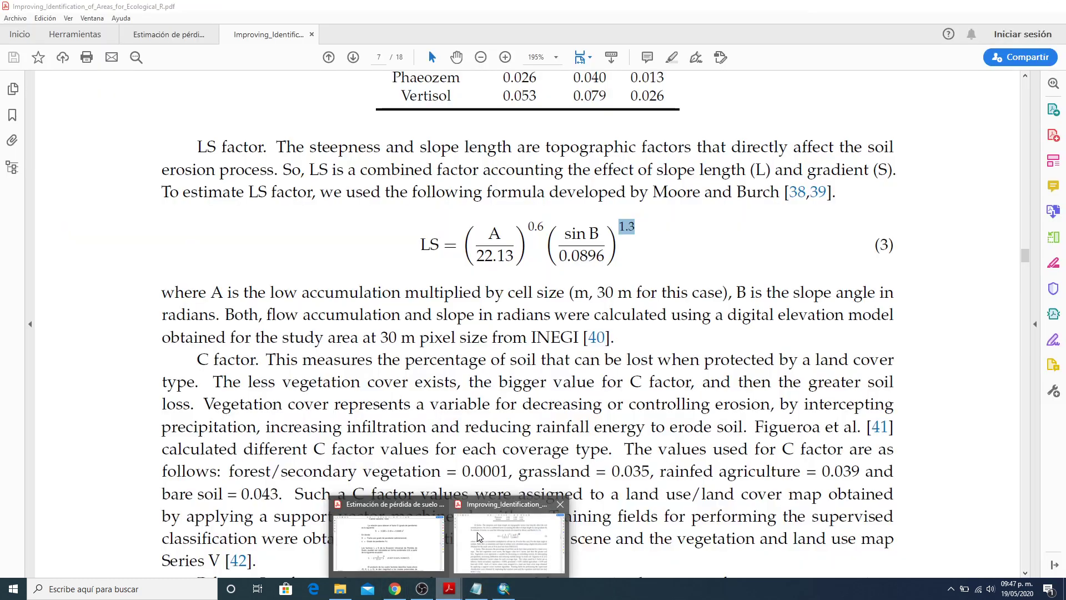
pyautogui.click(479, 536)
pyautogui.scroll(15, 474, 330)
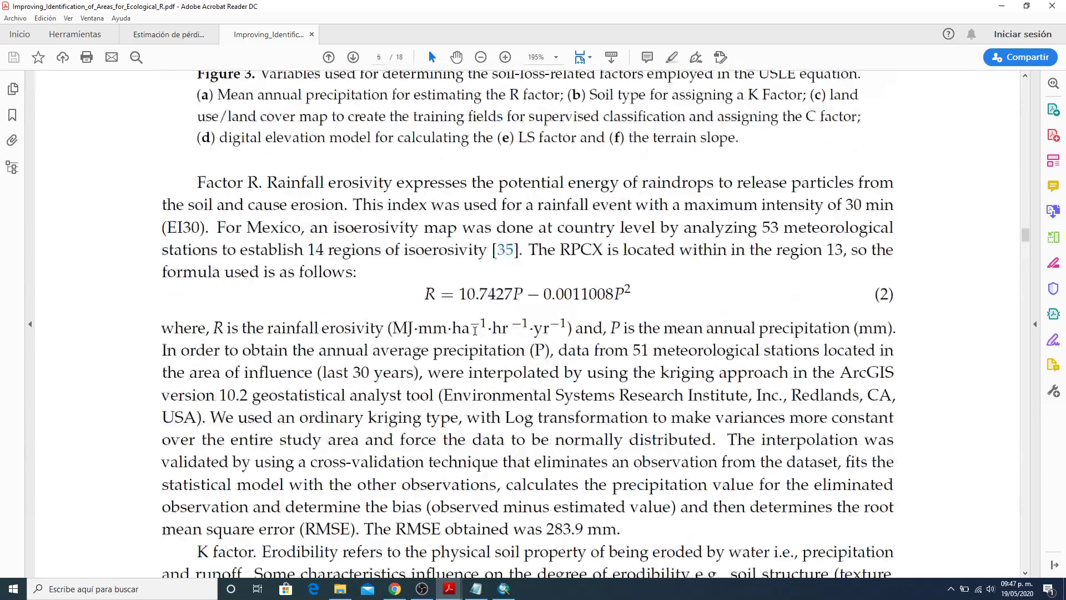
pyautogui.scroll(20, 475, 329)
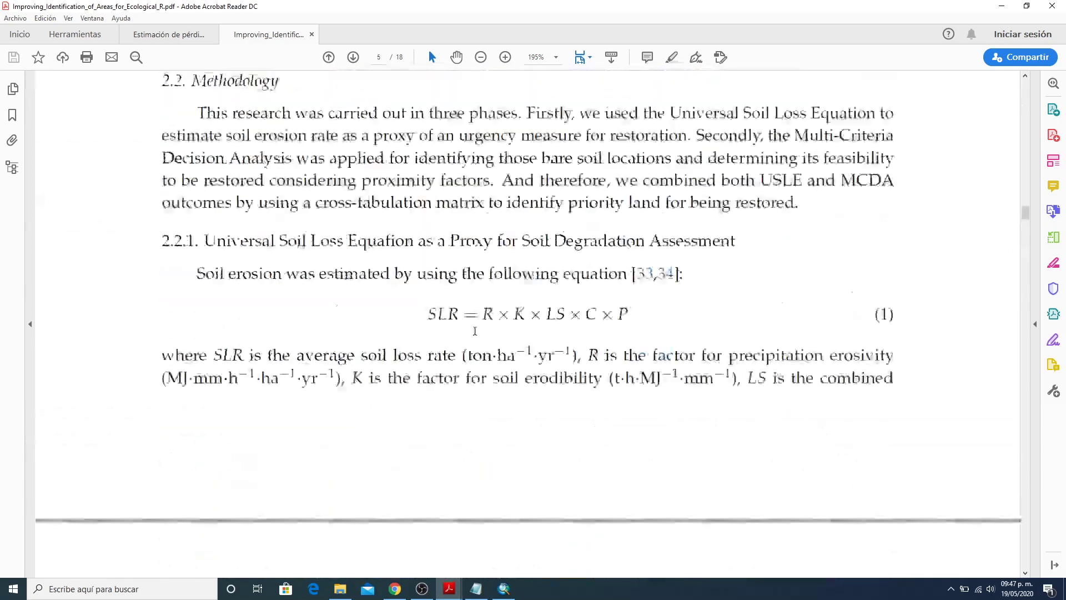
pyautogui.scroll(2, 475, 331)
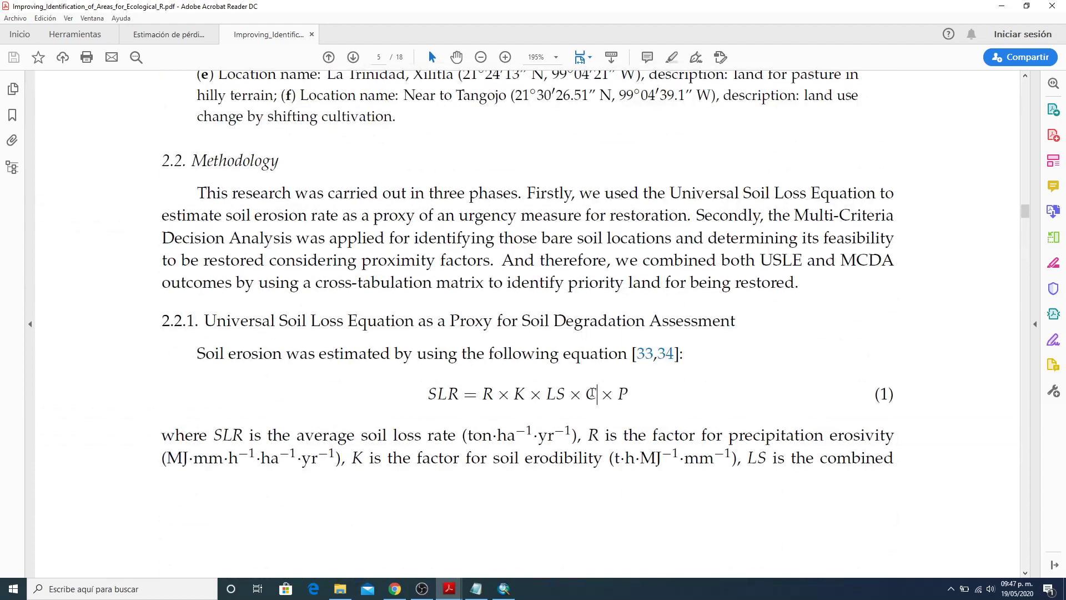
pyautogui.doubleClick(592, 394)
pyautogui.doubleClick(623, 396)
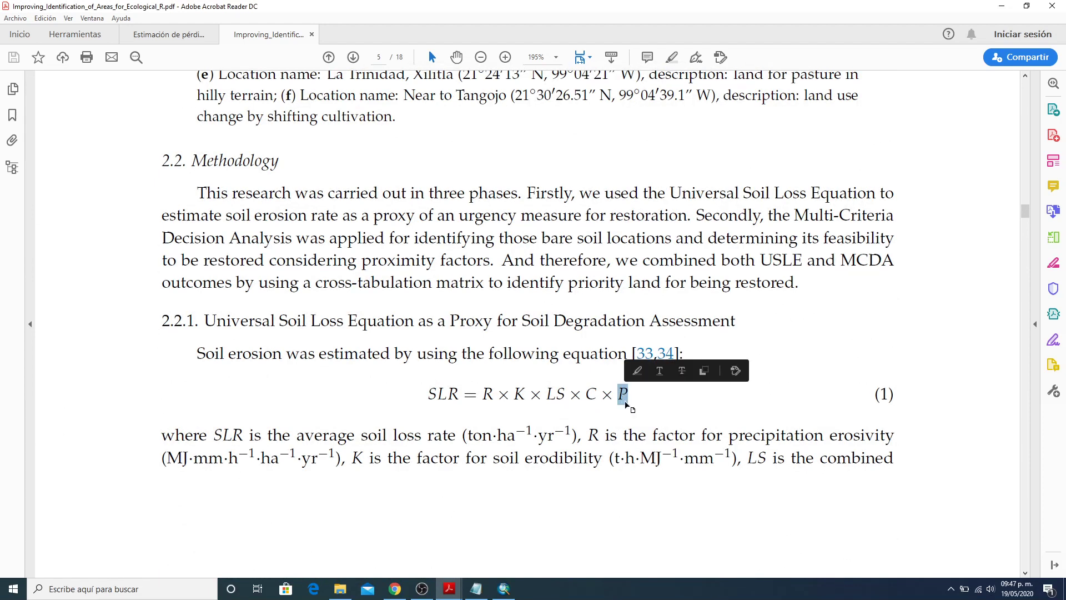
pyautogui.click(741, 404)
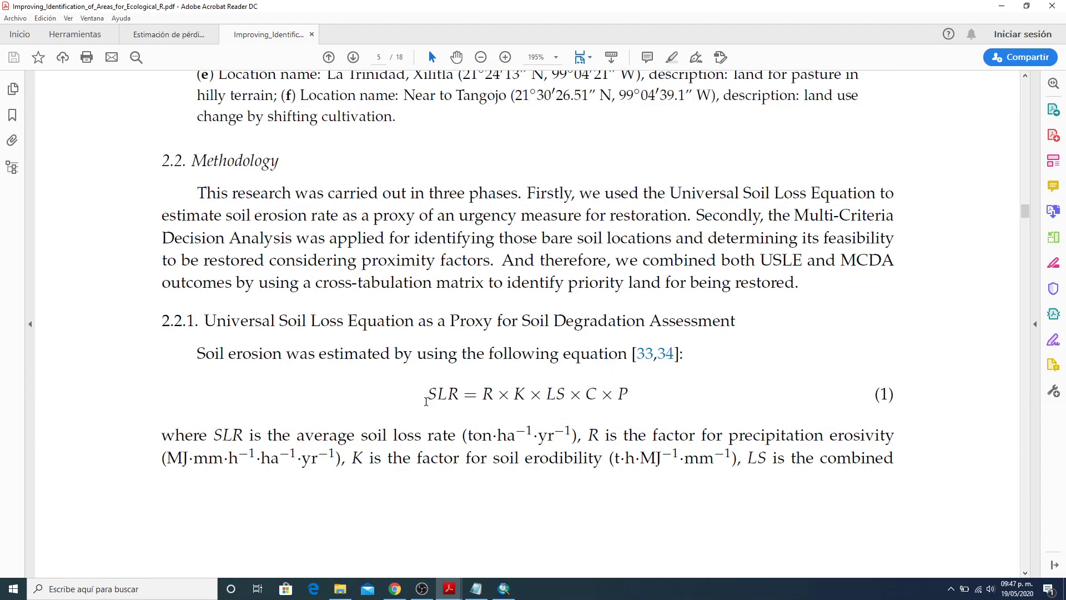
pyautogui.moveTo(427, 395); pyautogui.dragTo(664, 403)
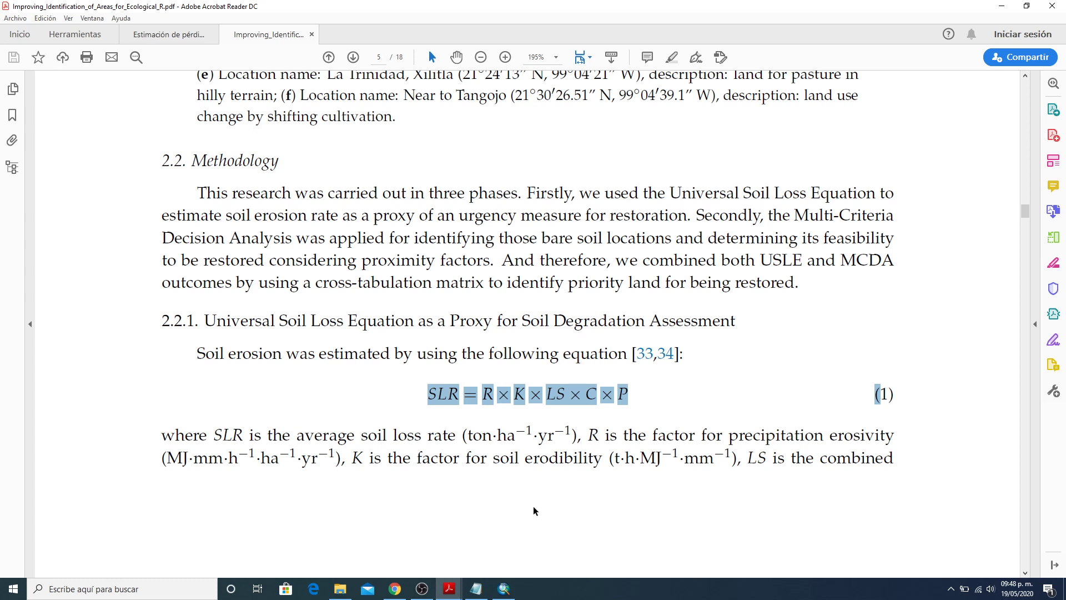
# Switch back to ArcMap and apply the red-to-blue color ramp to the LS layer
pyautogui.click(503, 589)
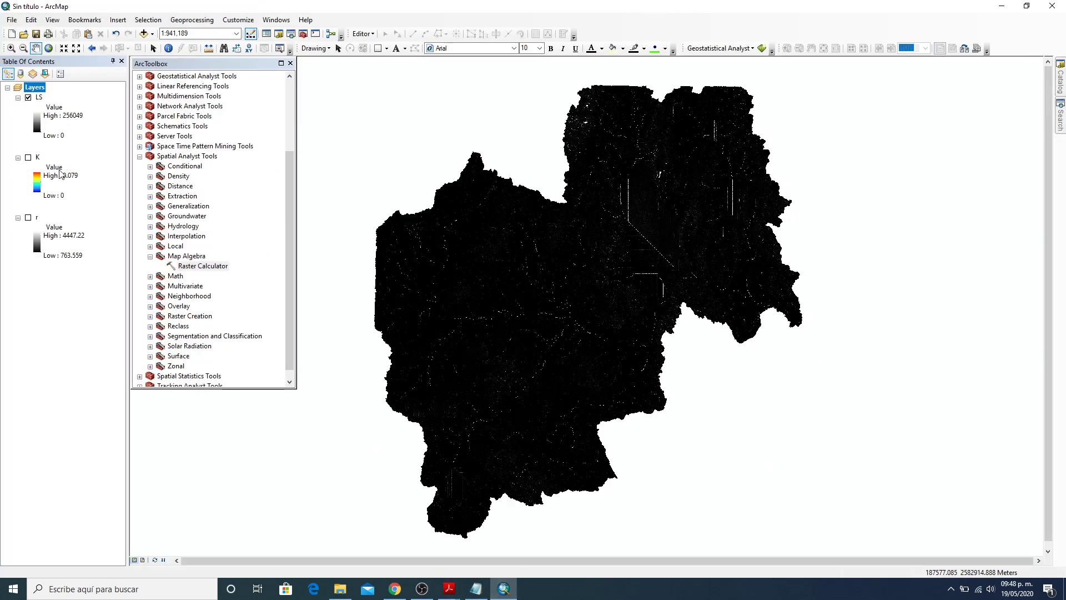
pyautogui.click(42, 125)
pyautogui.click(97, 153)
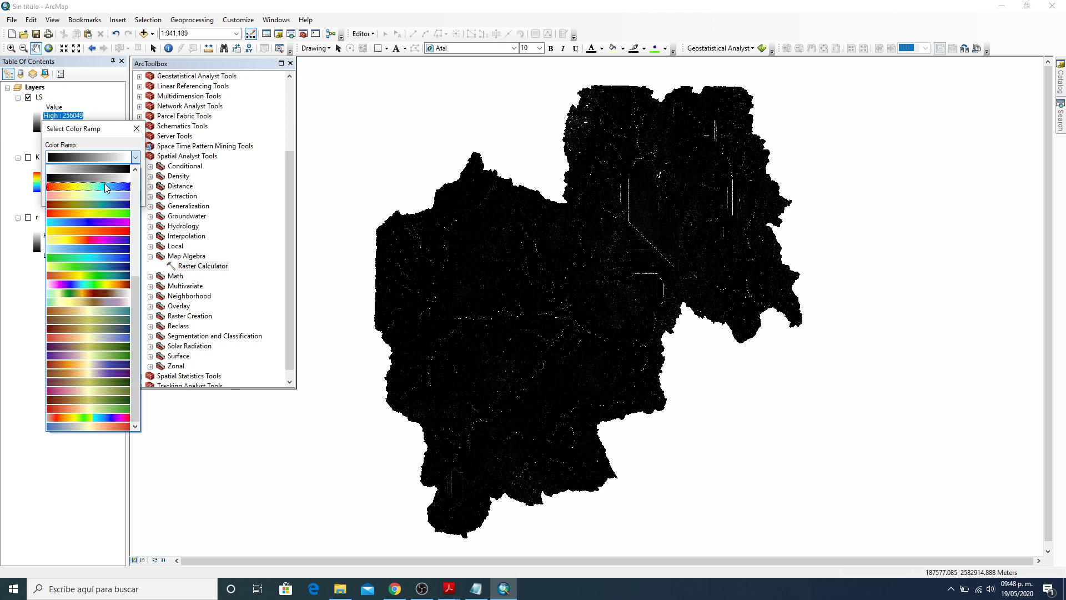
pyautogui.click(104, 186)
pyautogui.click(67, 196)
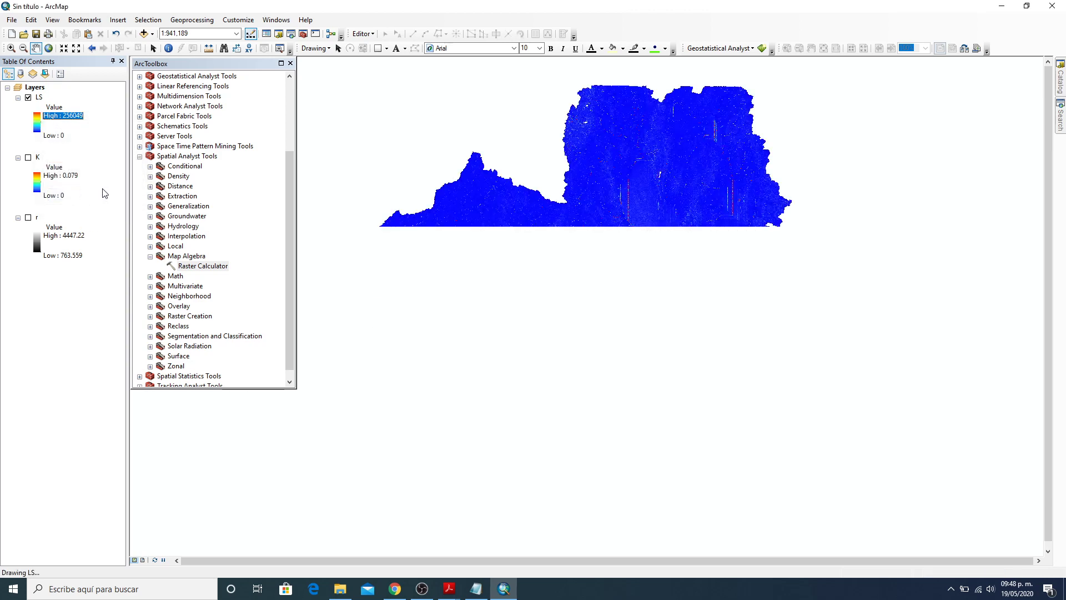